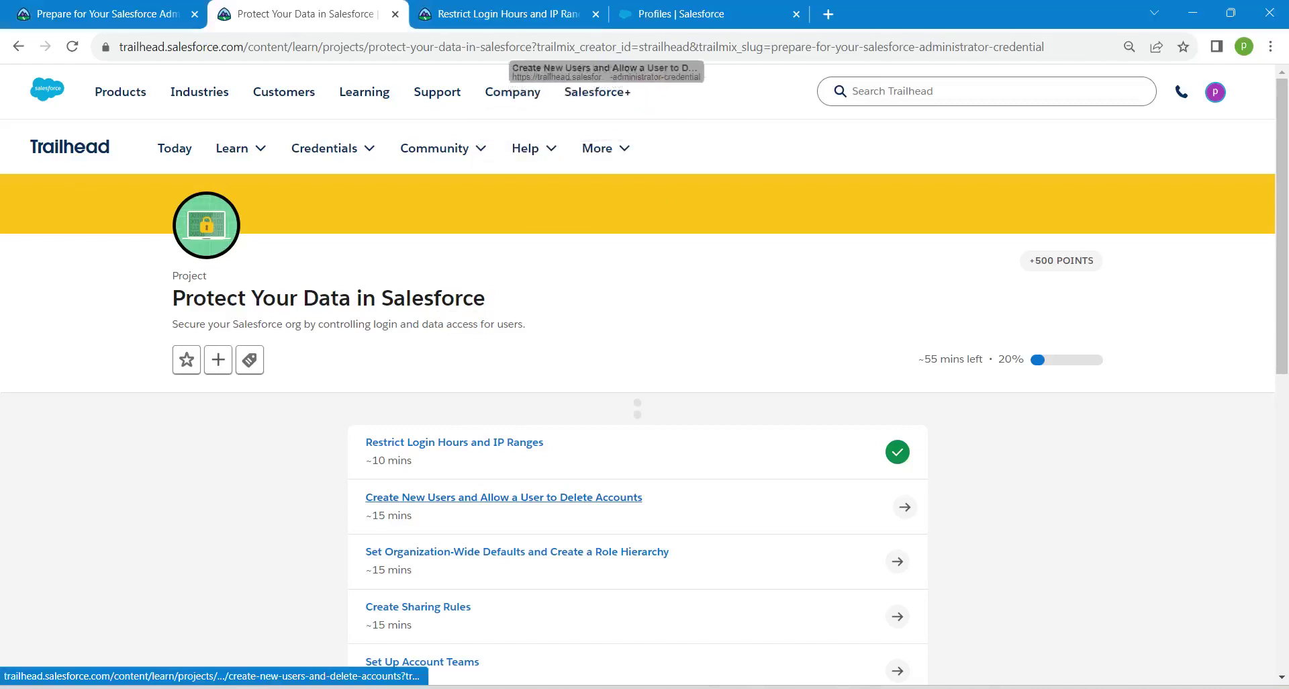
Step: Open the Trailhead unit 'Create New Users and Allow a User to Delete Accounts'
left_click(503, 496)
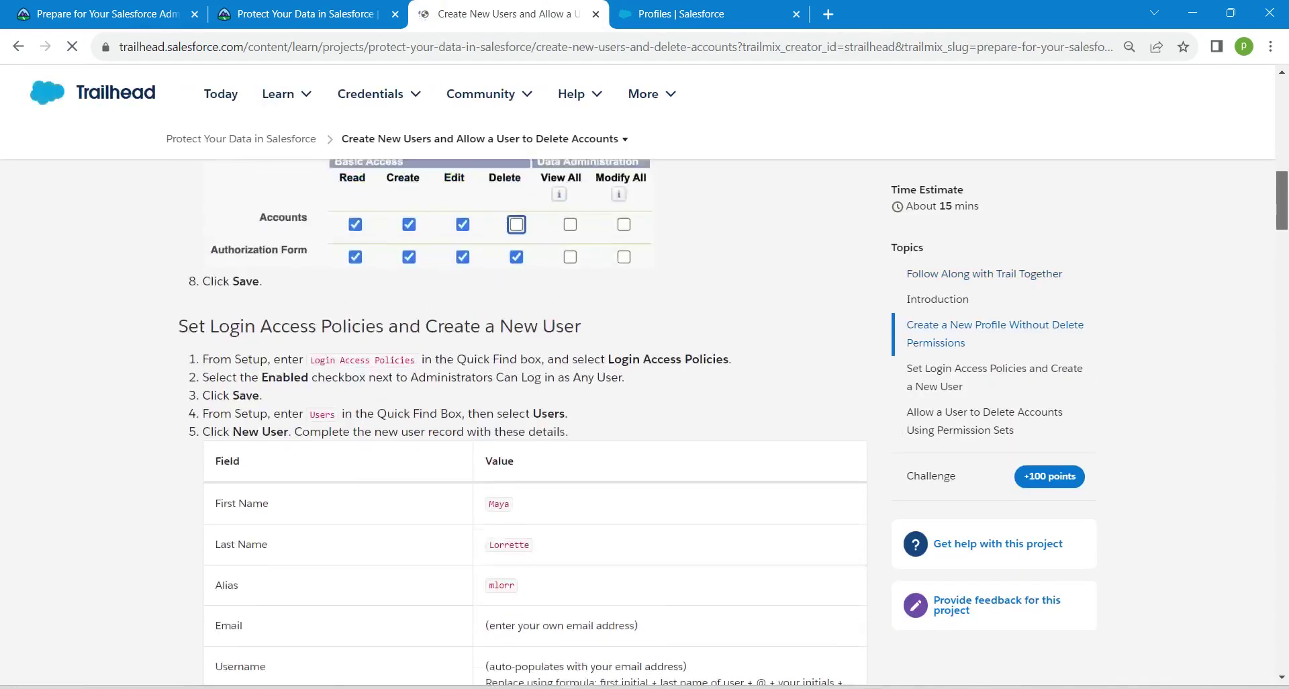
Step: In Salesforce Setup, list the Profiles whose names begin with S
key("ctrl+Tab")
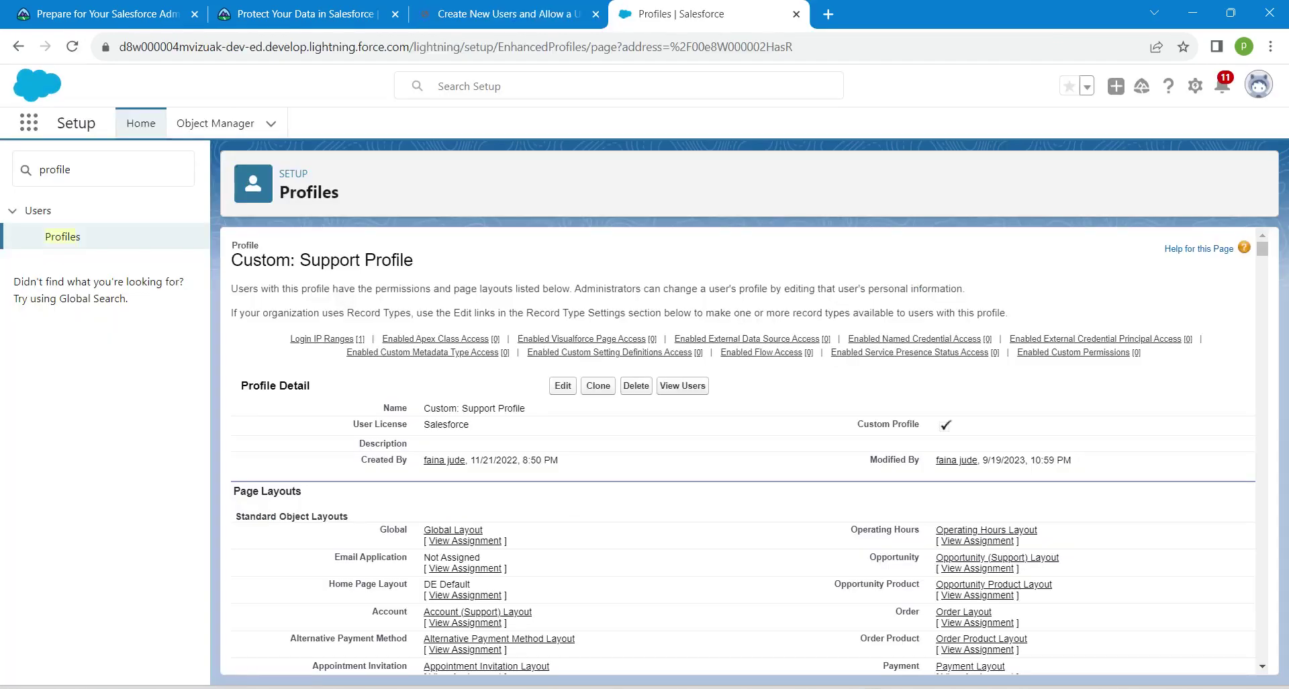
double_click(55, 169)
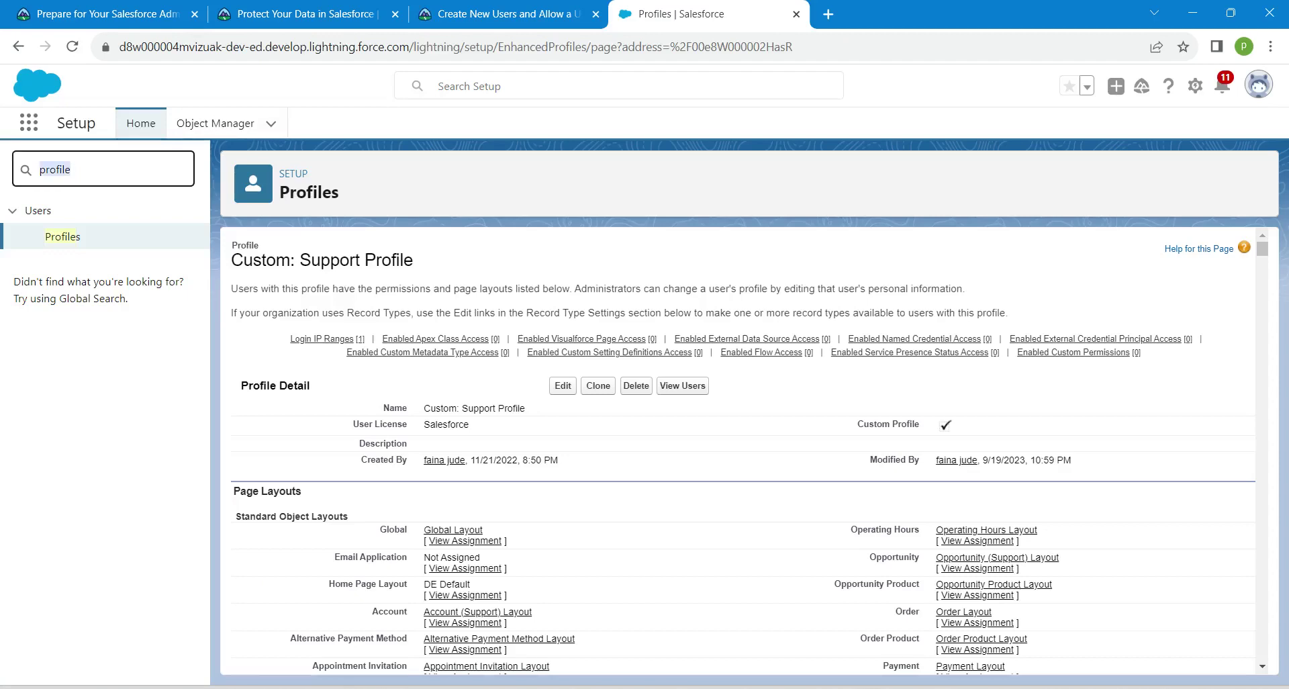
left_click(63, 237)
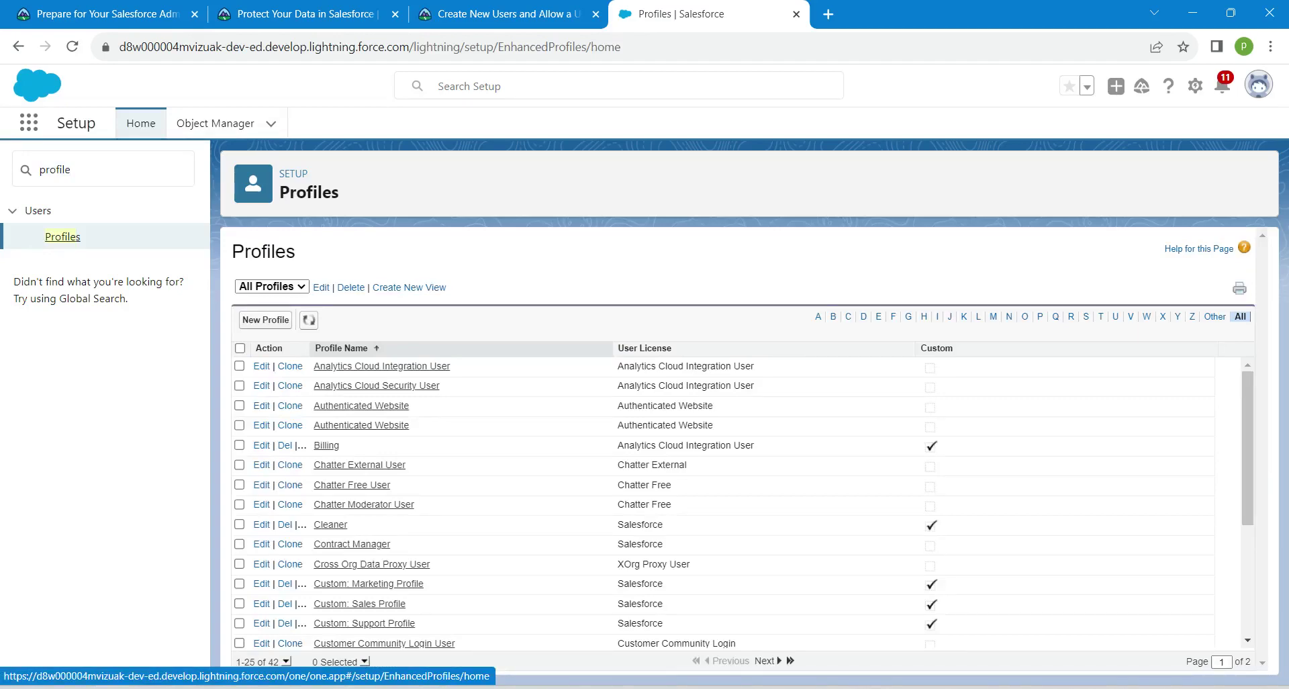
left_click(1085, 316)
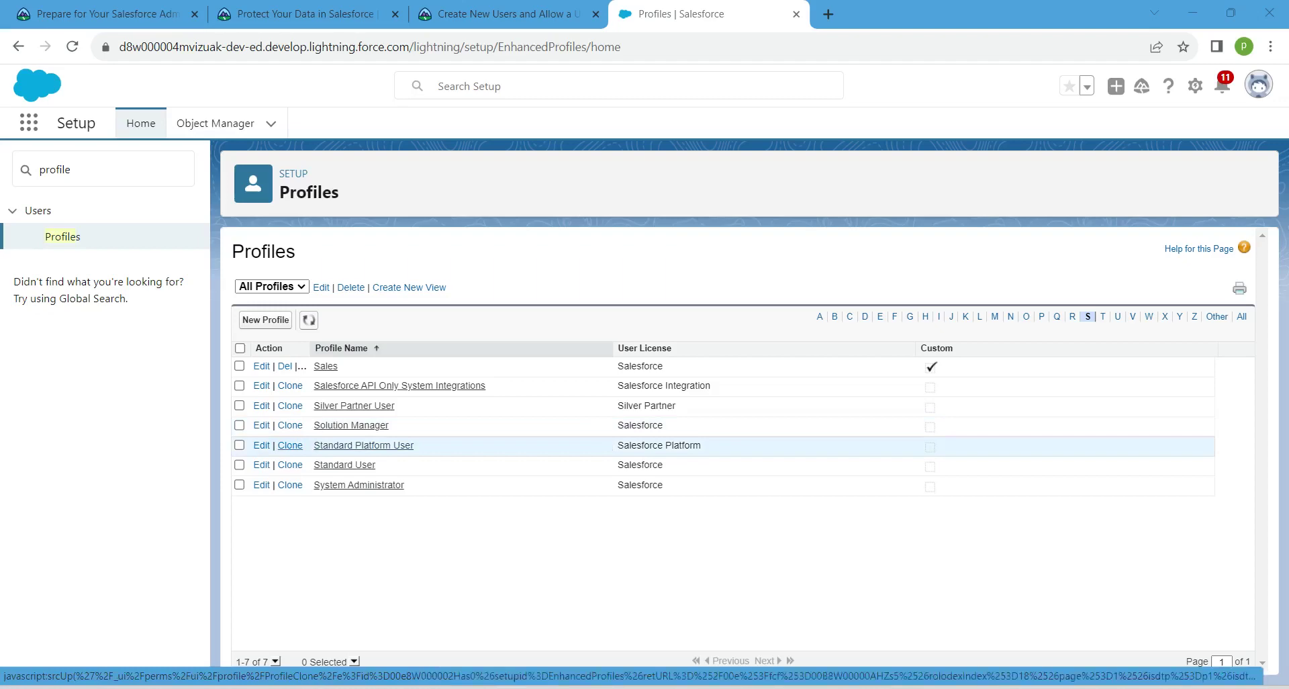
Step: Clone Standard Platform User as 'Standard Profile - No Acct Delete', name copied from Trailhead
left_click(290, 445)
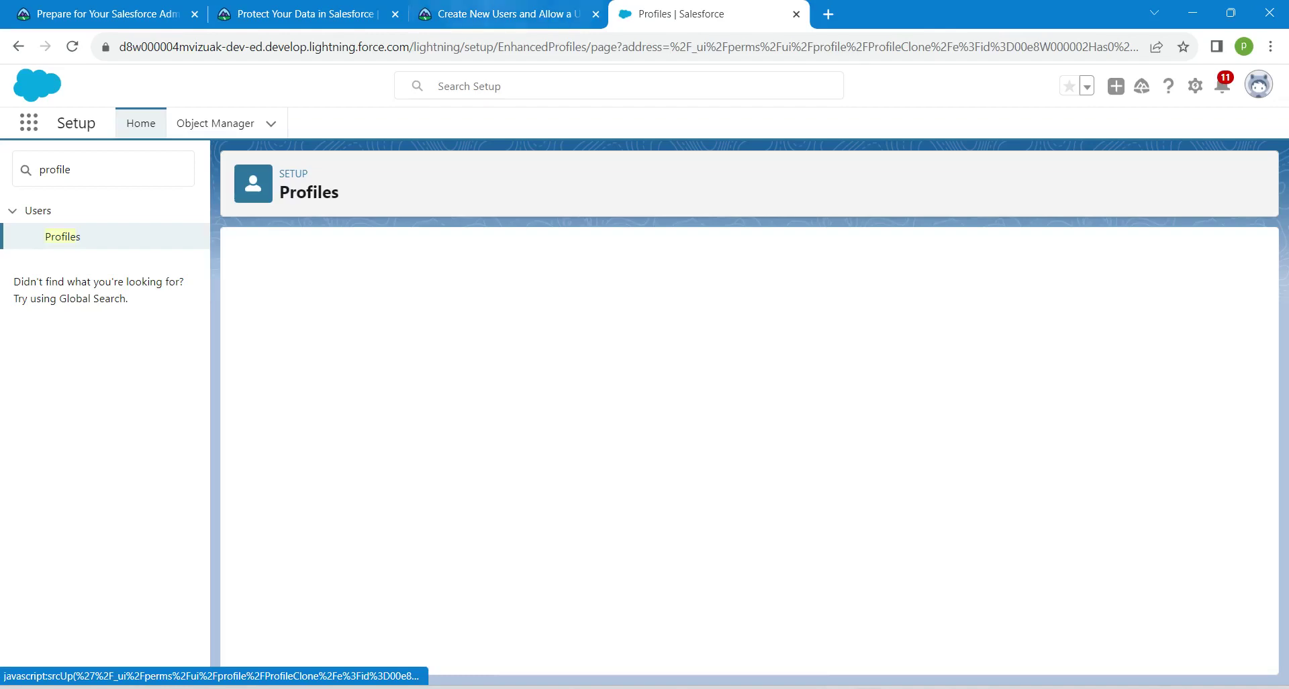
left_click(500, 13)
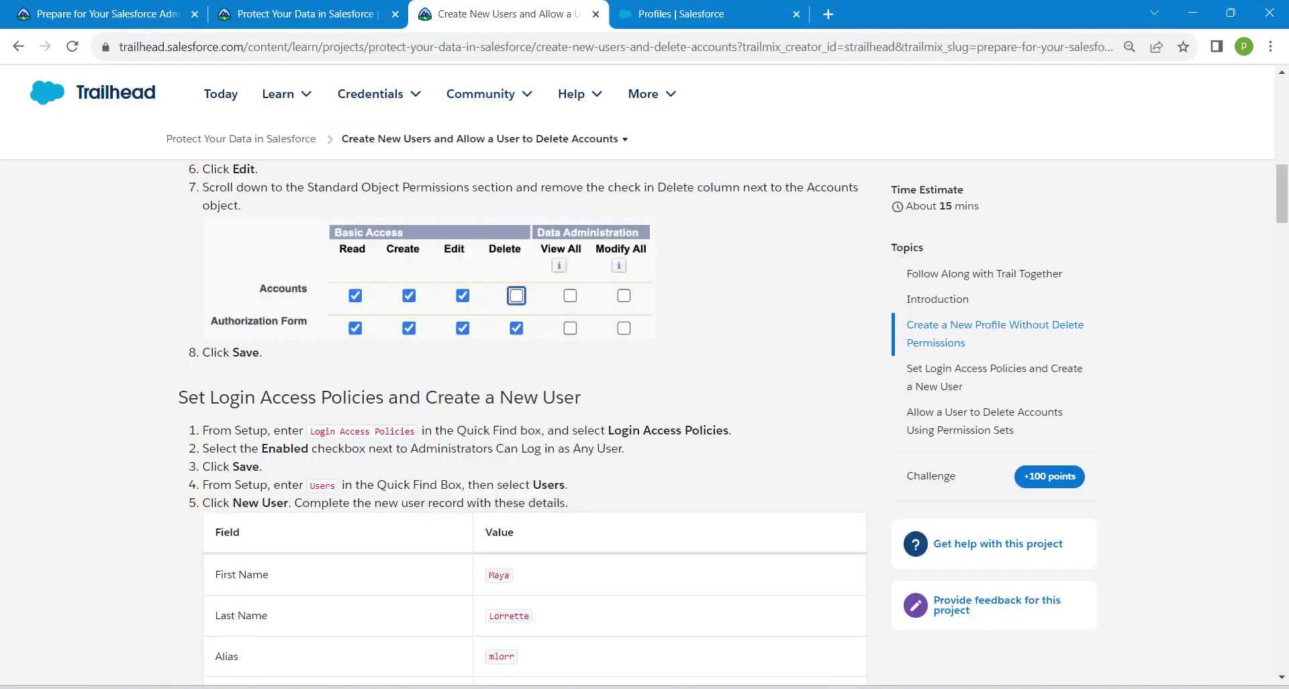
scroll(523, 403, "up", 3)
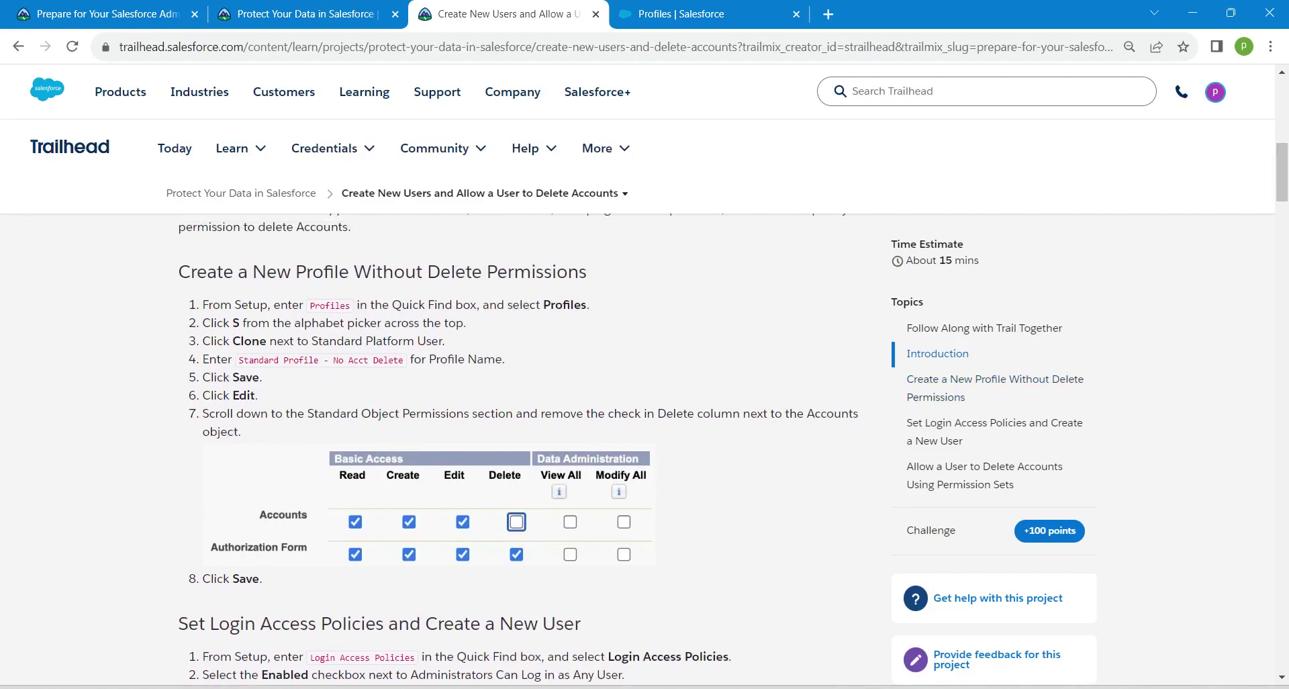
left_click_drag(239, 360, 403, 360)
key("ctrl+c")
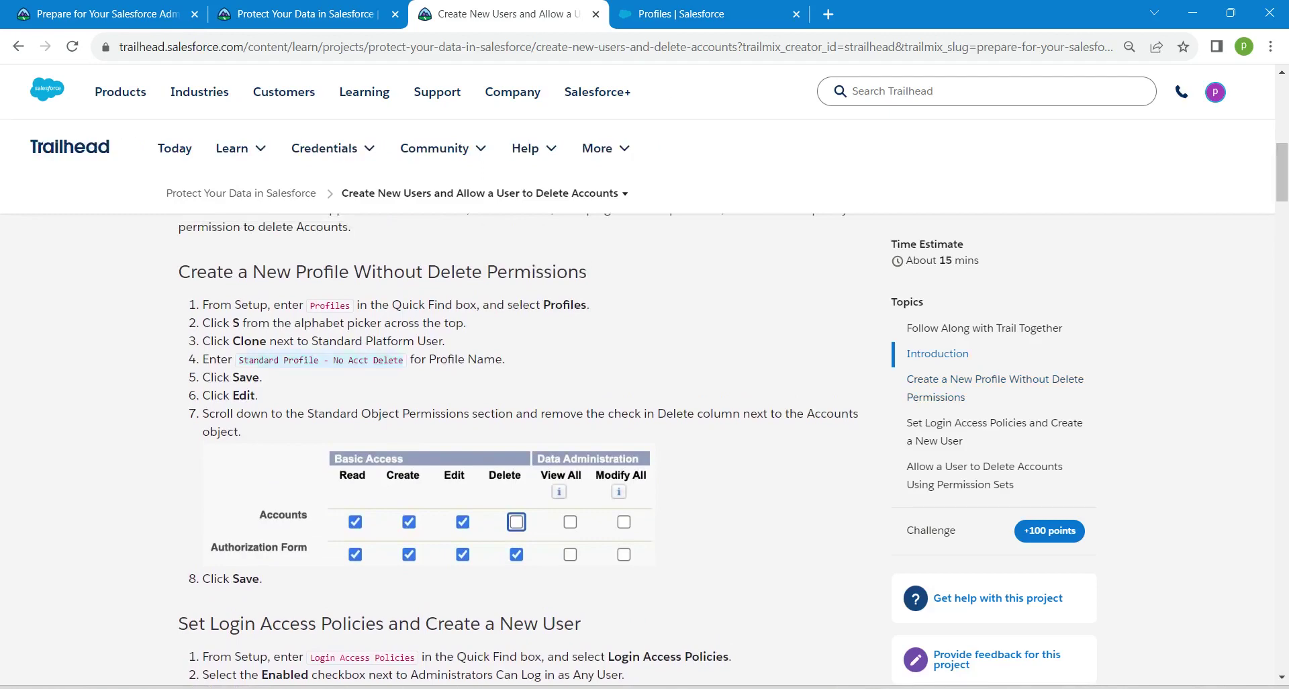
left_click(679, 14)
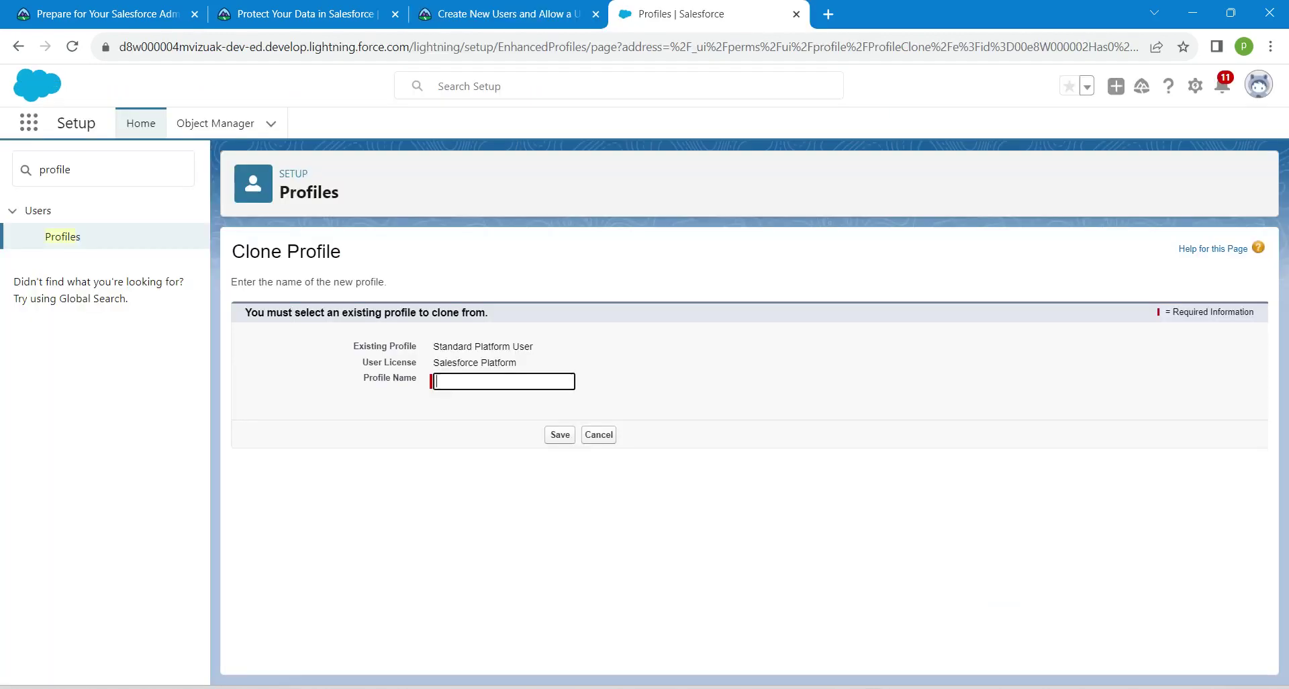
key("ctrl+v")
key("Return")
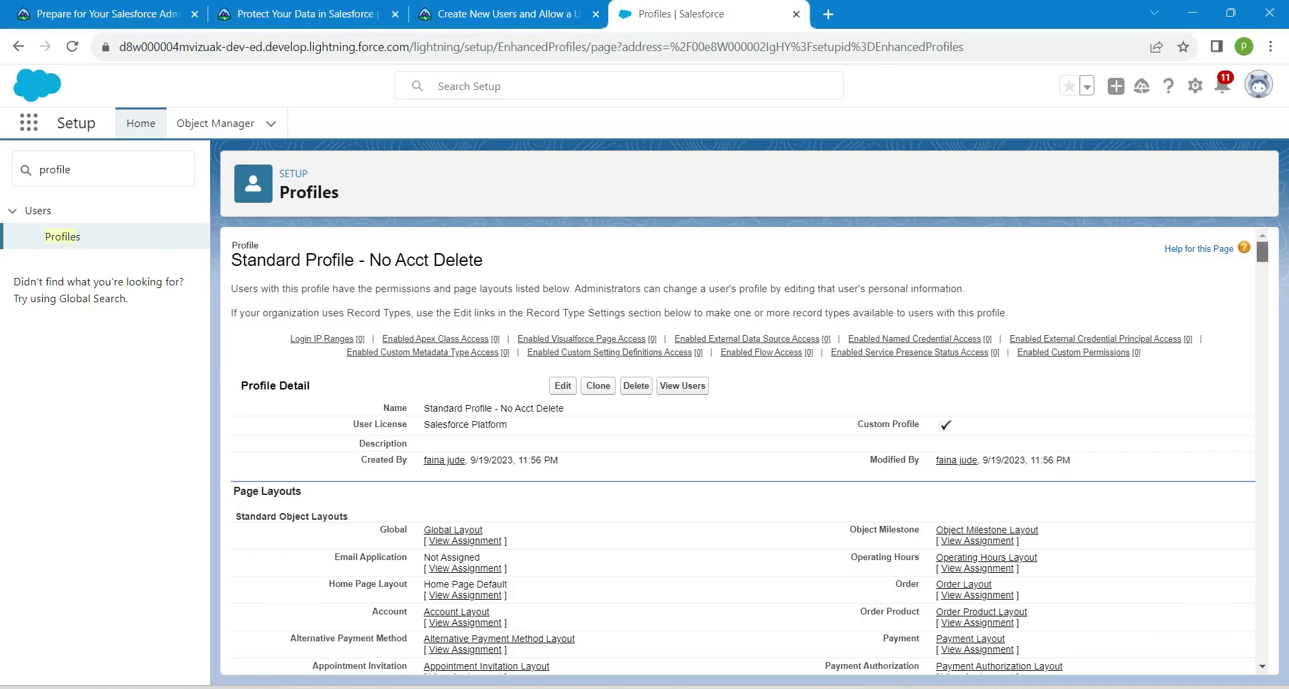
scroll(738, 450, "down", 15)
scroll(739, 449, "down", 10)
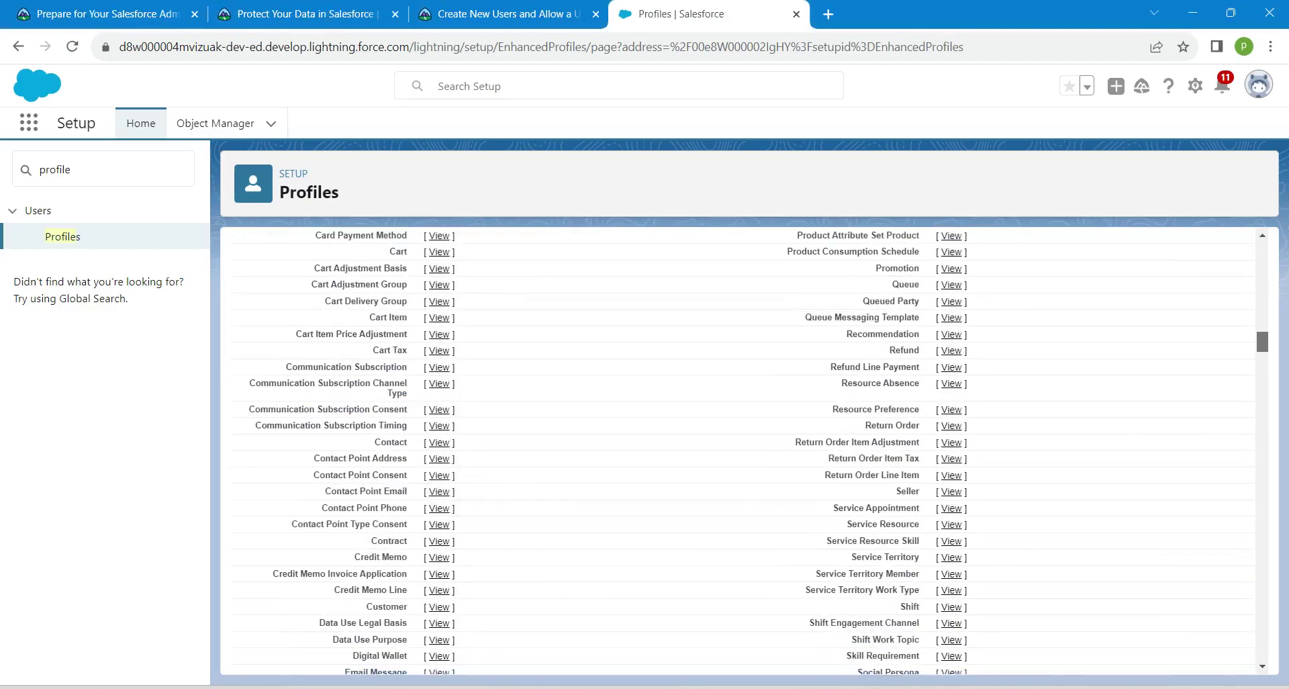
scroll(739, 450, "down", 15)
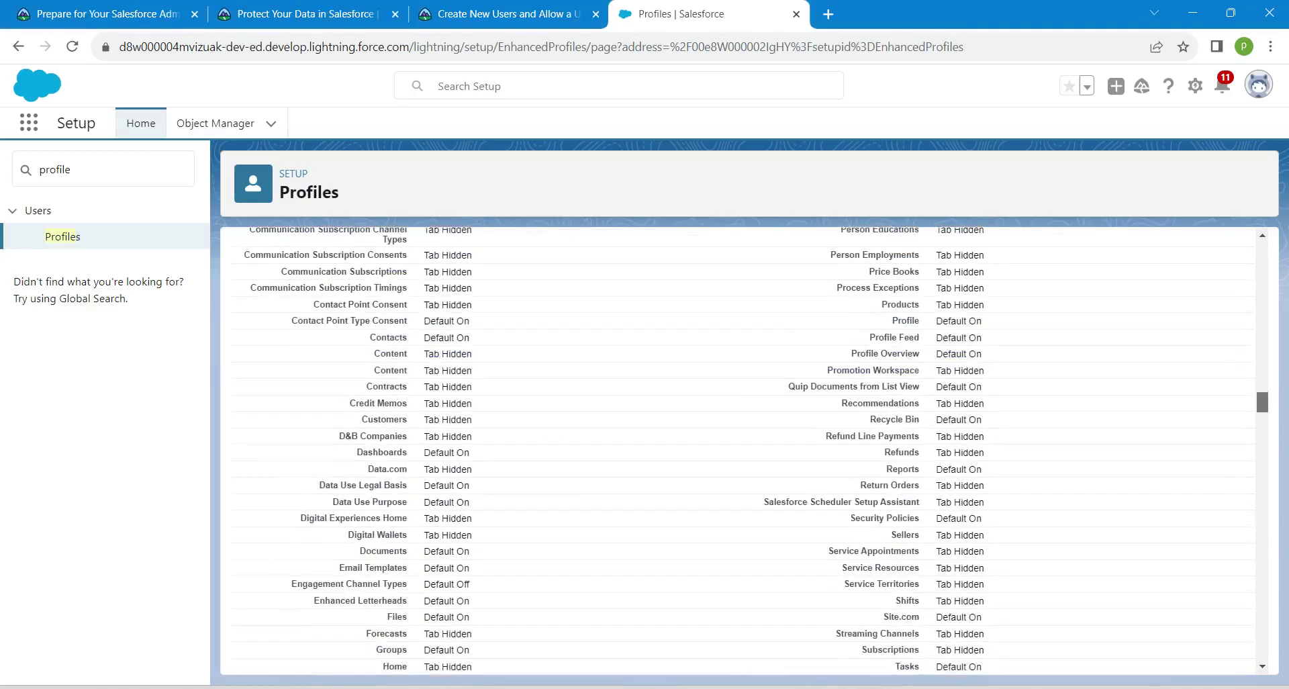
scroll(738, 449, "down", 15)
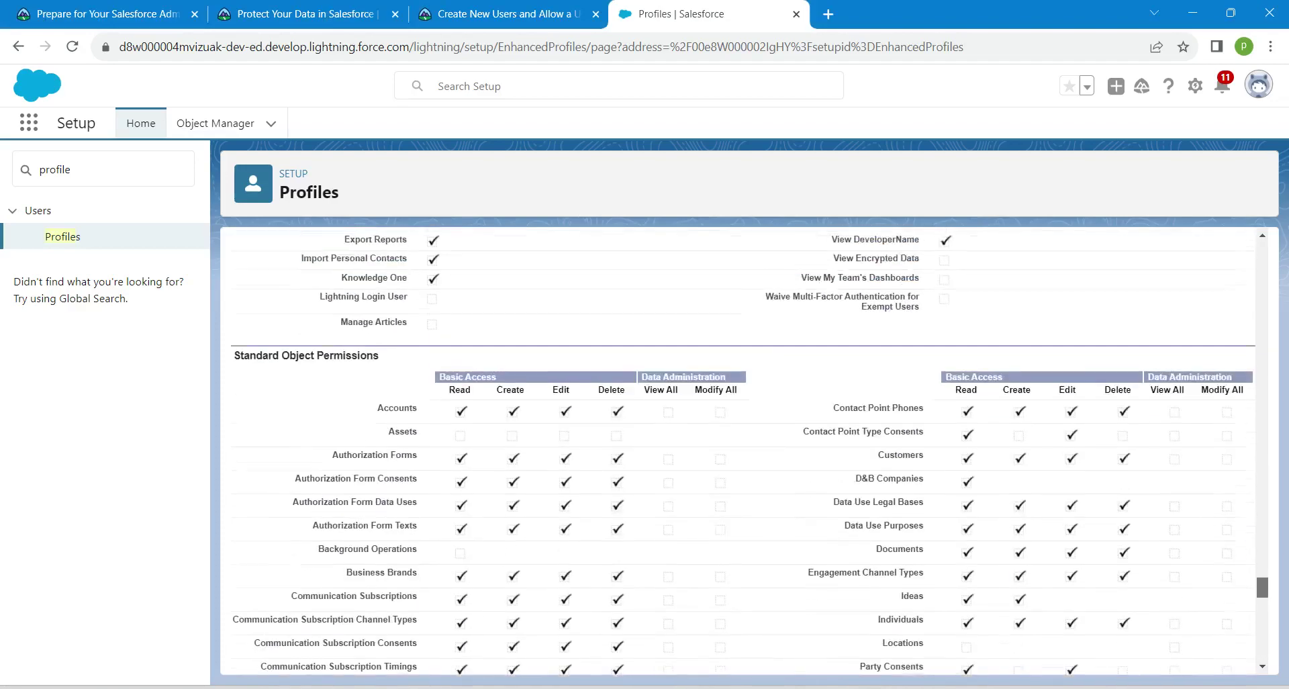
scroll(738, 450, "down", 15)
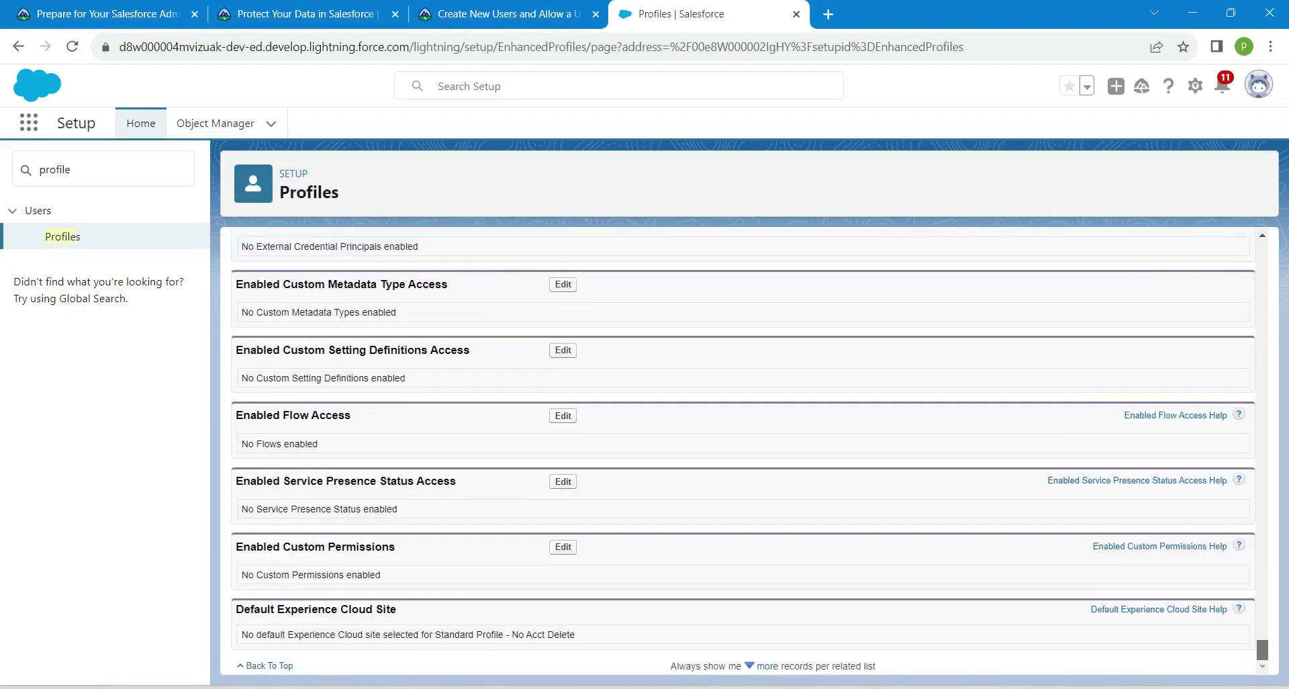
scroll(738, 450, "up", 15)
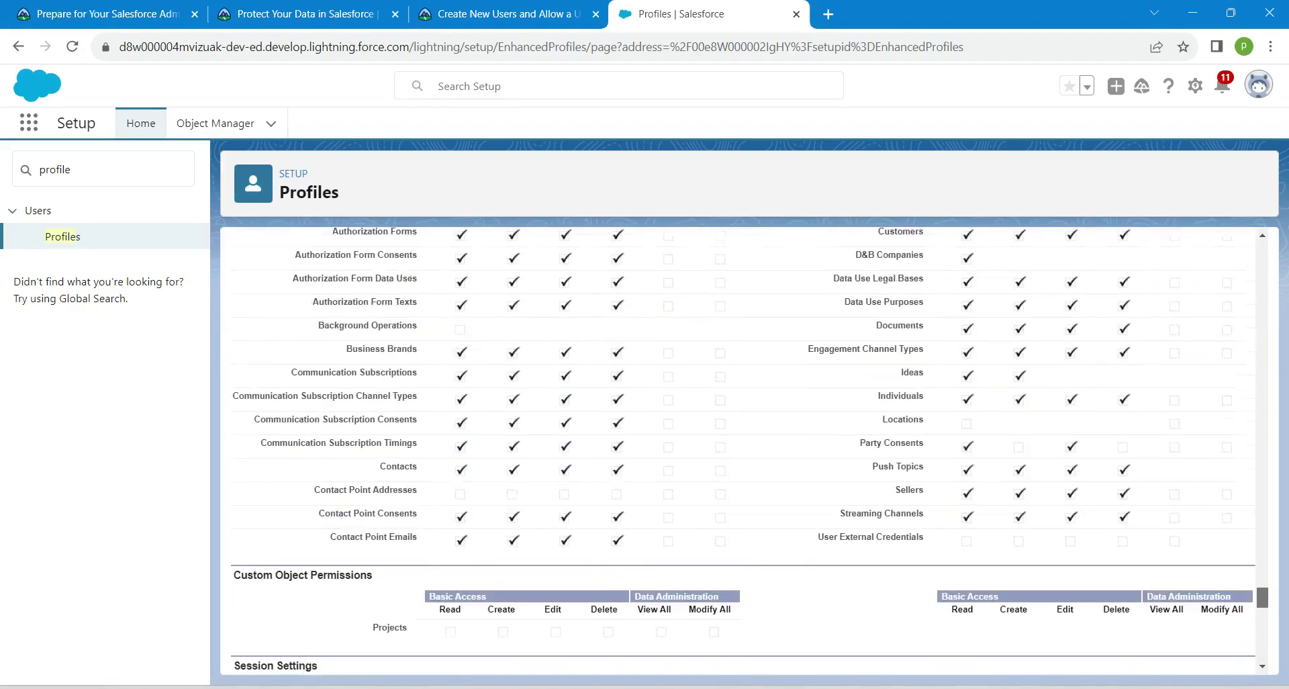
scroll(738, 449, "down", 2)
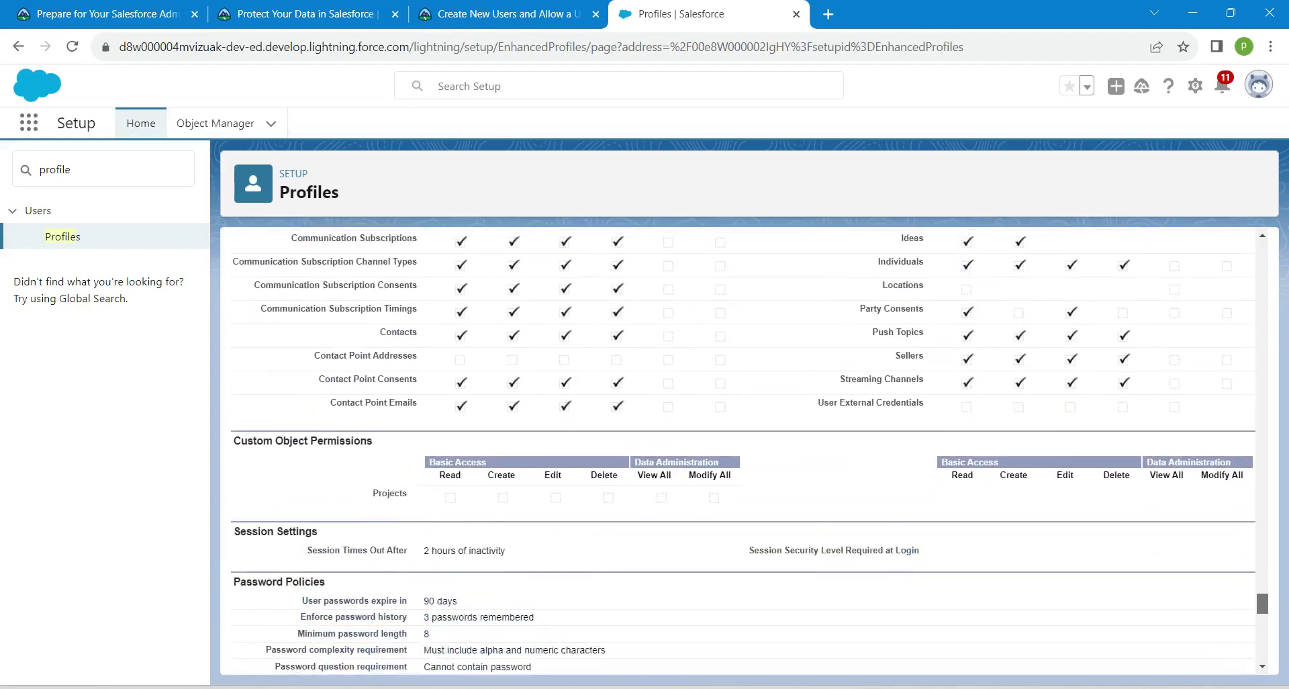
scroll(738, 449, "up", 7)
scroll(738, 450, "up", 10)
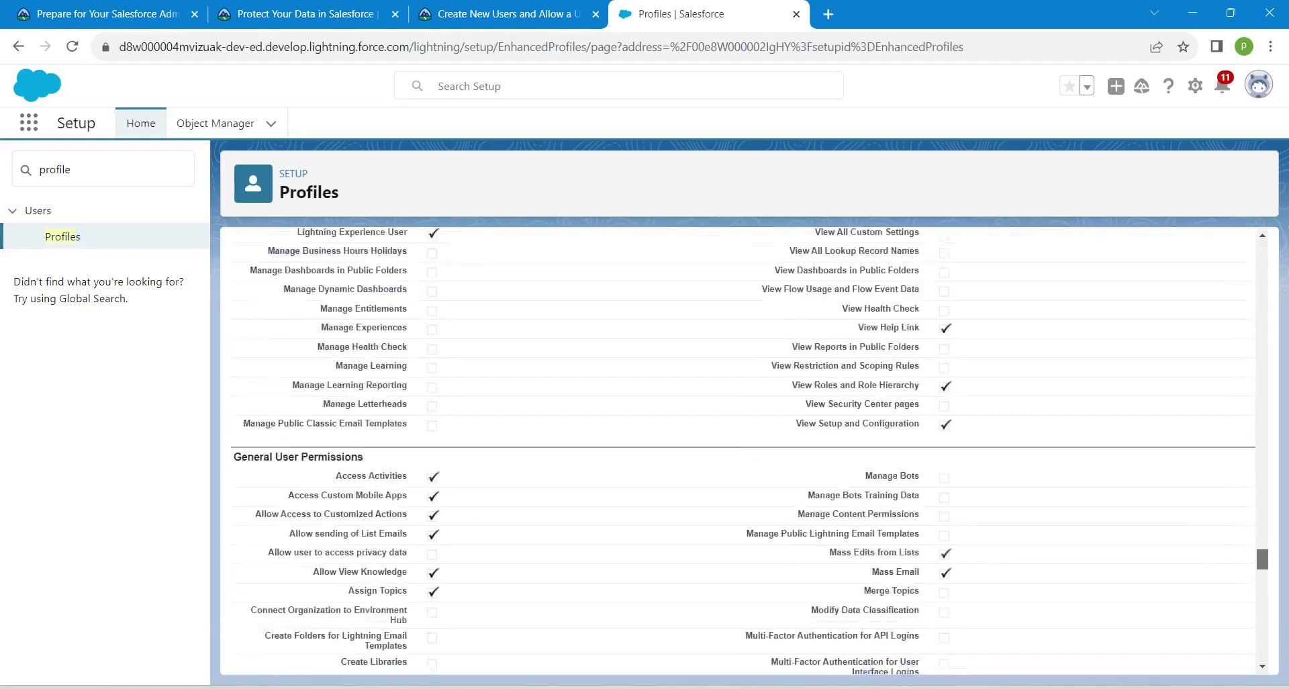
scroll(738, 450, "up", 10)
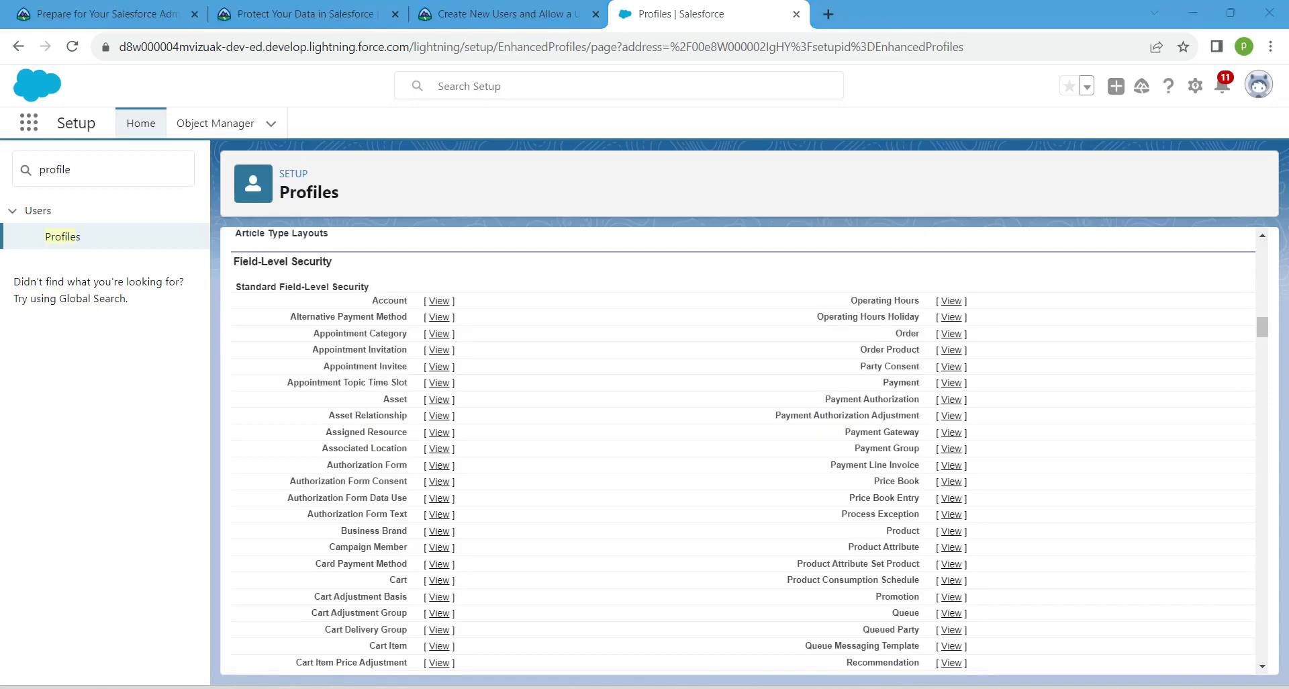
scroll(738, 403, "up", 10)
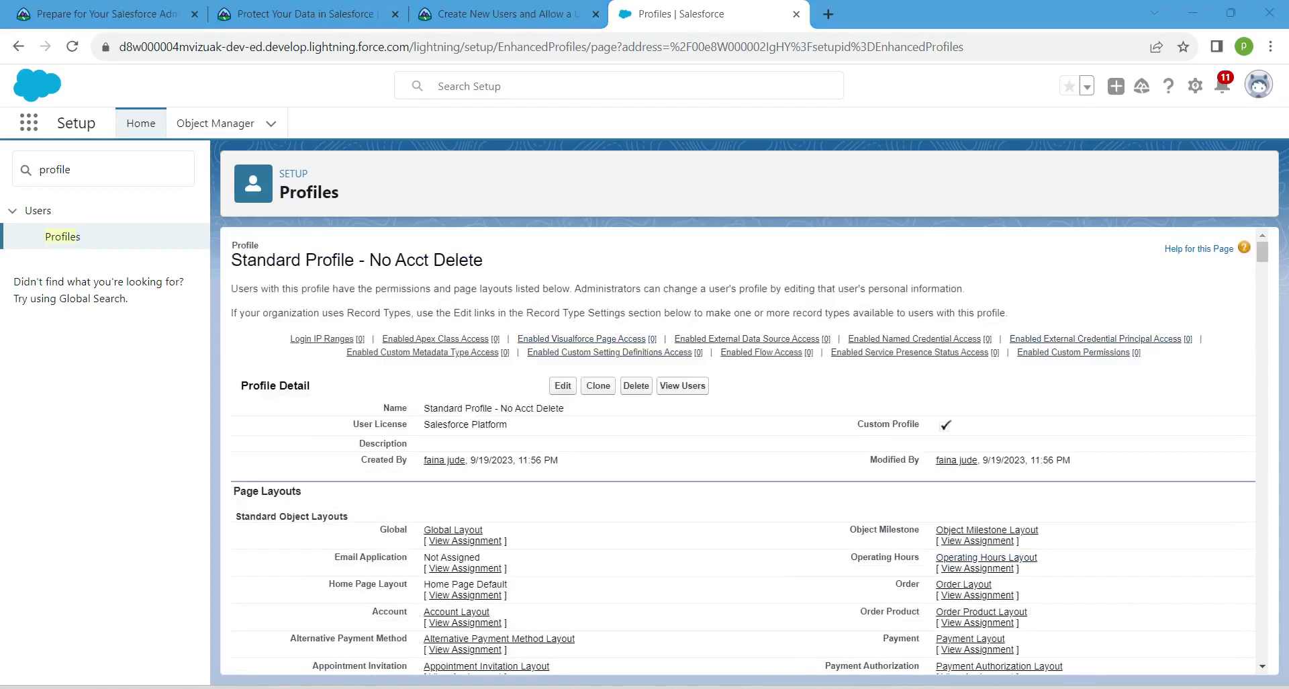
Step: Uncheck Delete on Accounts in the profile's Standard Object Permissions and save
left_click(563, 387)
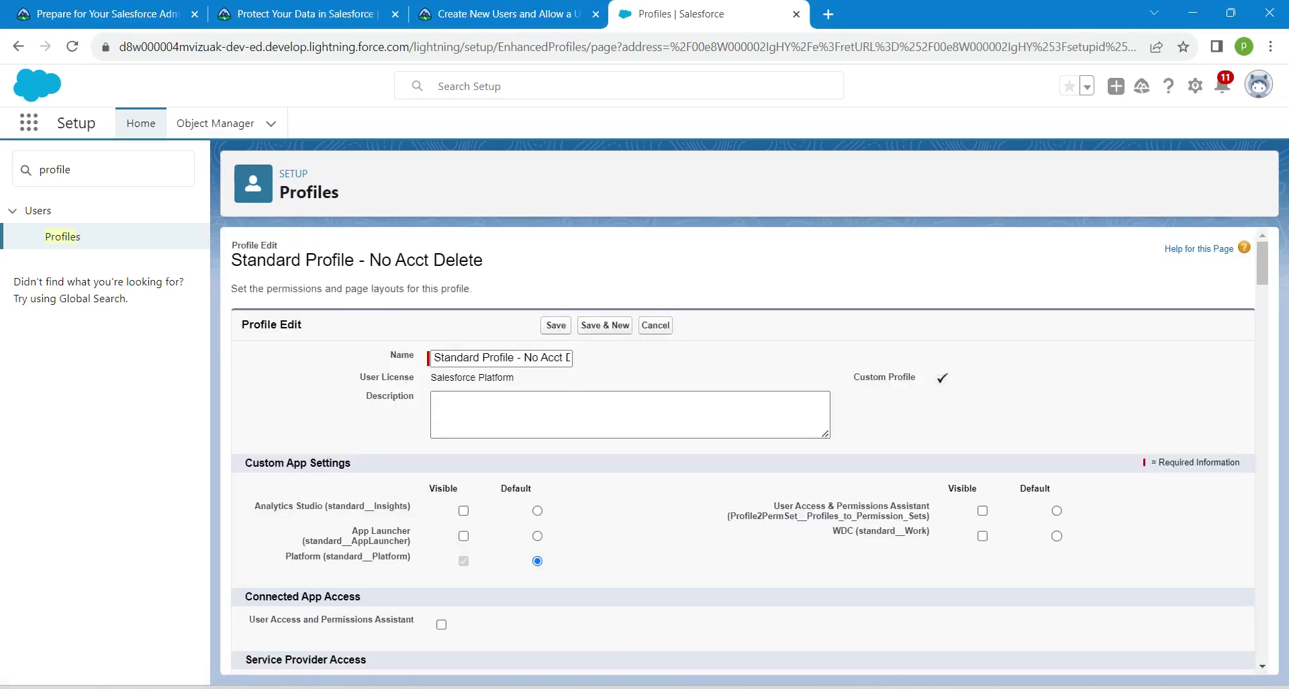
scroll(738, 450, "down", 15)
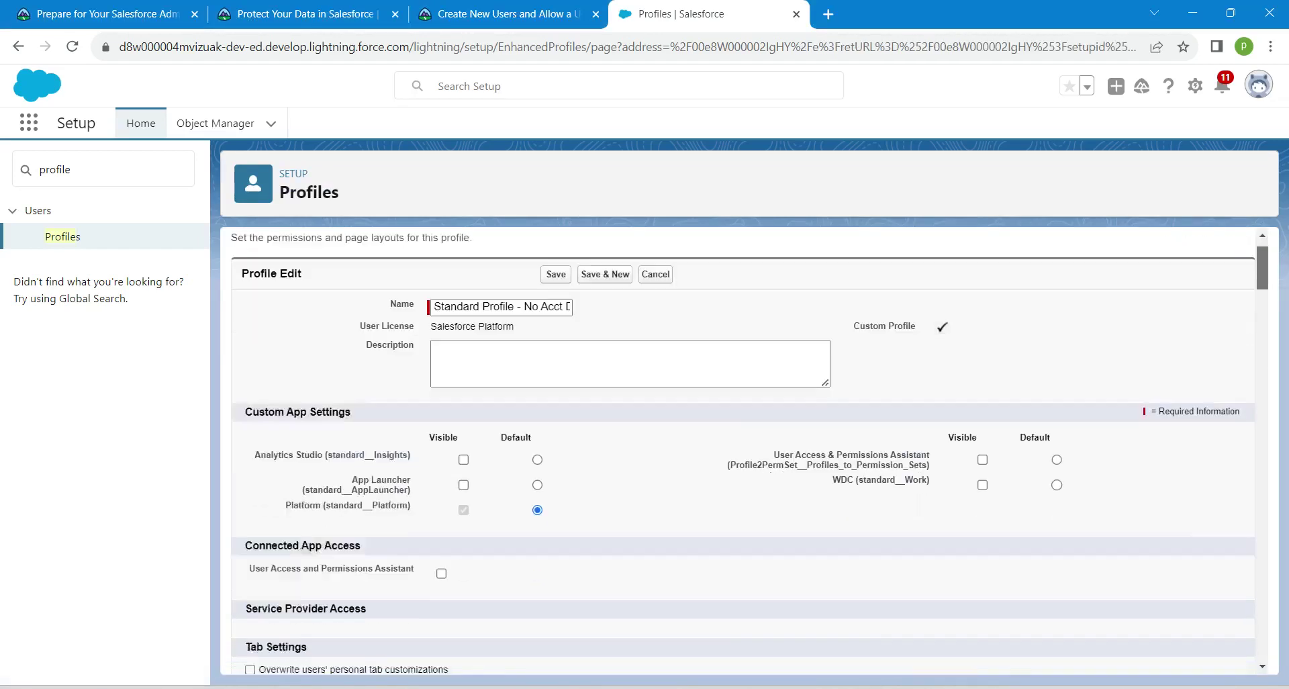
scroll(738, 449, "down", 20)
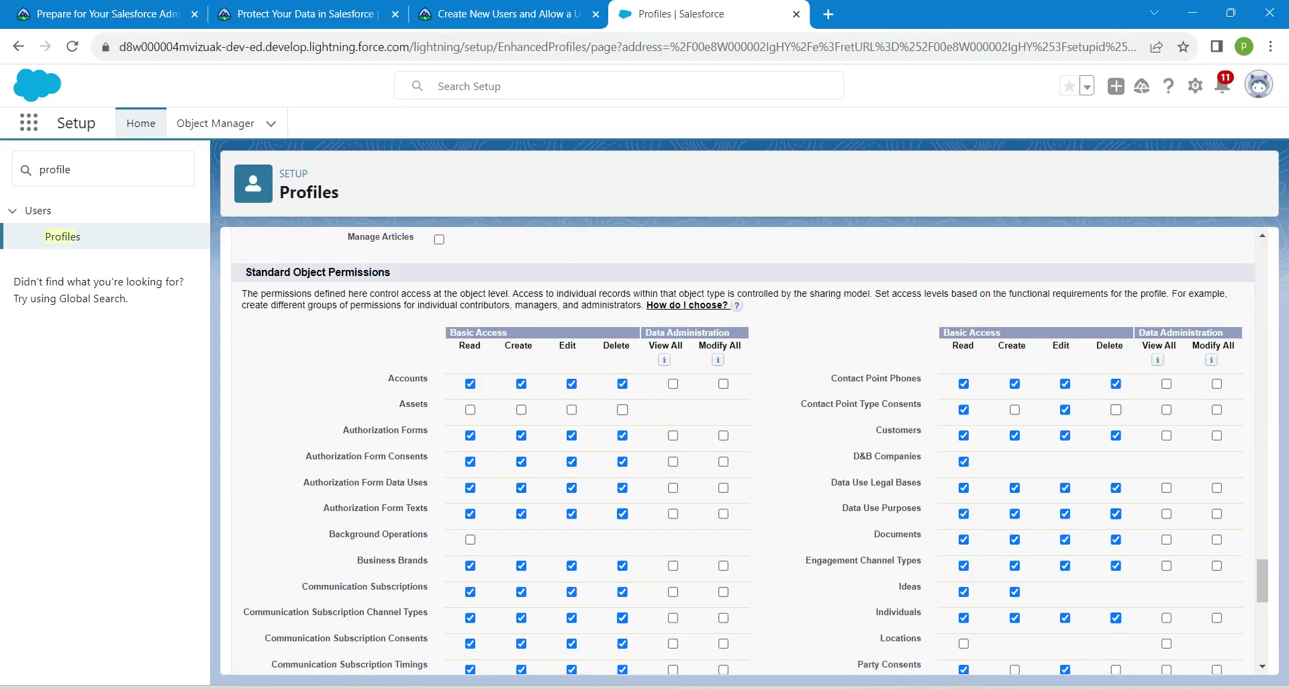
left_click(622, 383)
left_click_drag(388, 378, 428, 379)
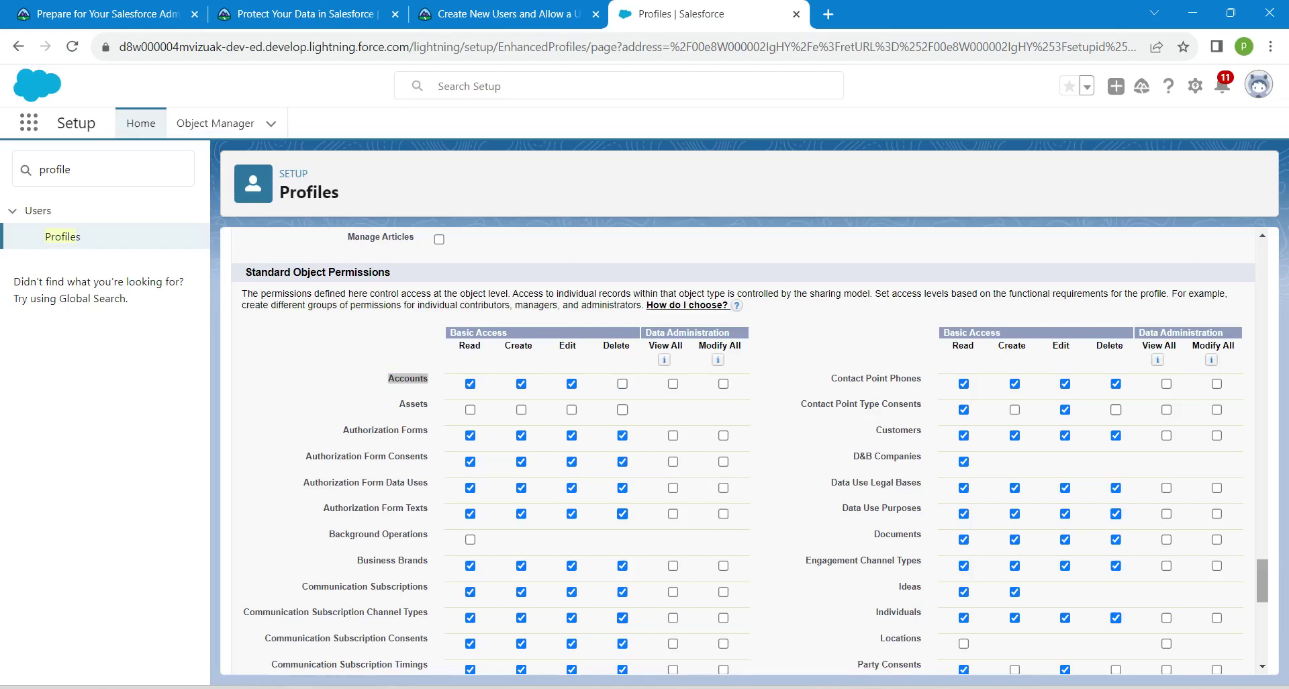
key("Home")
scroll(743, 455, "up", 1)
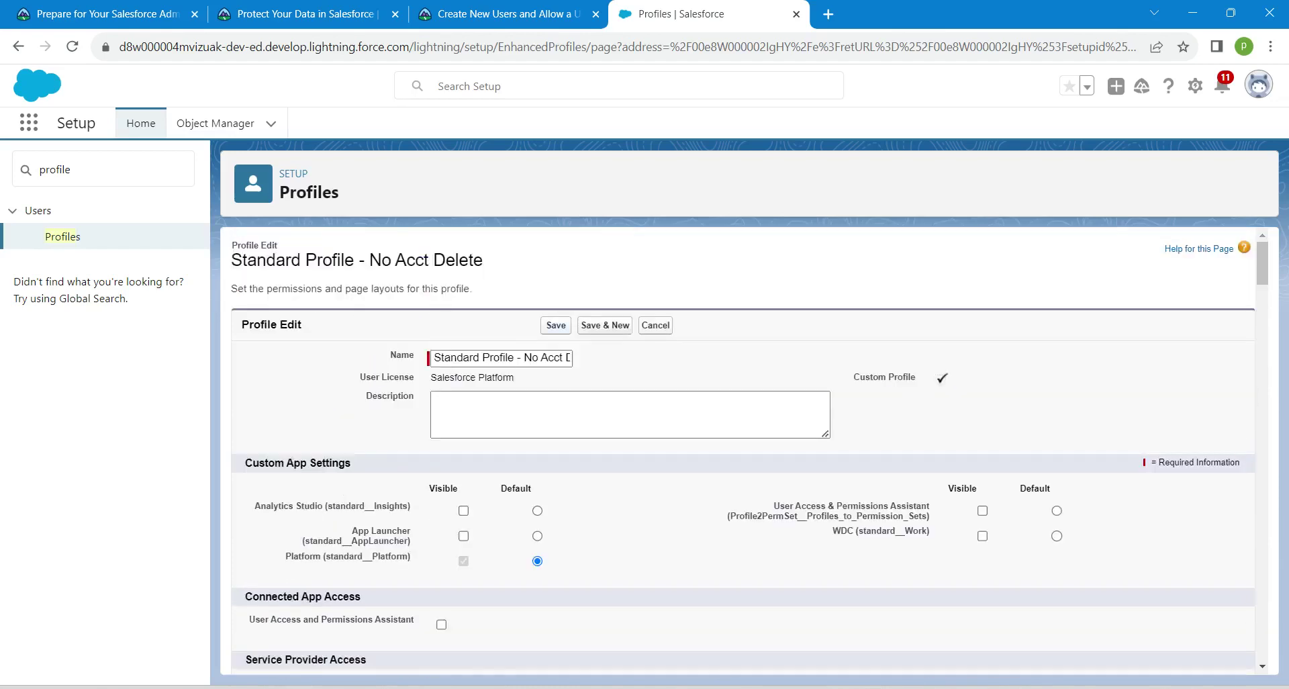
left_click(556, 325)
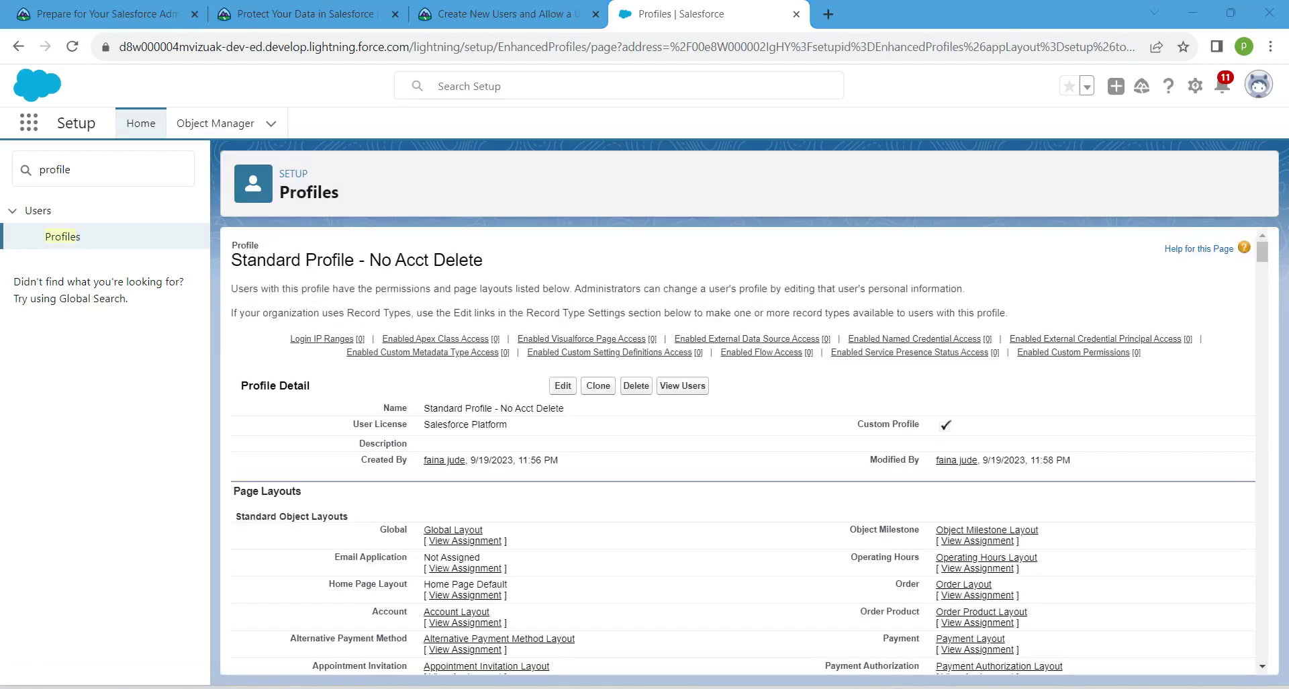
Step: Start a new user from the Users page and enter the user's first and last name
left_click(55, 169)
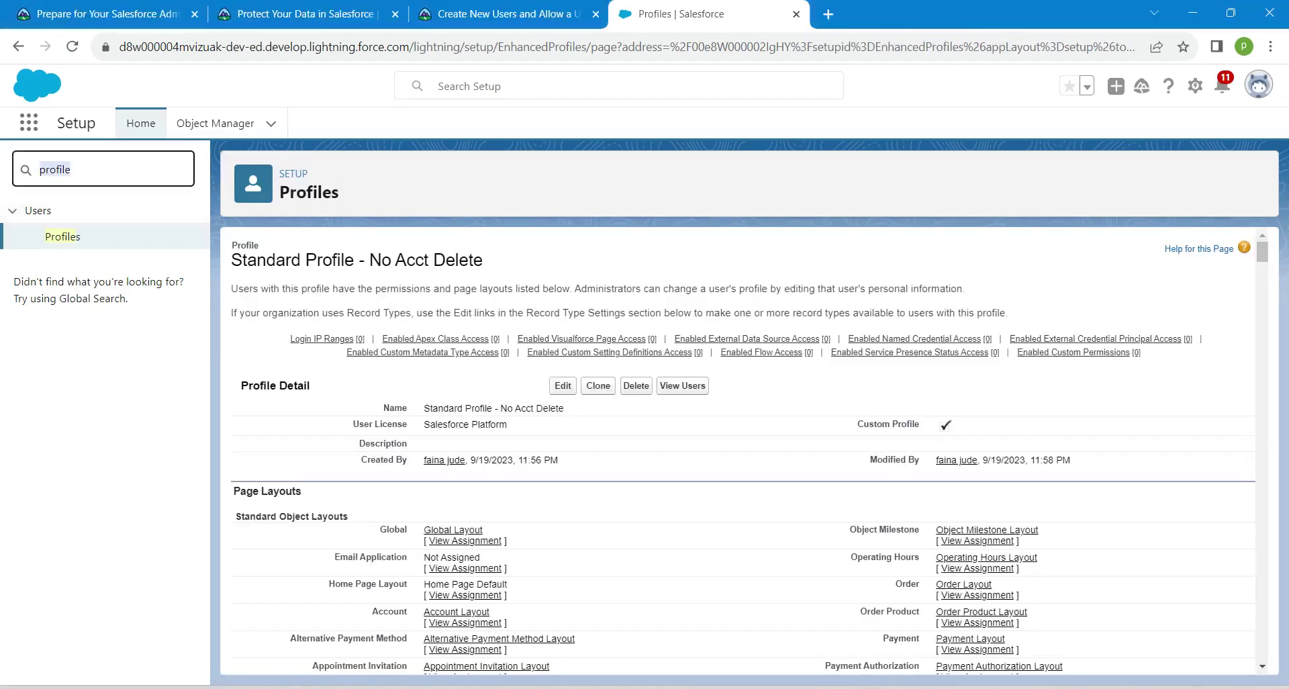
type("user")
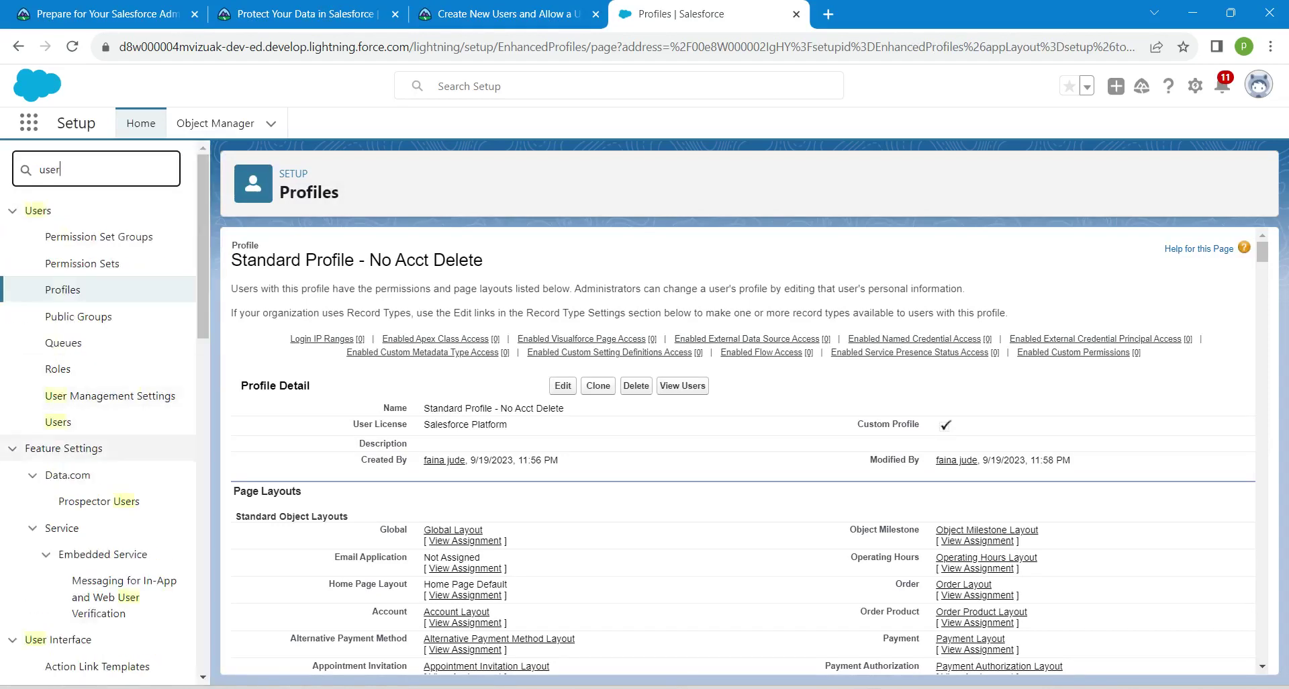
left_click(58, 422)
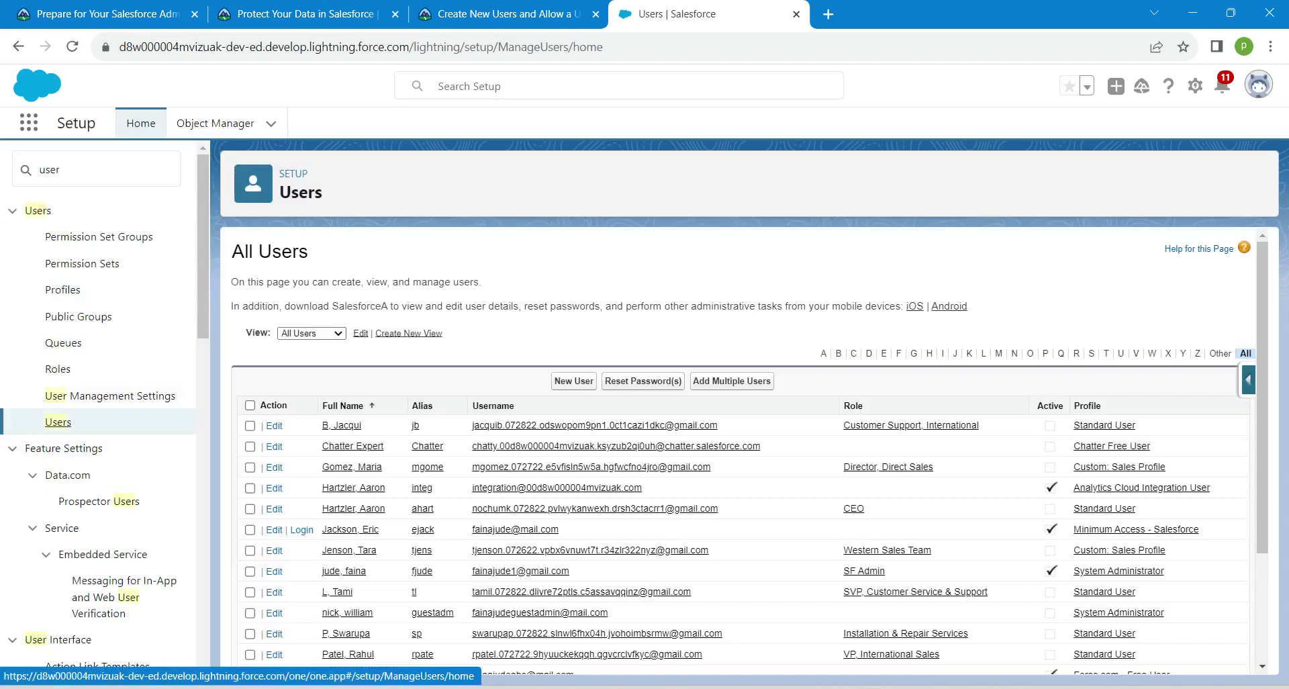
left_click(574, 380)
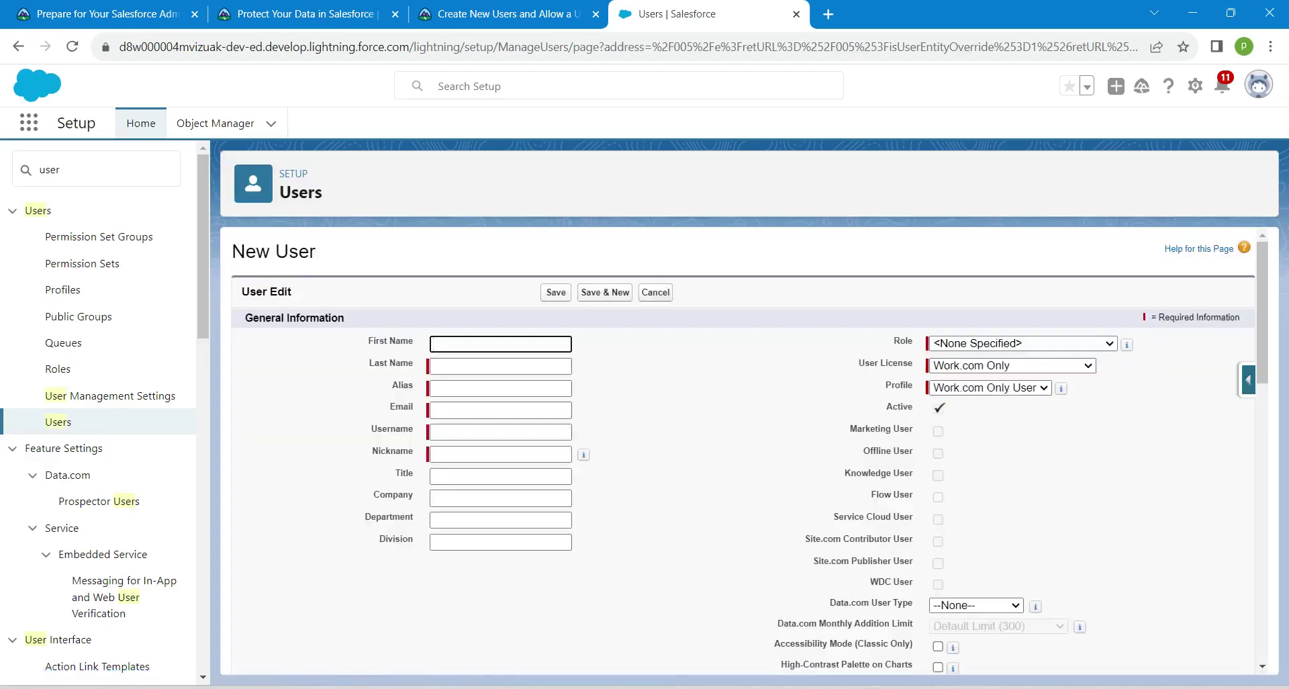
type("Maya")
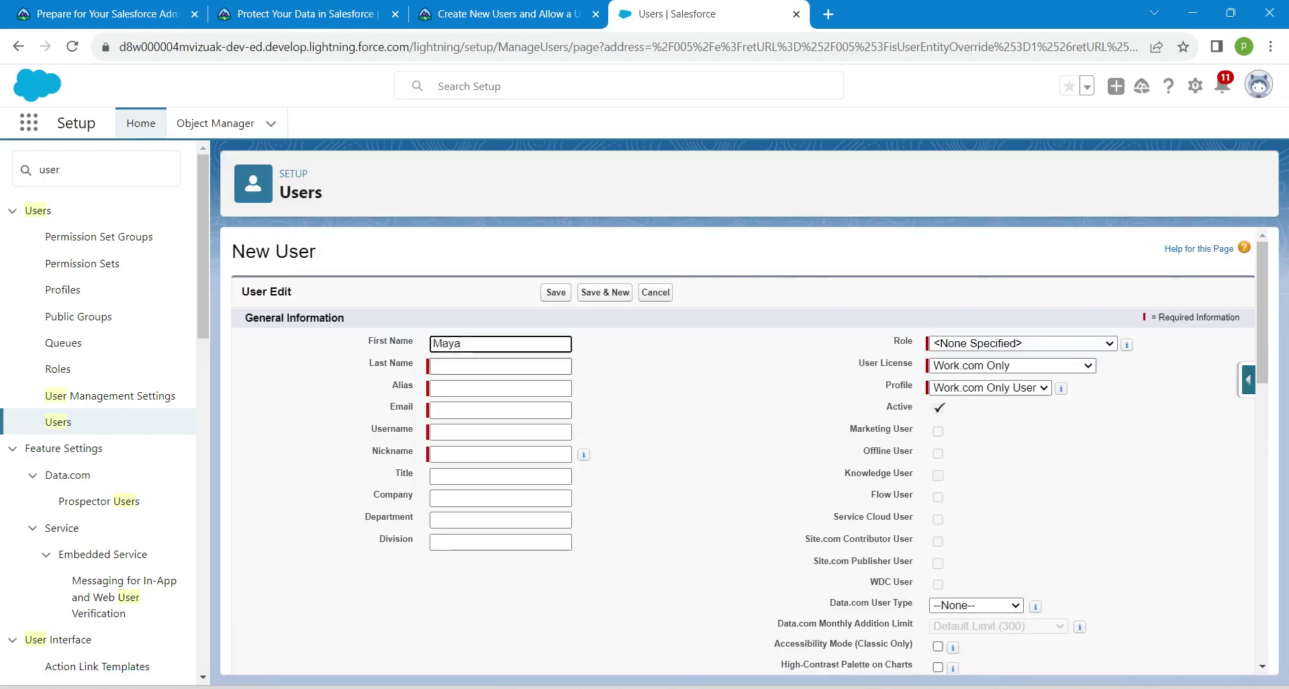
left_click(500, 366)
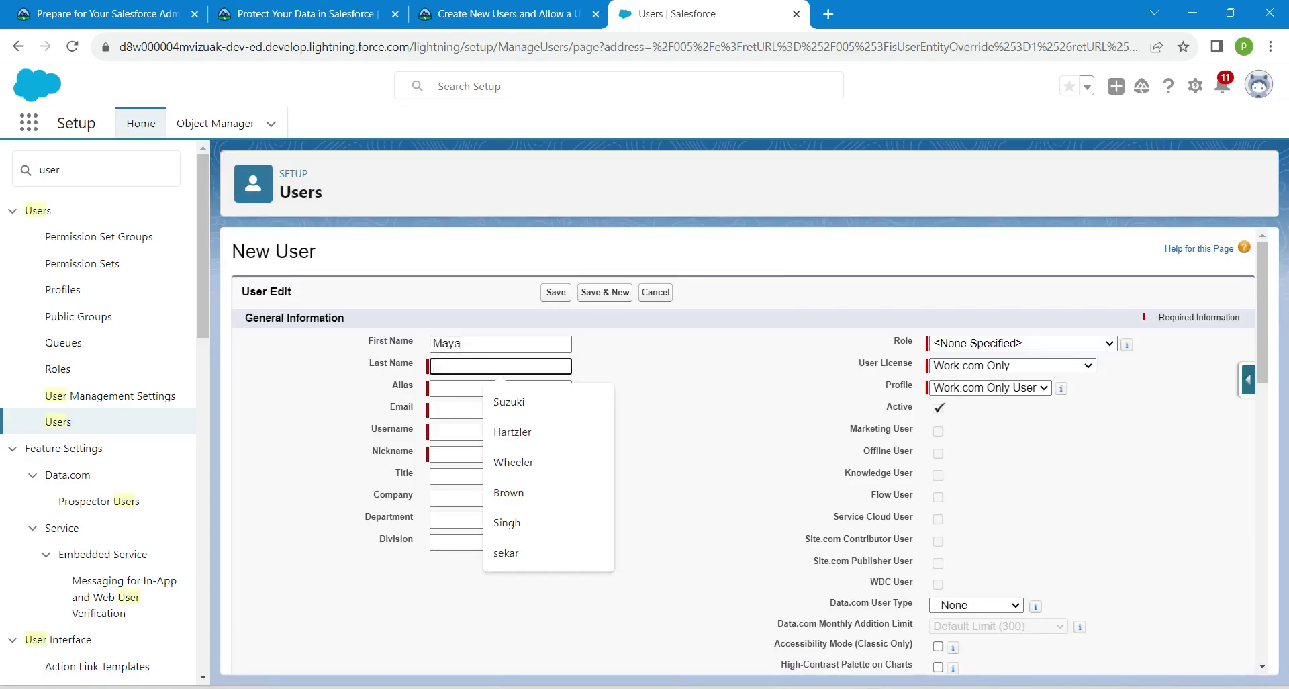
type("L")
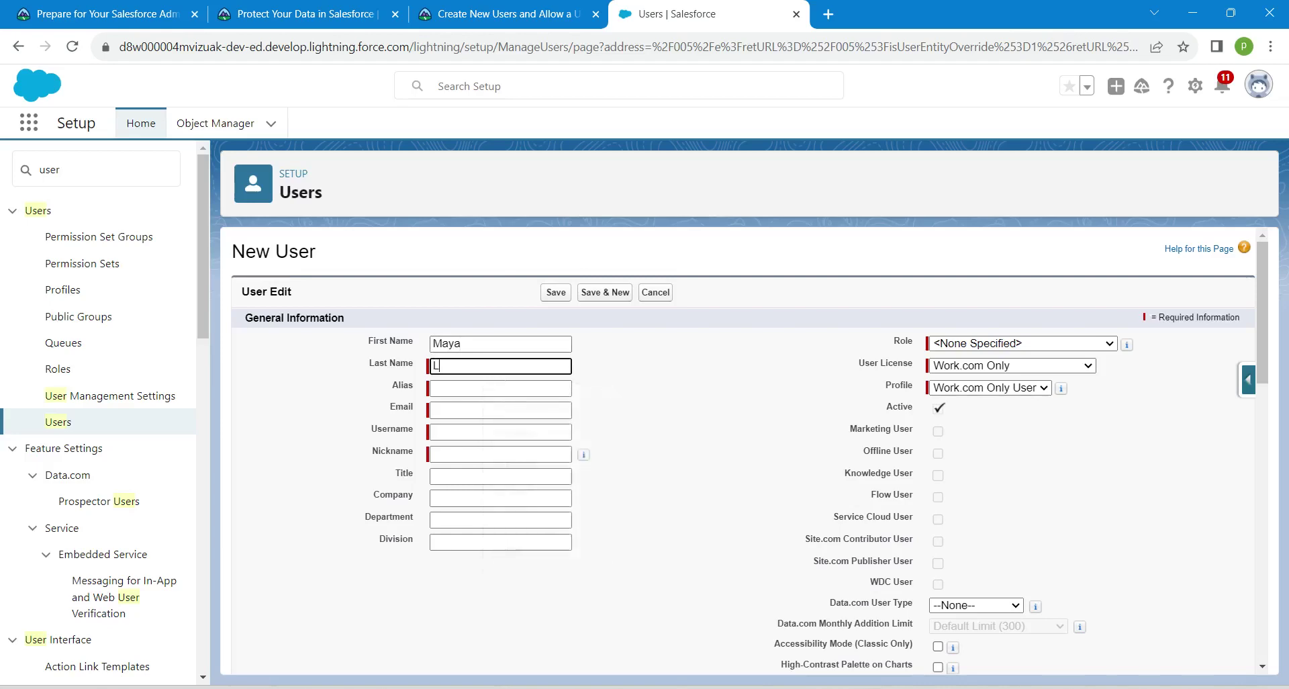
type("orrette")
key("Tab")
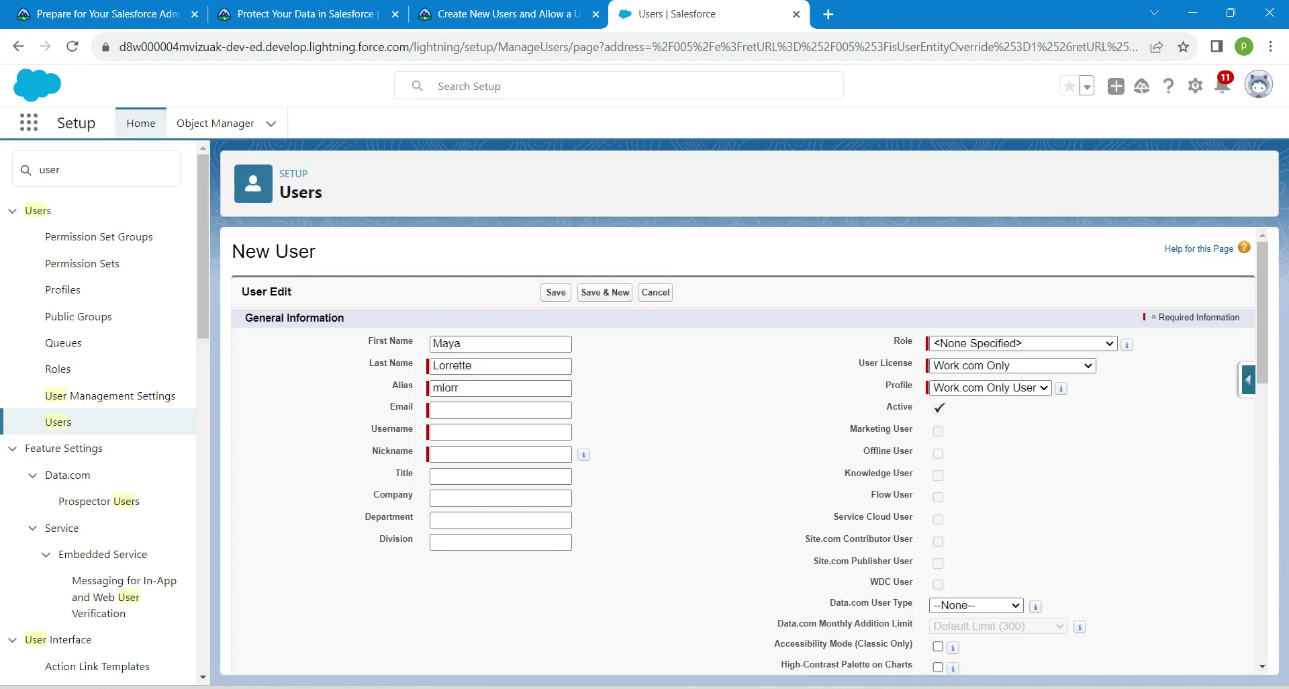
left_click(500, 409)
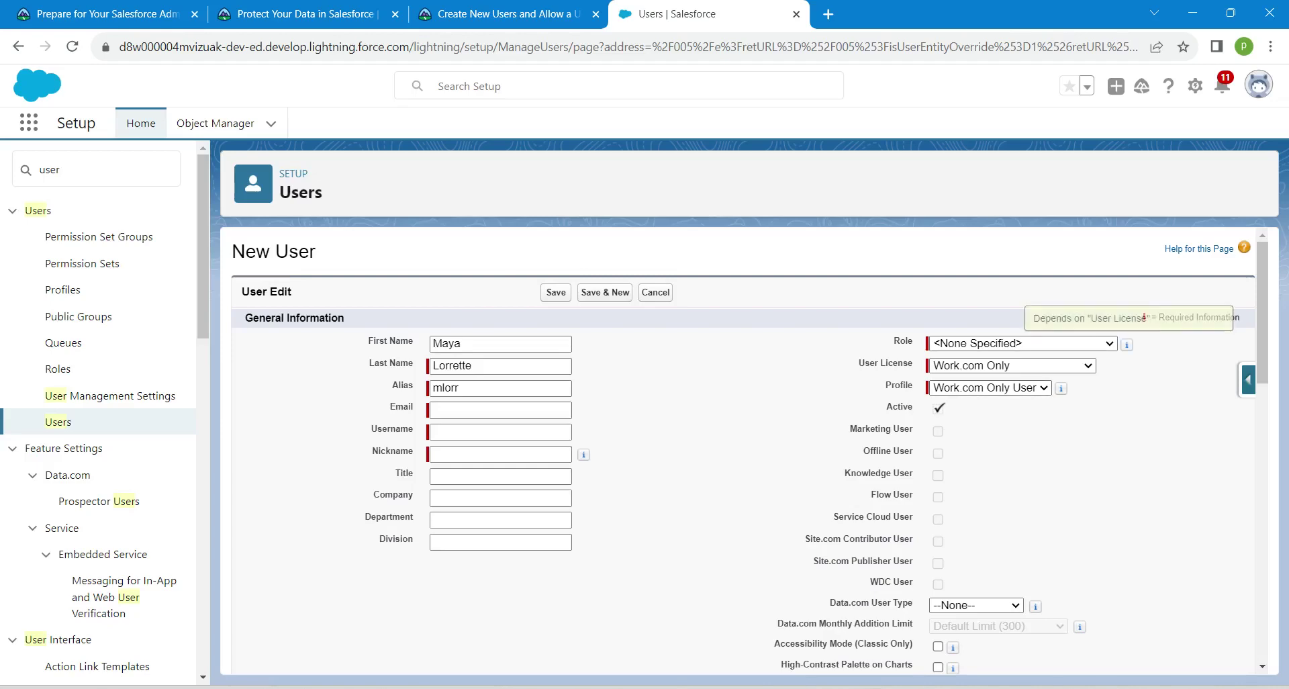
Step: Set the licence to Salesforce Platform and the profile to Standard Profile - No Acct Delete
left_click(1012, 366)
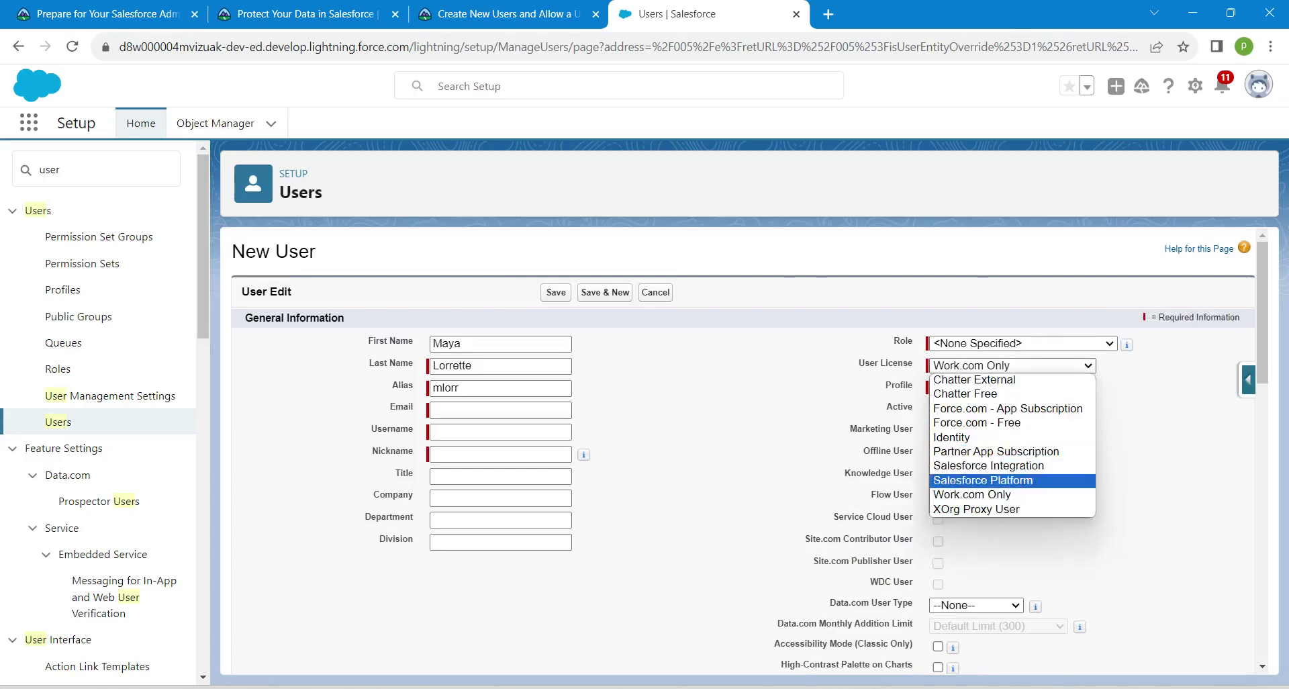
key("Return")
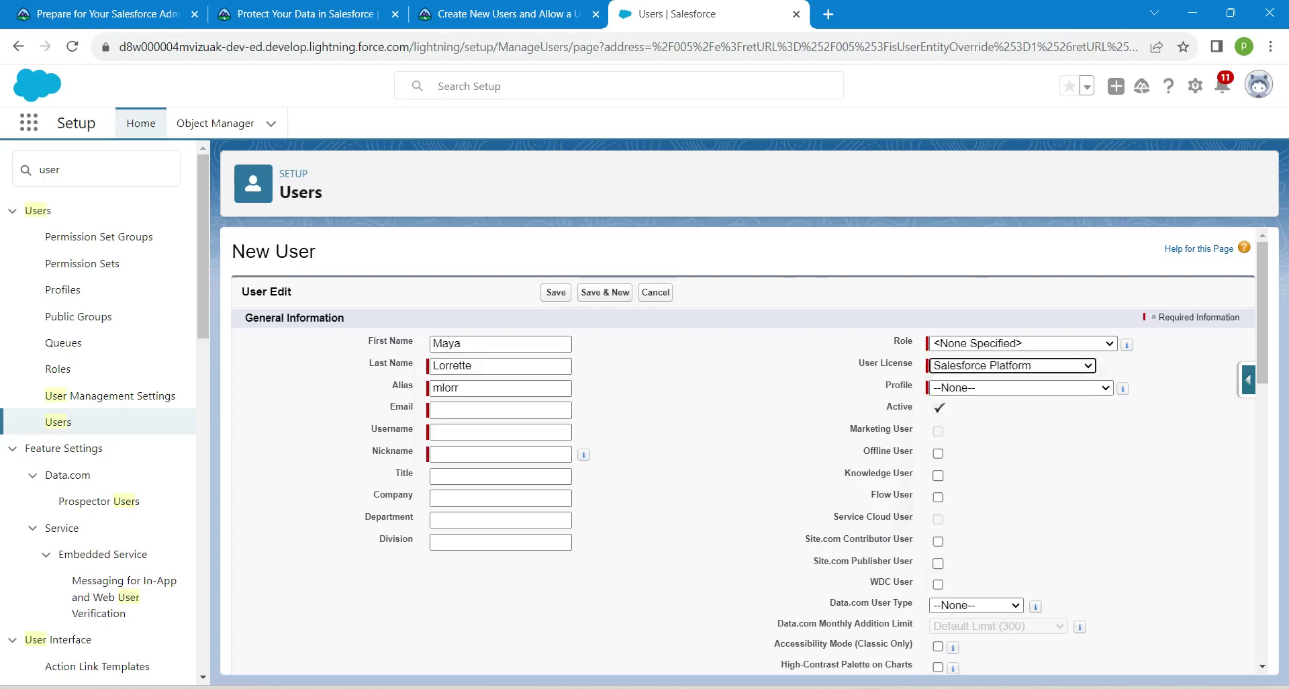
key("Tab")
key("alt+Down")
key("Down")
key("Down")
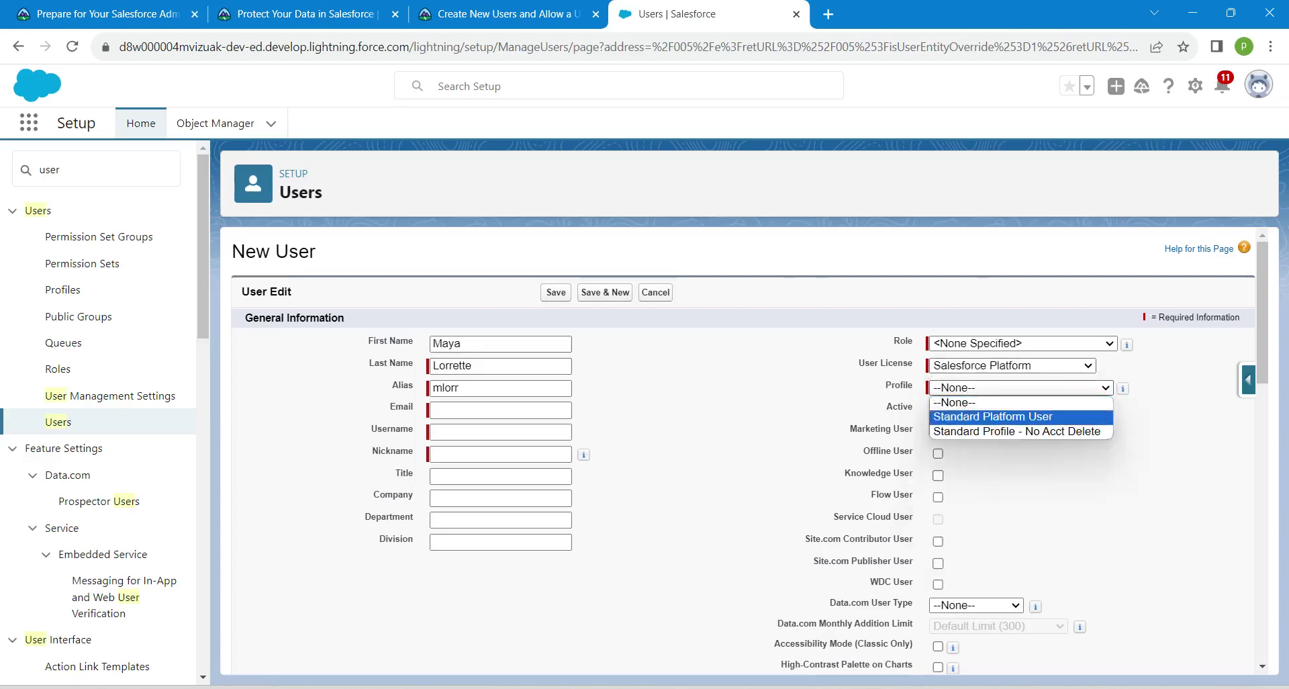
key("Return")
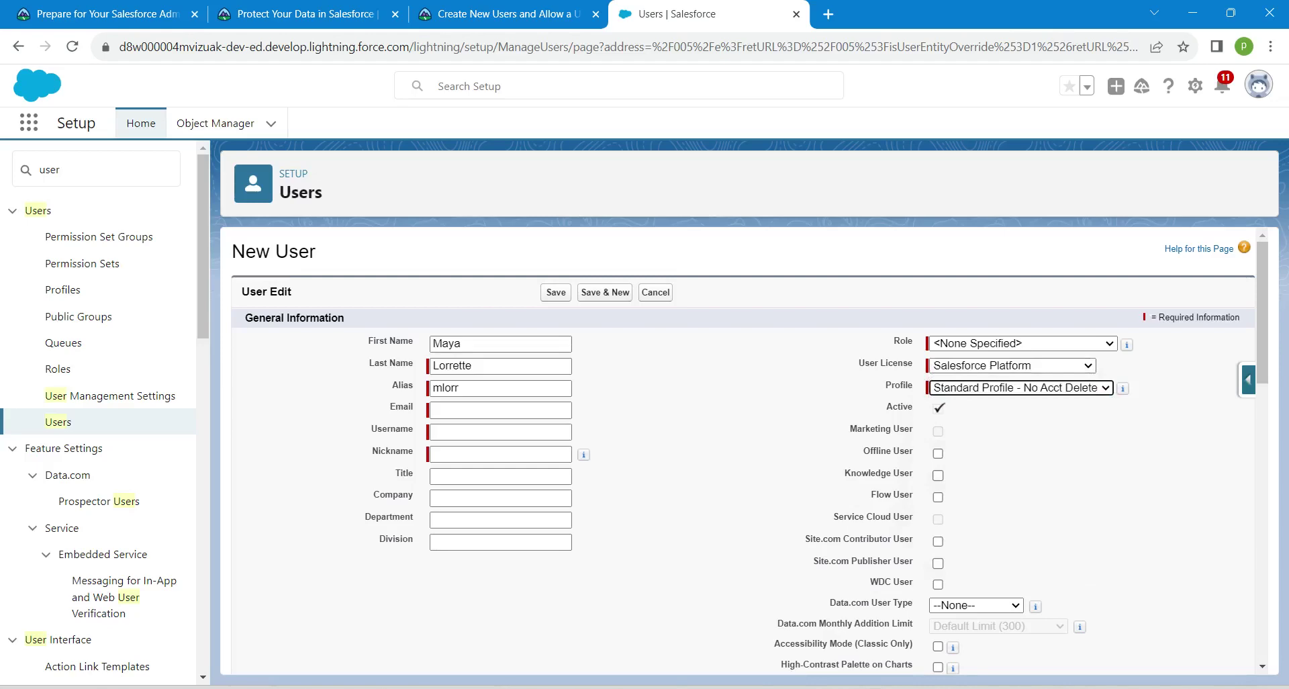
key("Tab")
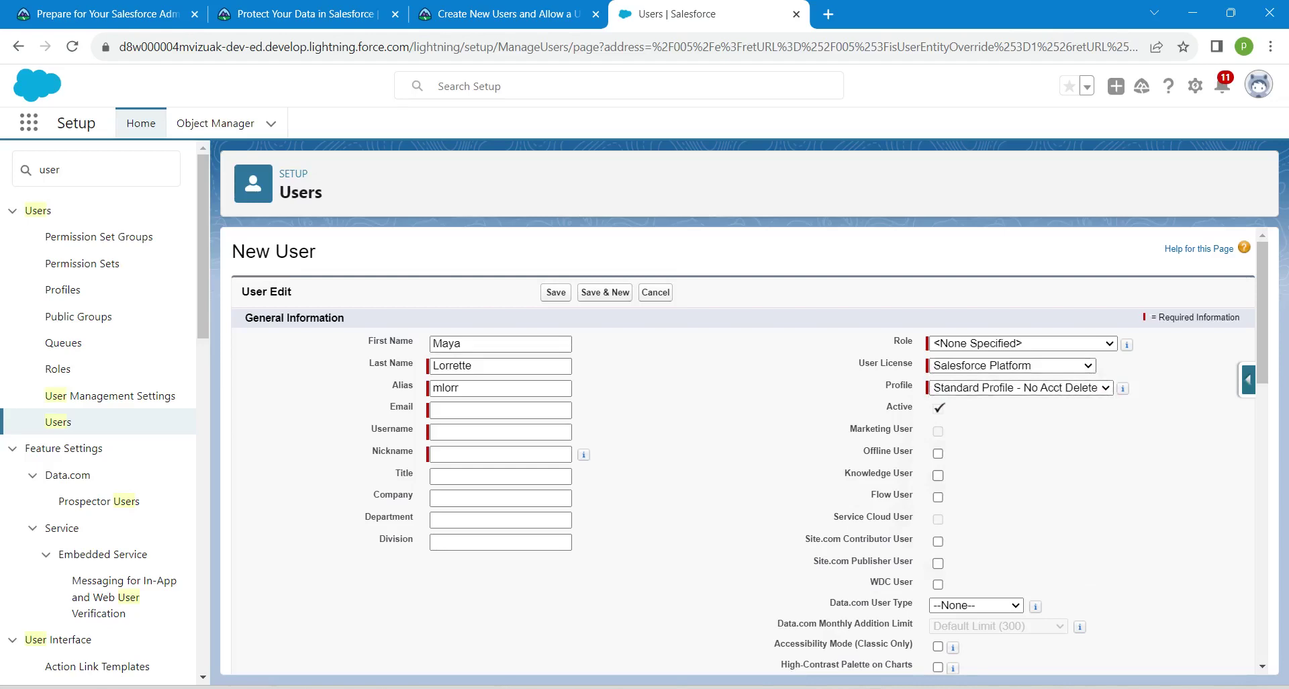
Step: Set the role to Western Sales Team and fill in the user's email address
left_click(1020, 343)
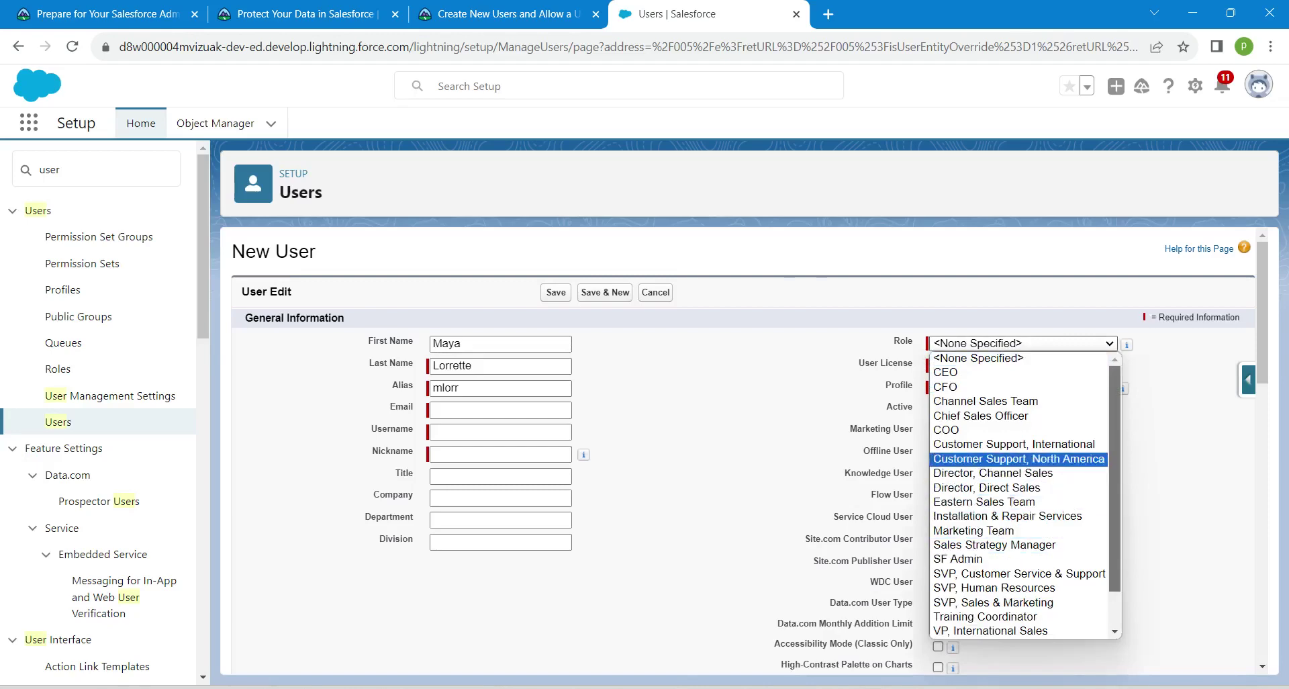
scroll(1114, 470, "down", 1)
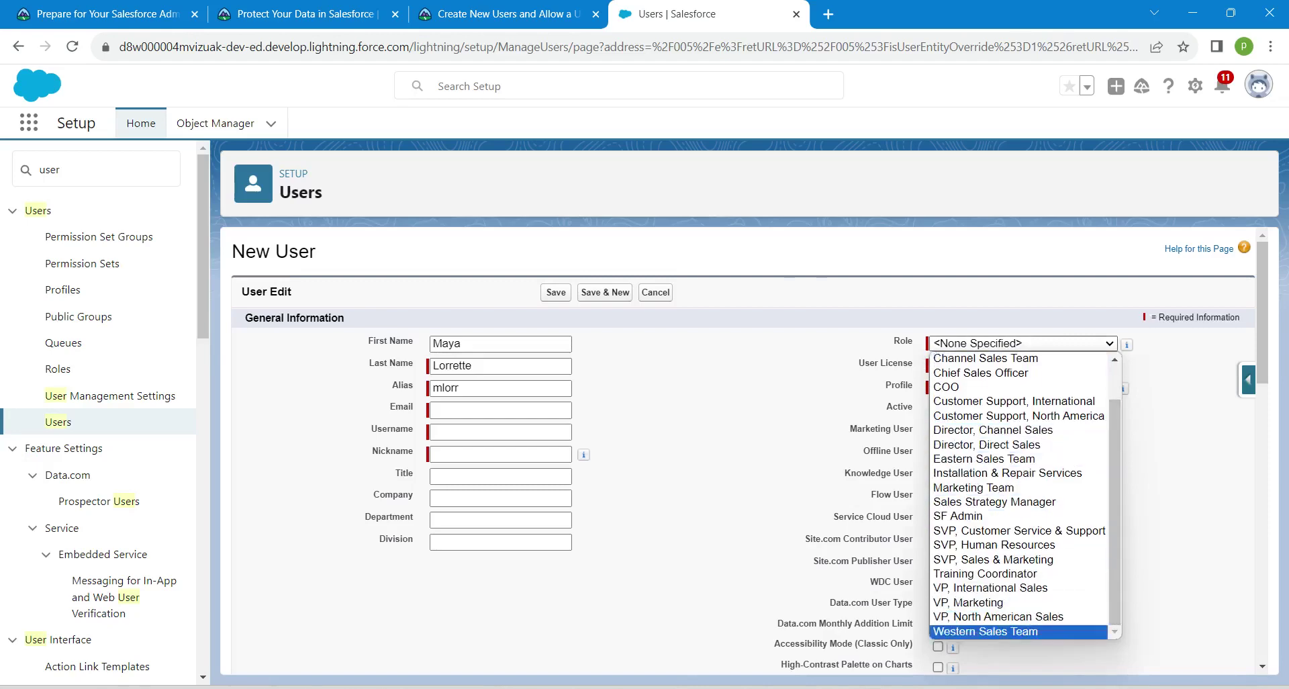
left_click(985, 631)
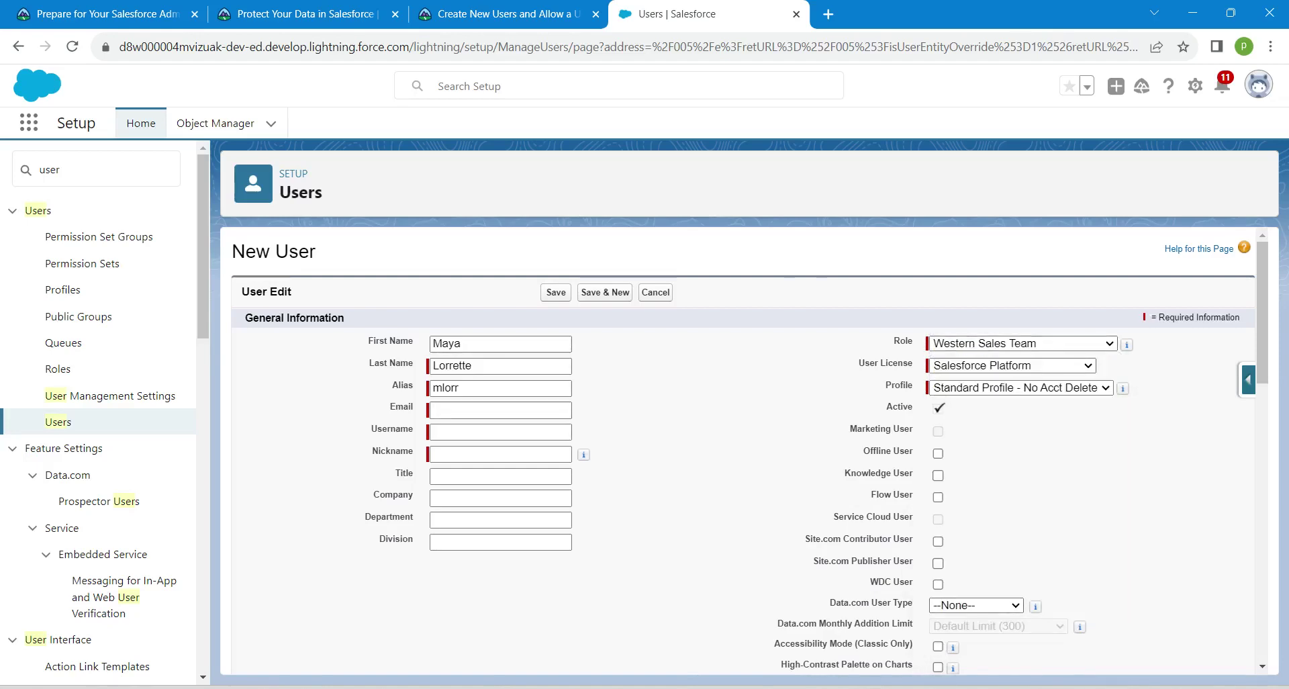
key("ctrl+v")
key("Tab")
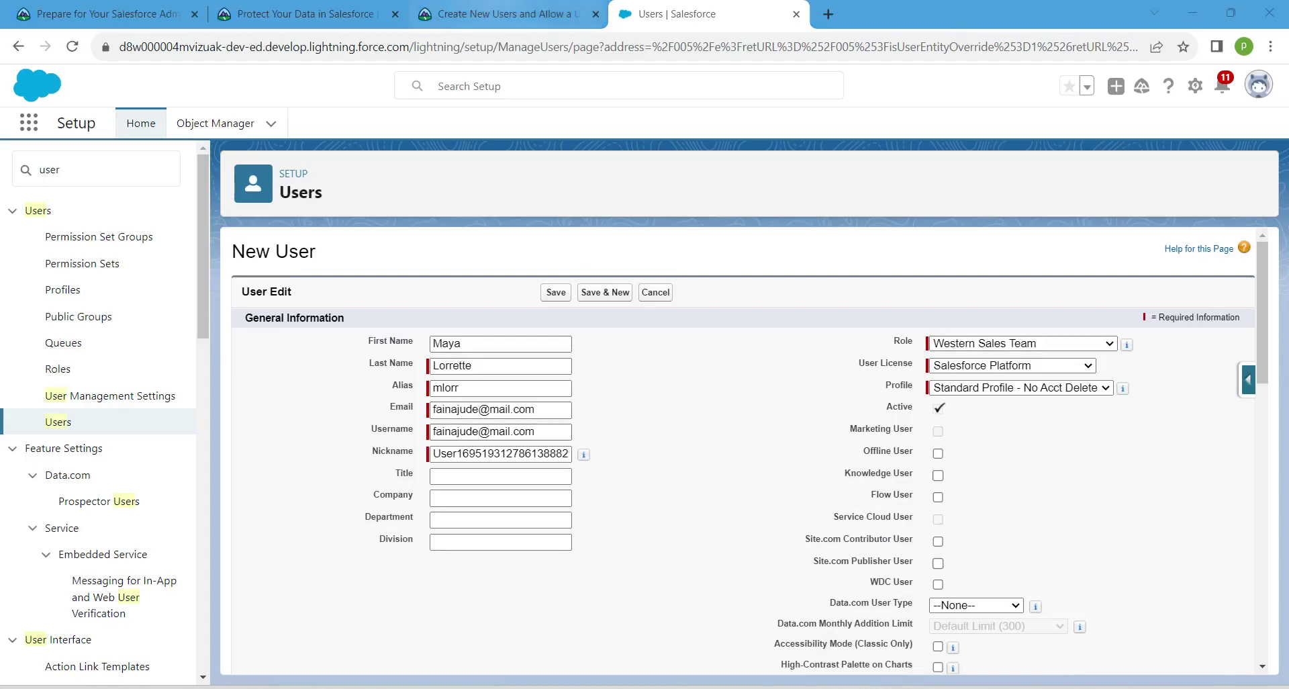
left_click(500, 13)
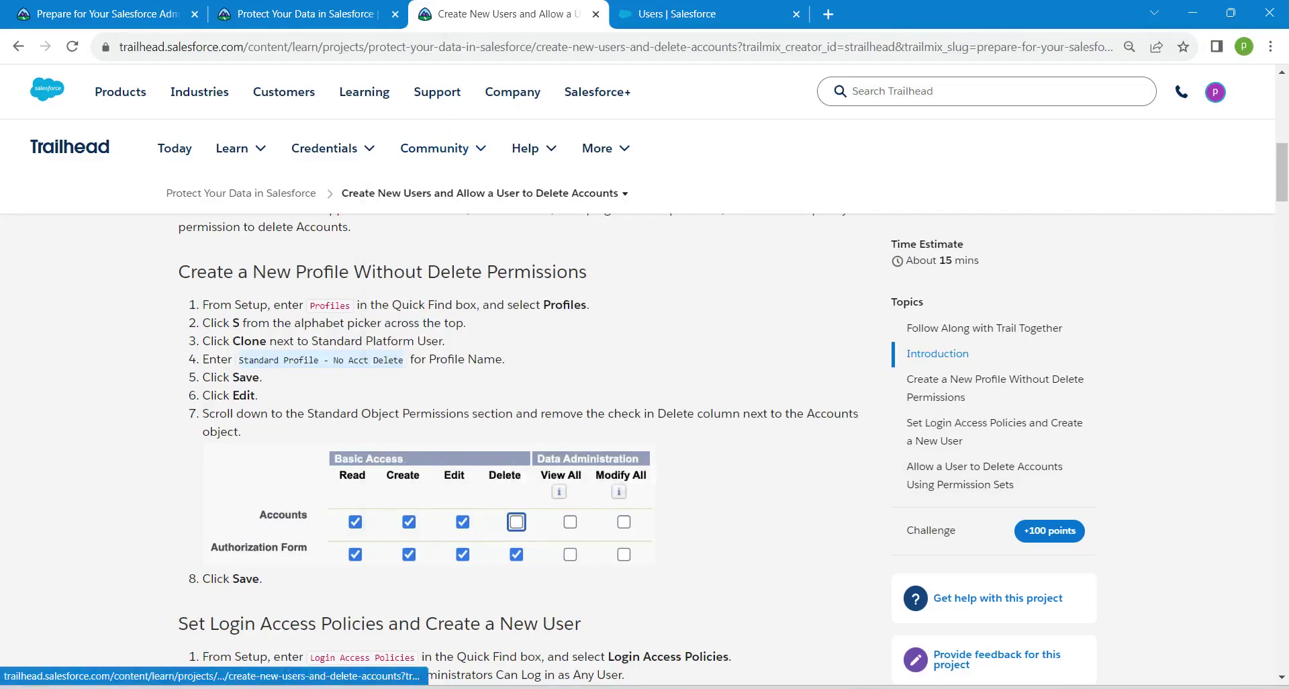
Step: Set the user's Title to Accounts Receivable, copied from the Trailhead table
left_click_drag(1282, 172, 1282, 244)
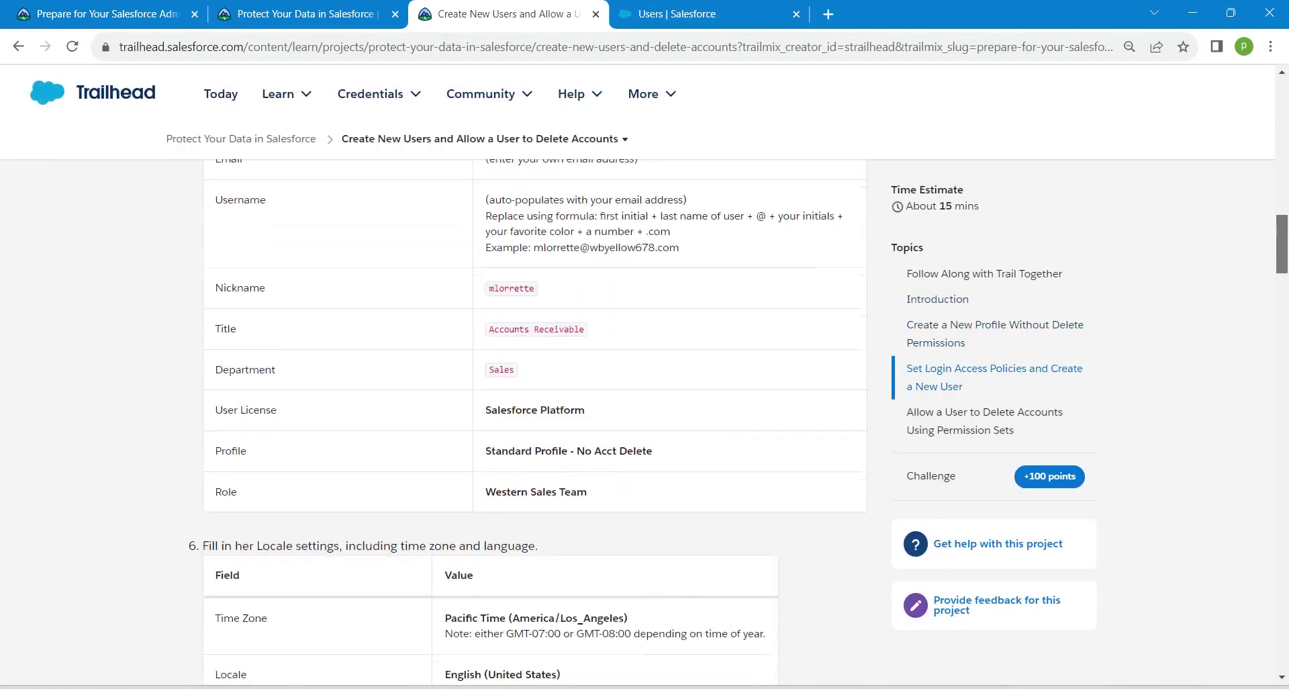
left_click_drag(489, 328, 583, 328)
key("ctrl+c")
left_click(678, 14)
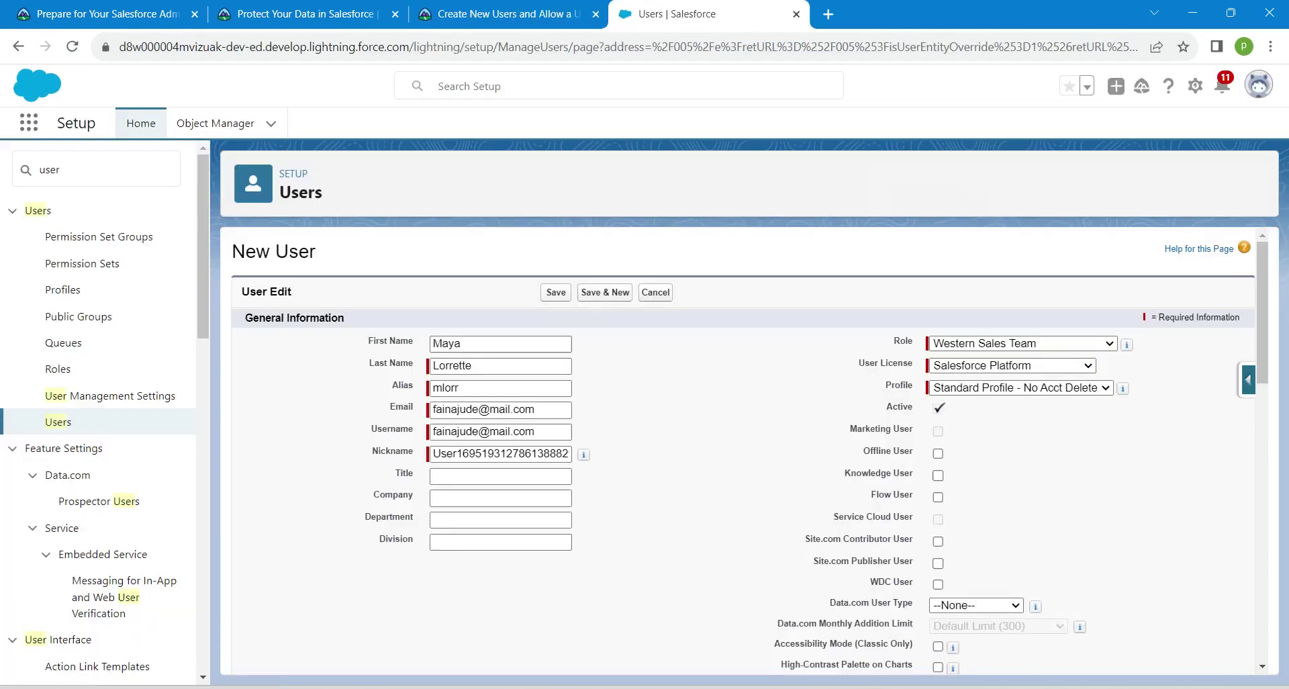
left_click(500, 475)
key("ctrl+v")
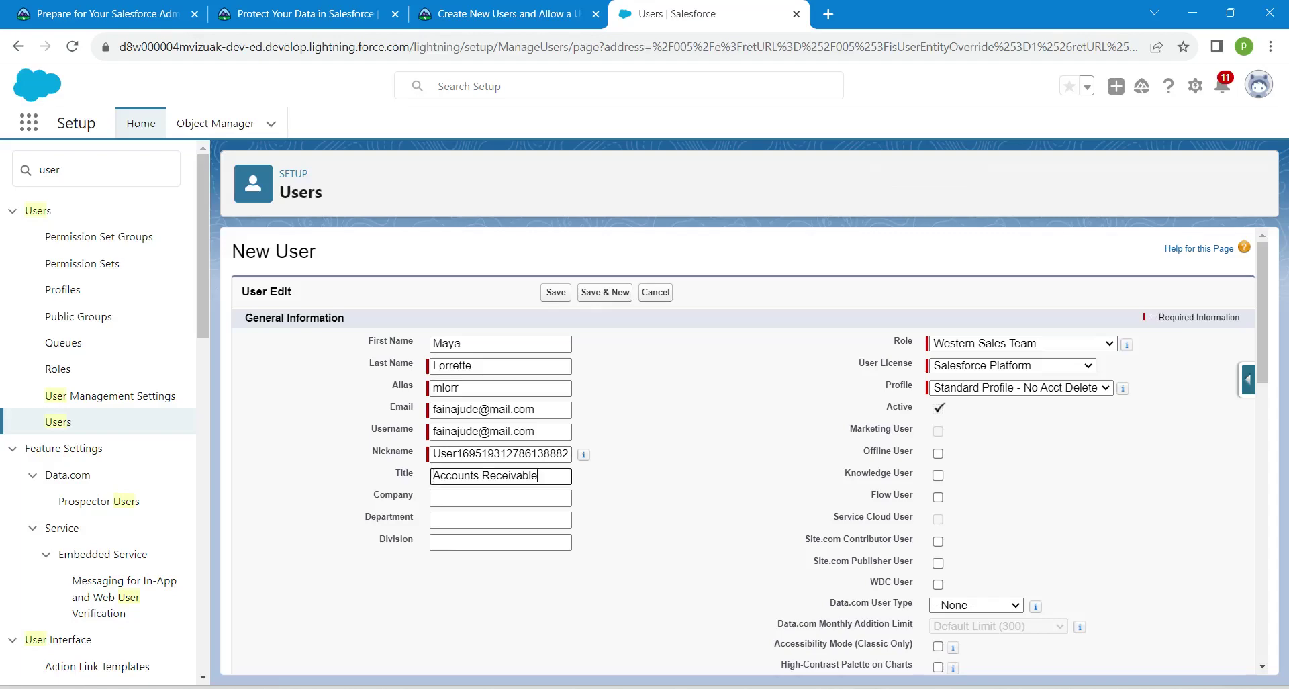
Step: Set the user's Department to Sales
left_click(500, 13)
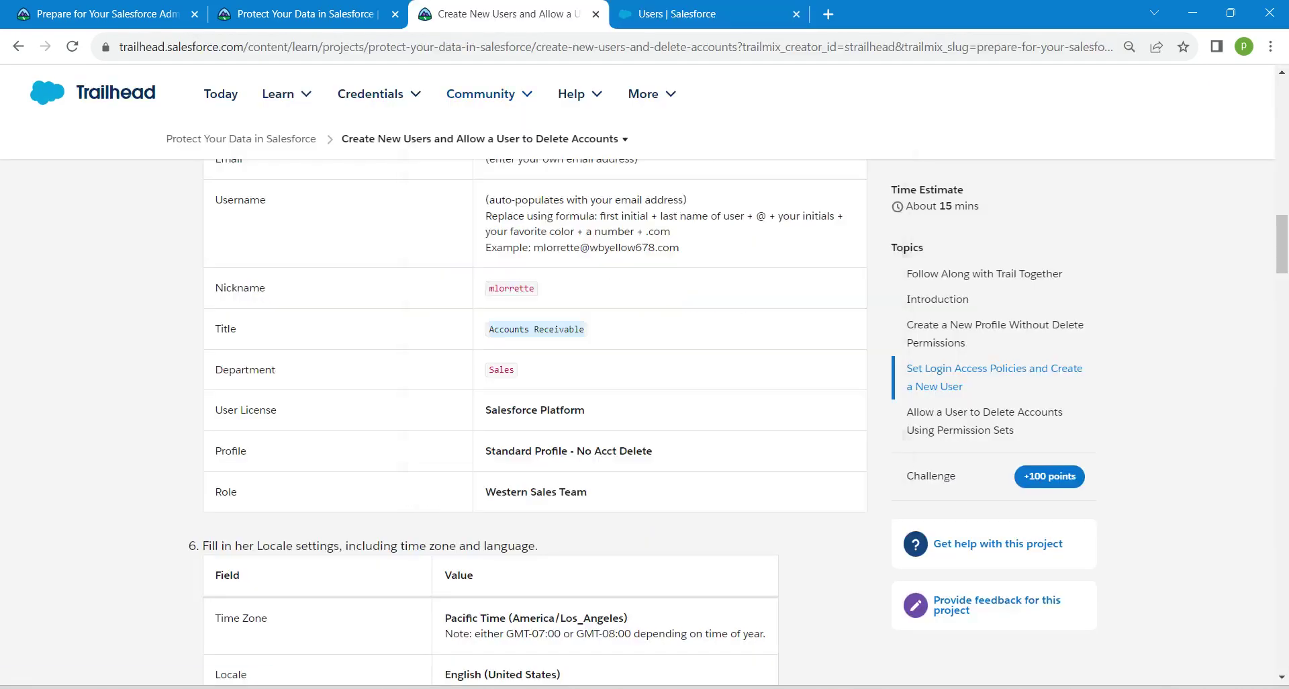
left_click(501, 369)
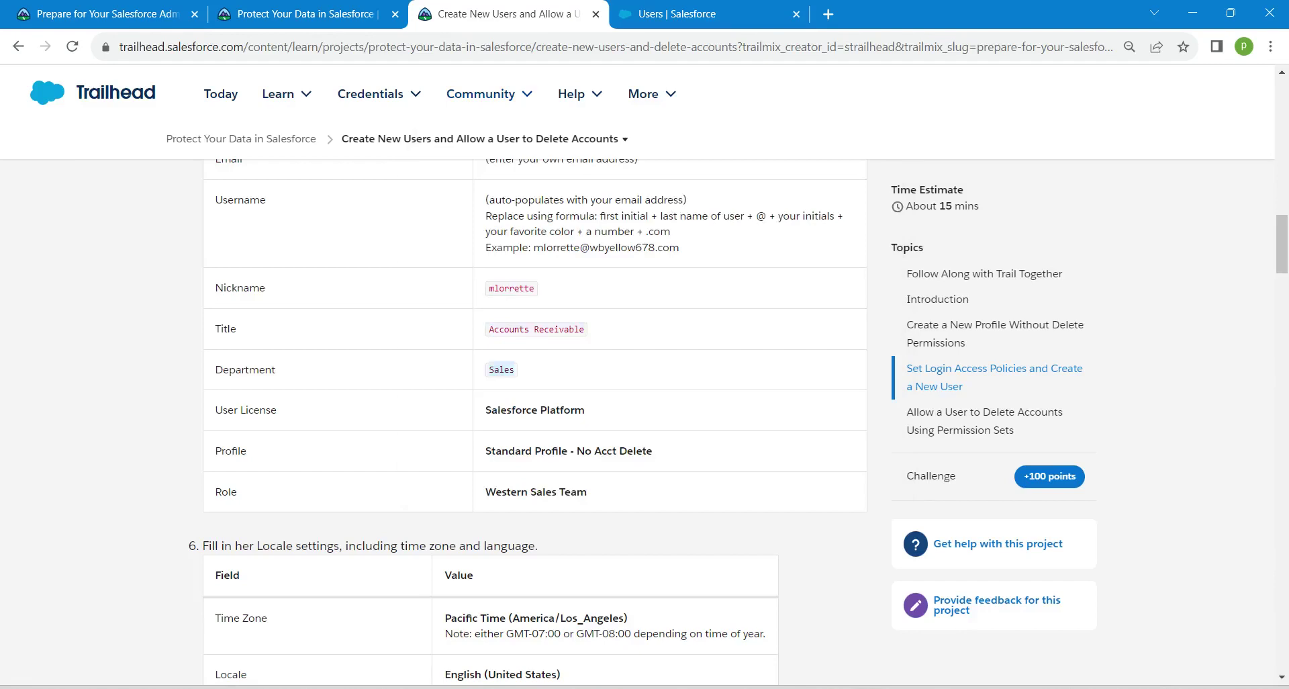
left_click(698, 13)
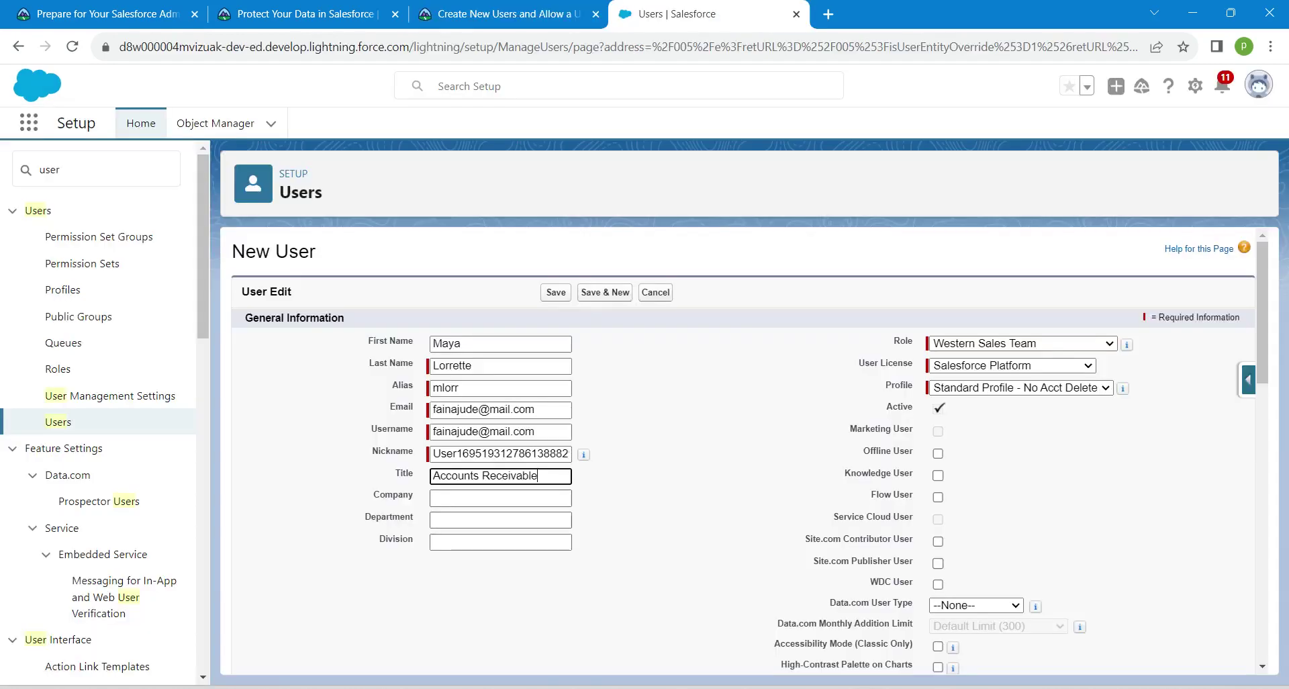
left_click(500, 519)
left_click(504, 553)
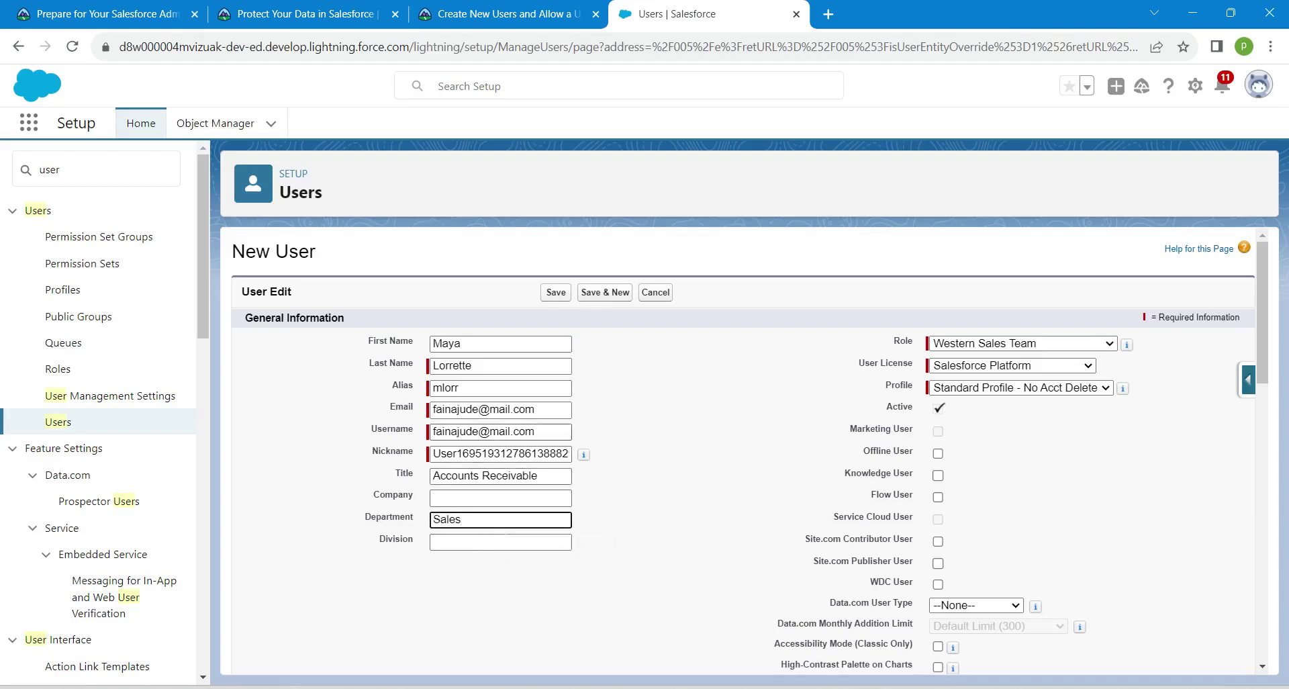
Step: Replace the generated nickname with the example nickname from the lesson
left_click(505, 431)
key("ctrl+shift+Tab")
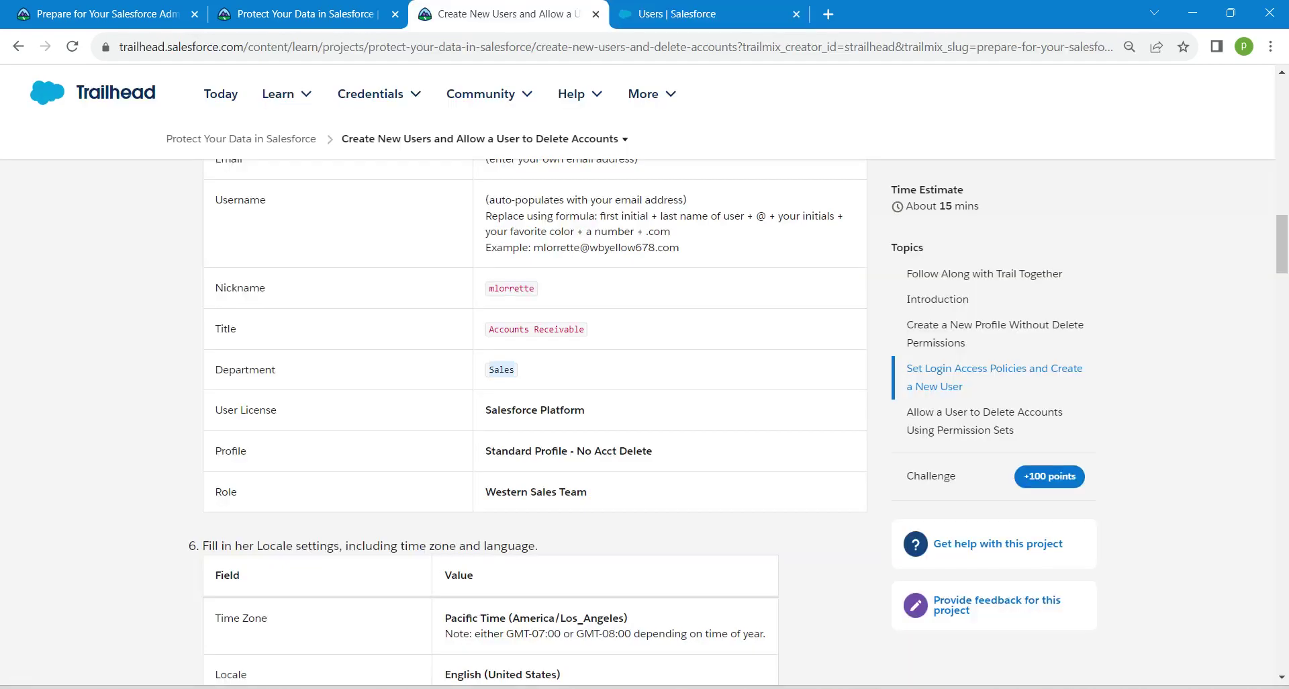
left_click(511, 288)
key("ctrl+Tab")
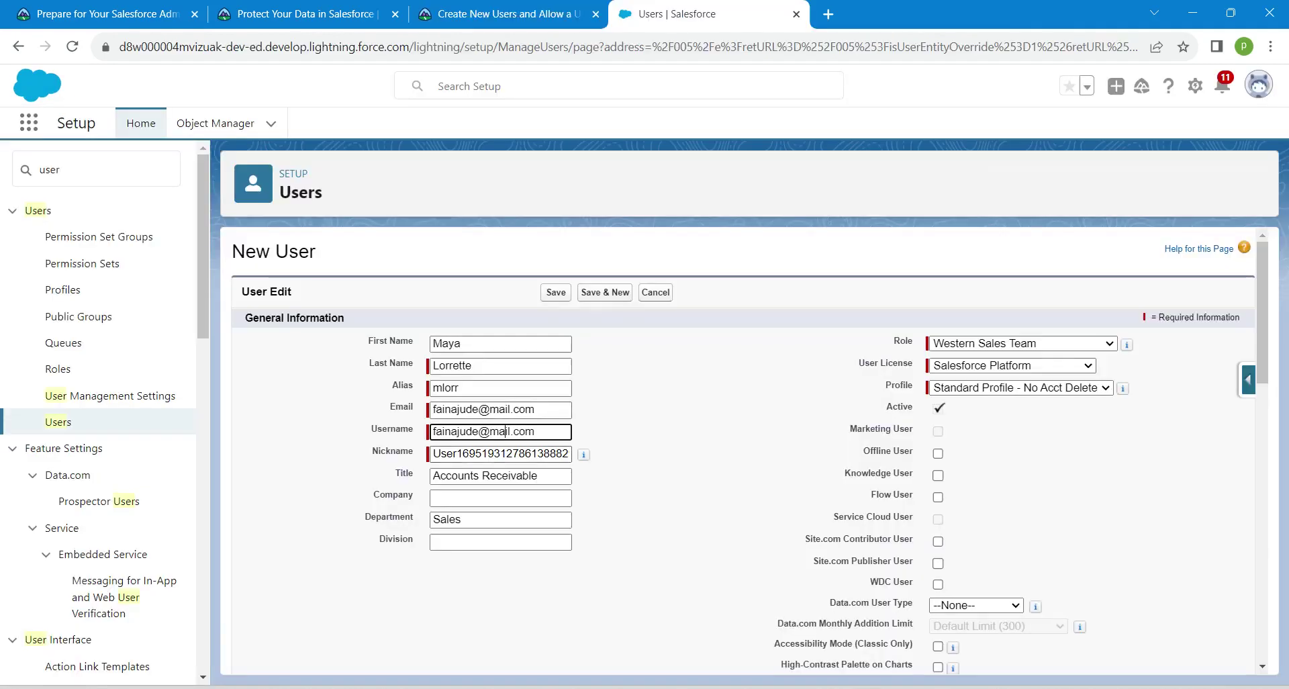
key("Tab")
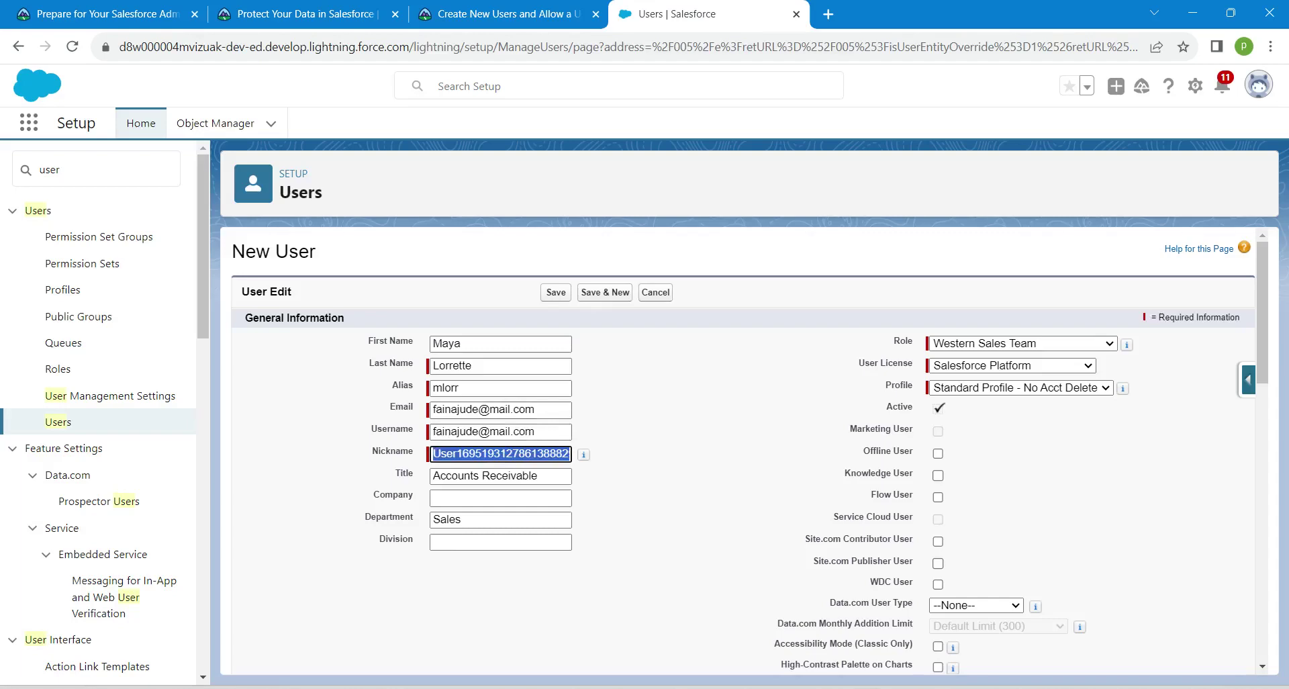
type("mlorrette")
key("Tab")
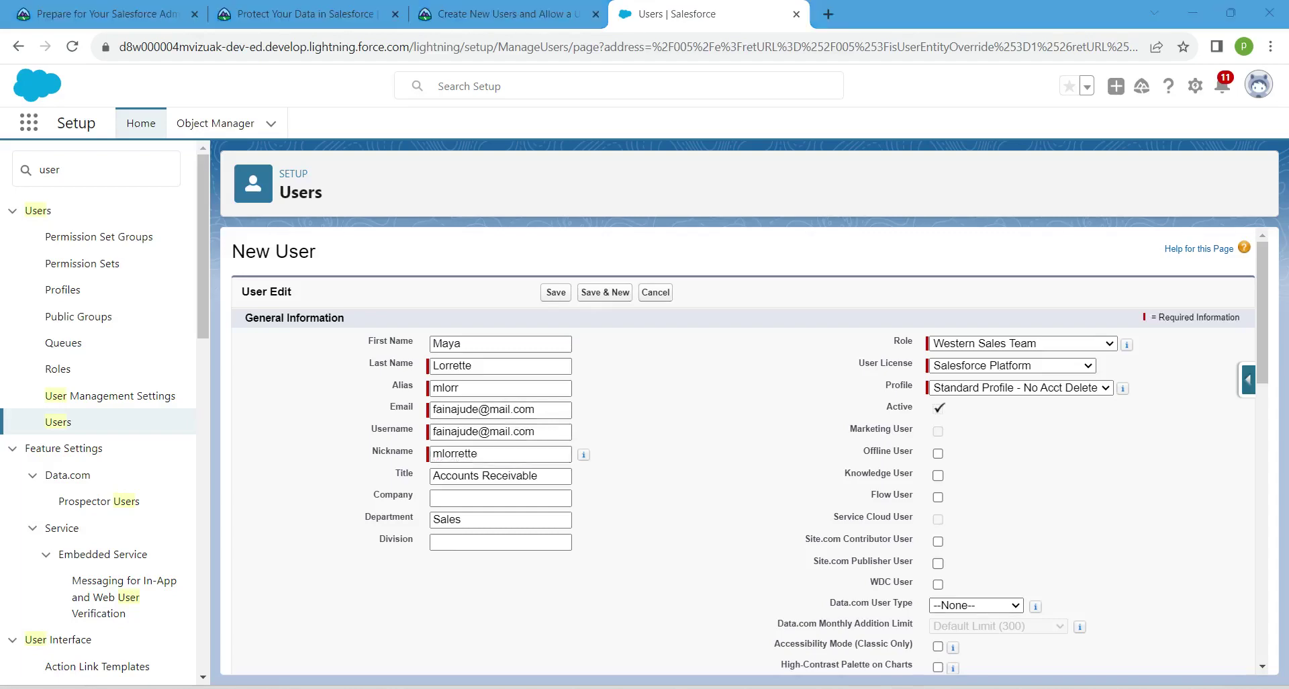
Step: Paste the lesson's example username, changing its colour to black and number to 6700
left_click(500, 14)
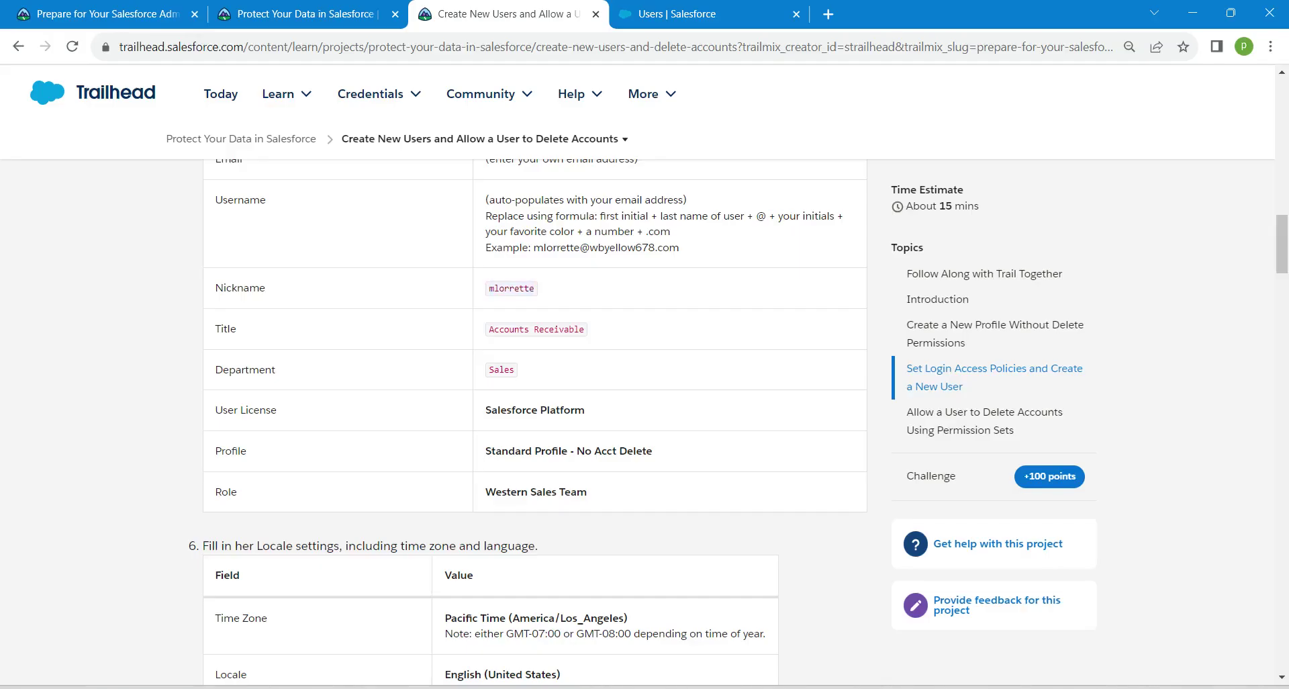
left_click_drag(533, 247, 678, 247)
key("ctrl+c")
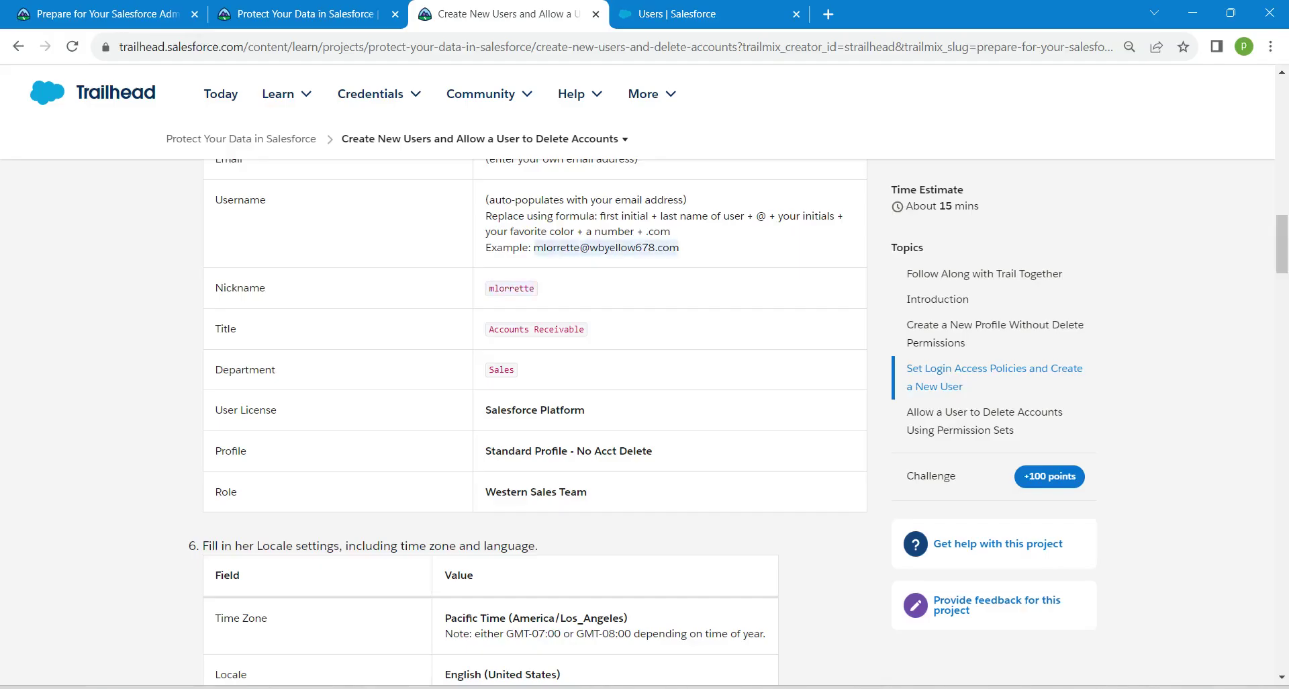
left_click(678, 13)
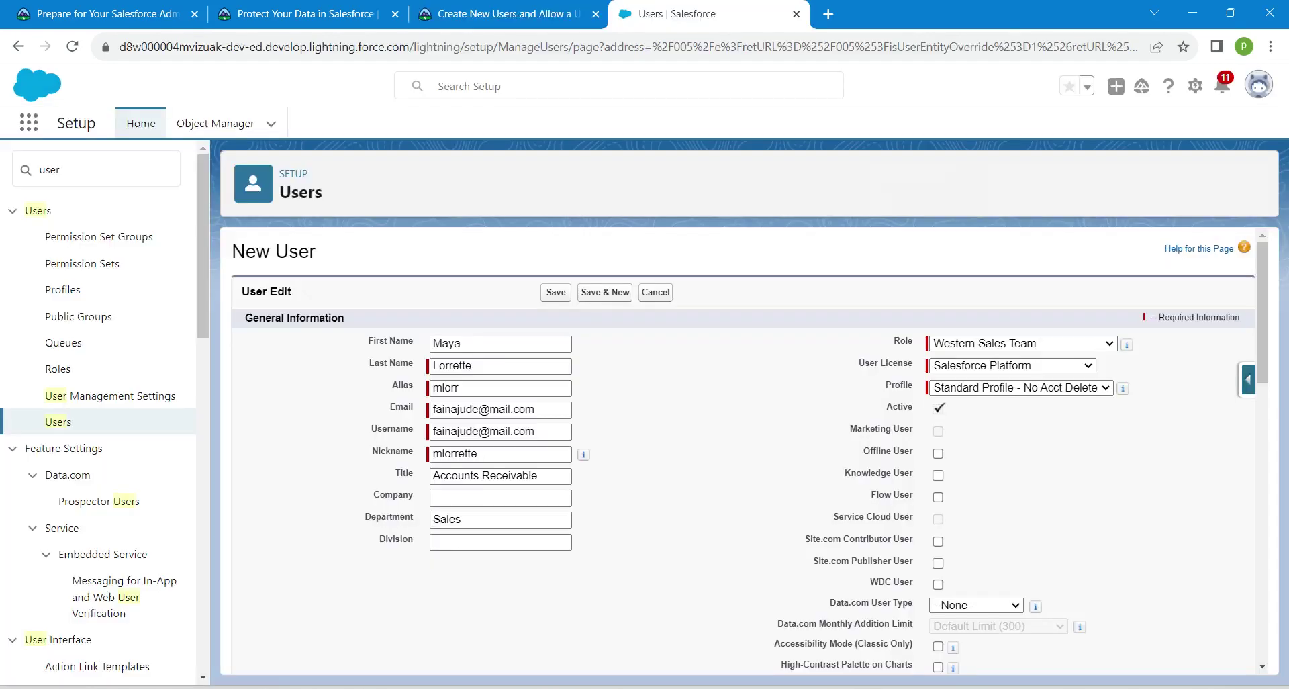
left_click(500, 431)
key("ctrl+a")
key("ctrl+v")
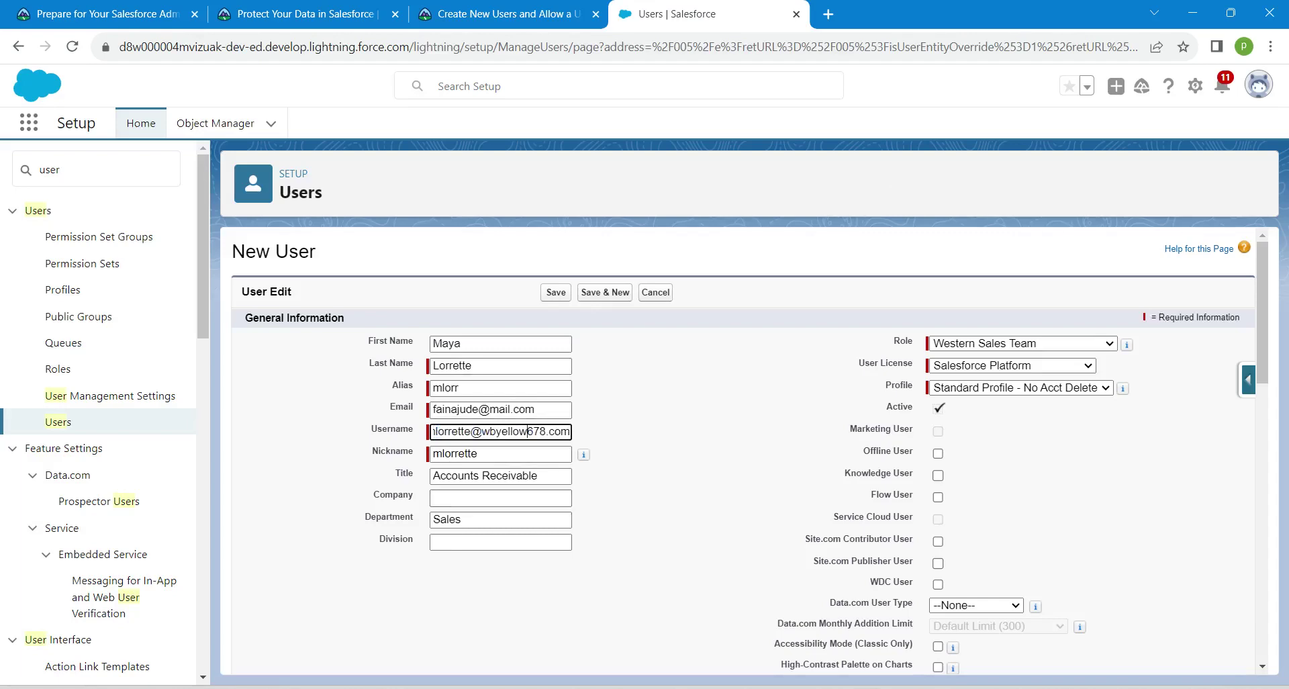
key("BackSpace")
key("BackSpace")
key("BackSpace")
key("BackSpace")
key("BackSpace")
key("BackSpace")
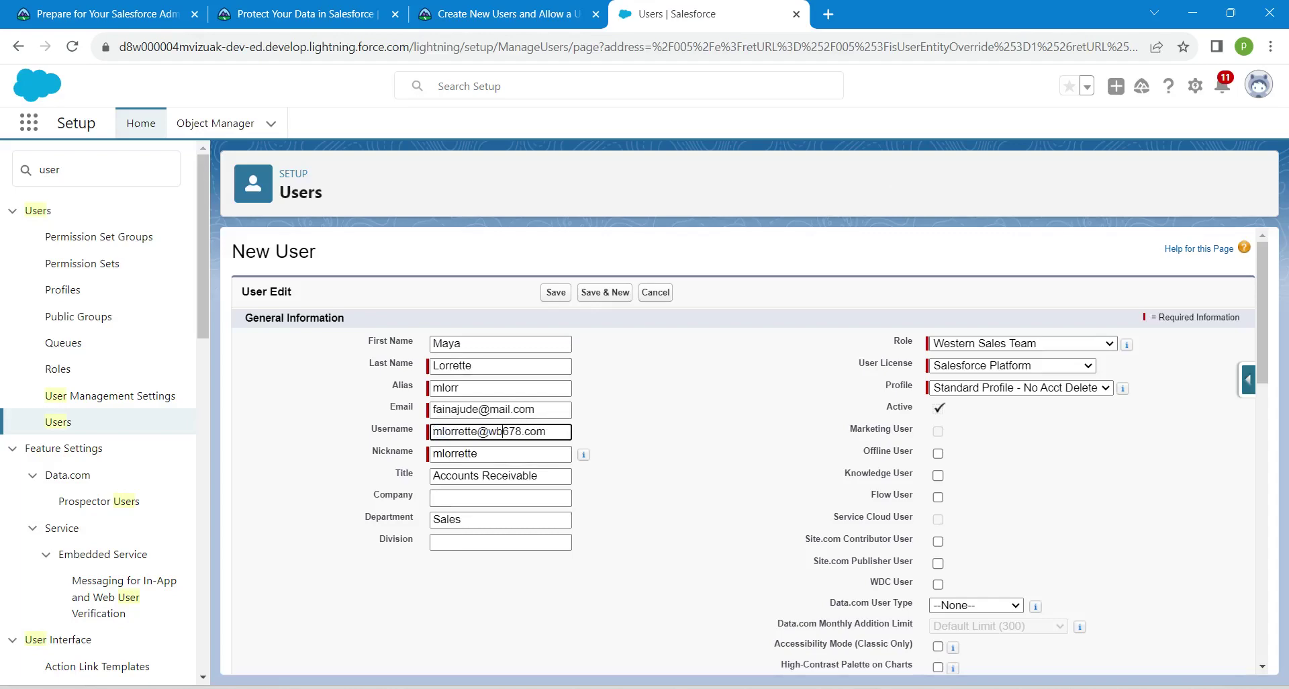
type("black")
key("BackSpace")
type("00")
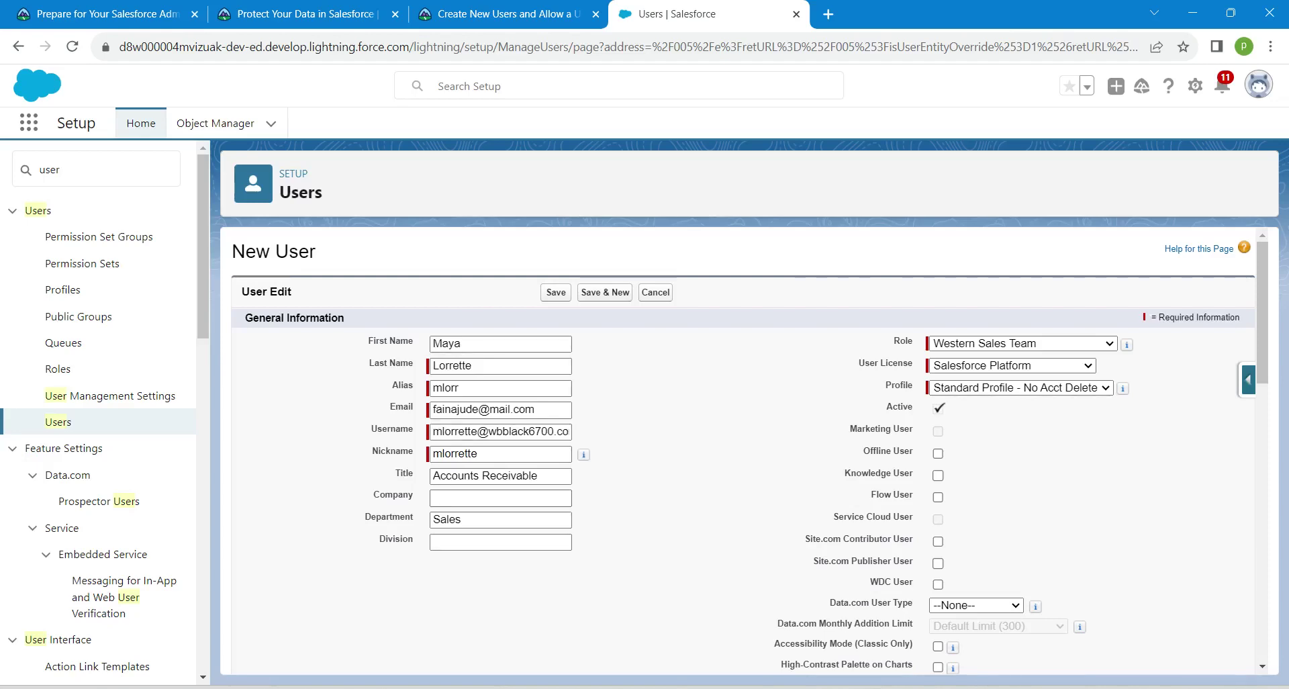
Step: Save the new user, review its Time Zone and Locale, and clear Quick Find
left_click(556, 293)
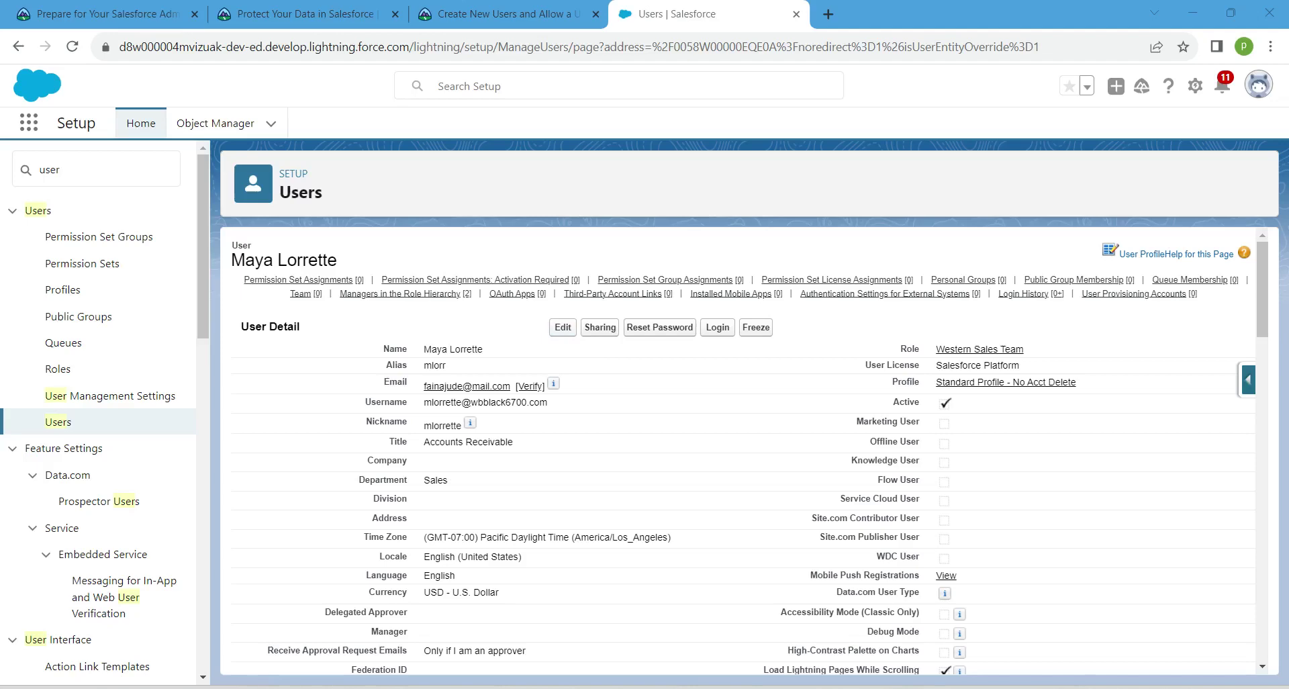
left_click_drag(671, 537, 424, 537)
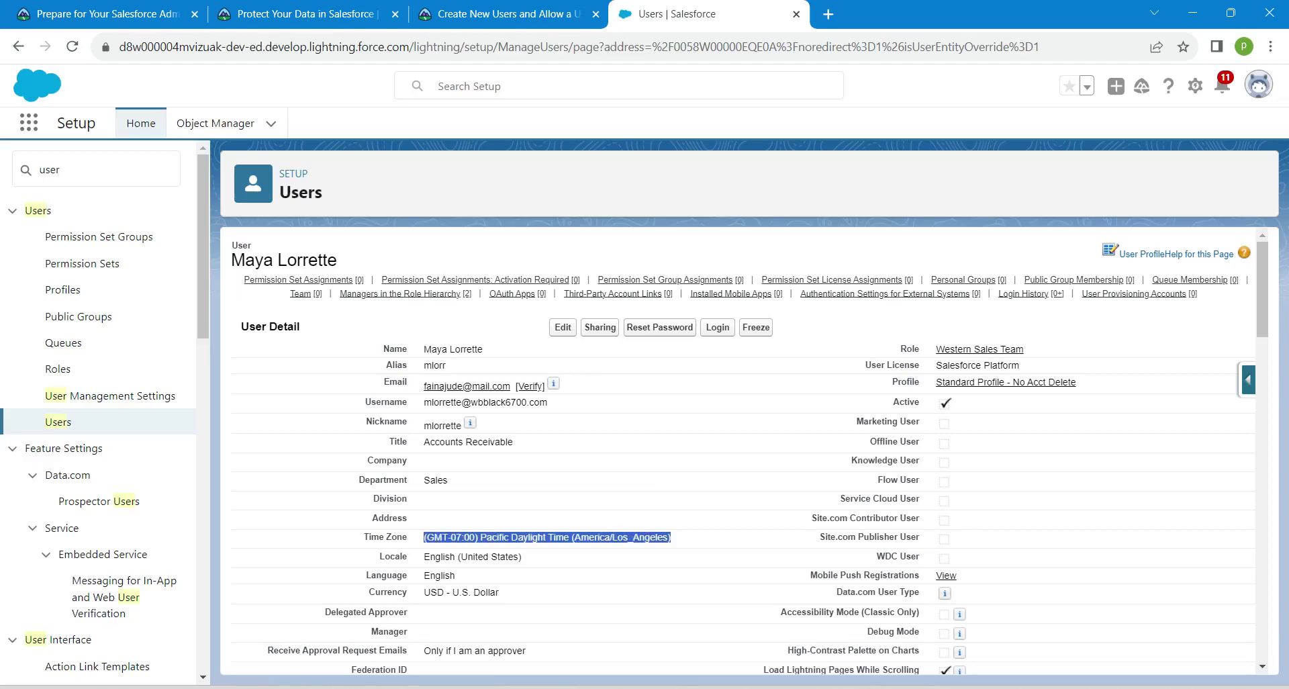
left_click_drag(521, 557, 424, 575)
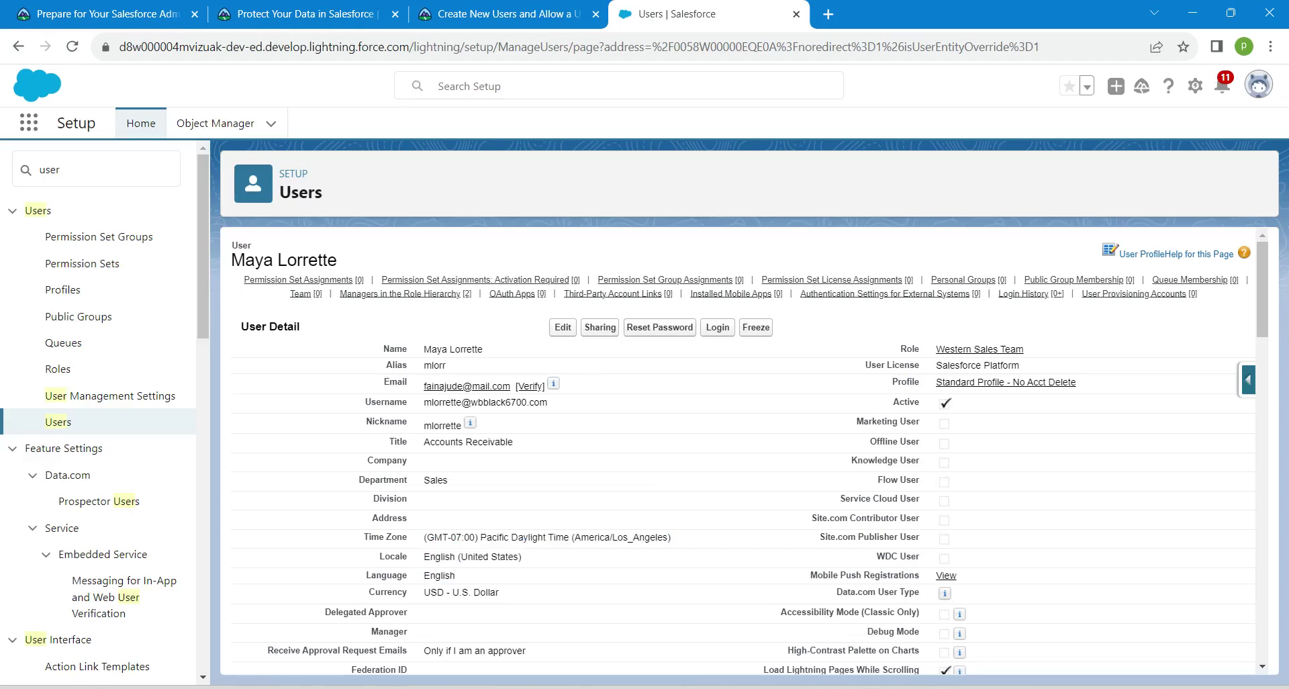
left_click_drag(670, 537, 405, 537)
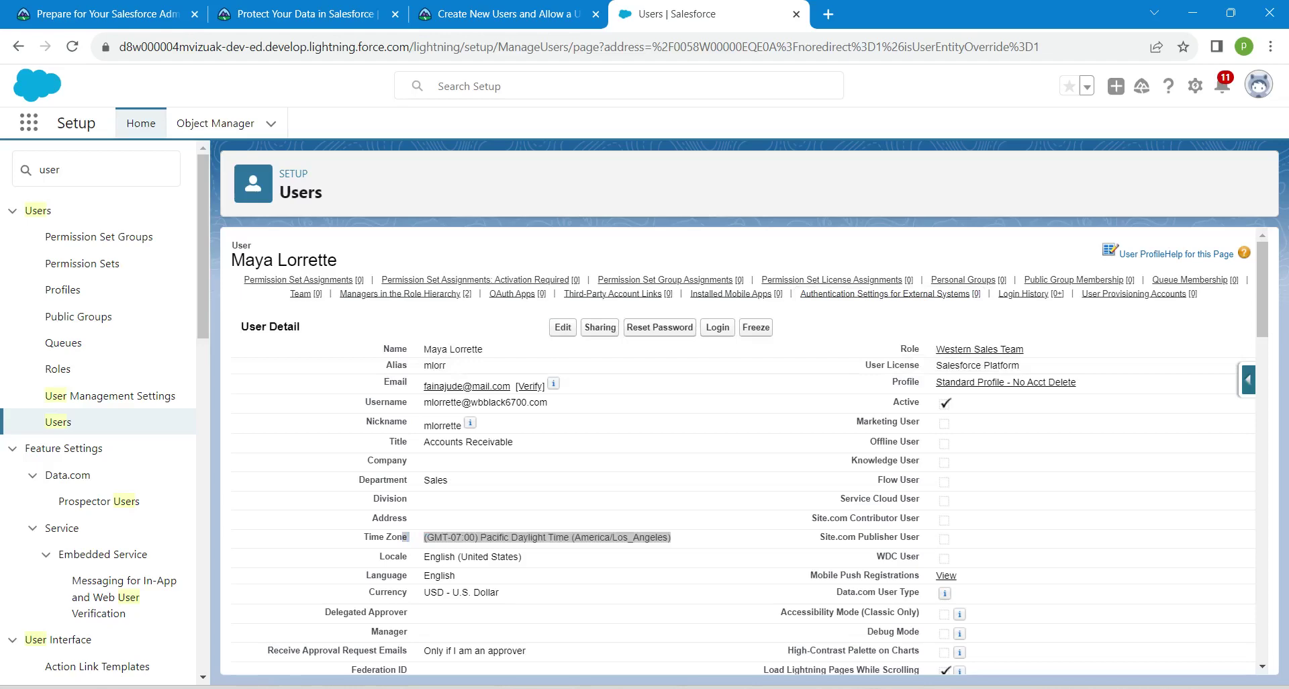
double_click(49, 169)
key("BackSpace")
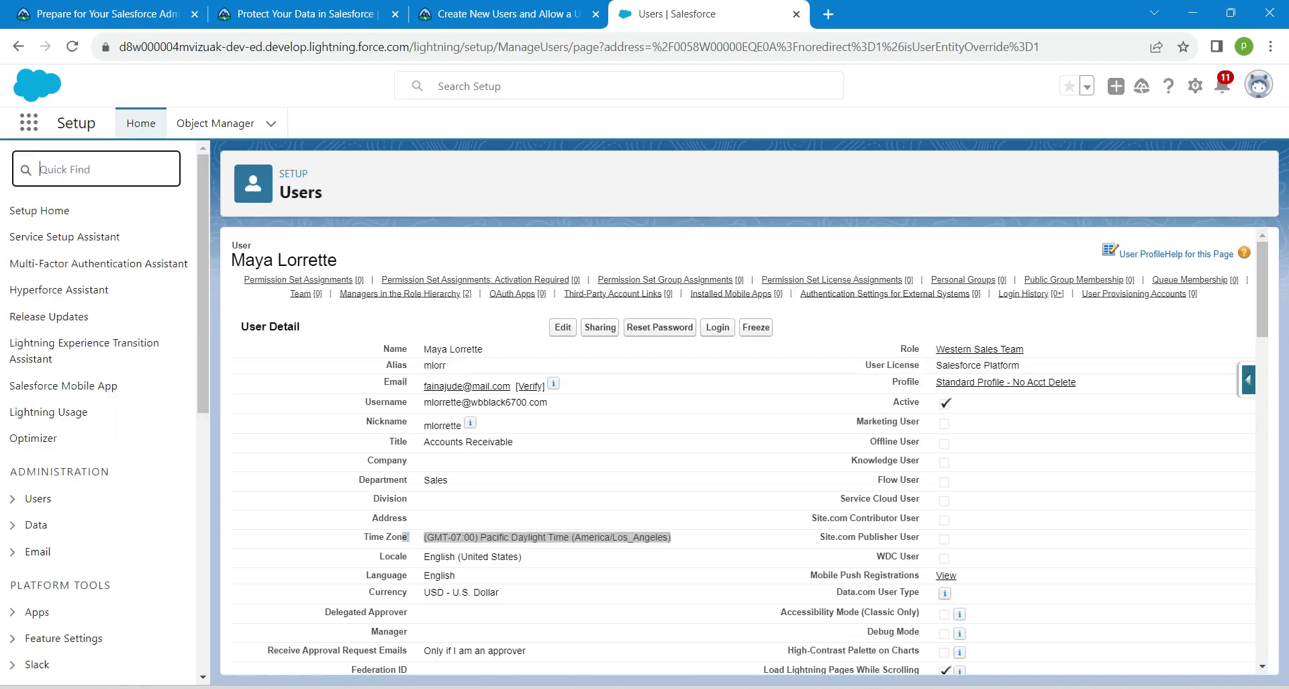
Step: Check Login Access Policies via Quick Find 'login', then search Quick Find for 'user'
type("login")
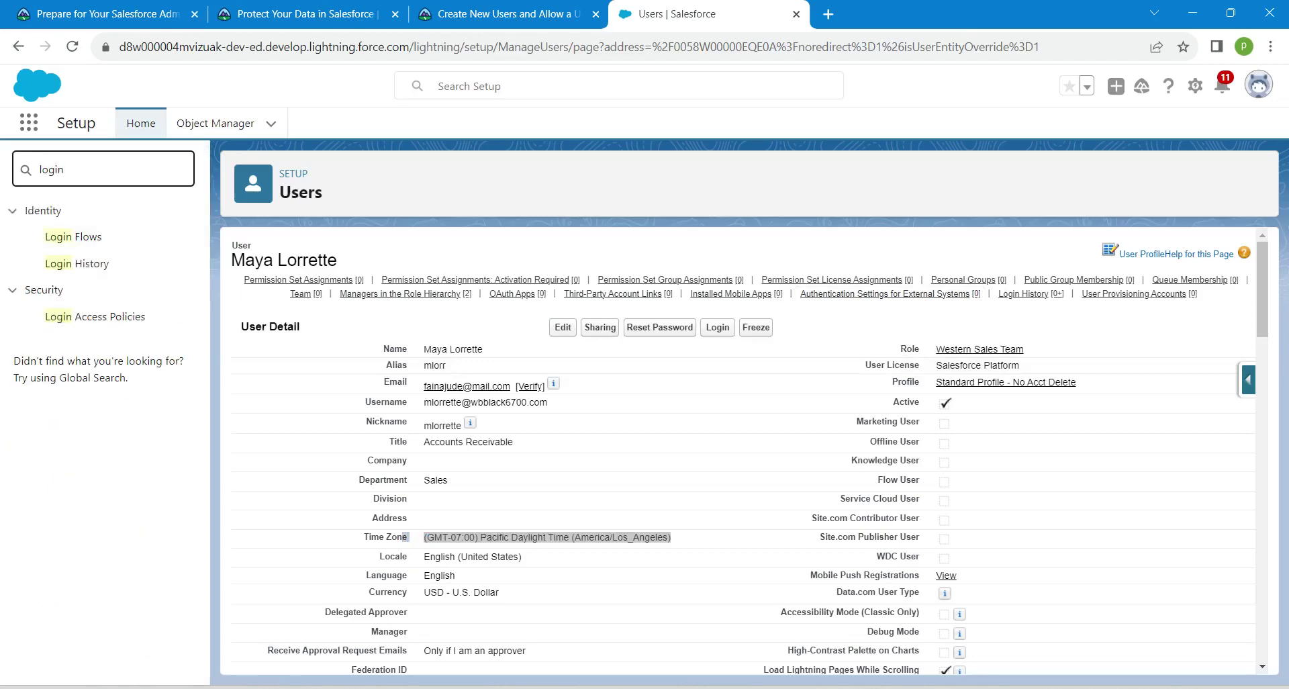
left_click(94, 316)
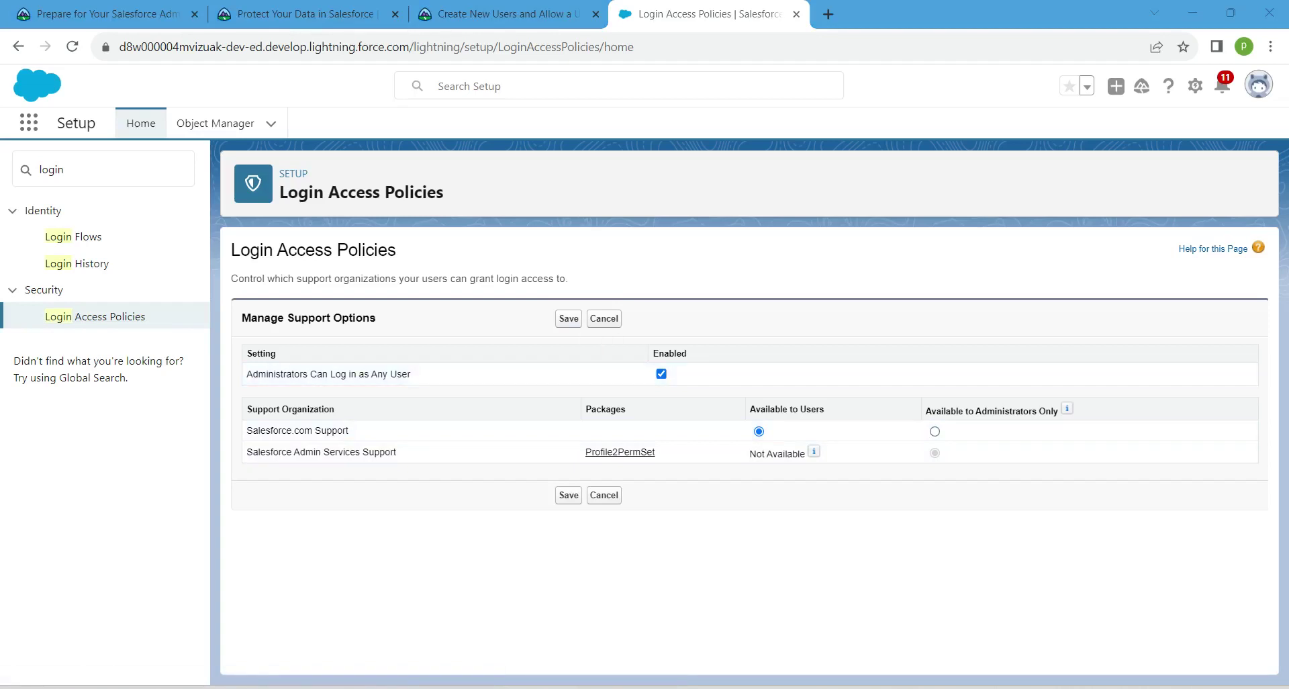
left_click(51, 169)
double_click(51, 169)
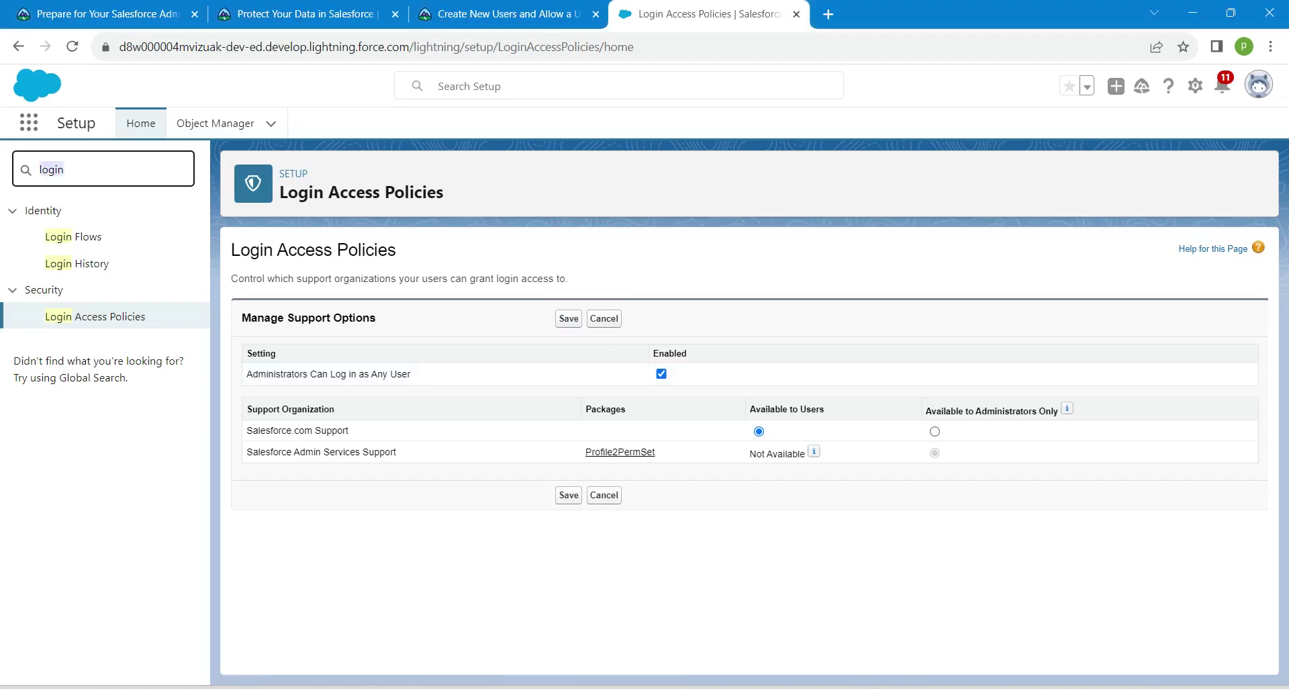
key("BackSpace")
type("u")
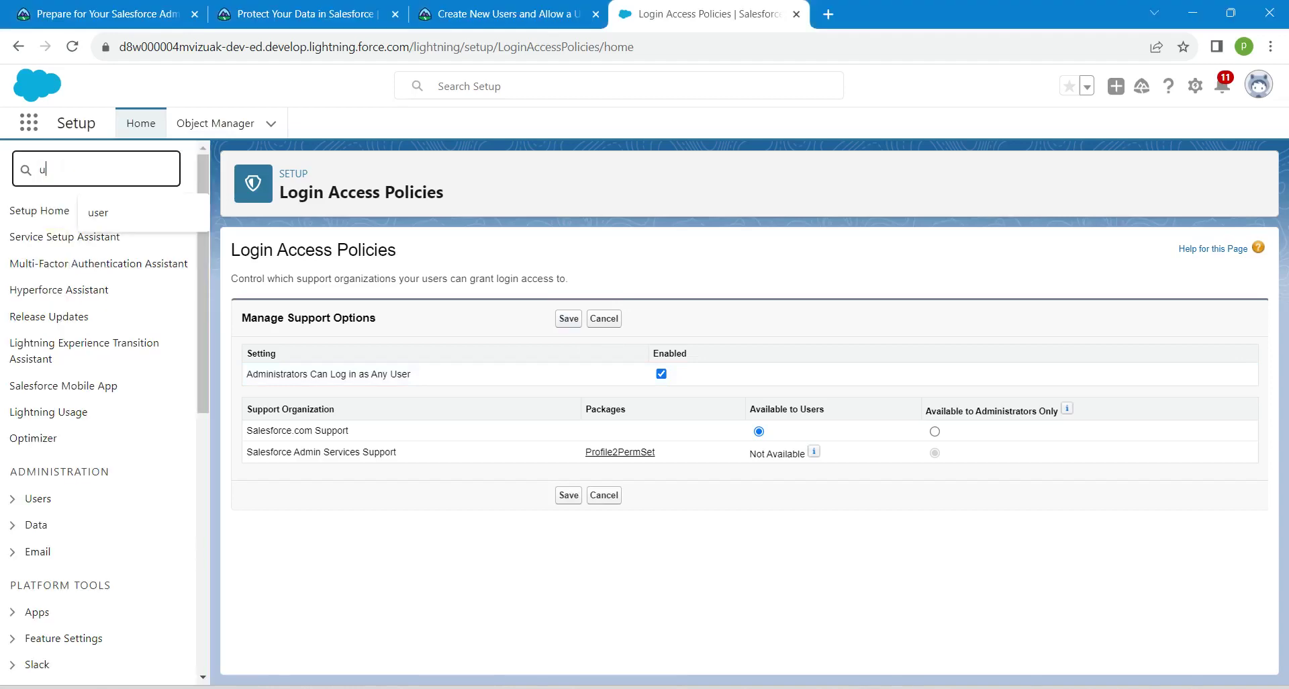
type("ser")
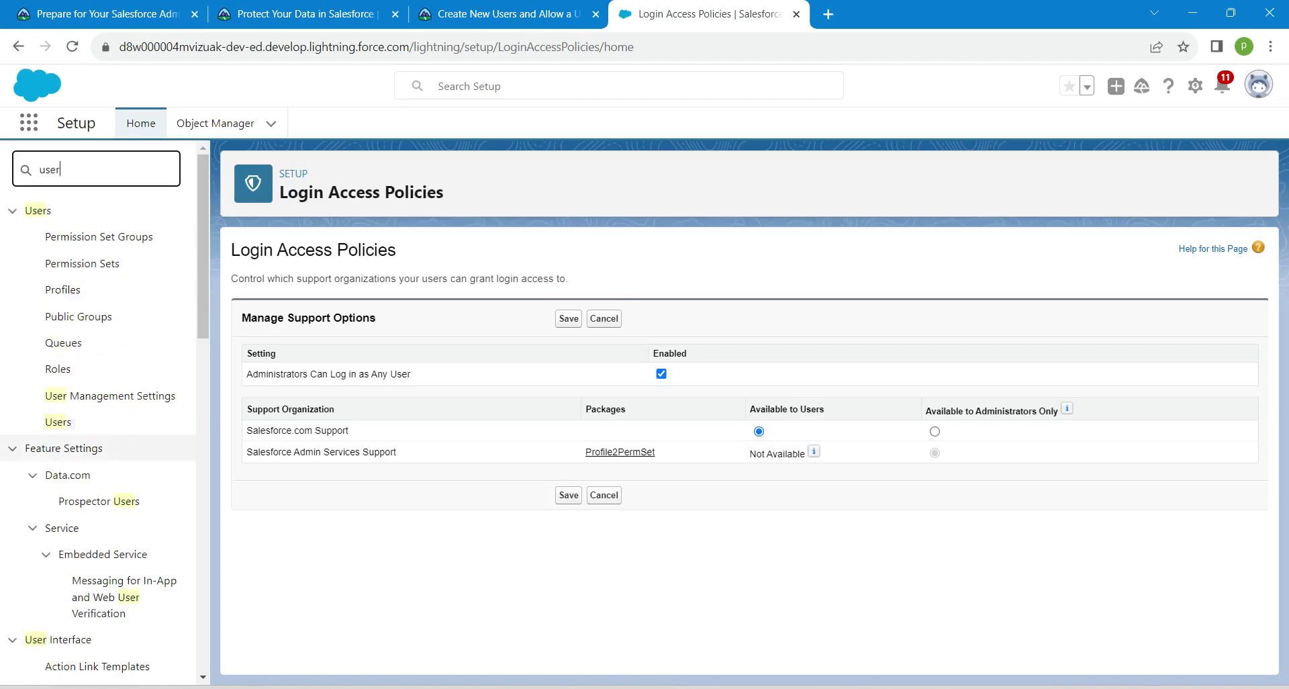
Step: Start another new user: Salesforce Platform licence, No Acct Delete profile, Western Sales Team role
left_click(57, 421)
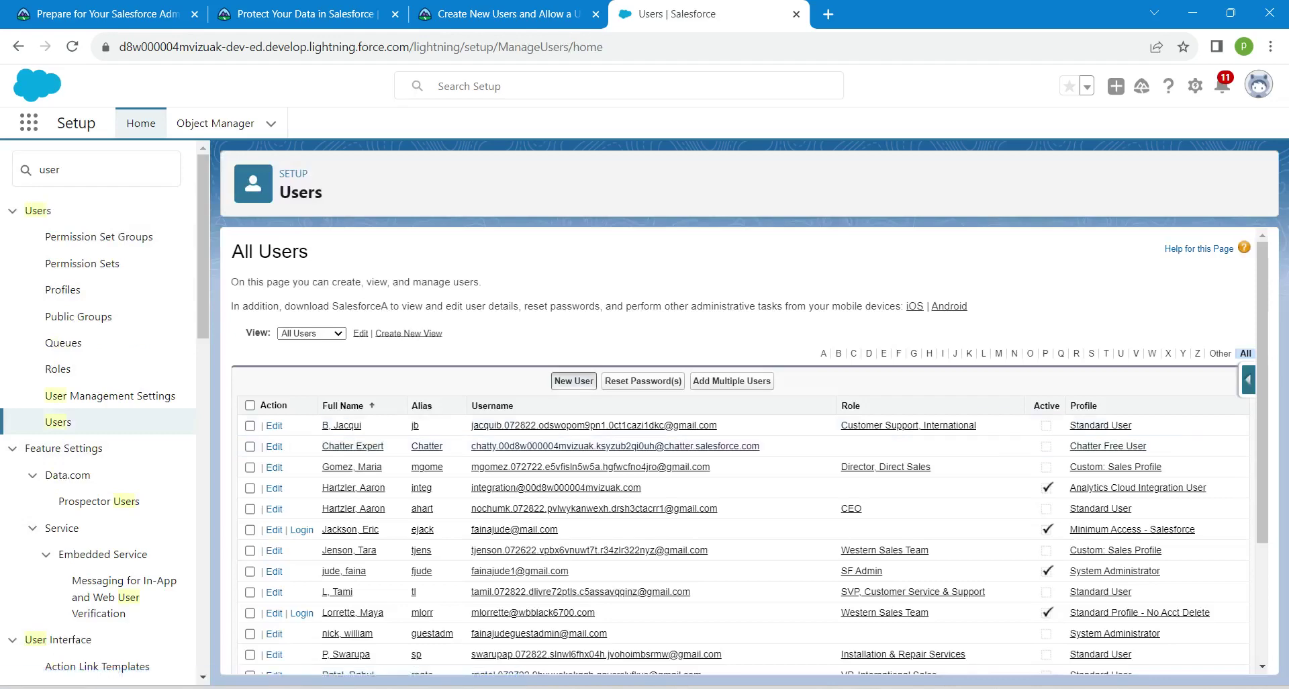
left_click(574, 381)
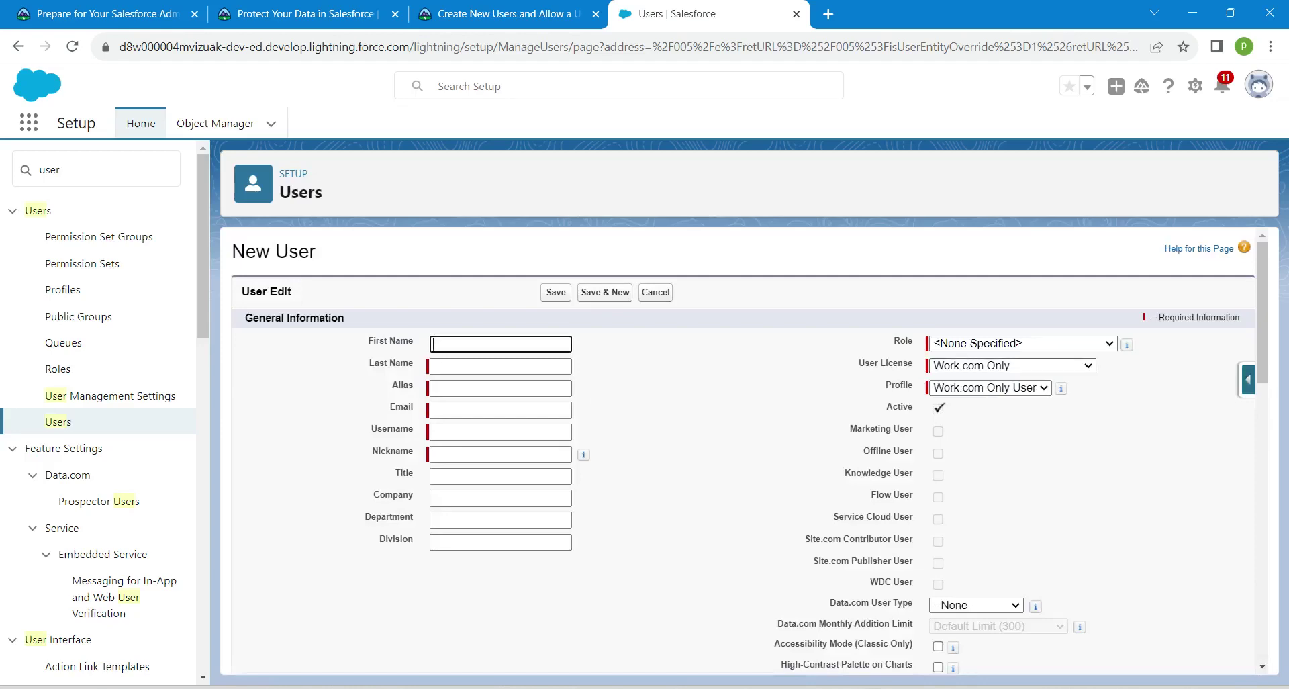
left_click(1012, 365)
left_click(973, 468)
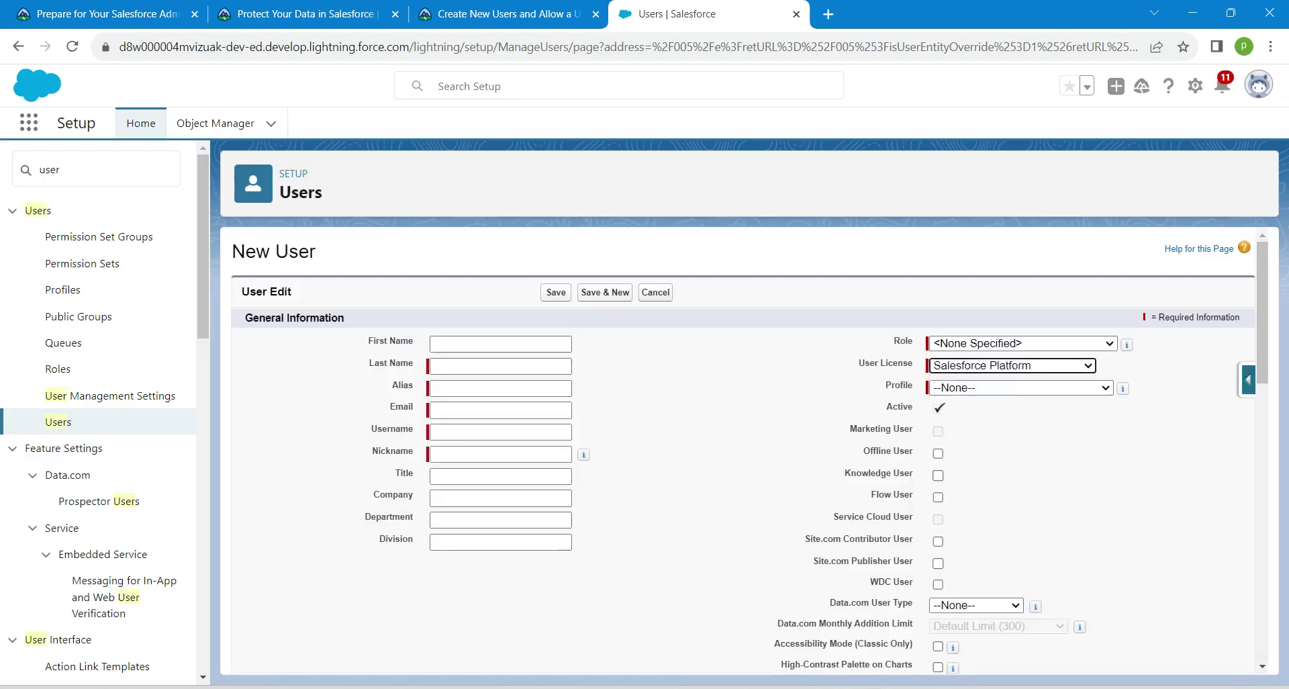
left_click(1019, 387)
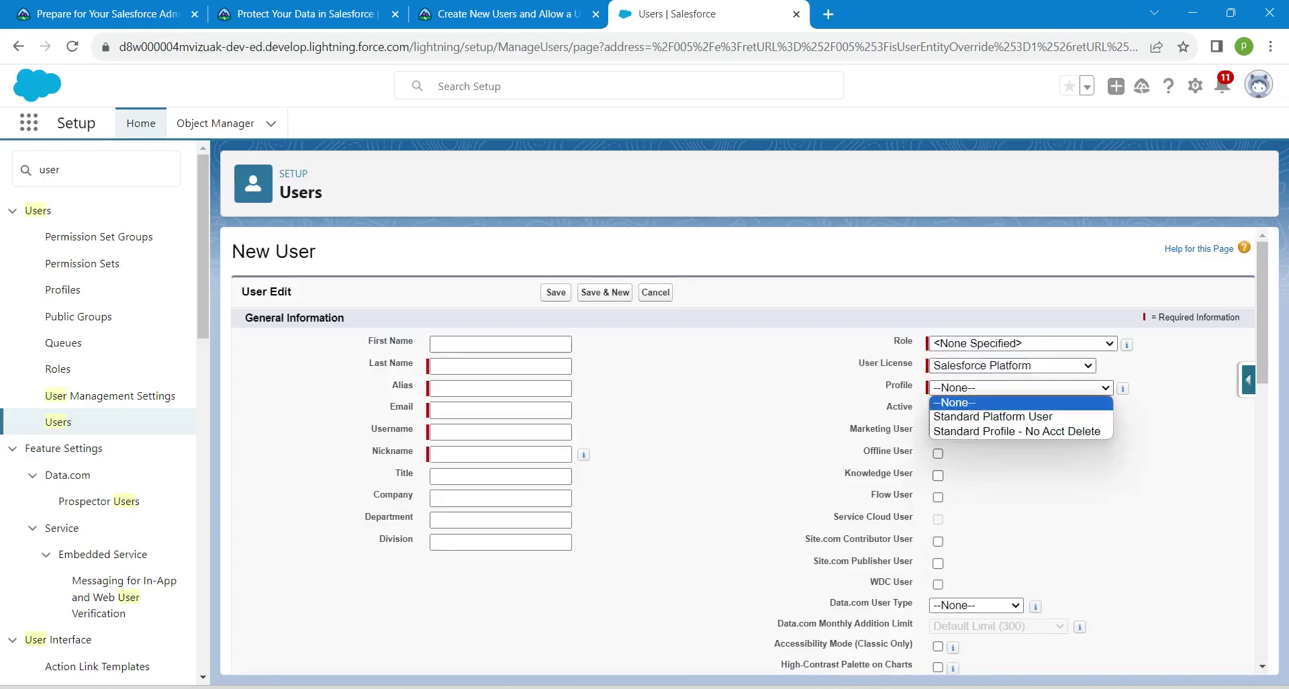
left_click(1016, 431)
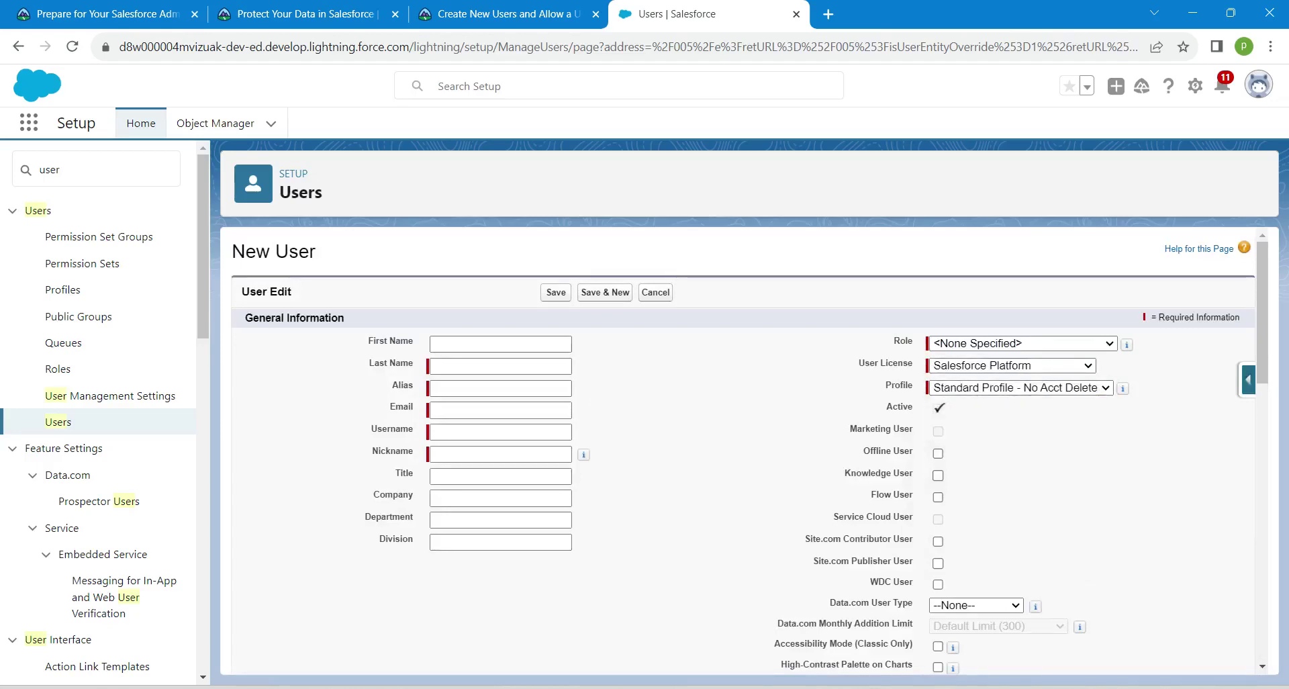
left_click(1022, 343)
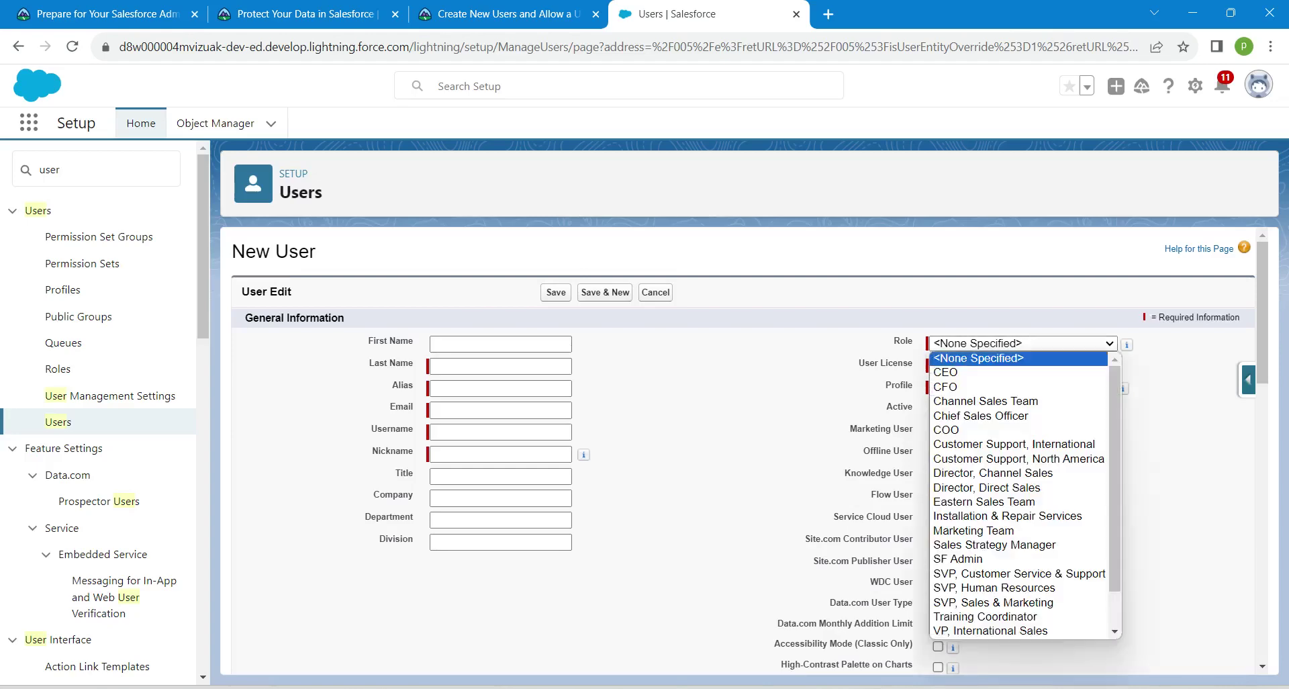
scroll(1018, 493, "down", 3)
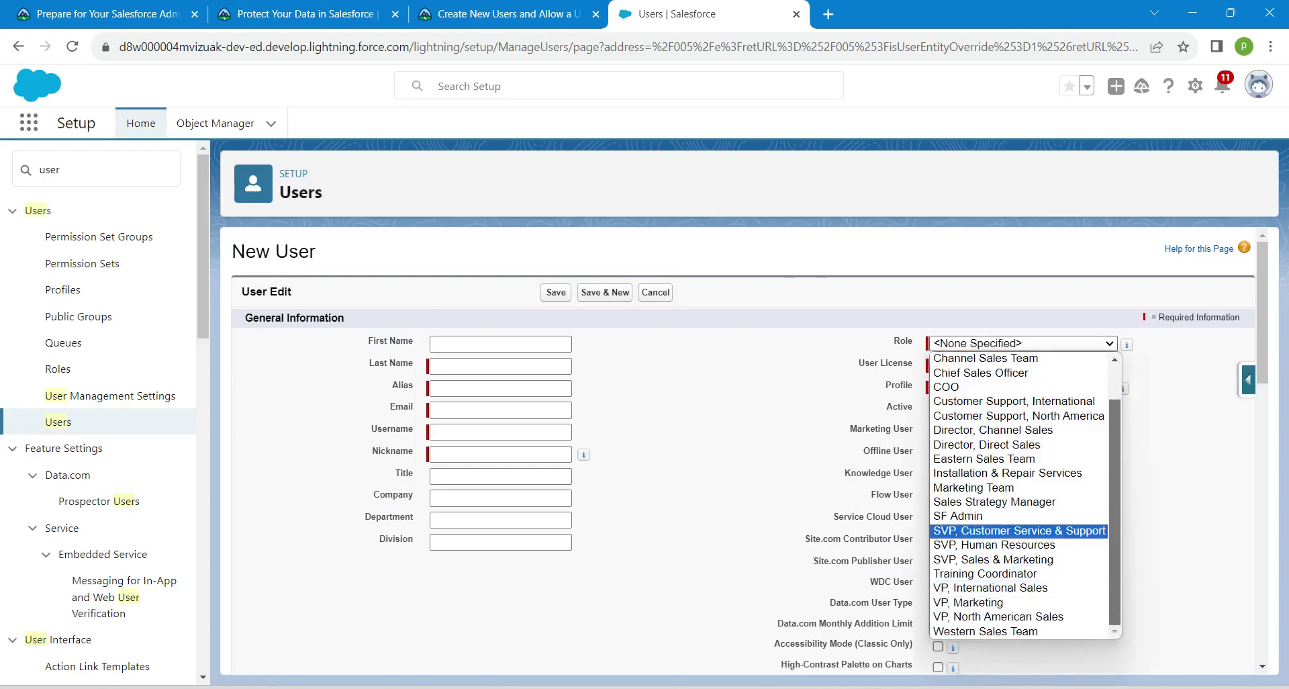
left_click(985, 631)
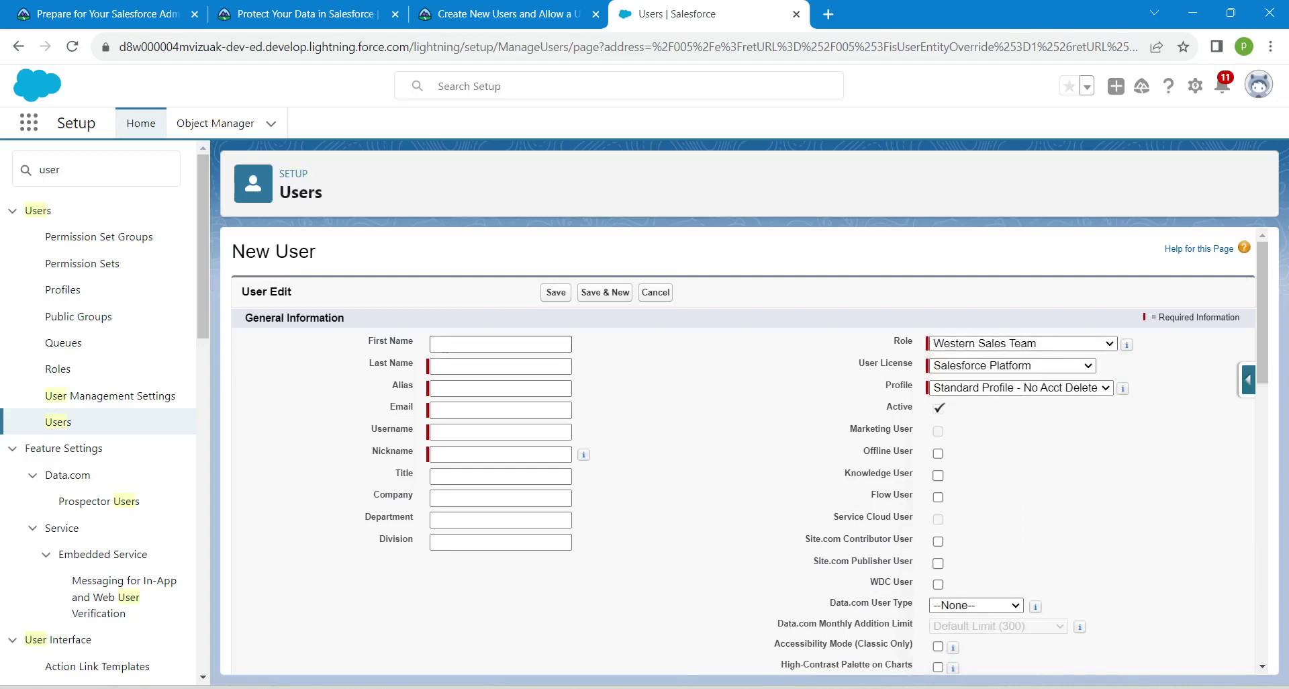
Step: Enter the second user's first and last name so the alias fills in
left_click(442, 341)
type("T")
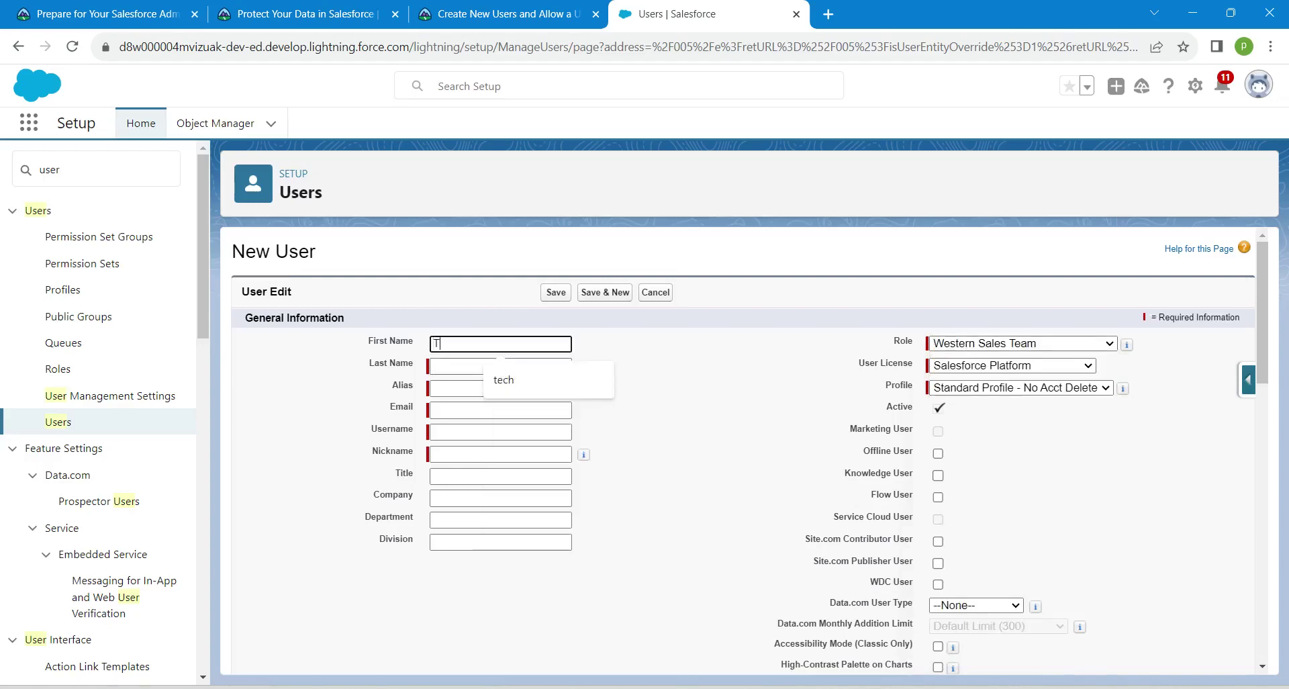
type("ed")
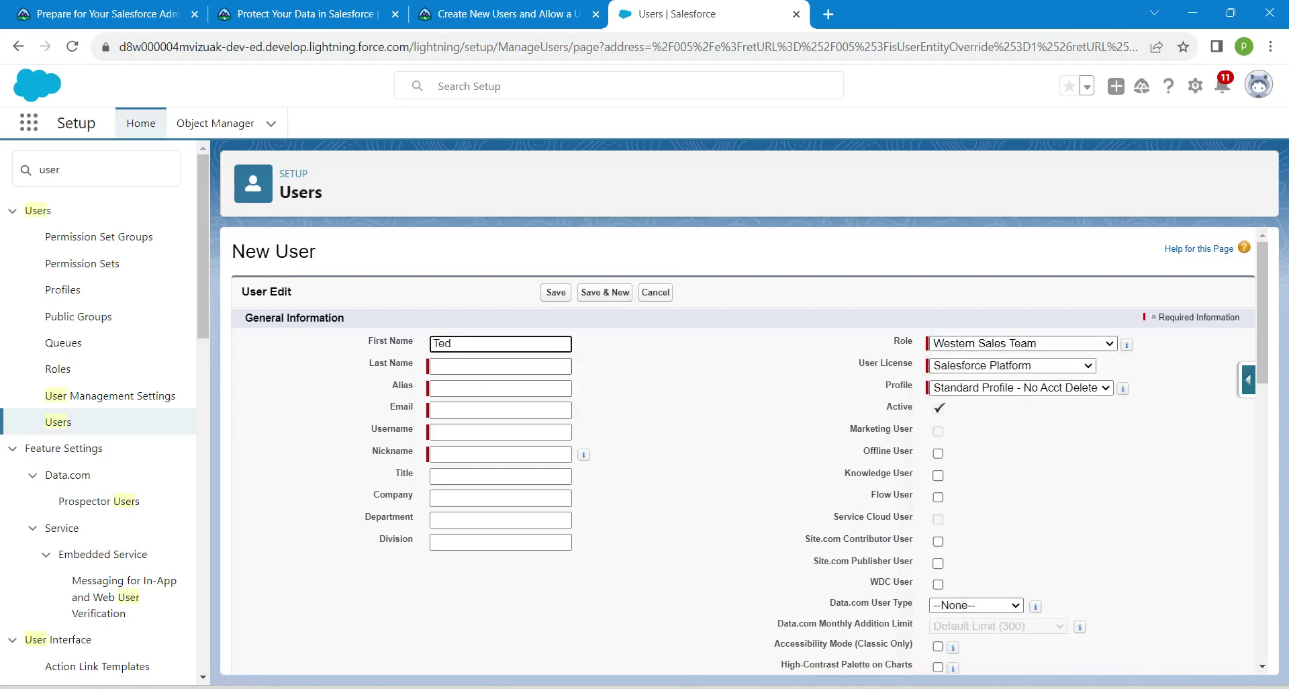
left_click(500, 365)
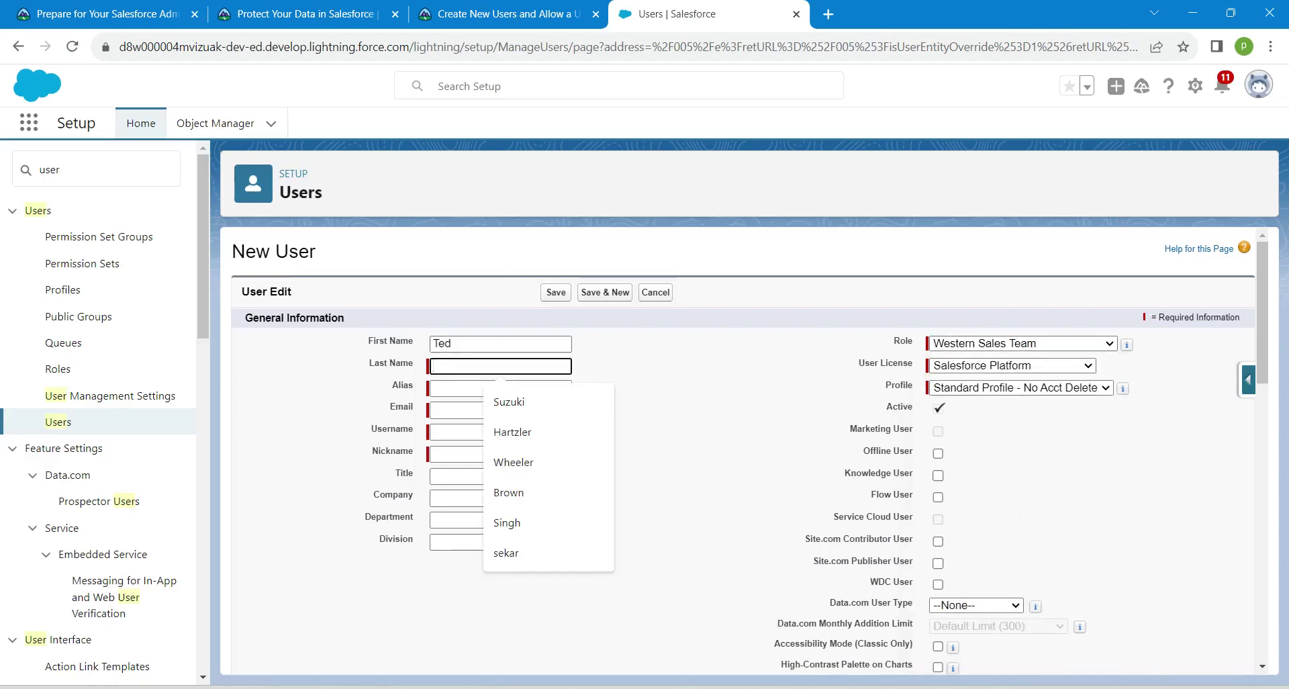
type("K")
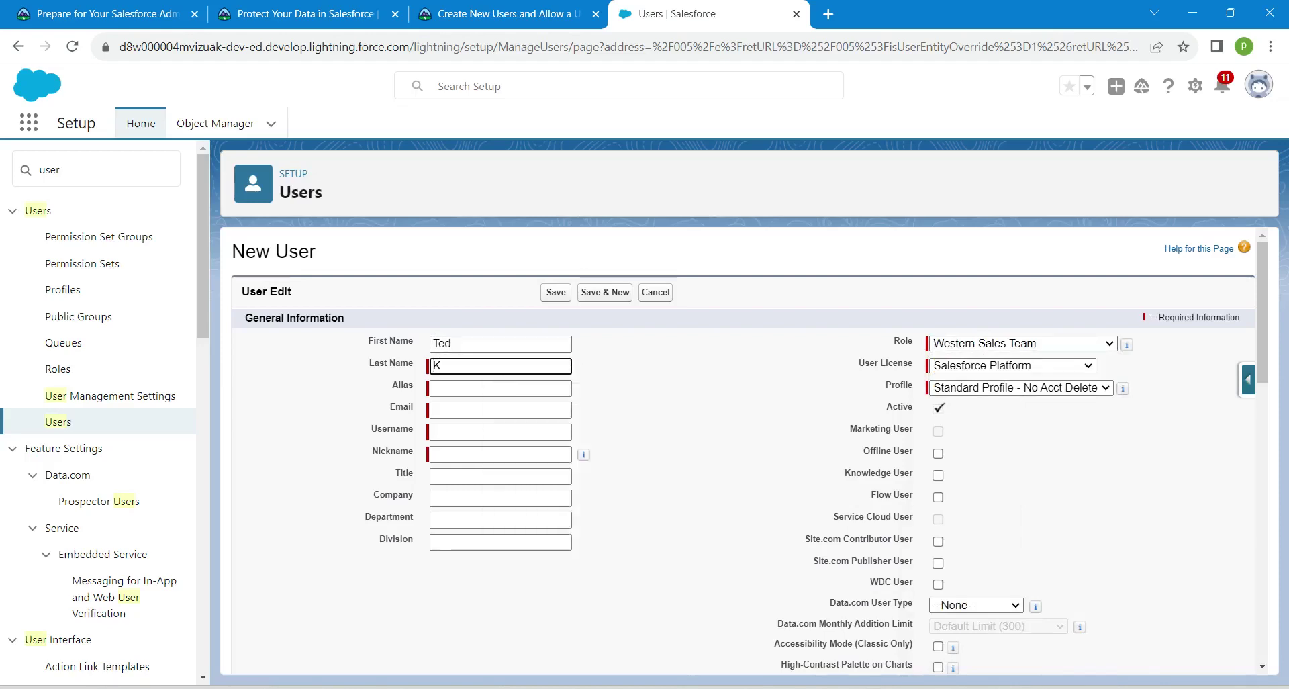
type("im")
key("Tab")
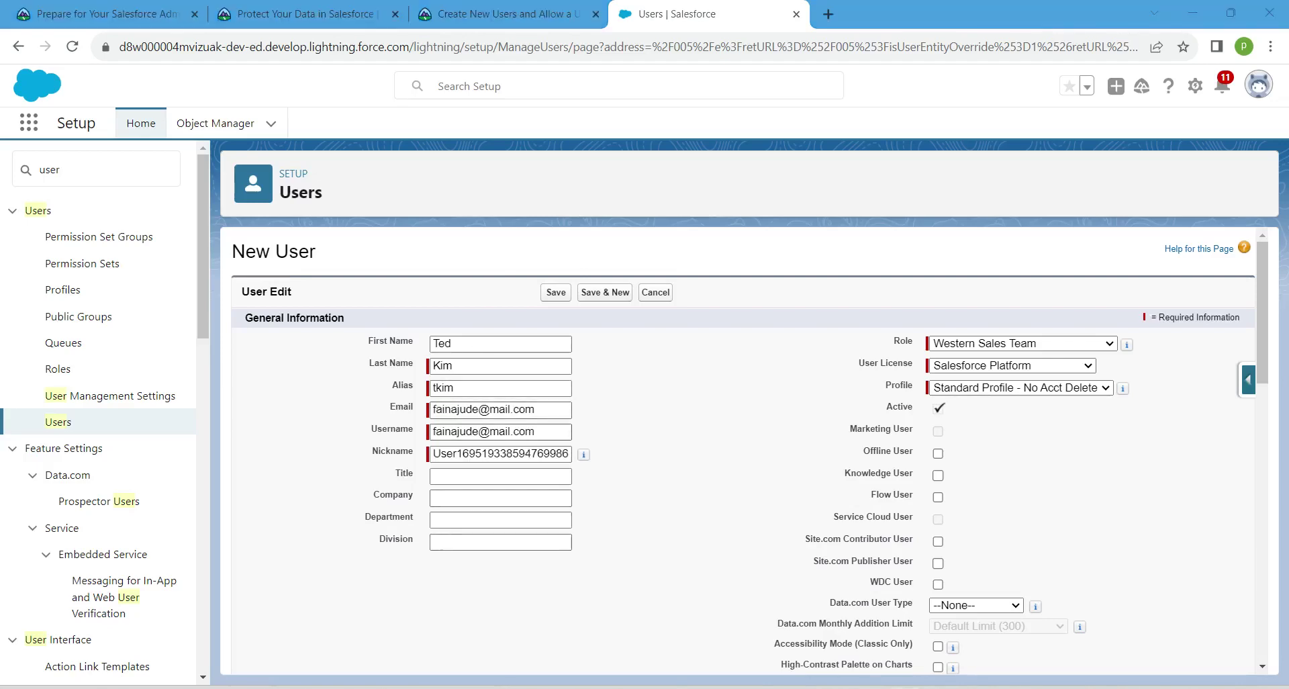
left_click(500, 476)
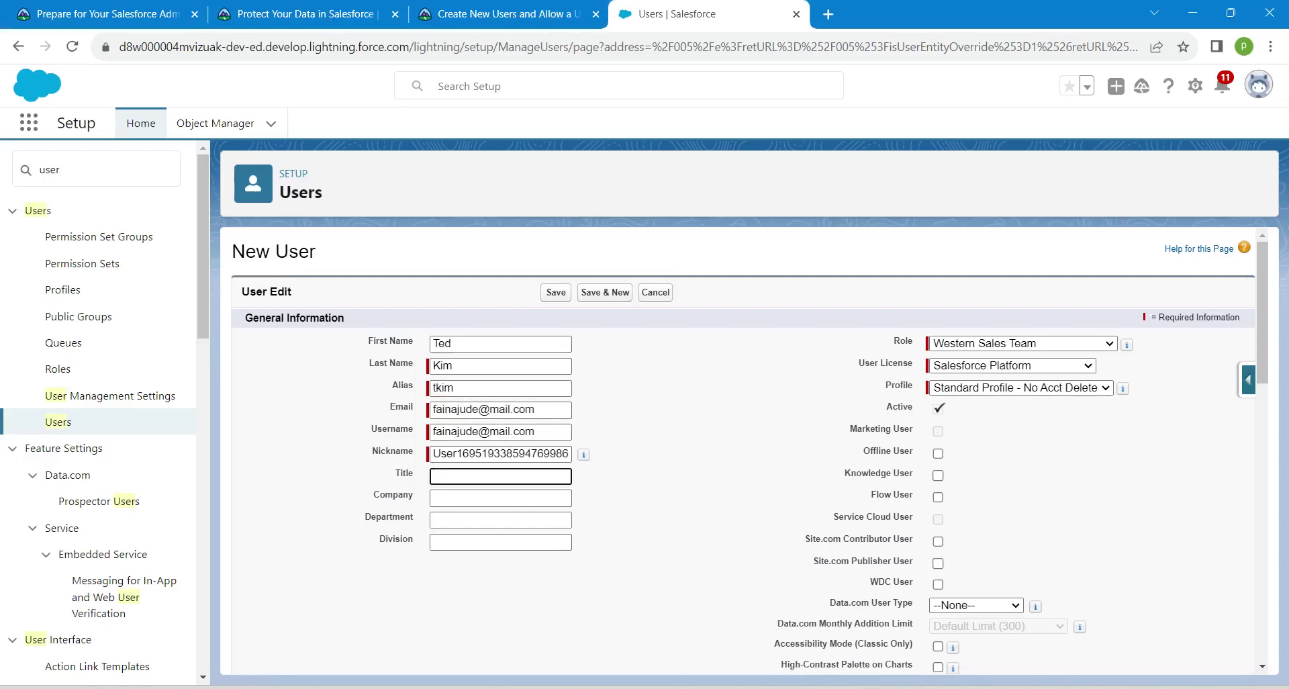
Step: Set the user's Title to Recruiter, copied from the lesson table
key("ctrl+shift+Tab")
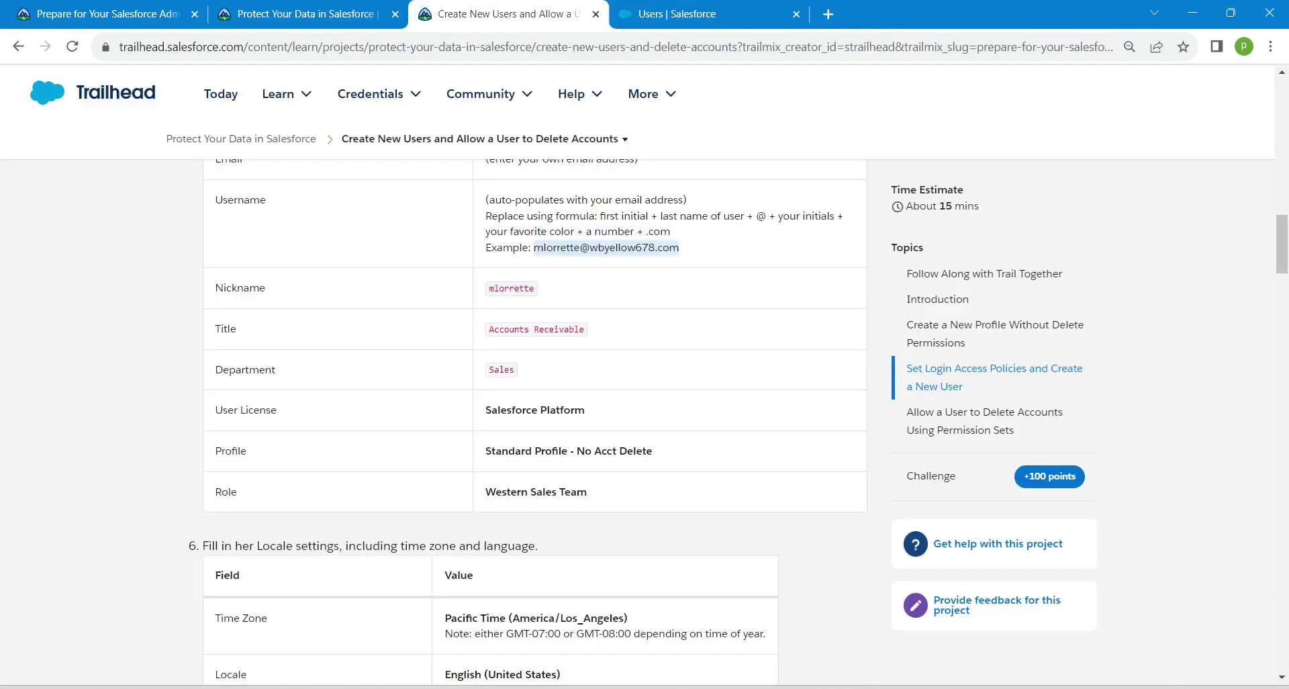
scroll(534, 423, "down", 10)
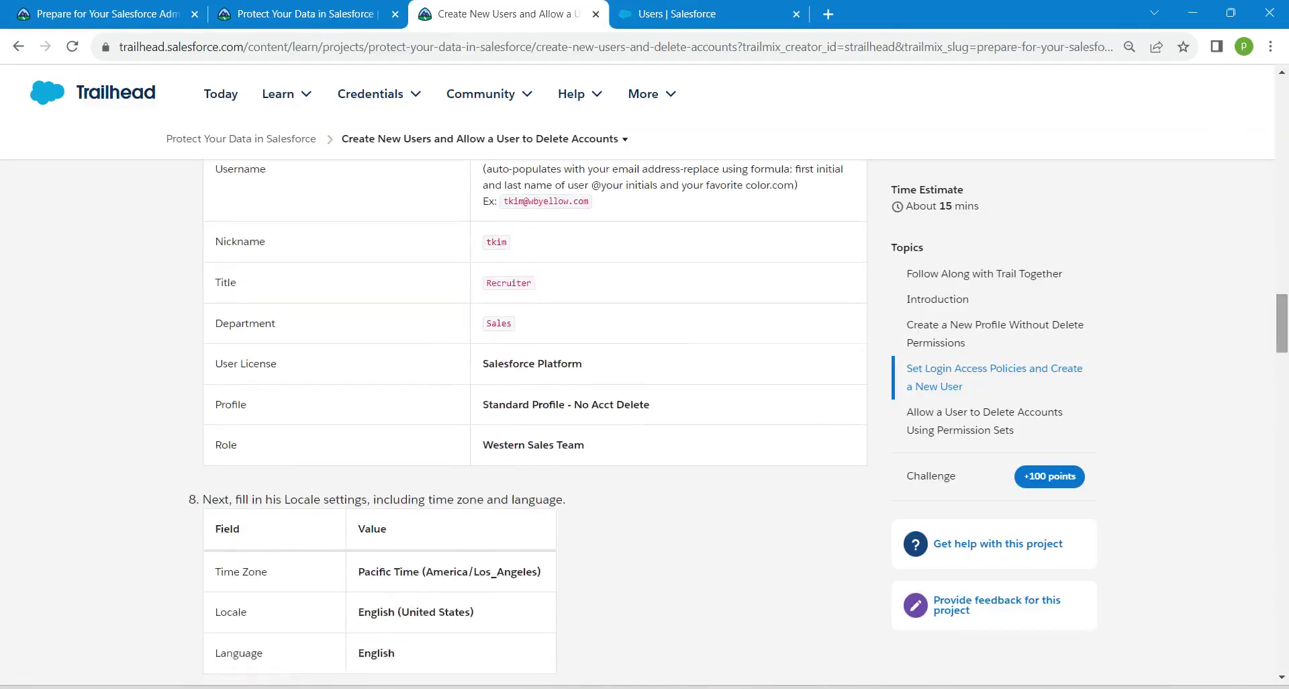
double_click(508, 282)
key("ctrl+c")
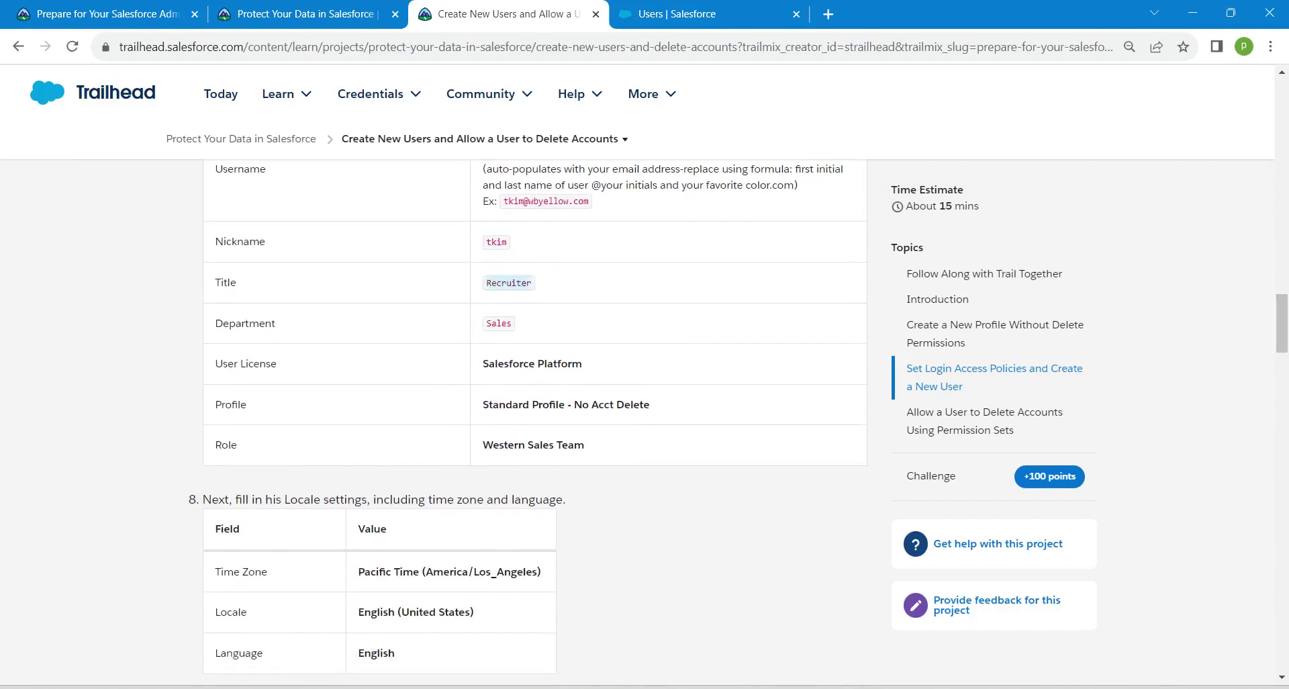
left_click(698, 13)
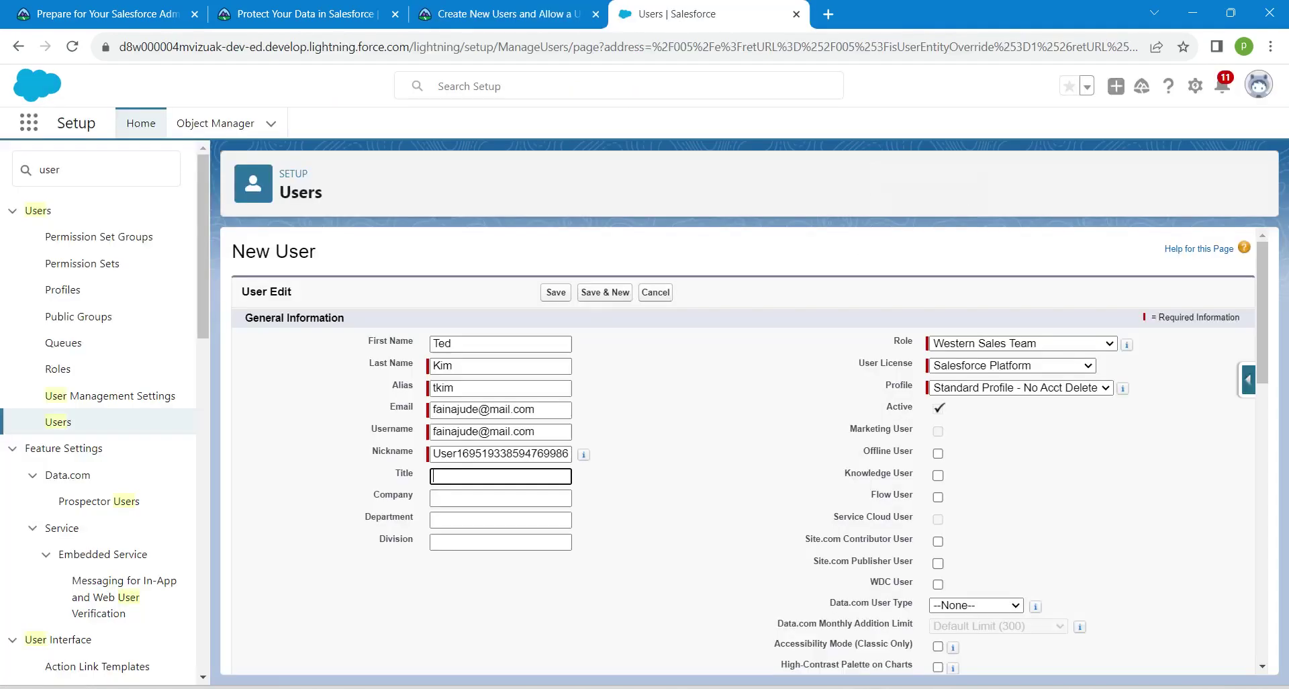
key("ctrl+v")
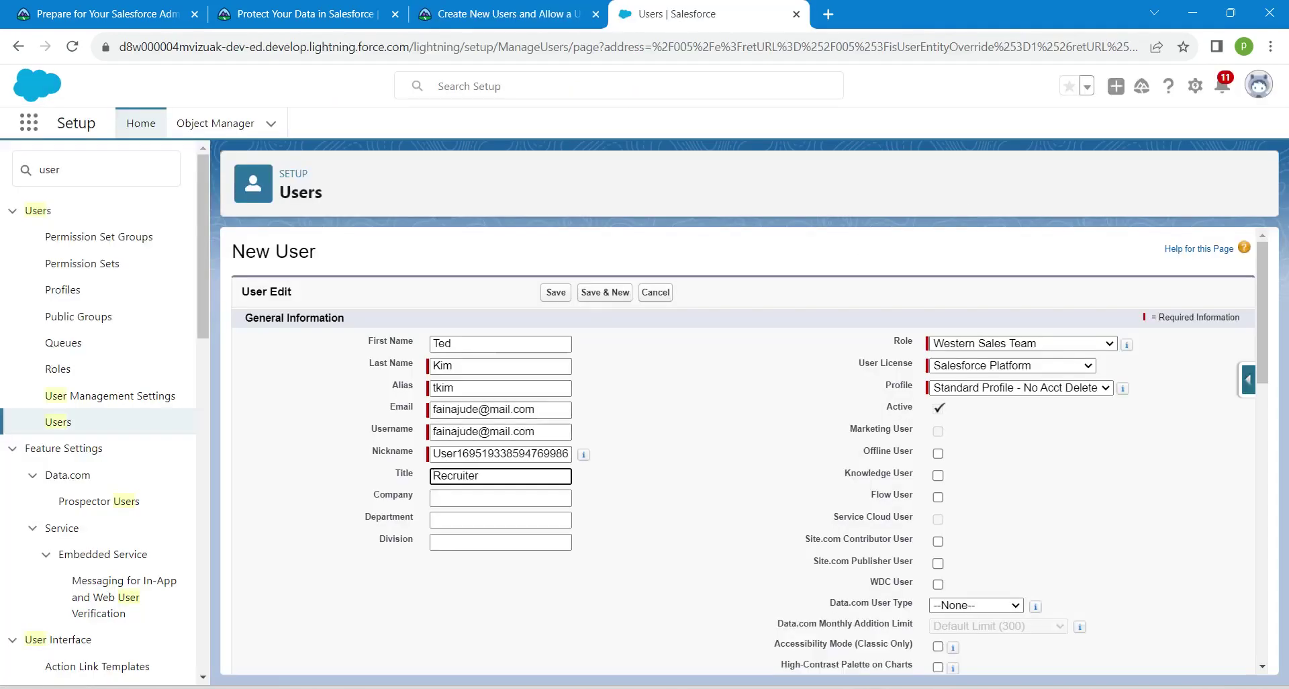
Step: Set the user's Department to Sales
key("ctrl+shift+Tab")
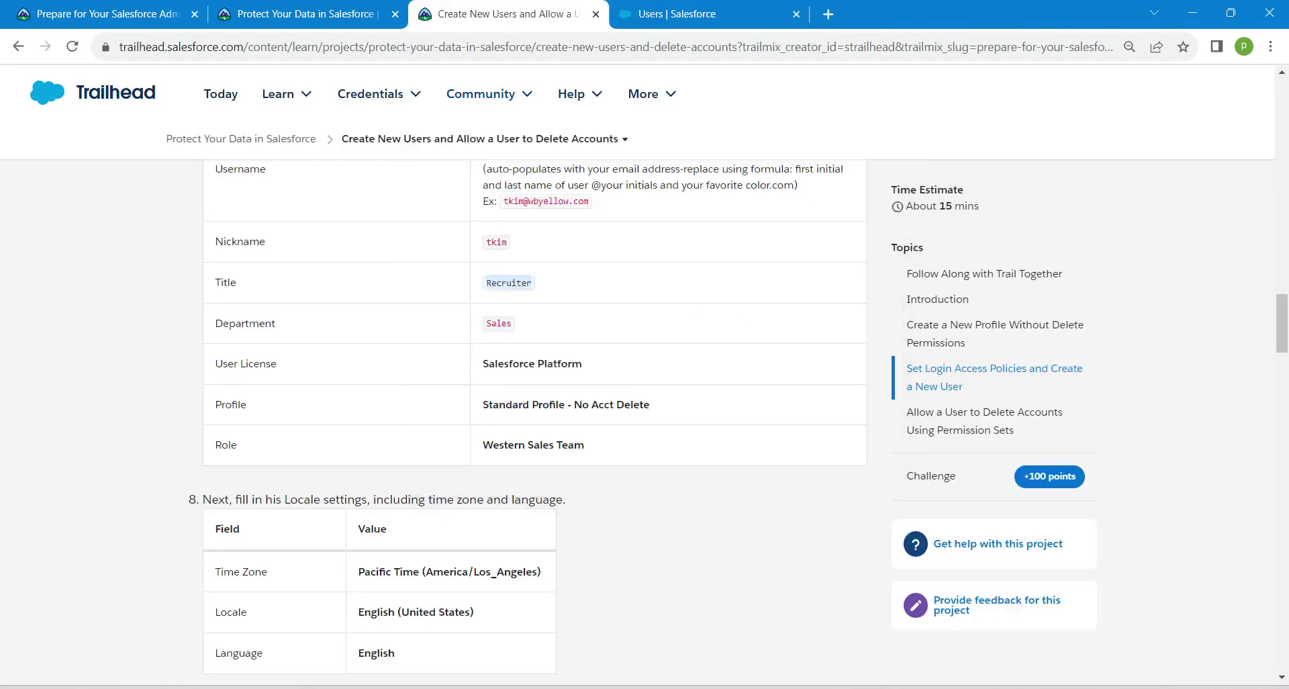
double_click(498, 323)
key("ctrl+Tab")
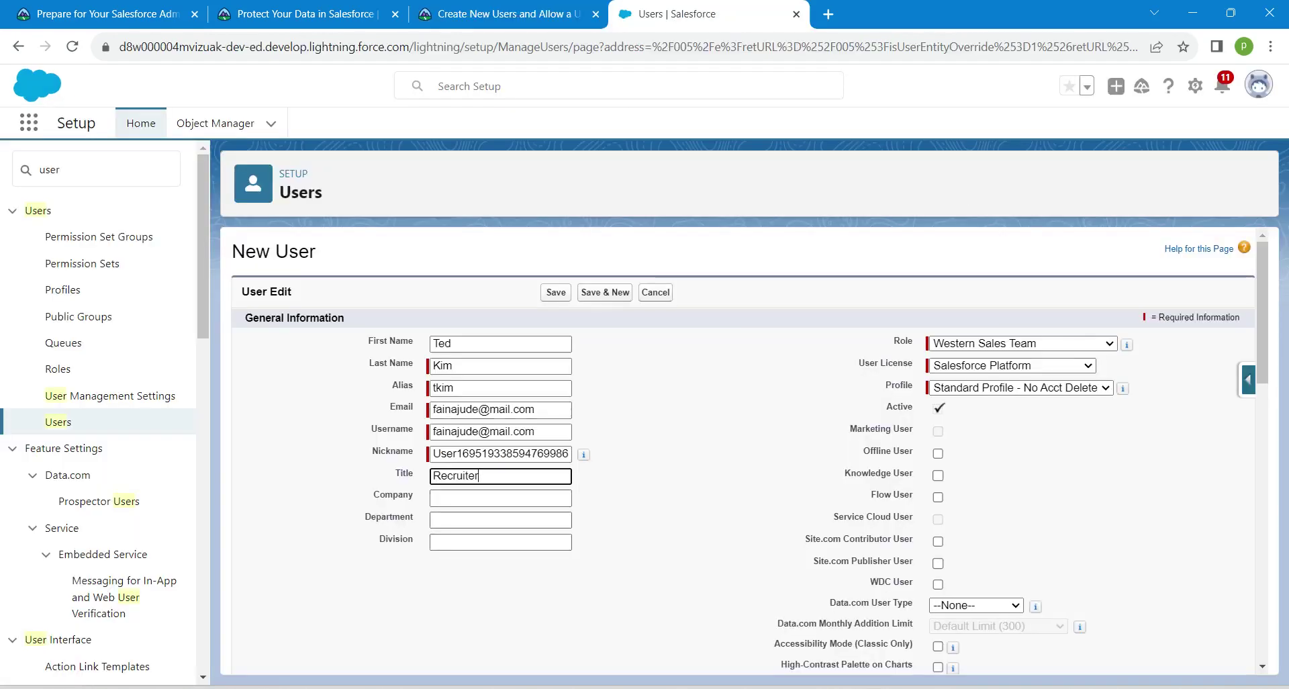
left_click(500, 519)
left_click(504, 549)
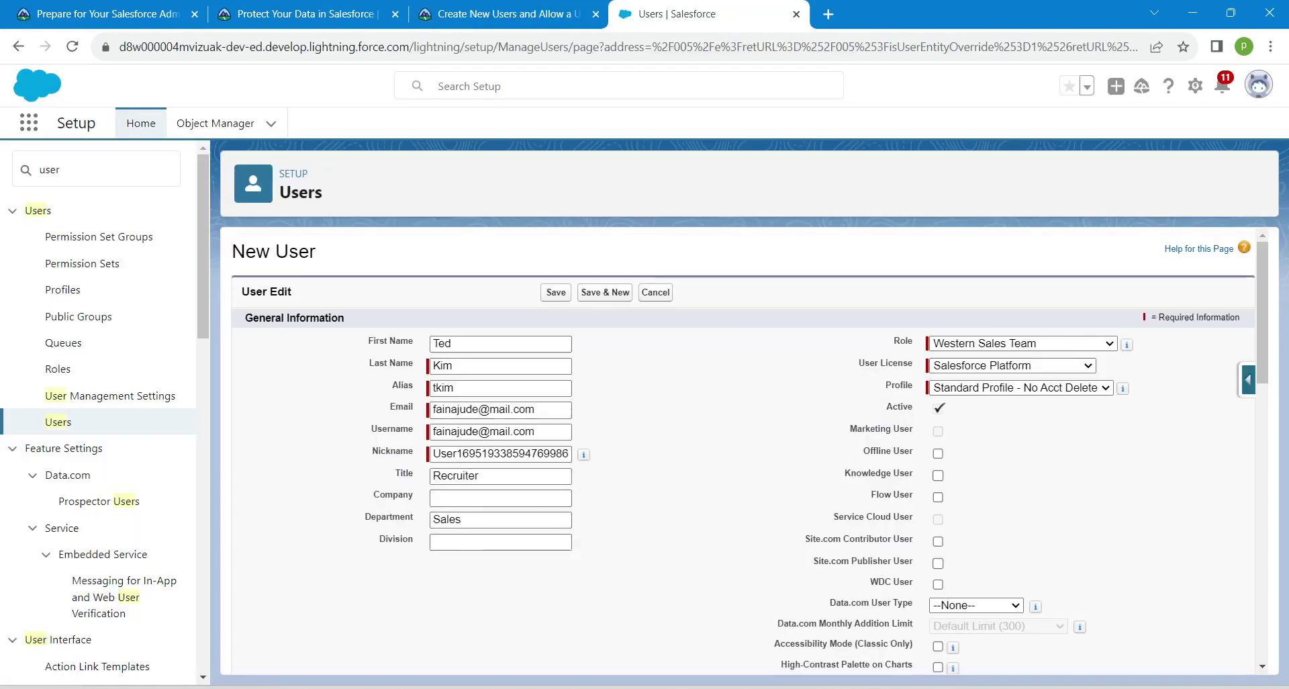
Step: Replace the username with the lesson's example, changing its colour part to black0988
left_click(510, 14)
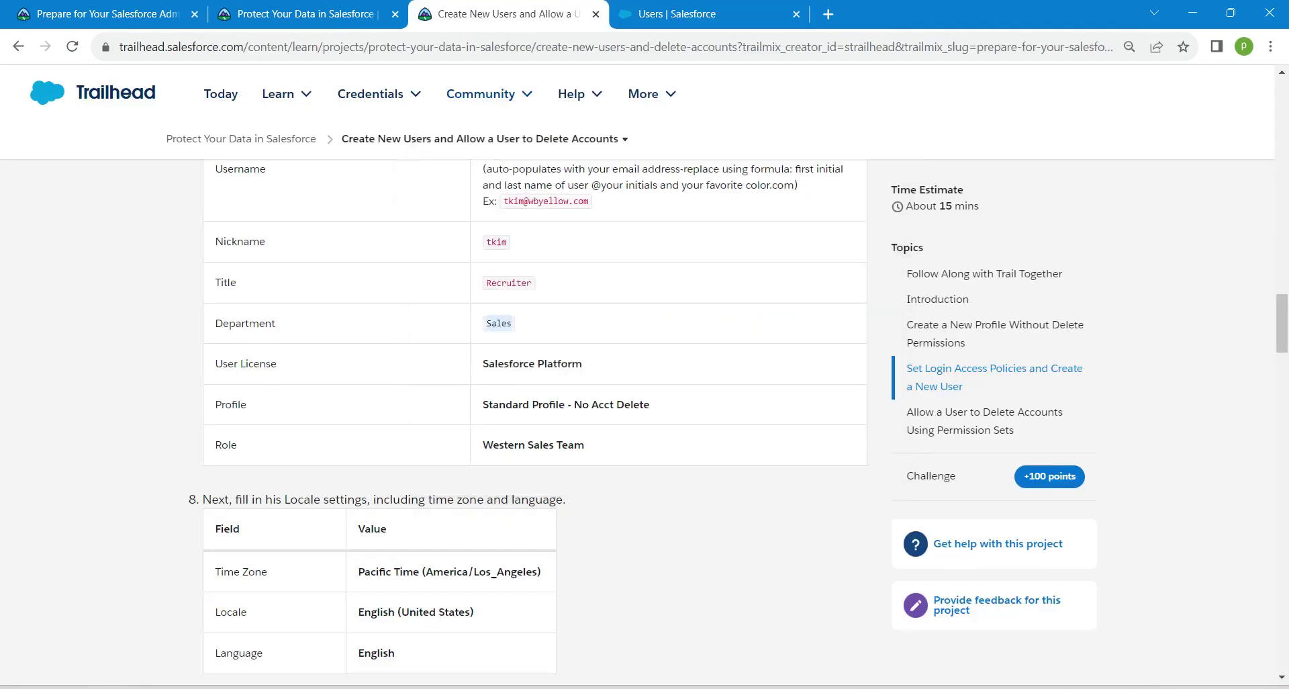
left_click_drag(504, 201, 588, 201)
key("ctrl+c")
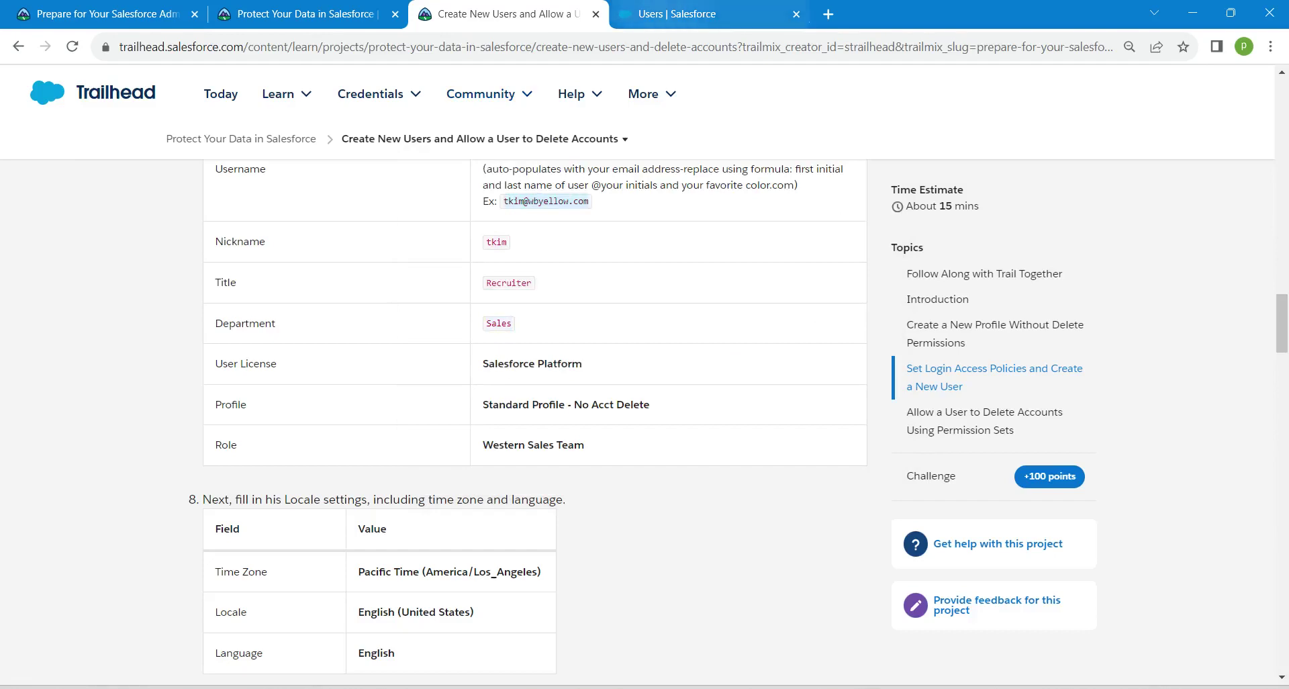
key("ctrl+Tab")
triple_click(483, 430)
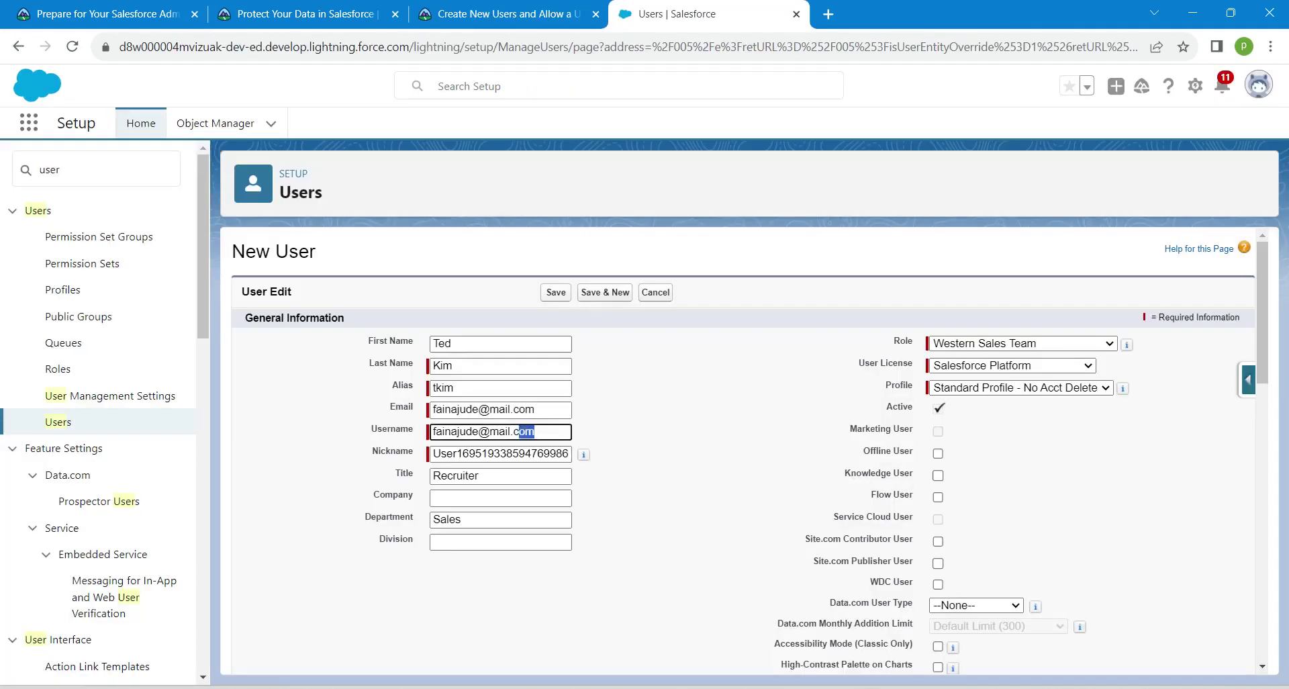
key("ctrl+v")
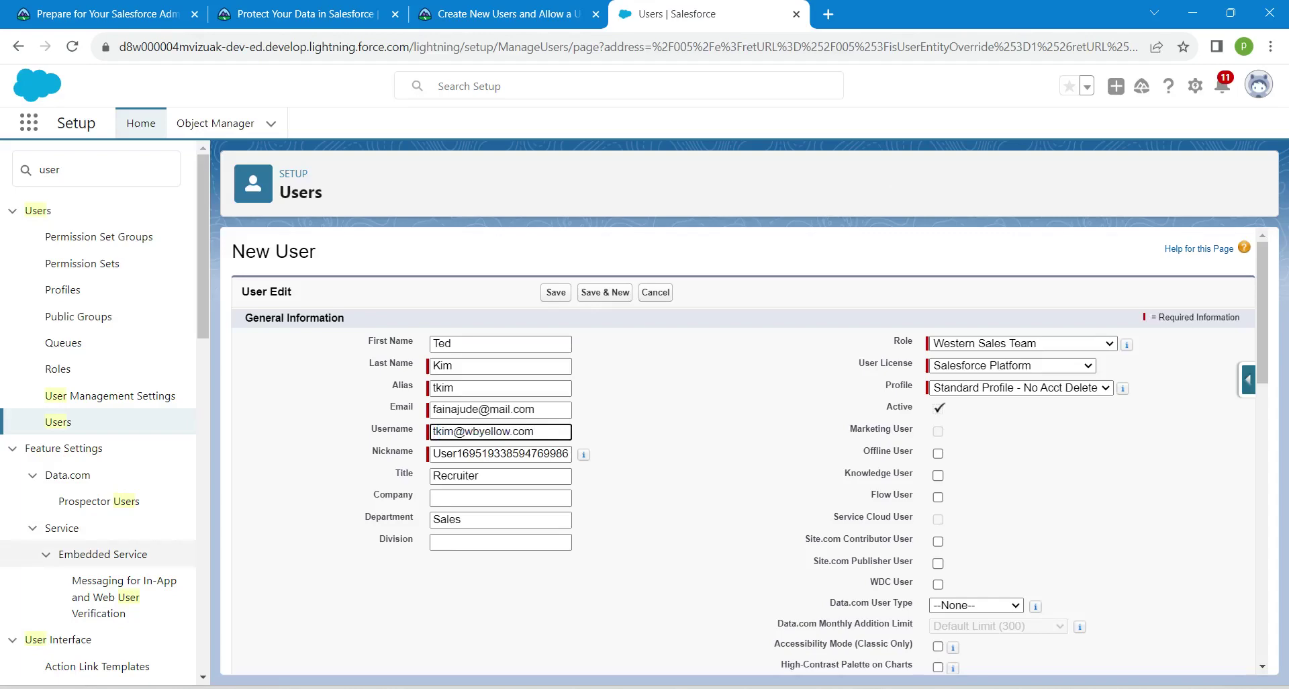
key("BackSpace")
key("BackSpace")
key("BackSpace")
key("BackSpace")
key("BackSpace")
key("BackSpace")
type("black0988")
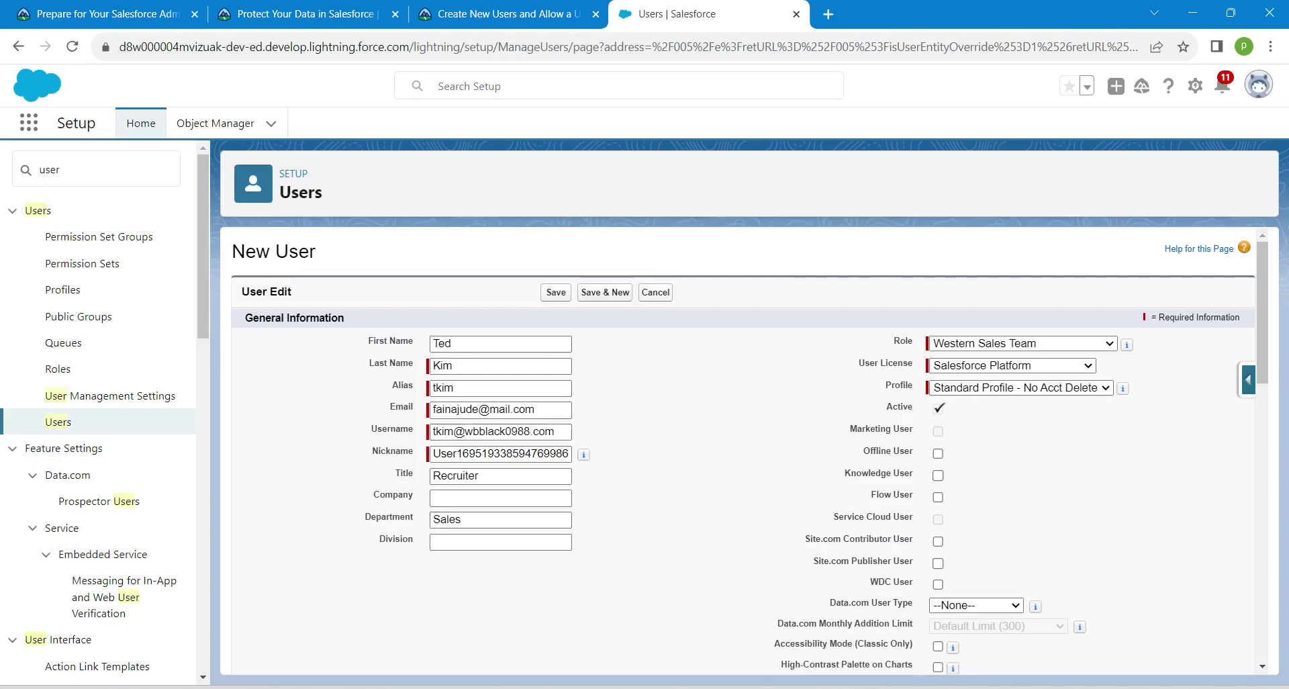
Step: Save the new Sales recruiter user, check its Pacific time zone, and reopen it for editing
left_click(556, 292)
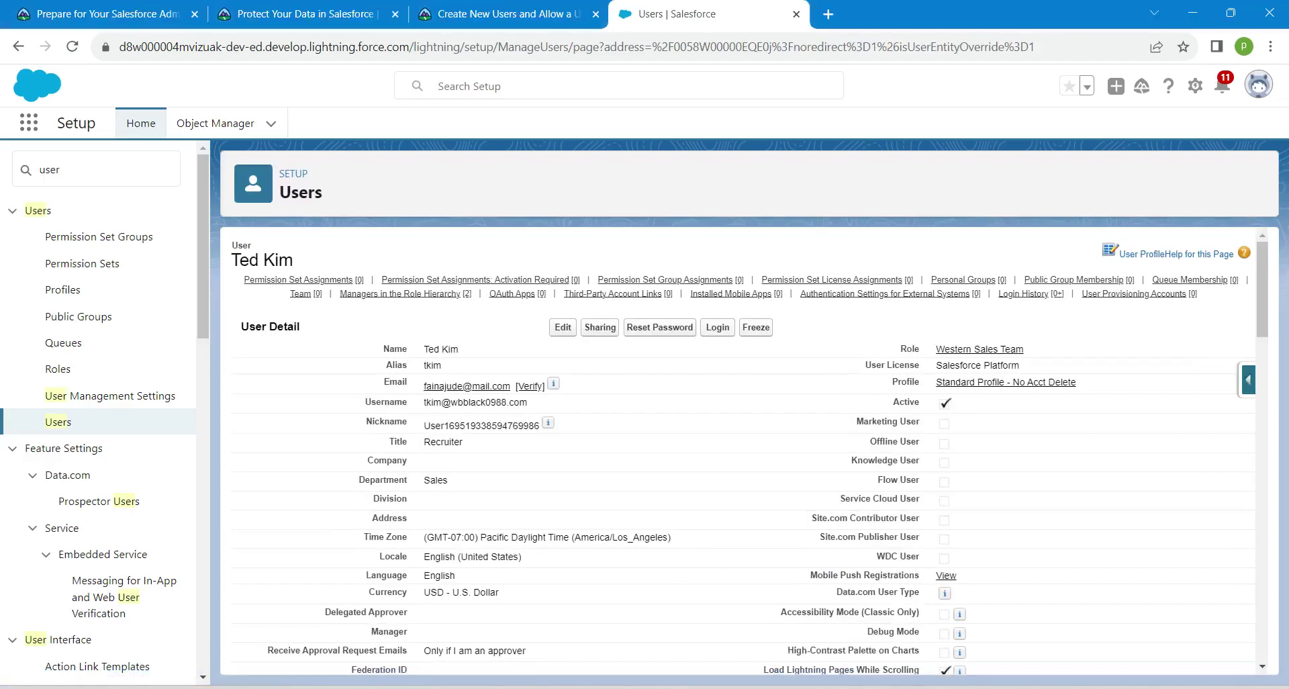
left_click_drag(670, 537, 810, 518)
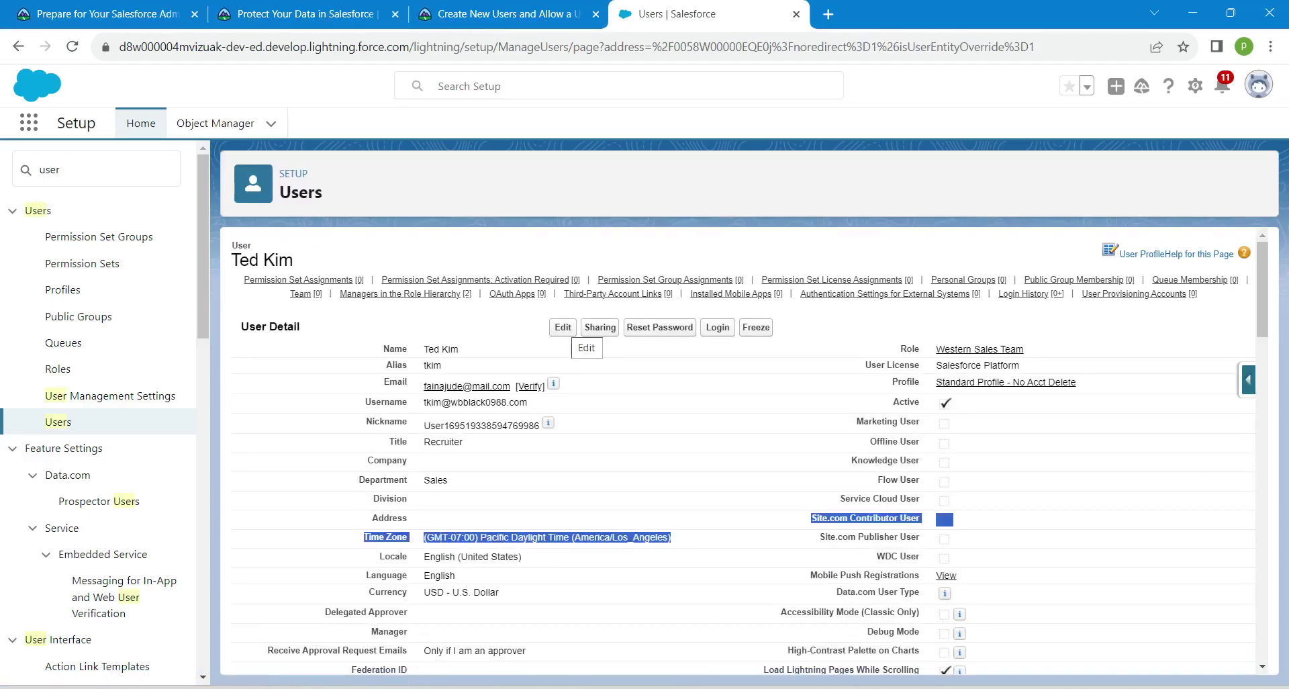
left_click(508, 13)
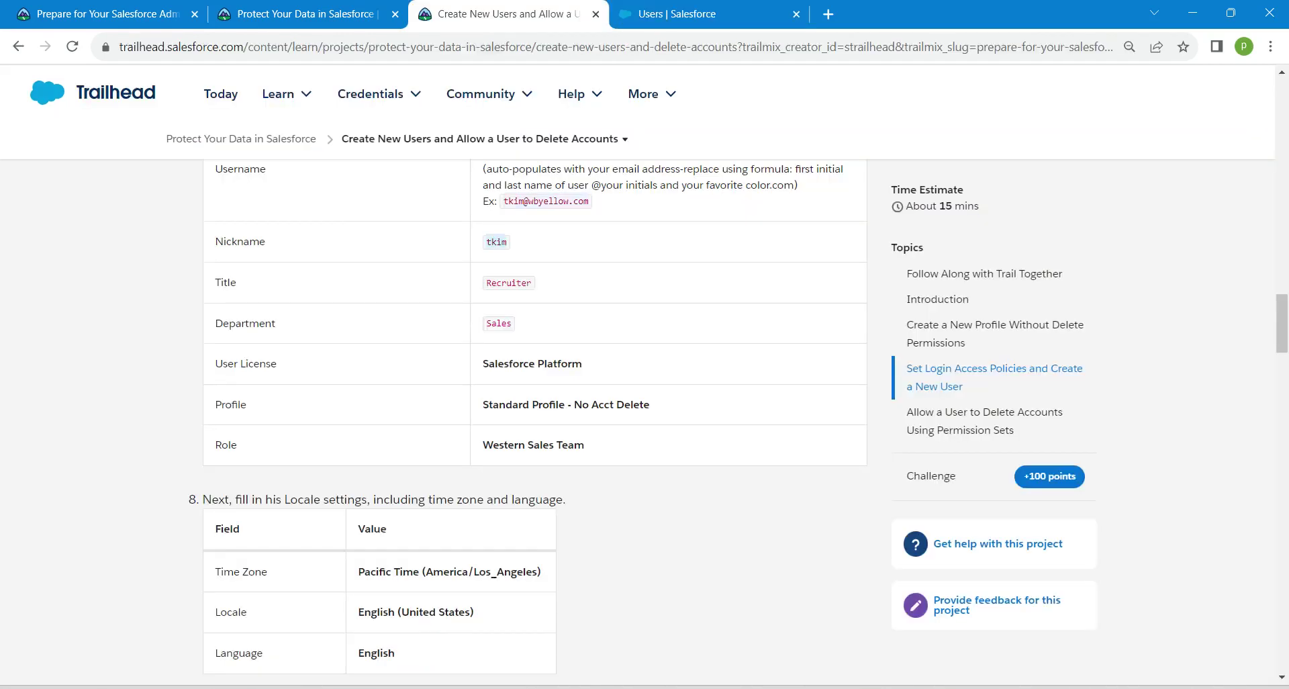
Step: Replace the user's generated nickname with the short alias
left_click(692, 14)
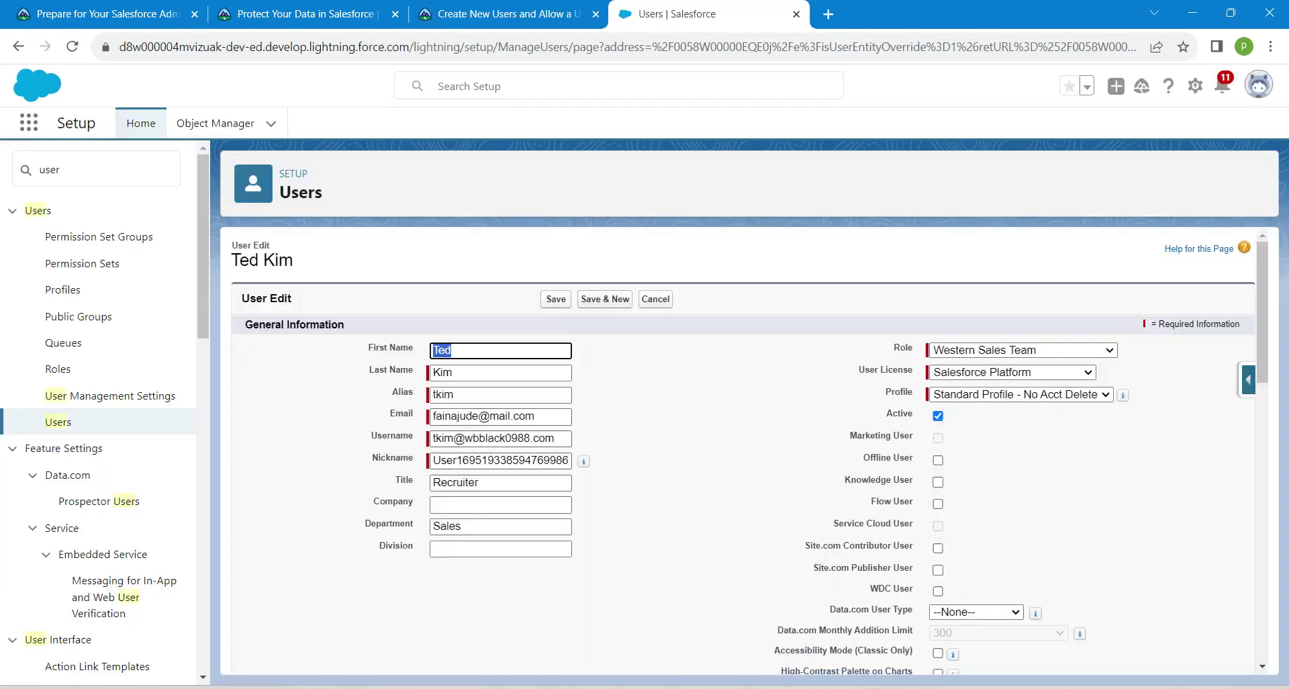
left_click(494, 460)
key("ctrl+a")
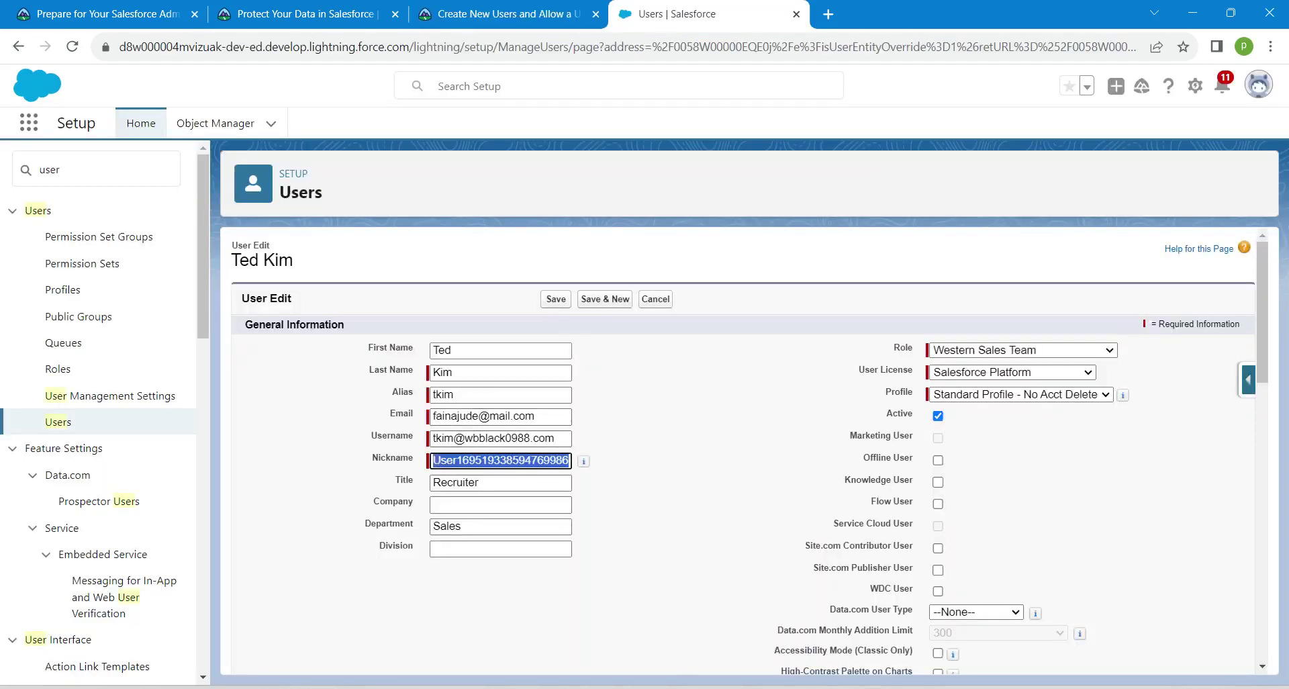
type("tkim")
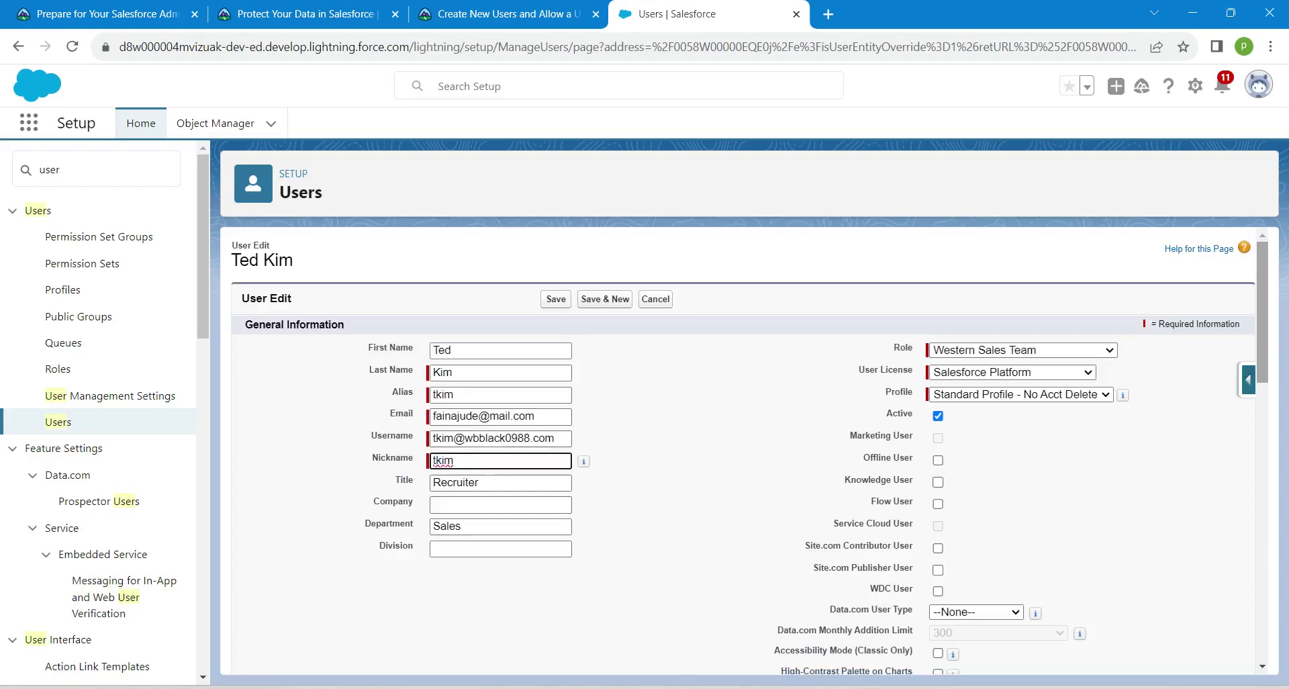
Step: Keep (GMT-07:00) Pacific Daylight Time (America/Los_Angeles) as the time zone after browsing the list
left_click_drag(1261, 312, 1262, 589)
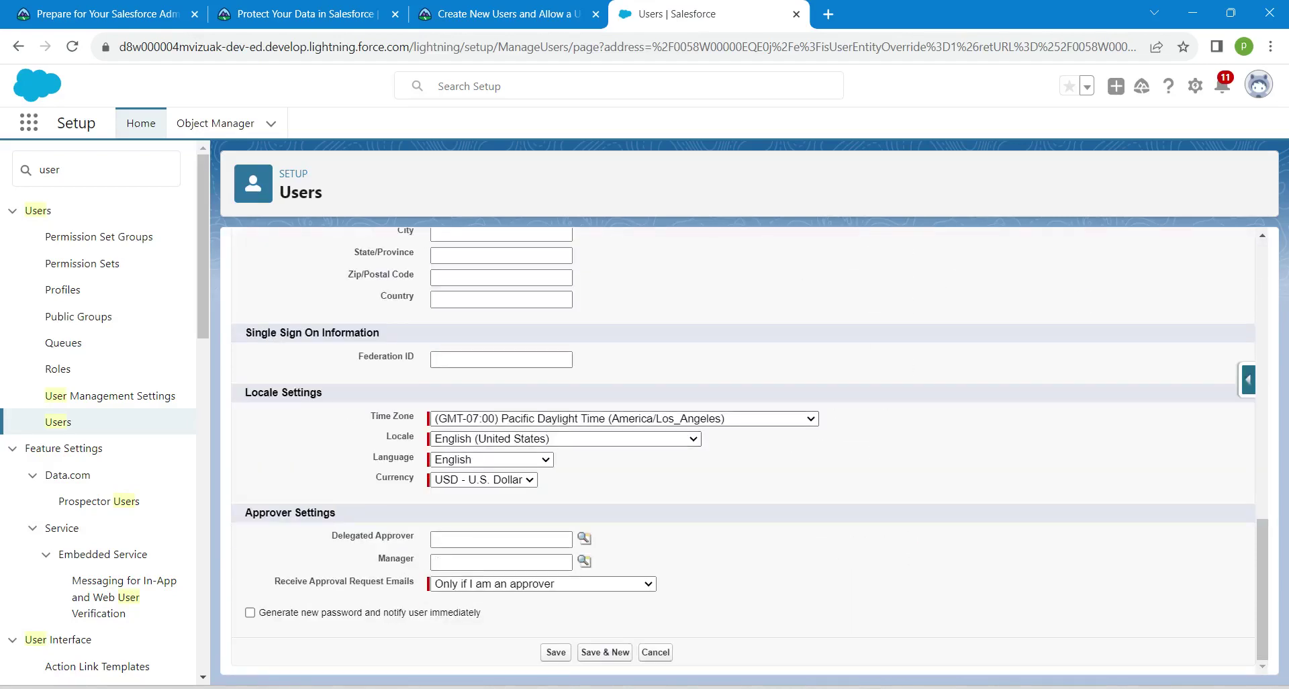
left_click(621, 418)
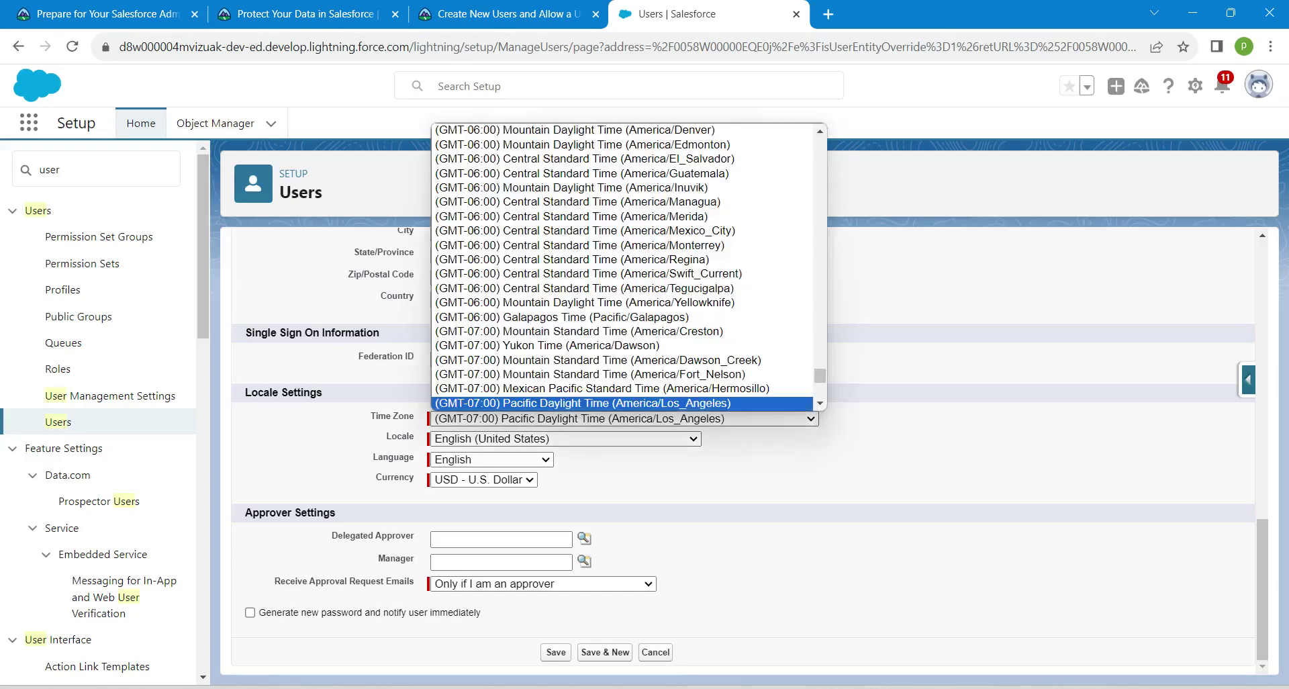
scroll(597, 360, "down", 2)
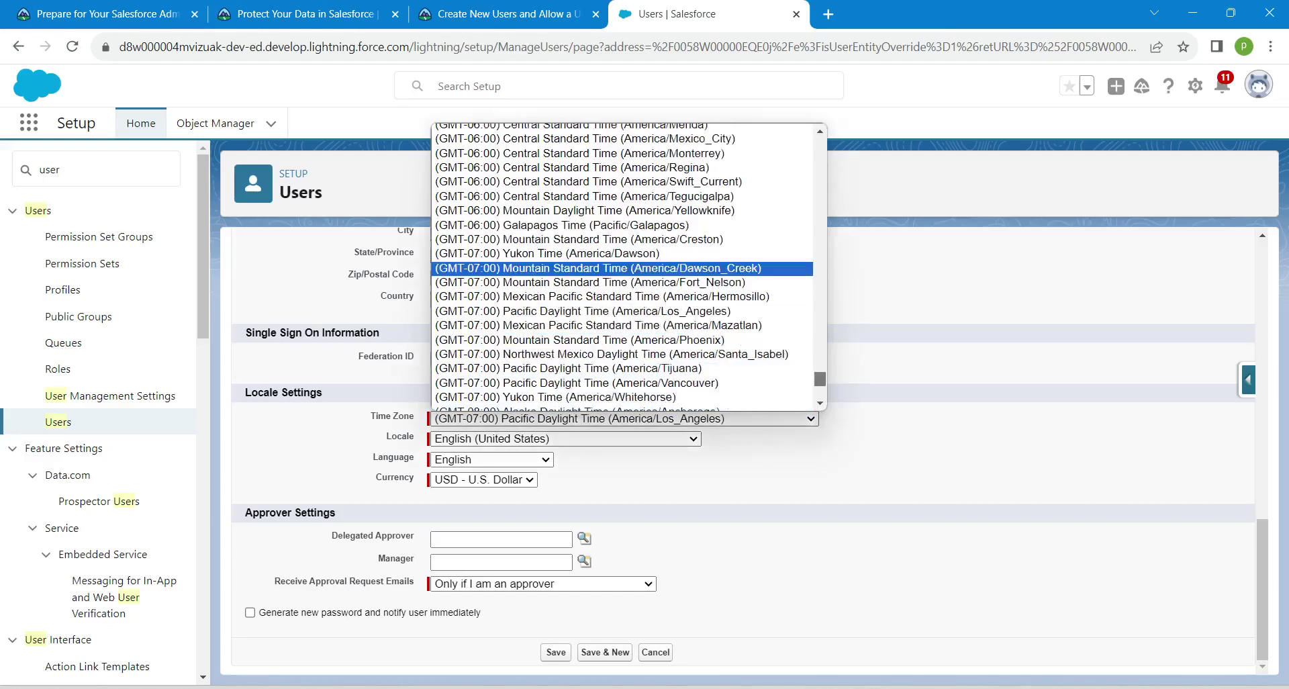
scroll(628, 267, "down", 1)
scroll(622, 267, "up", 2)
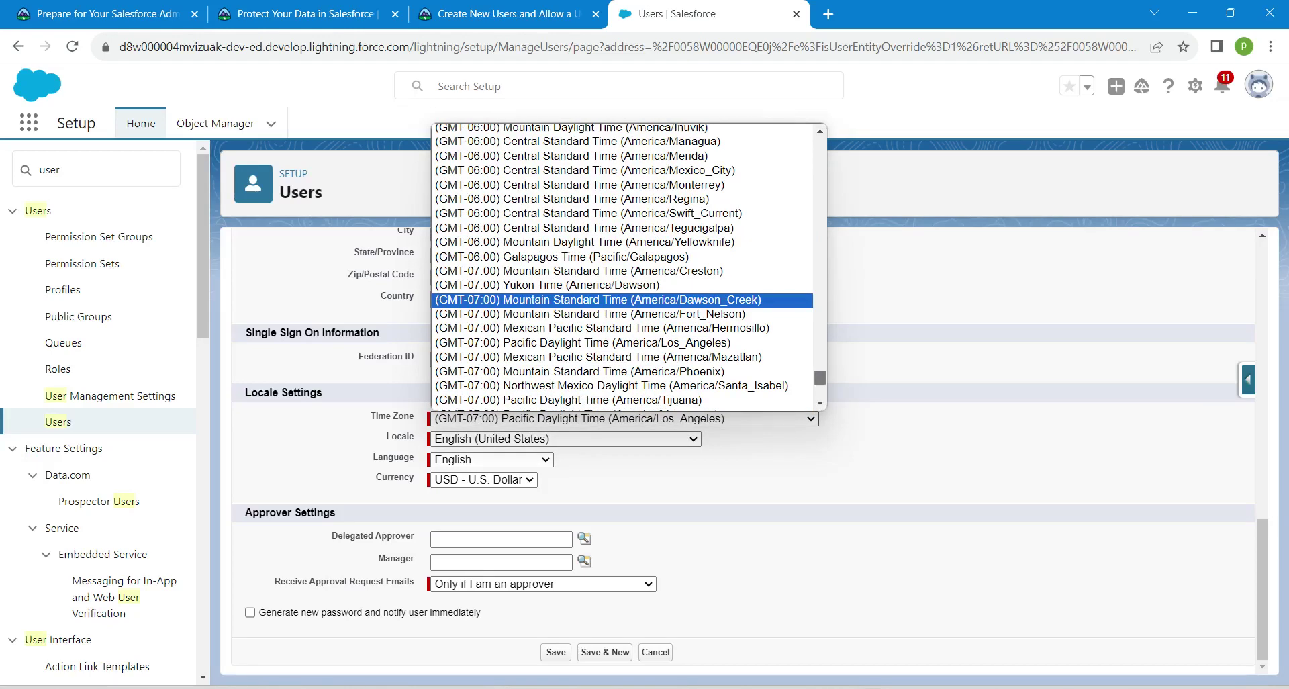
scroll(622, 267, "down", 5)
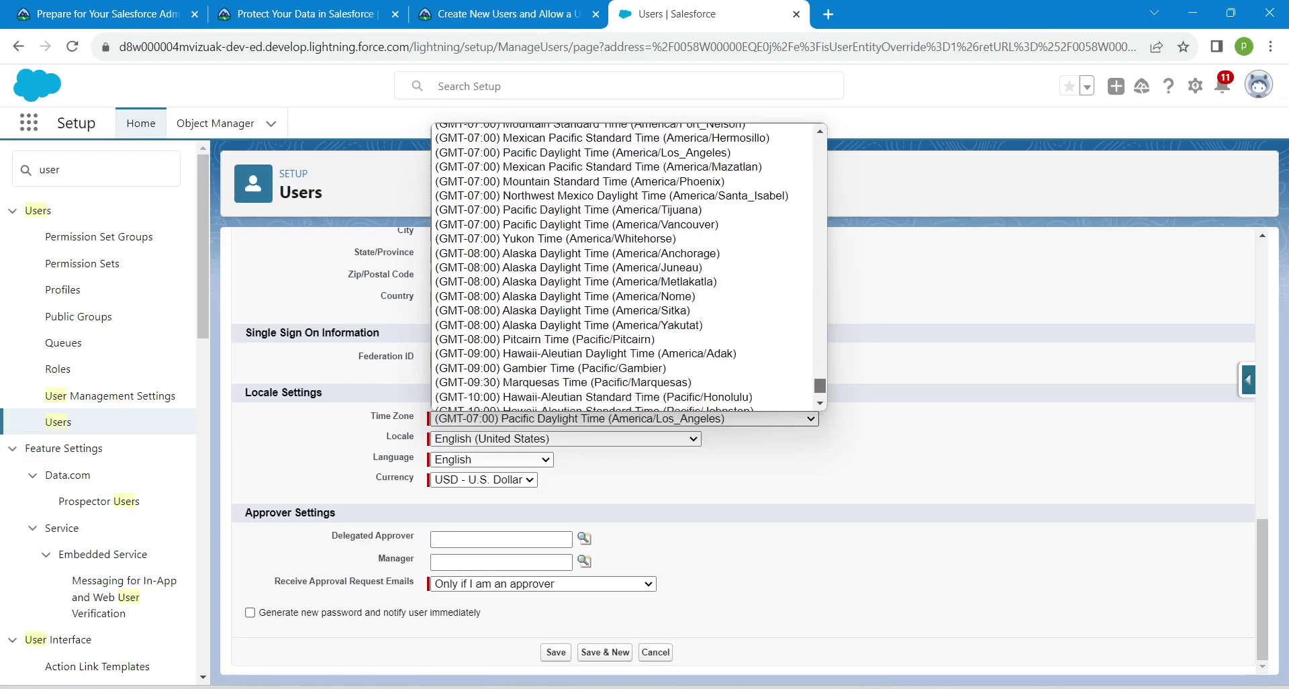
scroll(622, 267, "down", 2)
scroll(622, 267, "up", 5)
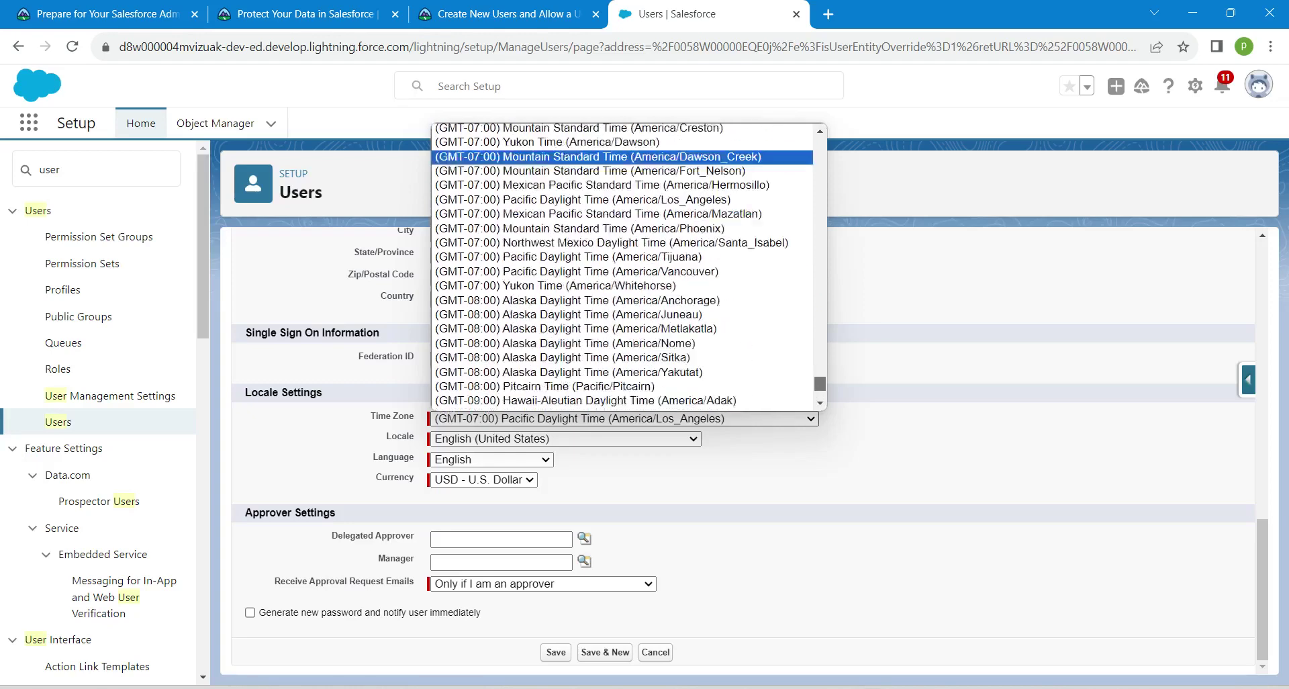
scroll(622, 267, "up", 12)
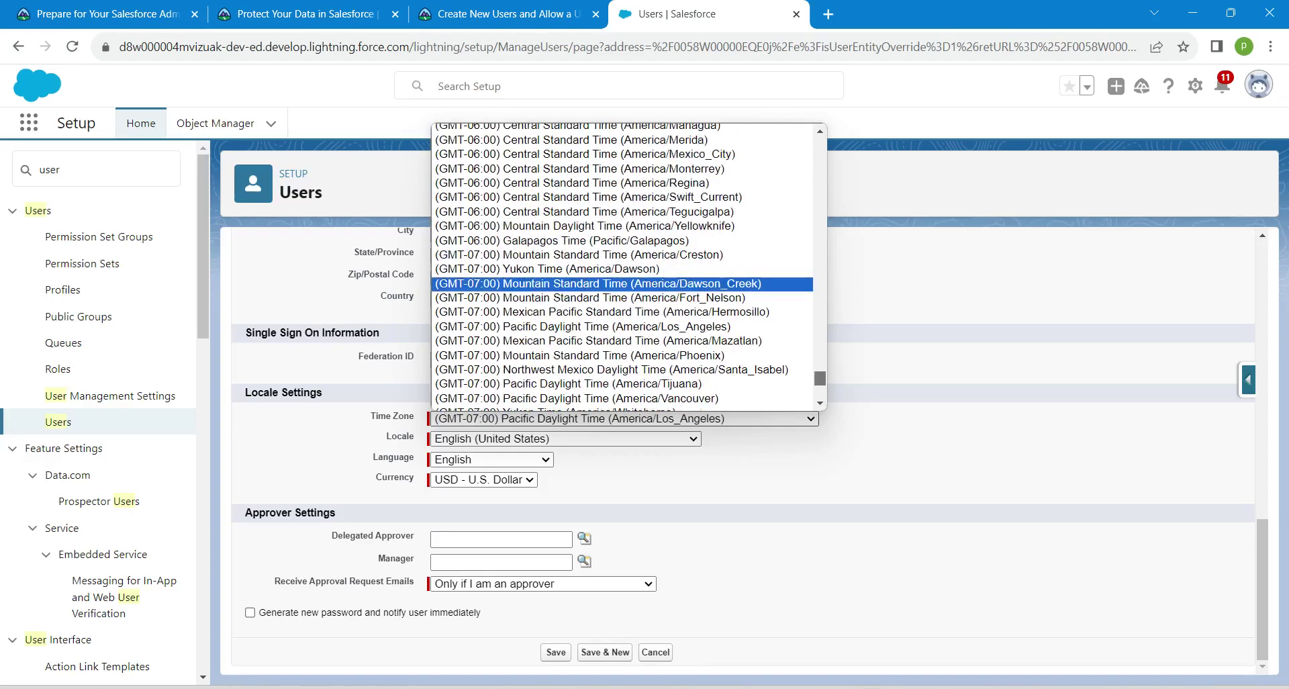
scroll(623, 267, "up", 20)
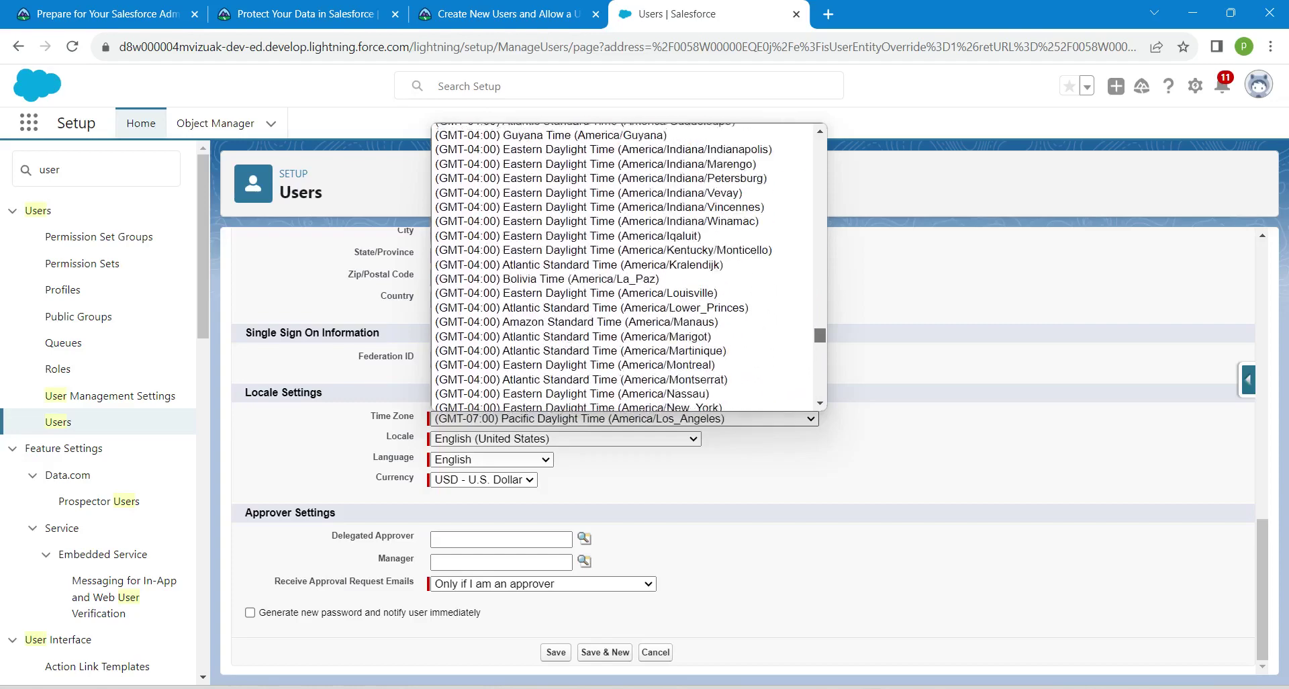
scroll(623, 267, "up", 20)
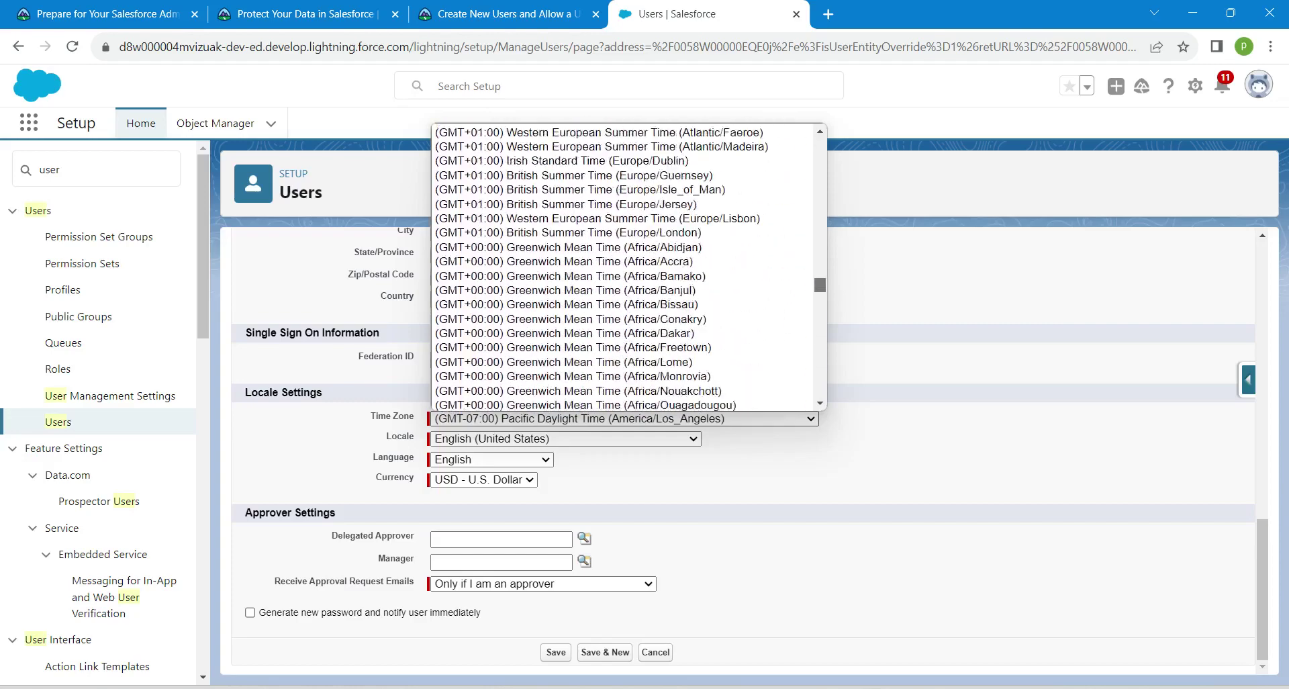
scroll(622, 267, "up", 20)
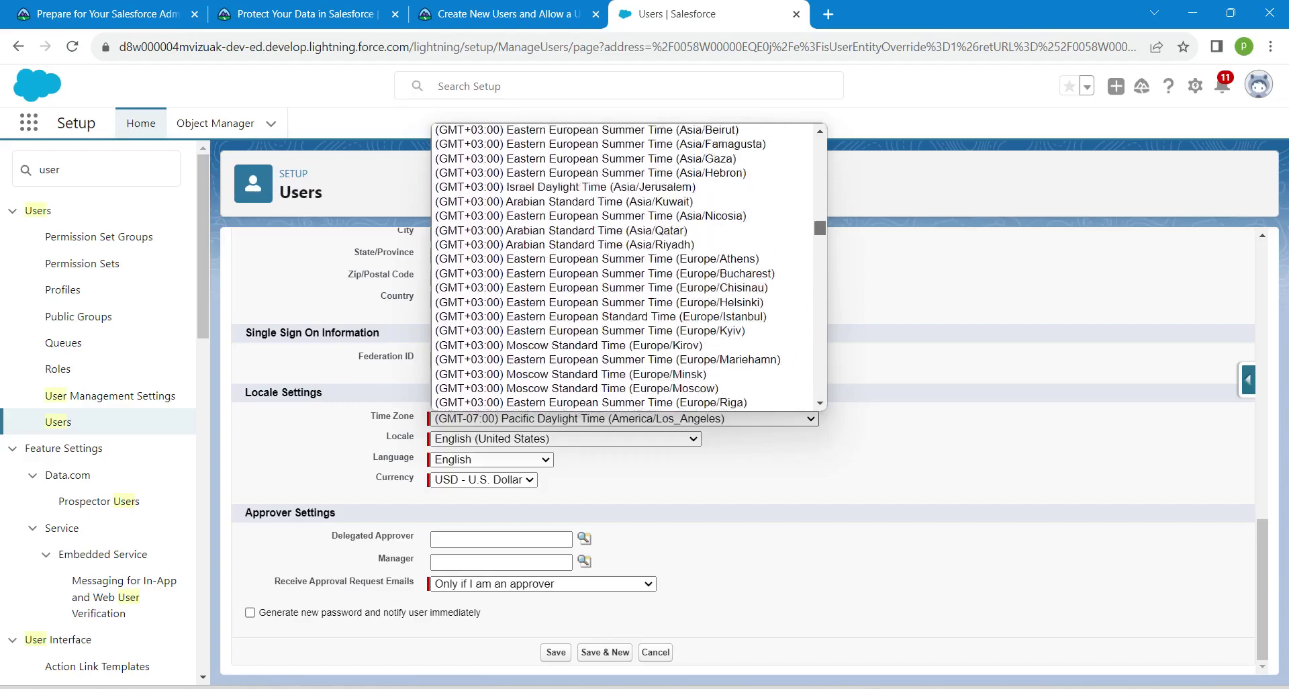
scroll(622, 267, "up", 15)
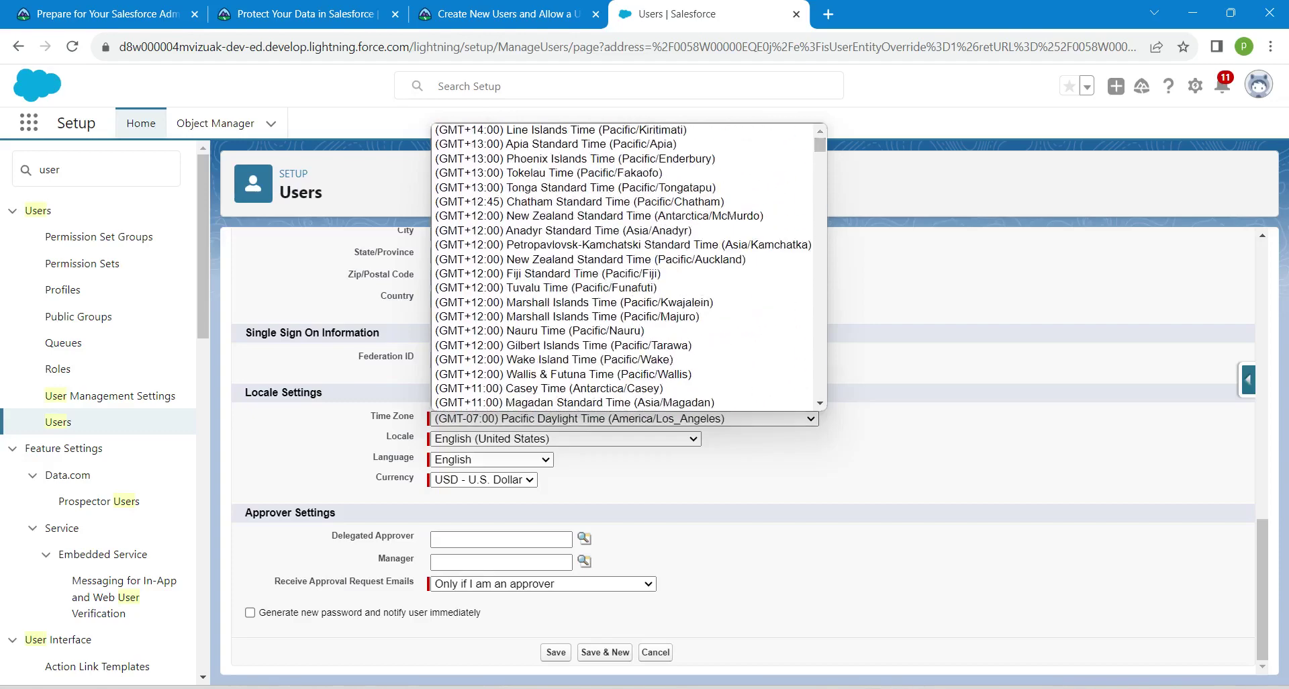
key("Escape")
key("alt+Down")
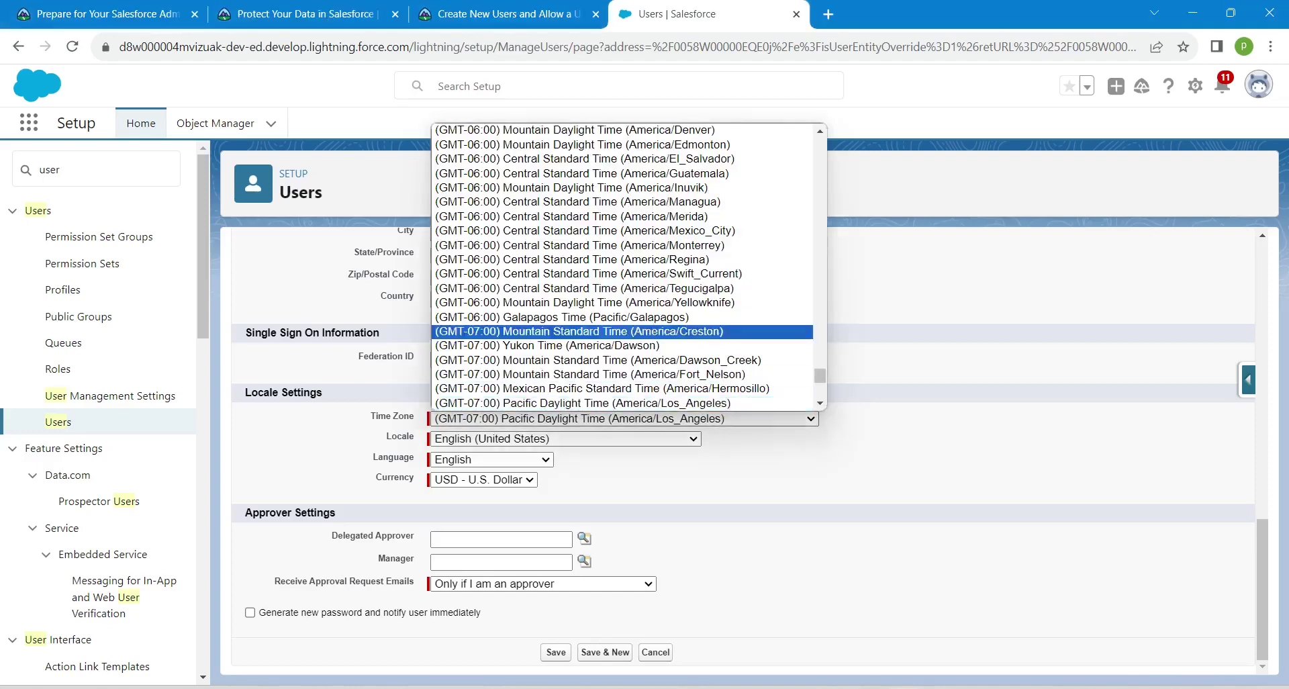
key("Escape")
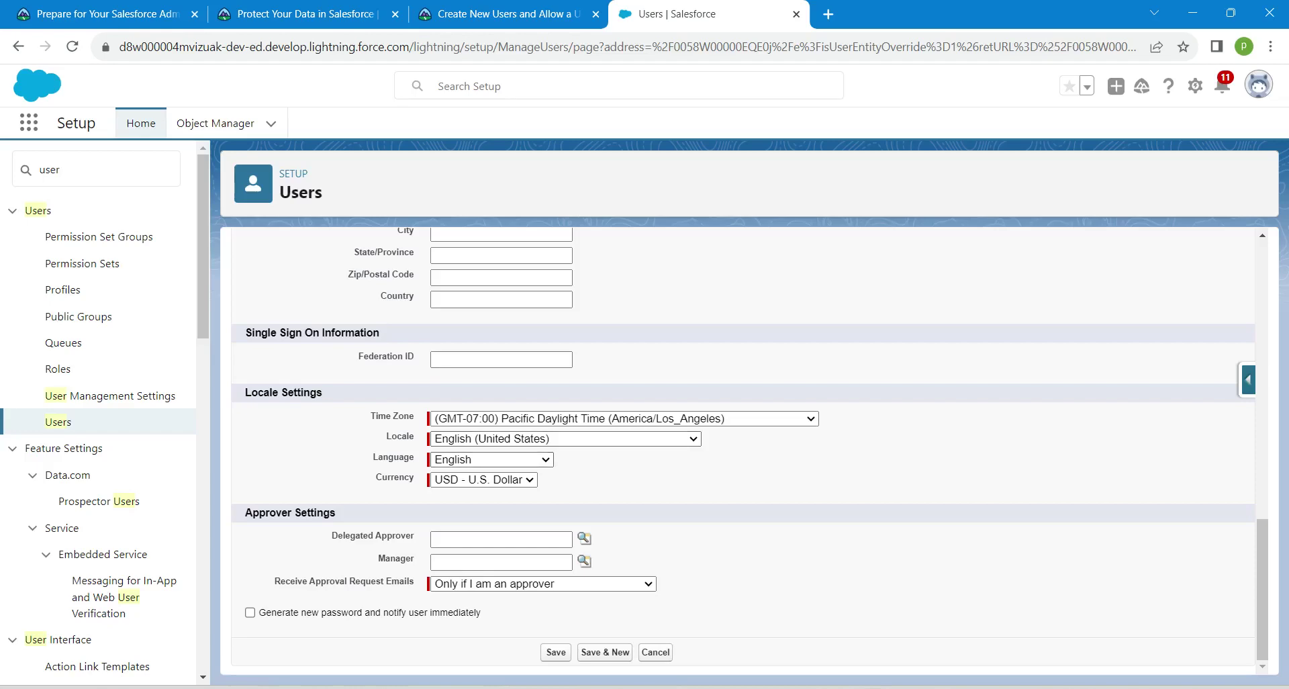
Step: Save the recruiter's edits and return to the All Users list
left_click(556, 652)
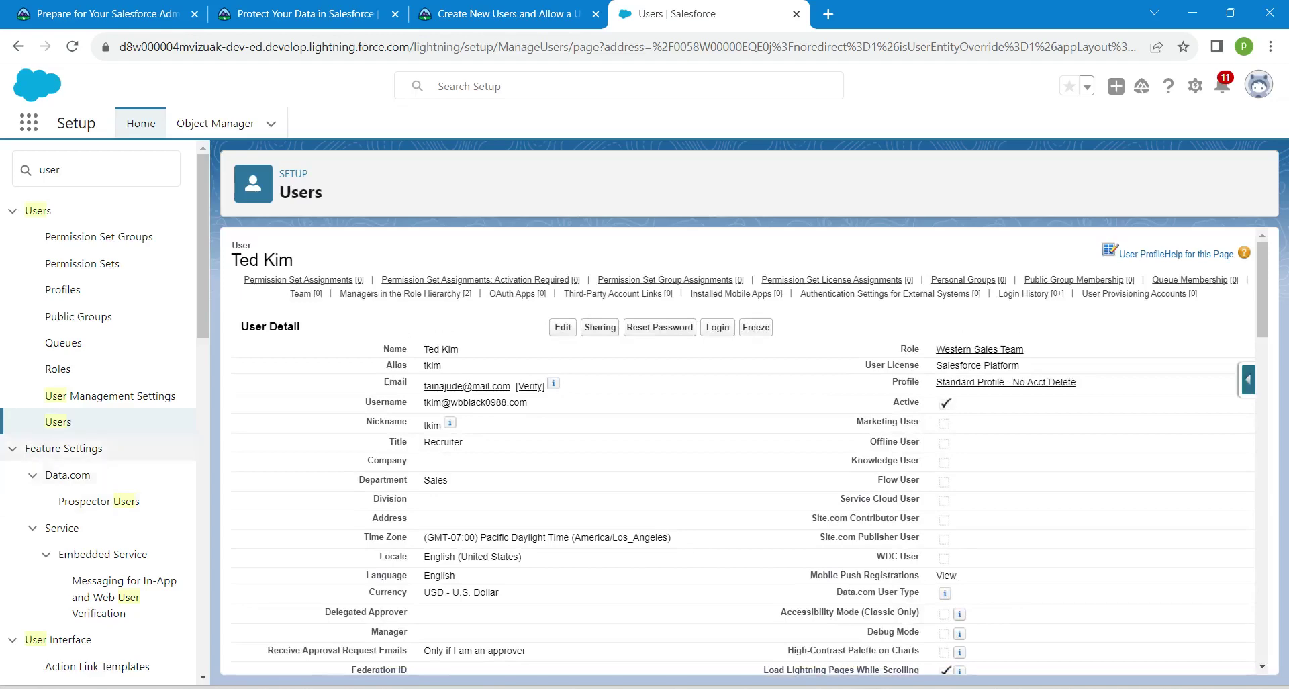
left_click(58, 422)
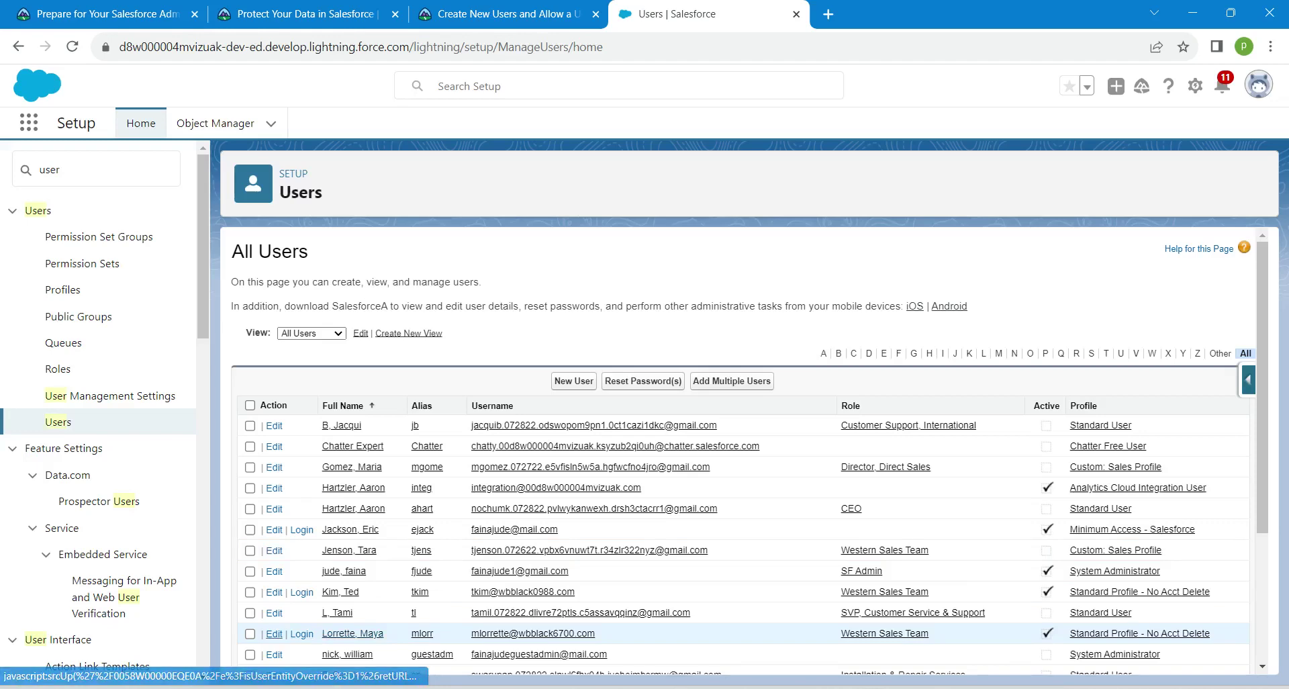
Step: Uncheck Active on the Accounts Receivable user, confirm the warning, and save
left_click(274, 633)
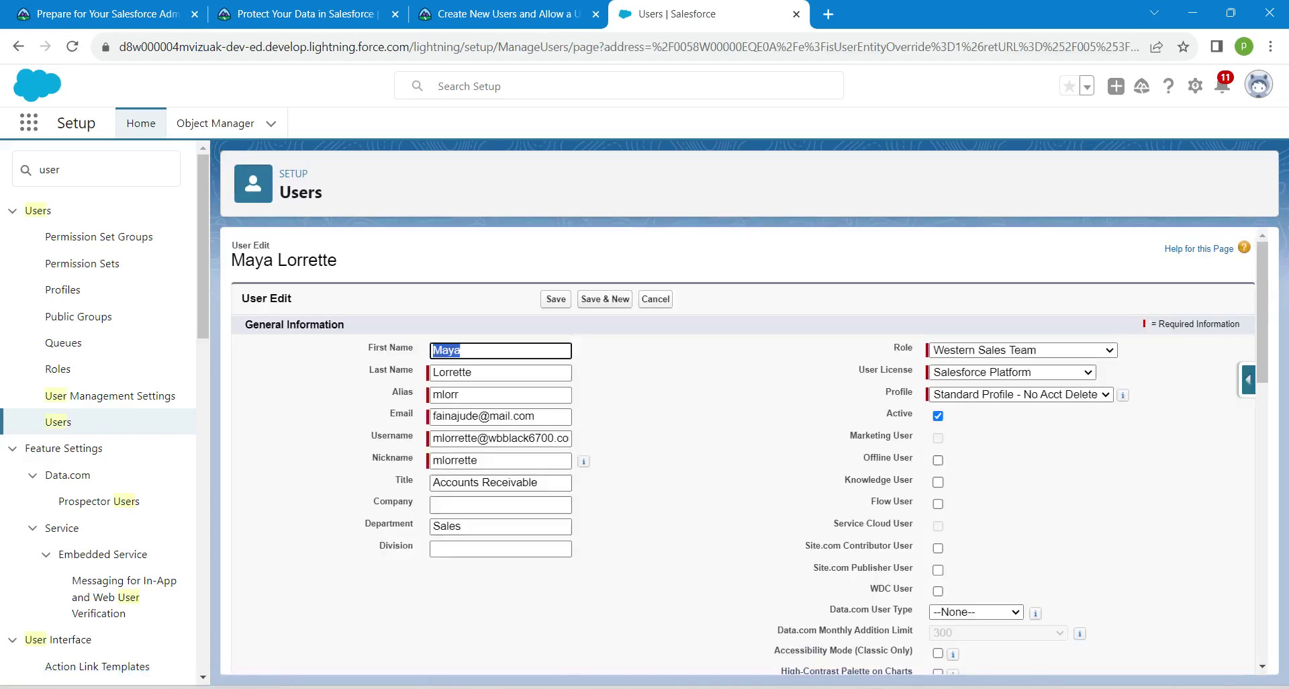
left_click(937, 416)
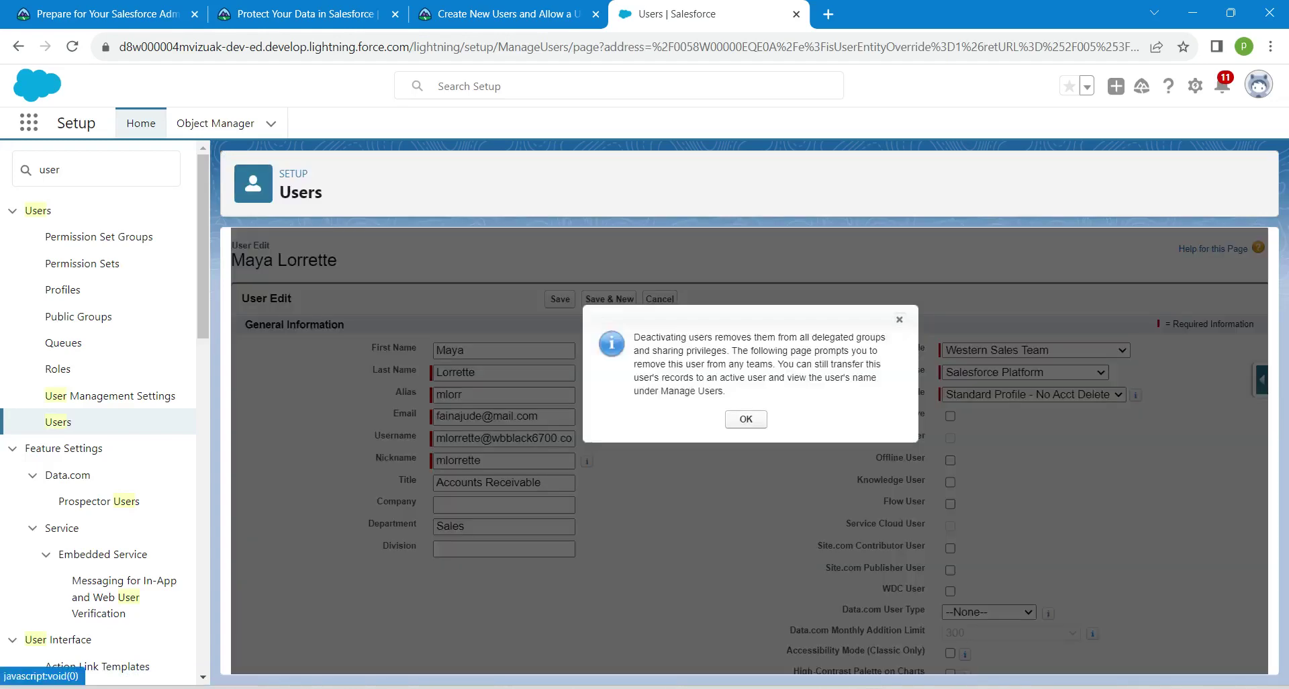
left_click(745, 418)
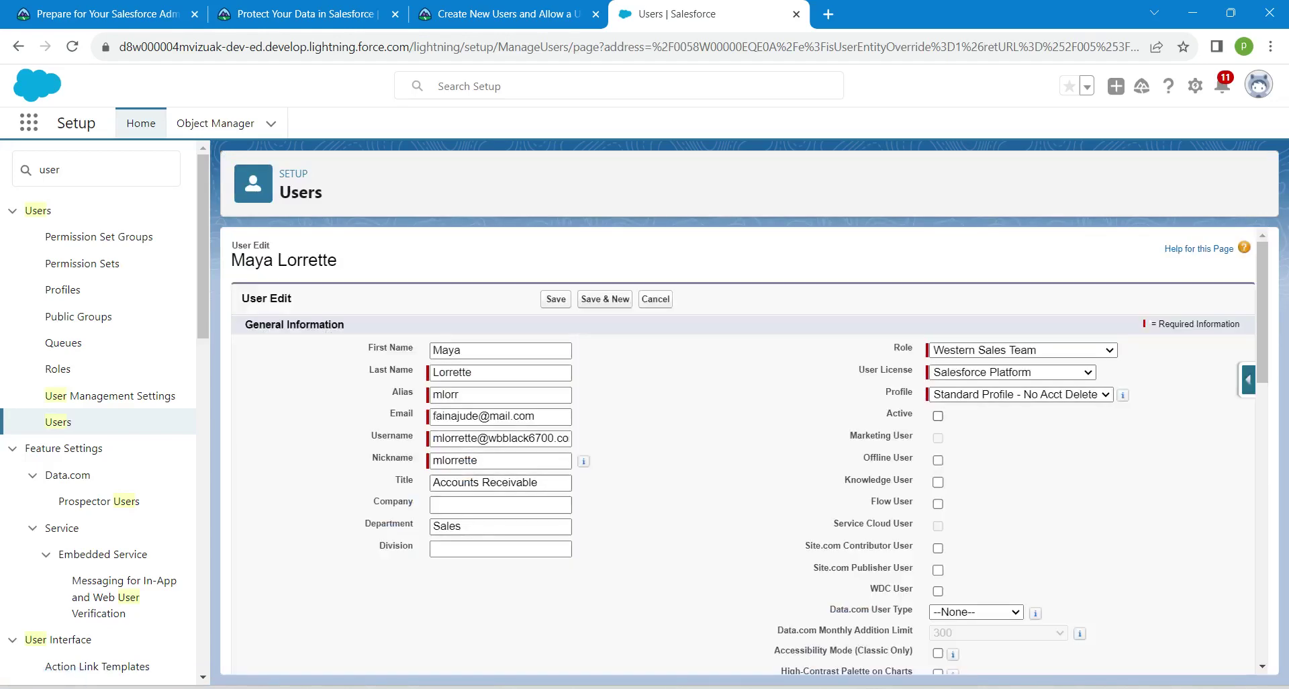
double_click(899, 413)
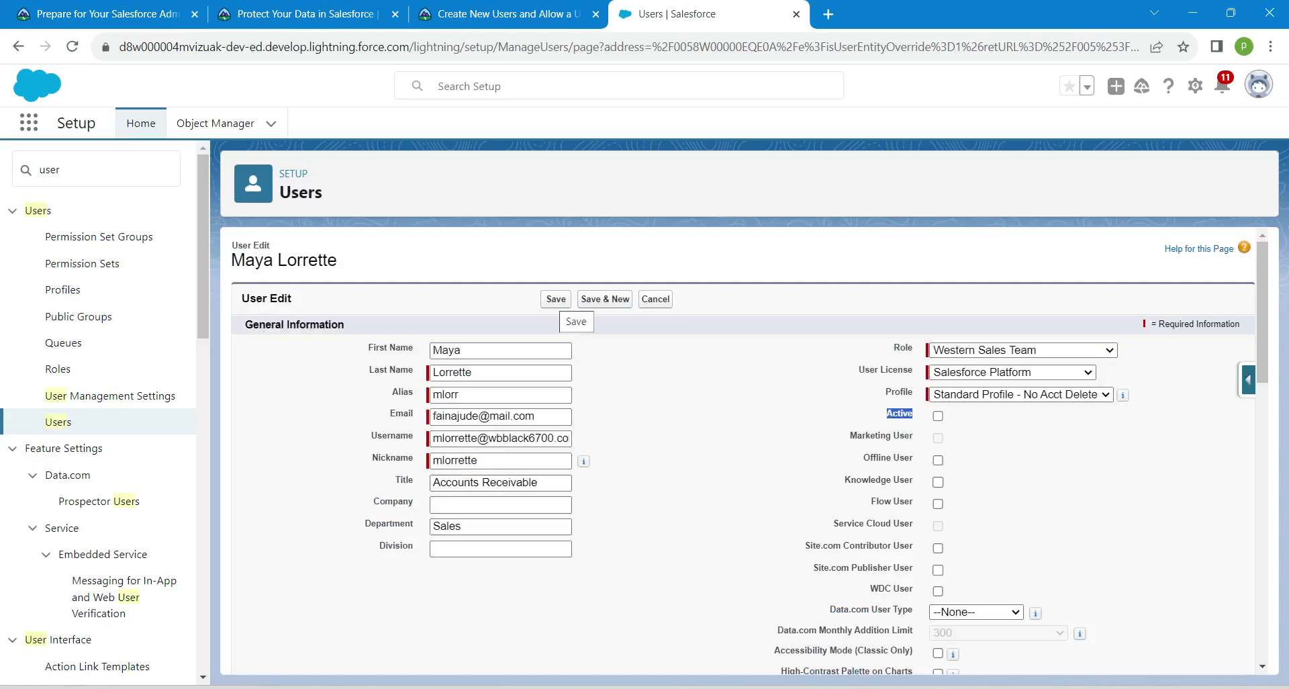
left_click(556, 299)
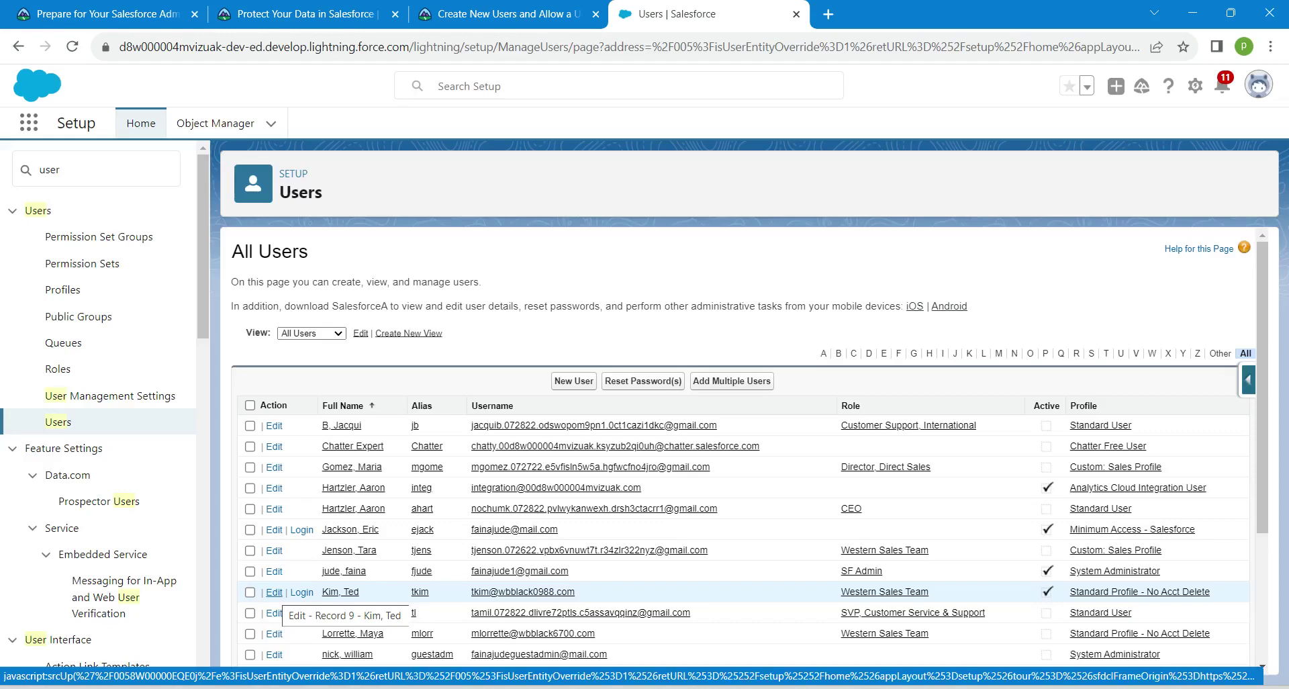
Step: Deactivate and save the Recruiter user, then start a new user
left_click(274, 592)
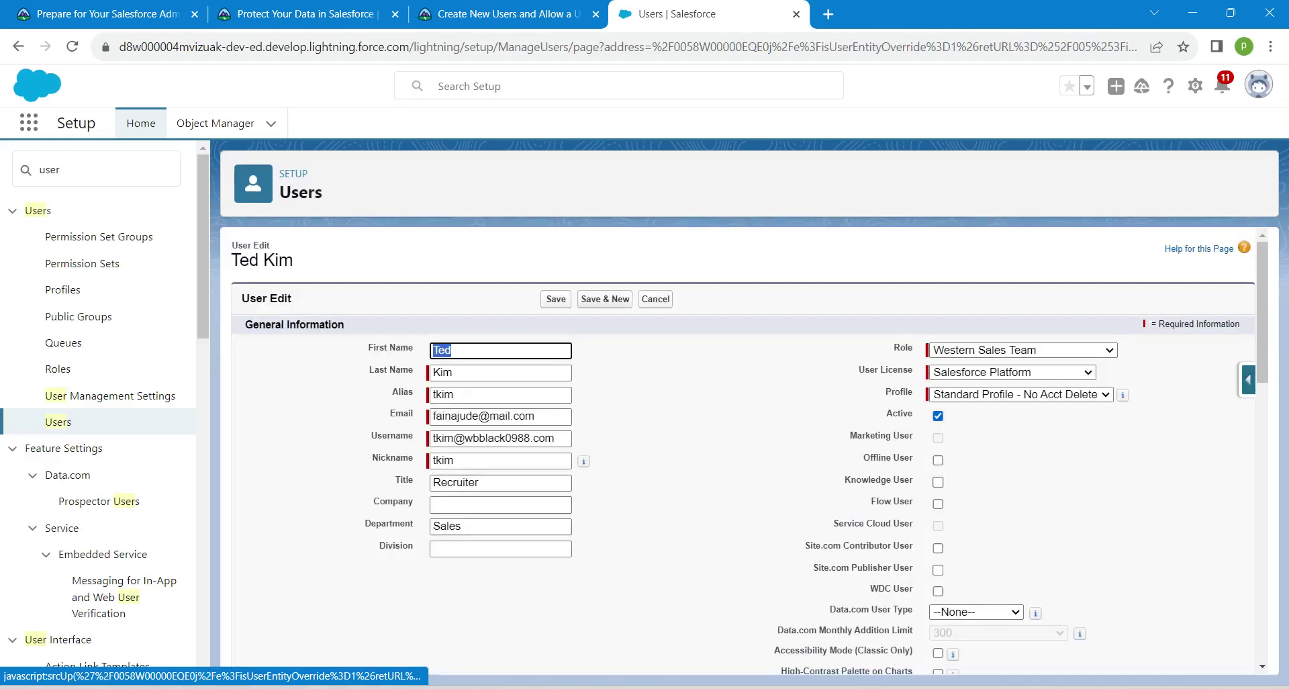
left_click(938, 416)
left_click(746, 418)
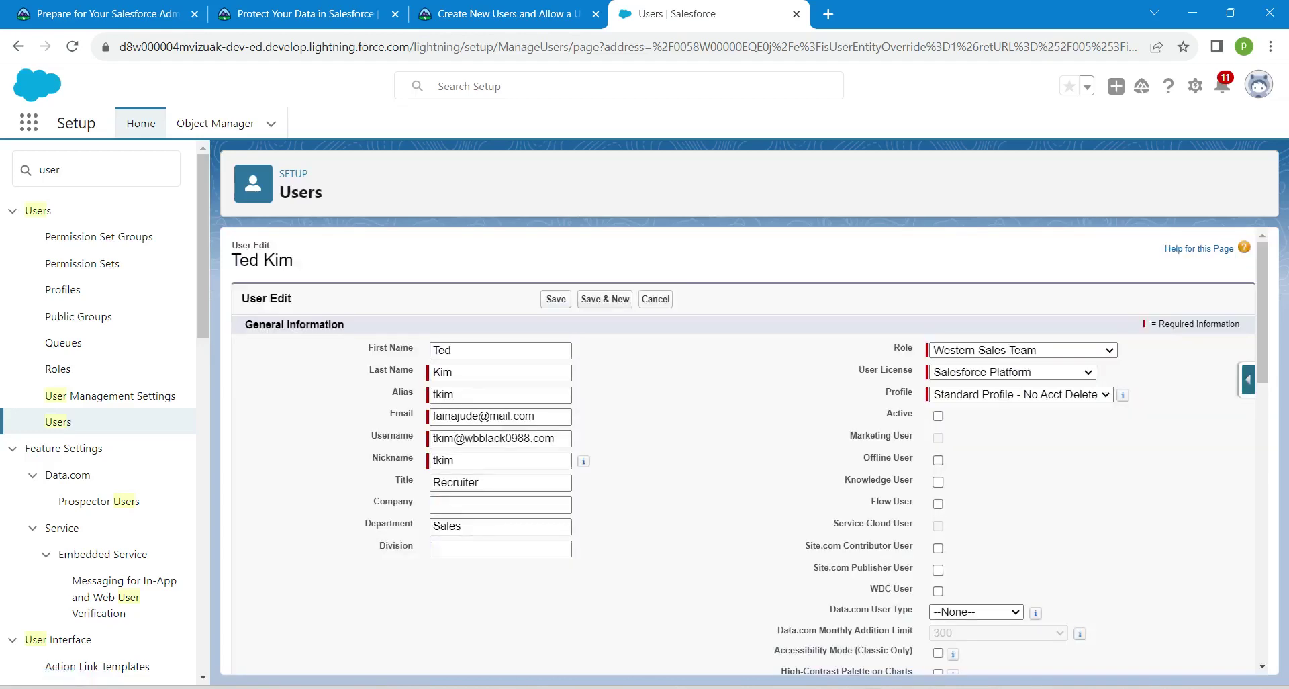
left_click(556, 298)
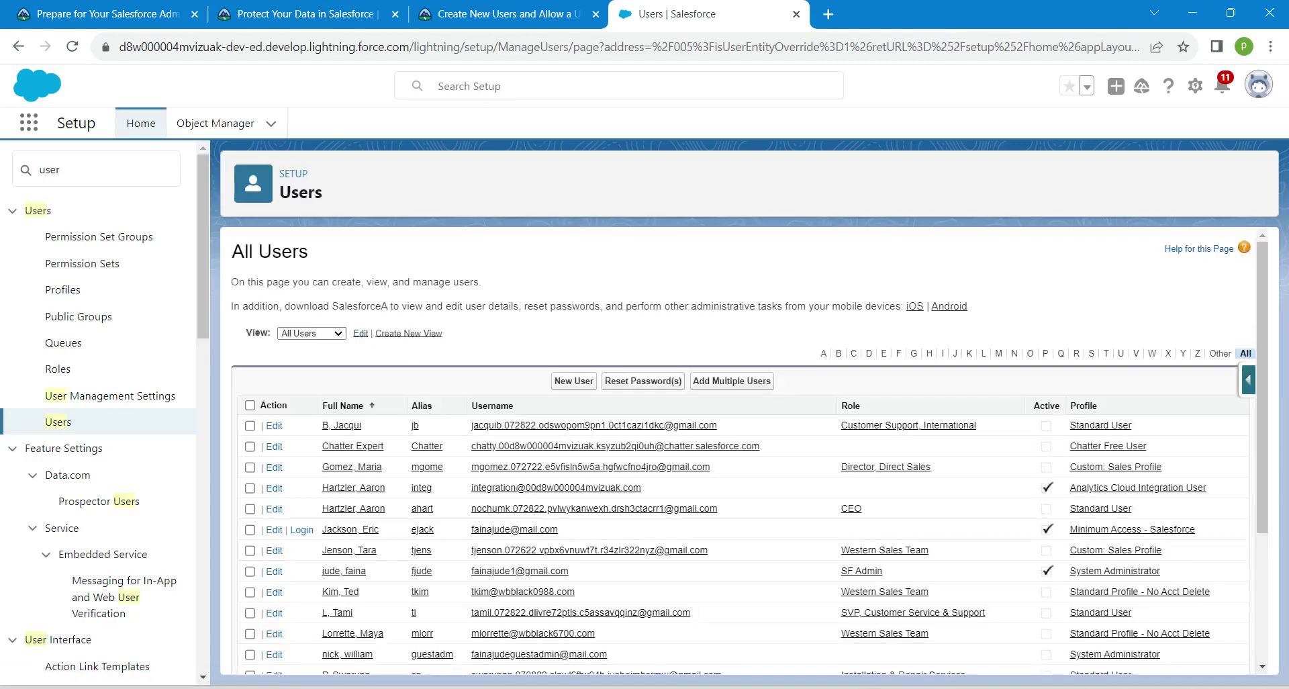
left_click(574, 381)
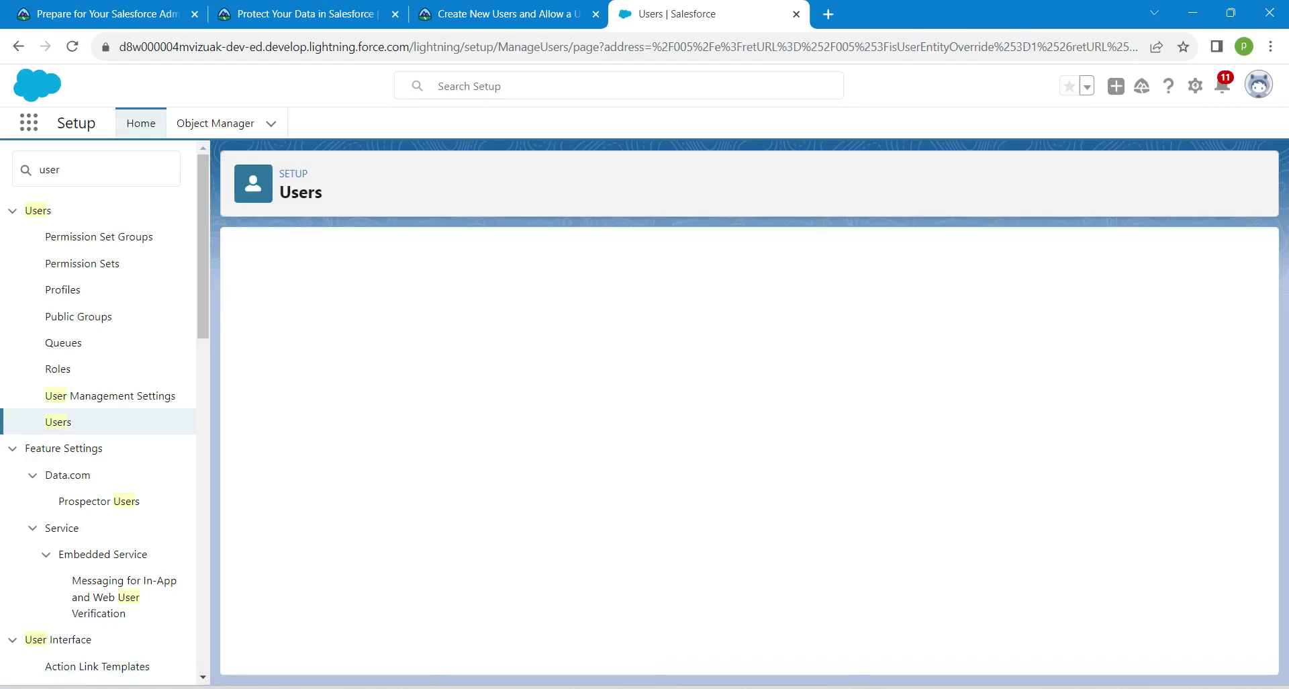
Step: Copy the first name from the Trailhead table into the new user's First Name
left_click(504, 14)
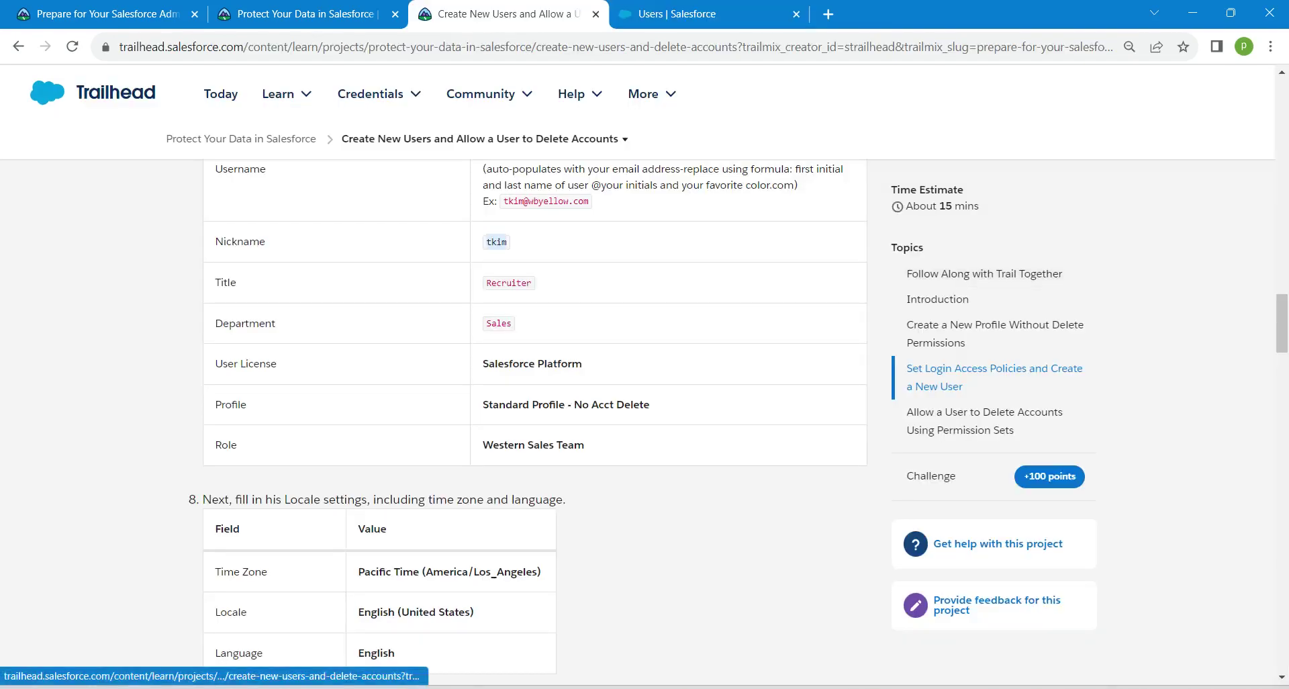
scroll(523, 416, "down", 4)
scroll(523, 416, "down", 8)
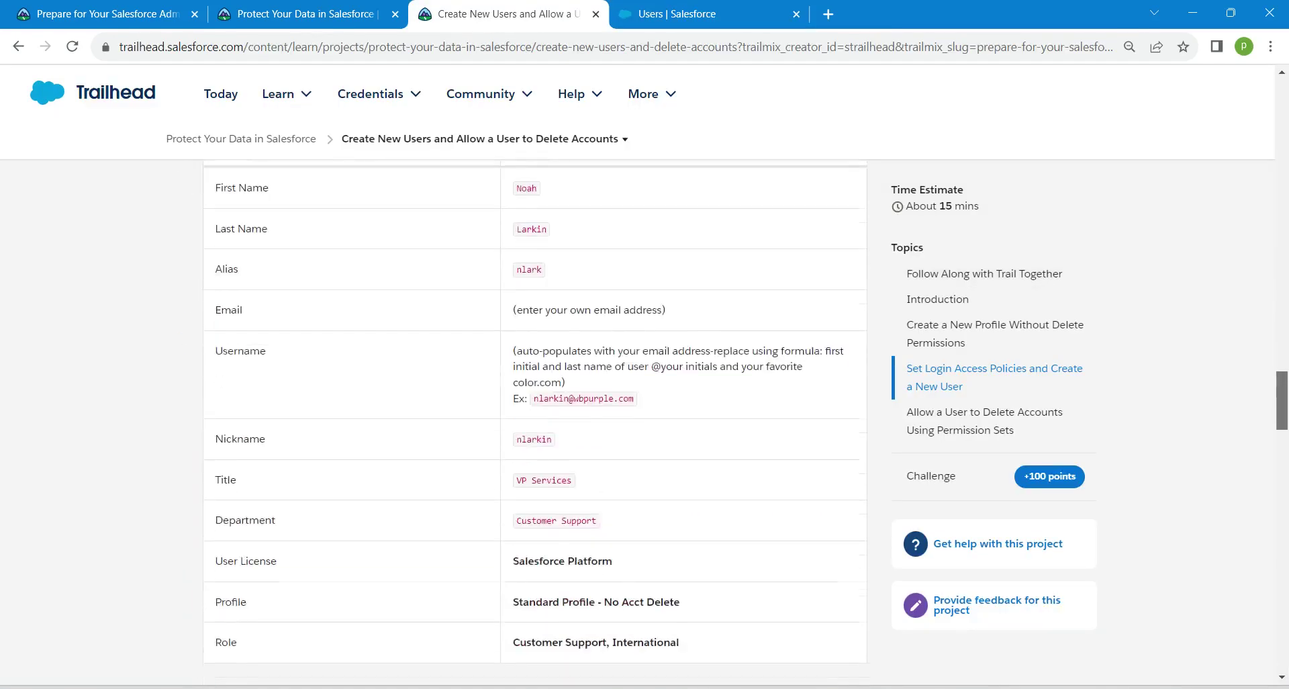
scroll(524, 416, "up", 1)
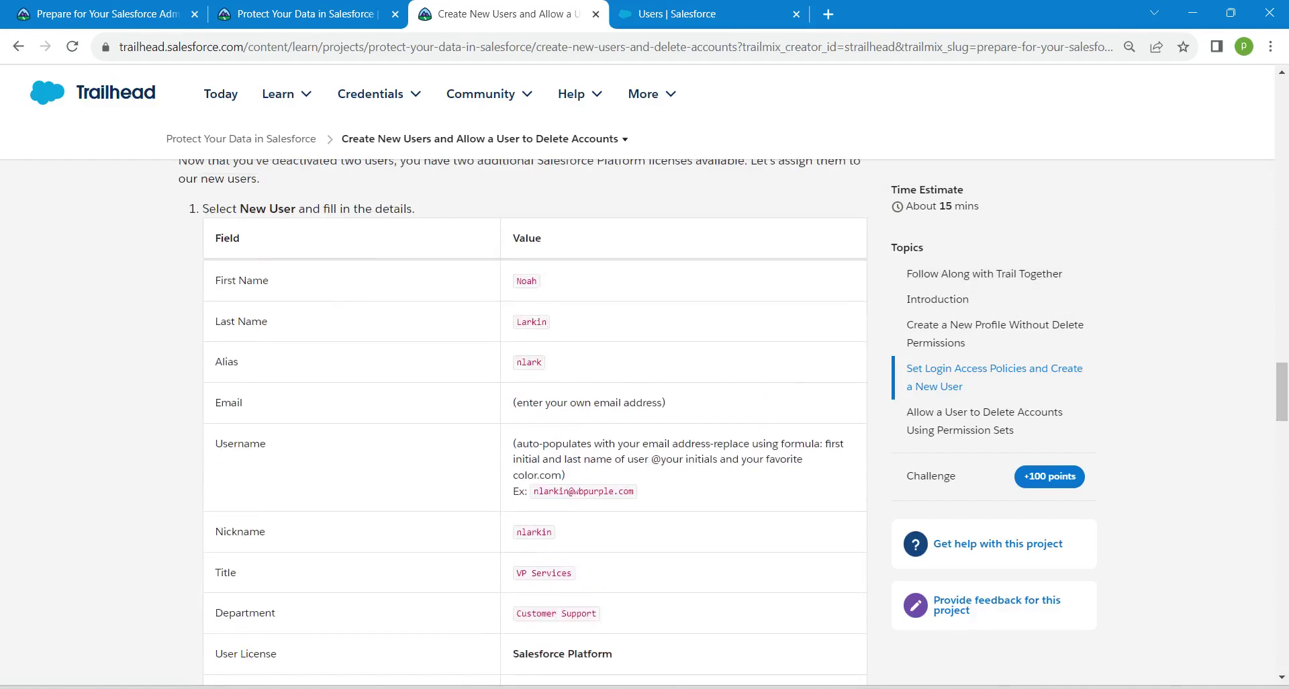
double_click(526, 281)
key("ctrl+c")
key("ctrl+Tab")
key("ctrl+v")
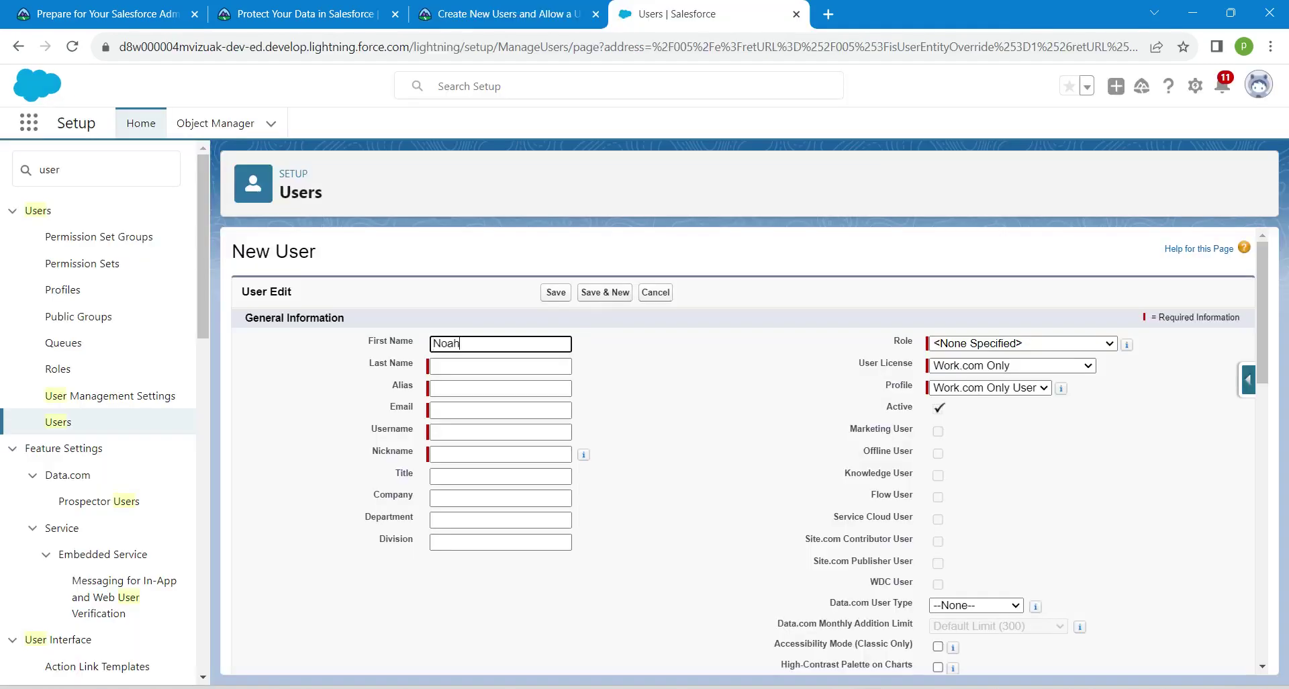
key("alt+Tab")
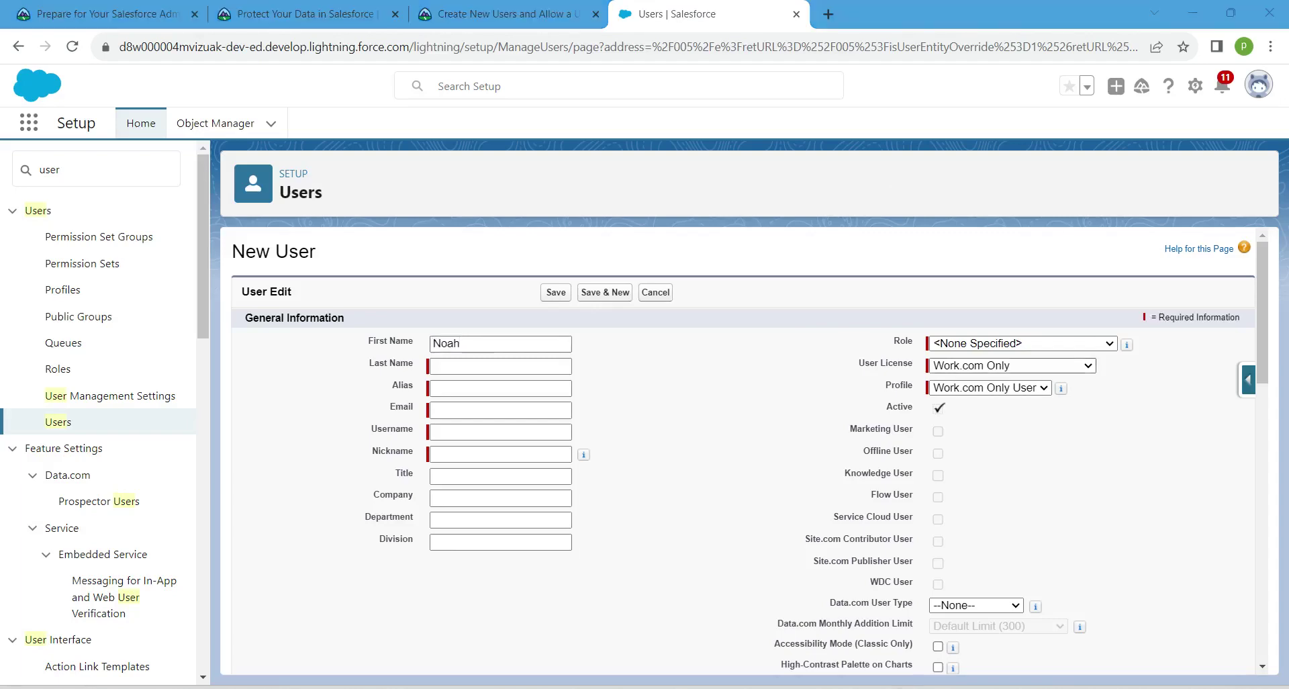
Step: Set Salesforce Platform license, Standard Profile - No Acct Delete, and Customer Support, International role
left_click(1012, 365)
left_click(986, 477)
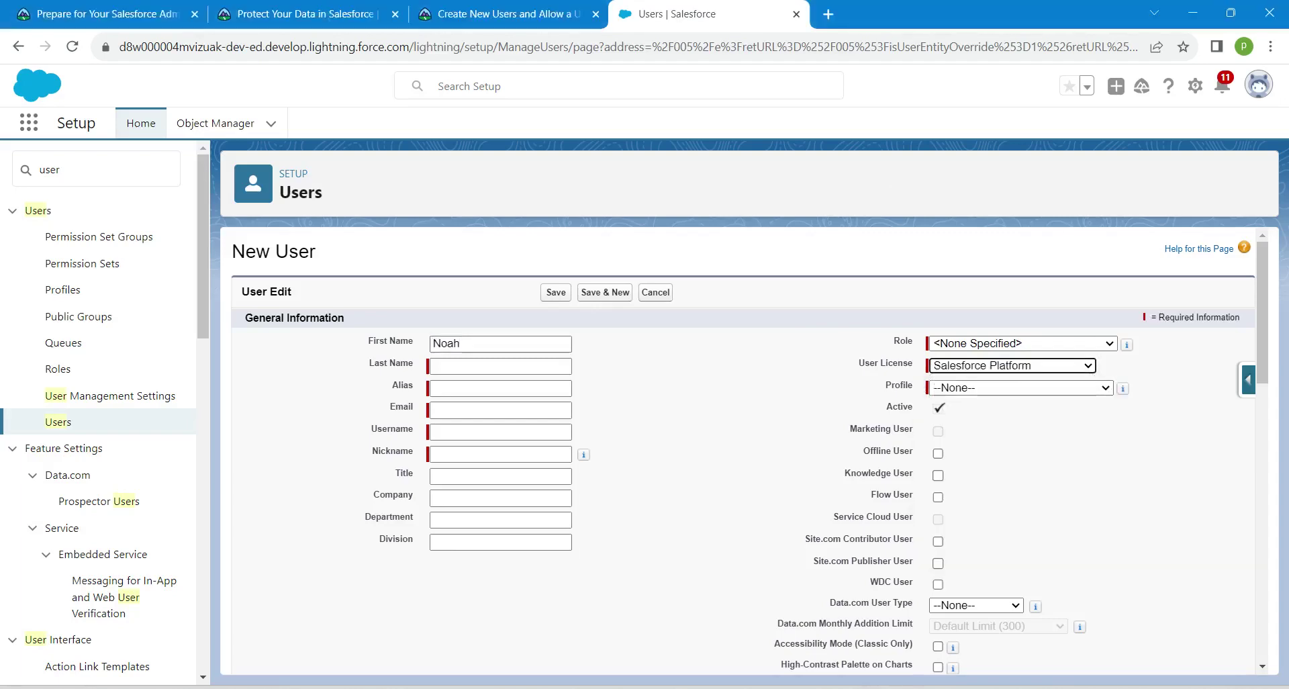
left_click(1020, 388)
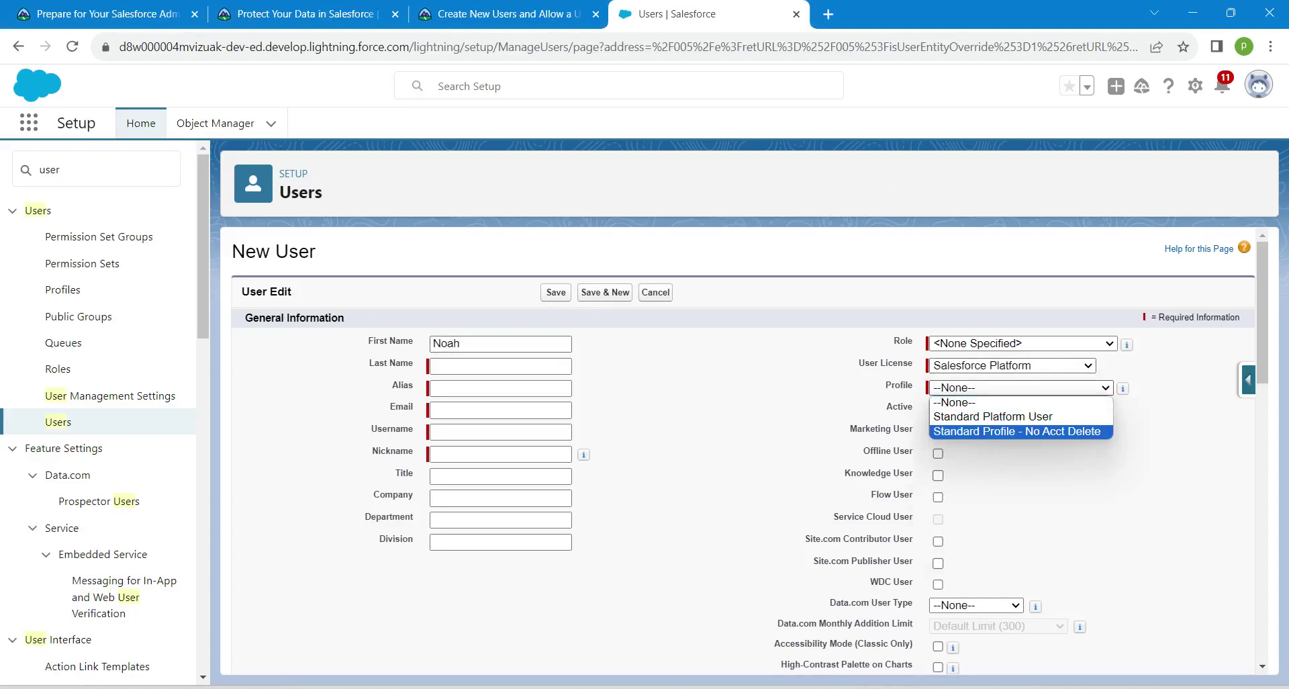
key("Return")
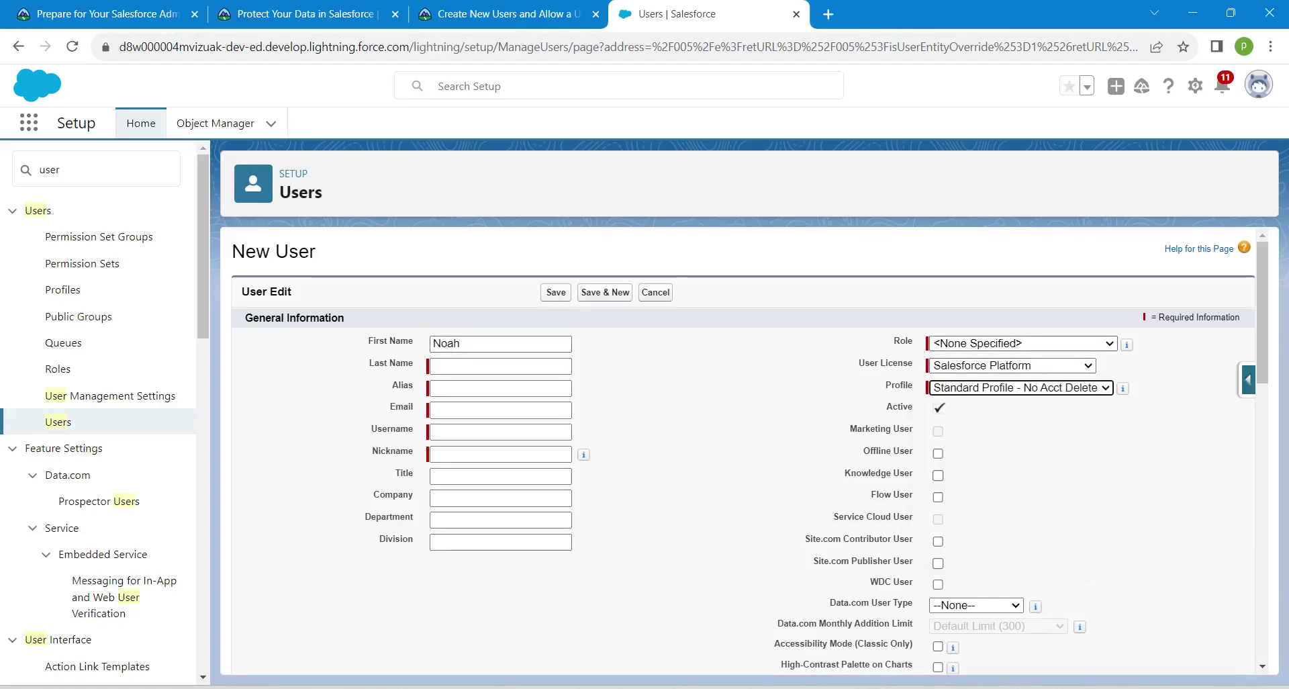
left_click(1020, 343)
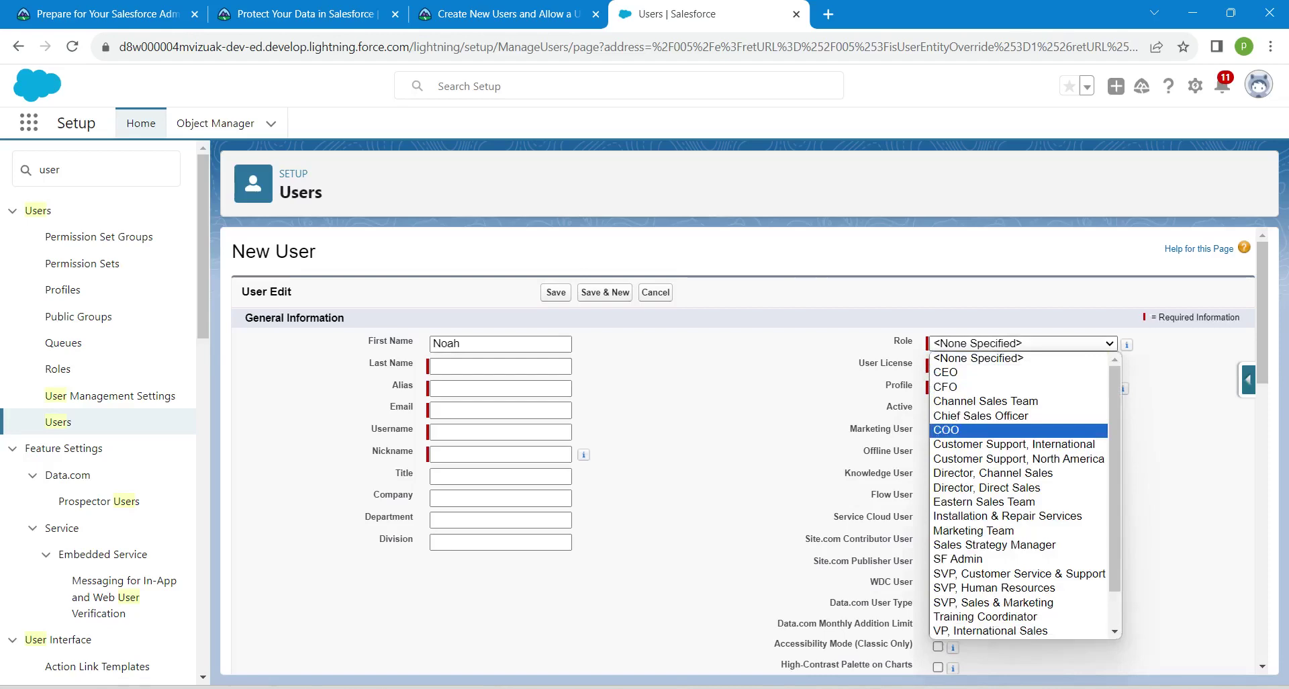
key("Down")
key("Down")
key("Down")
key("Up")
key("Up")
key("Up")
key("Down")
key("Return")
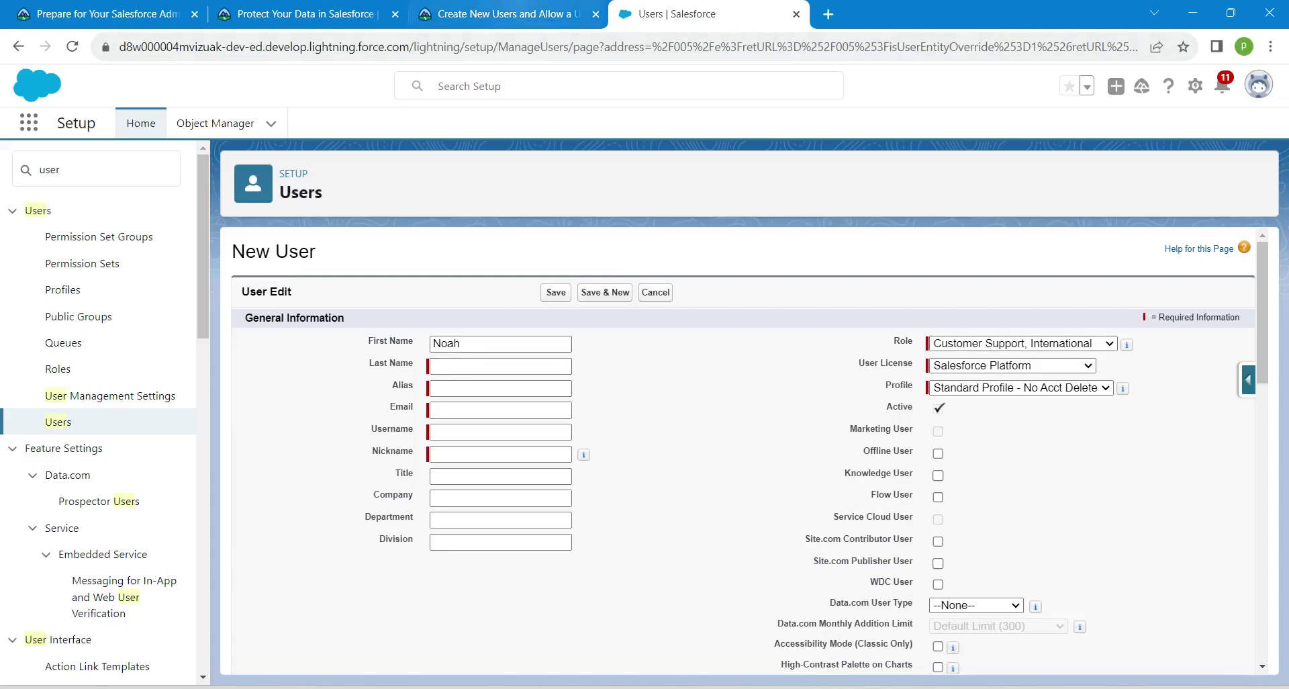
left_click(500, 13)
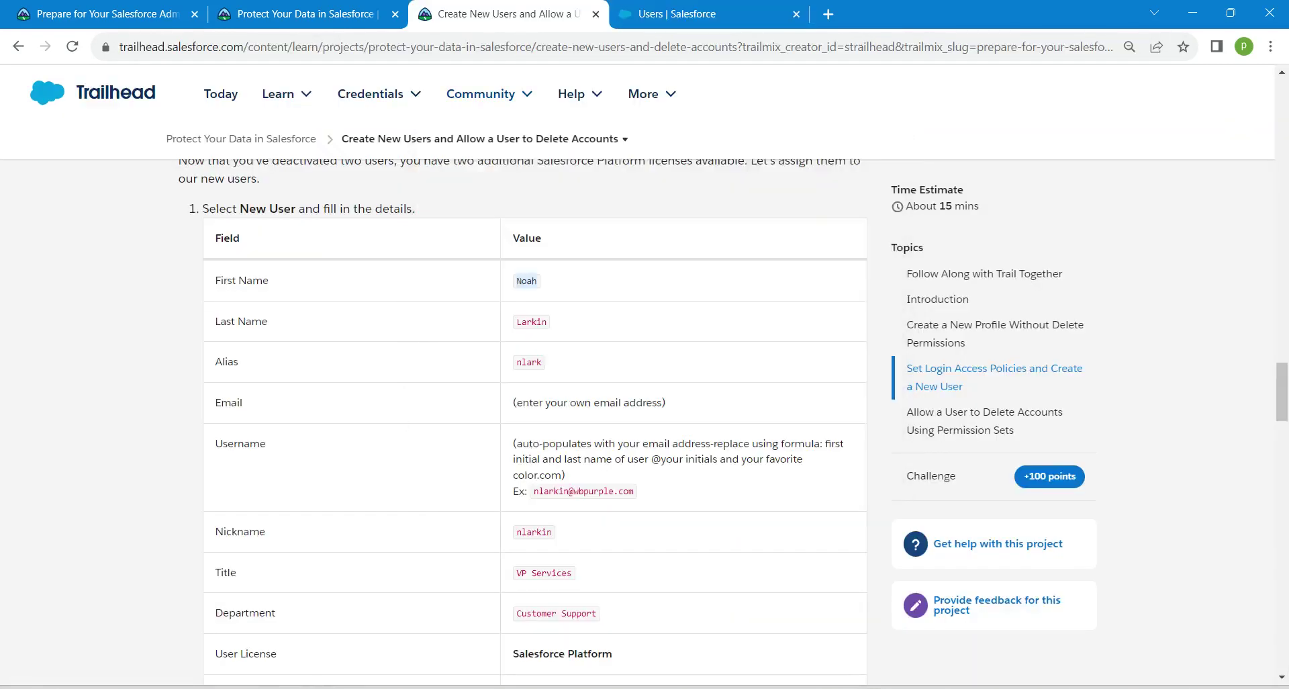
Step: Enter the user's last name so the alias fills in automatically
left_click(678, 13)
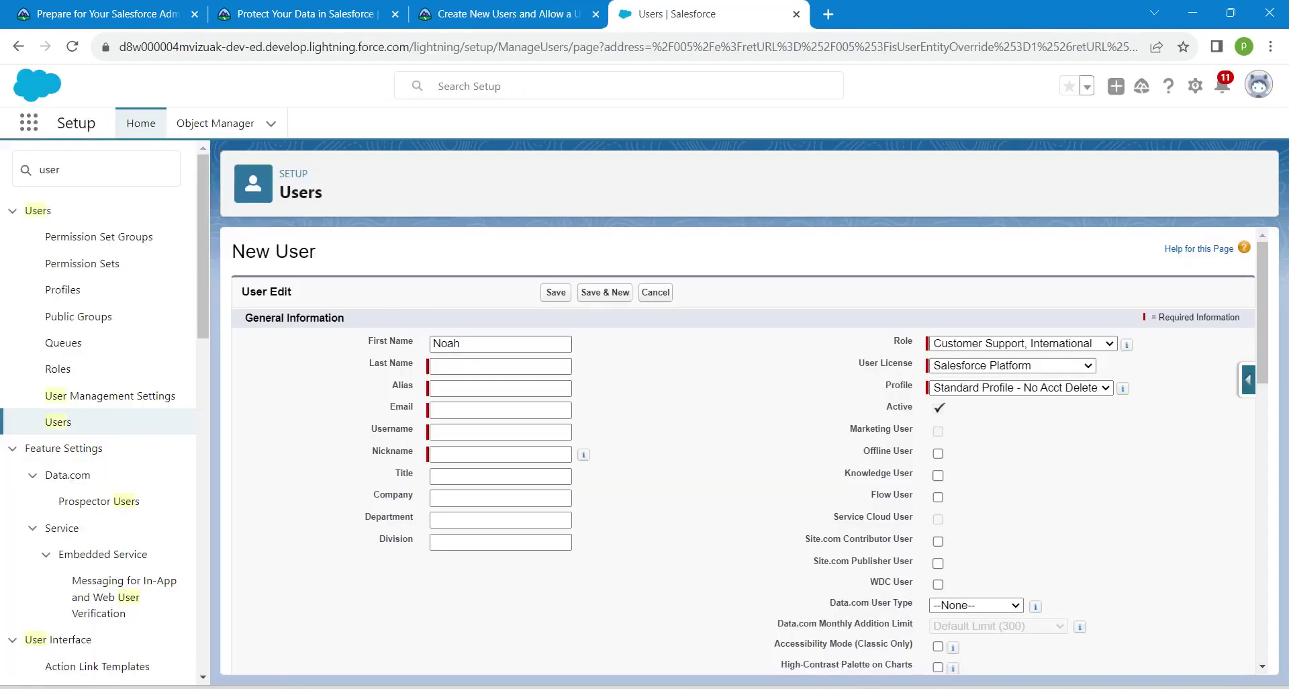
type("Larkin")
key("Tab")
left_click(500, 409)
key("Escape")
Step: Fill in the username from the tutorial and trim its domain
left_click(510, 13)
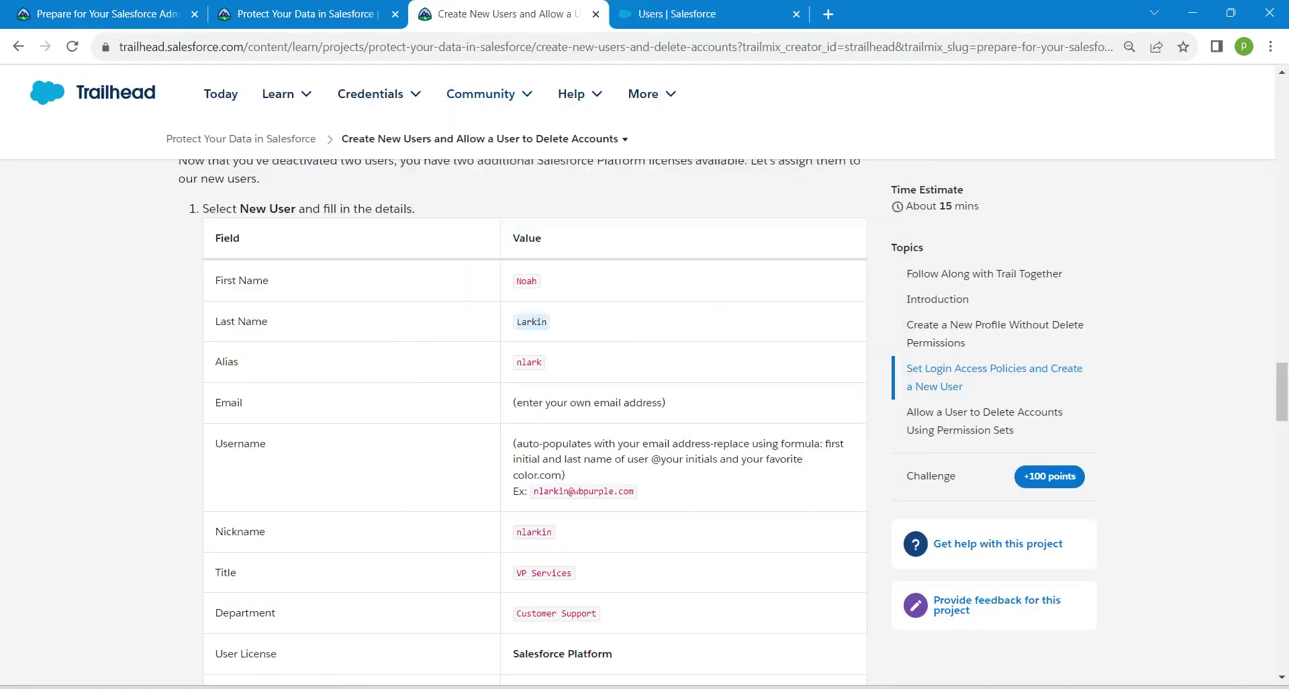
scroll(732, 421, "down", 2)
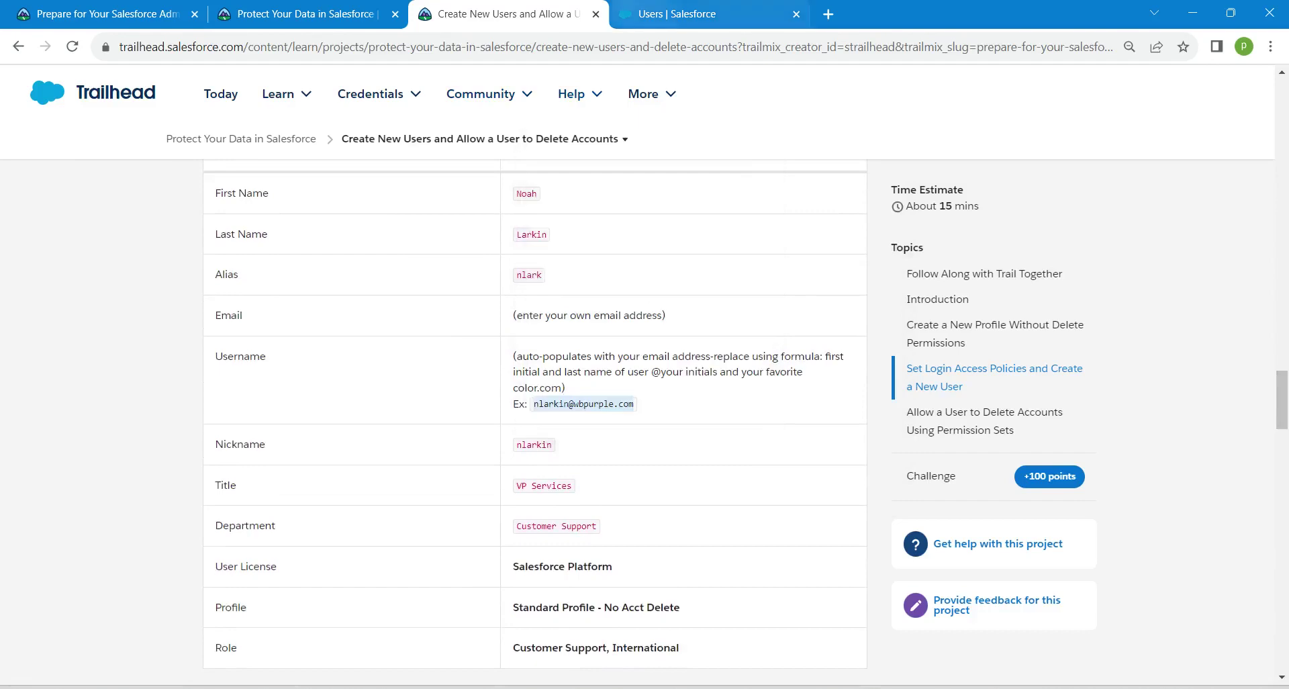
left_click(671, 13)
left_click(500, 432)
key("ctrl+v")
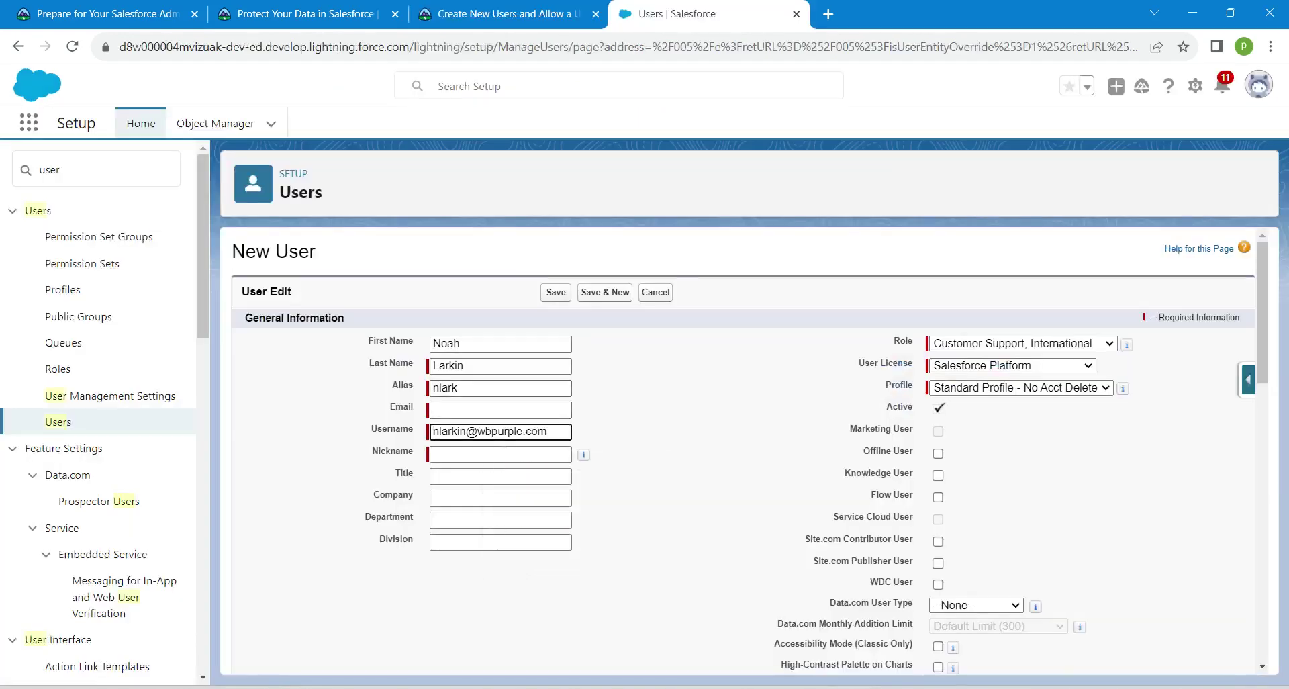
left_click(523, 430)
key("BackSpace")
key("BackSpace")
key("BackSpace")
key("Tab")
Step: Replace the generated nickname with the copied nickname value
left_click(510, 13)
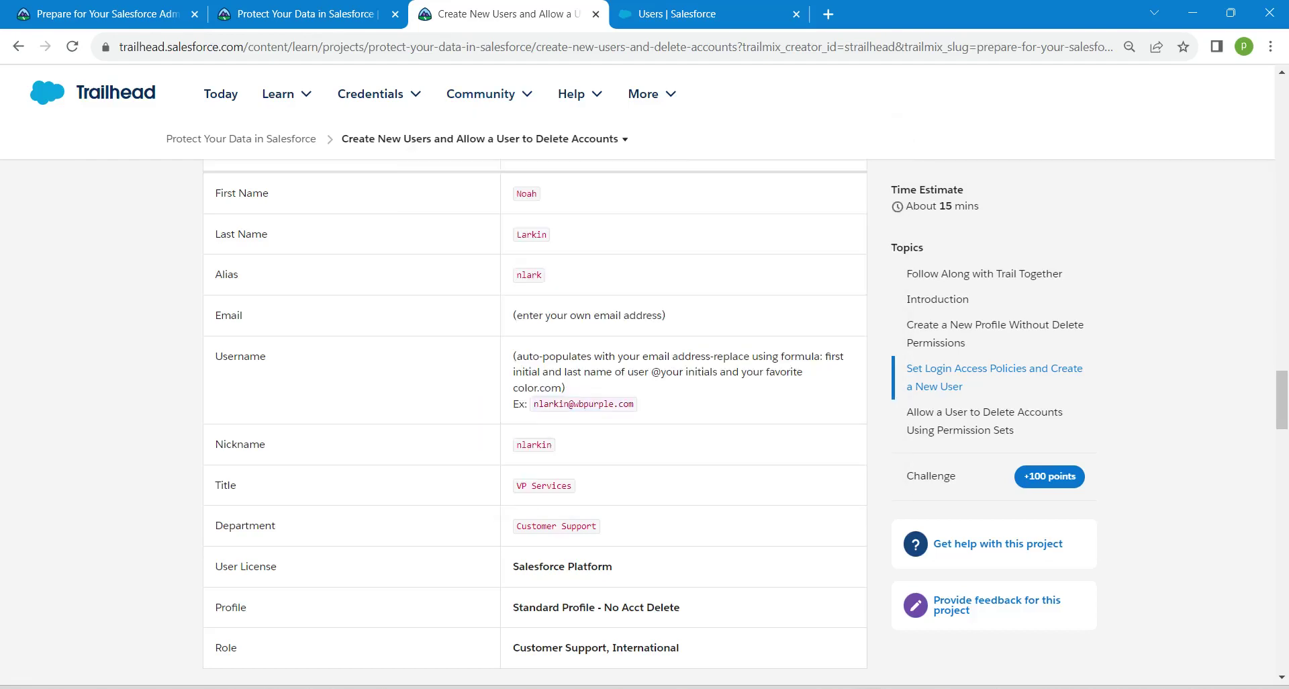
key("ctrl+Tab")
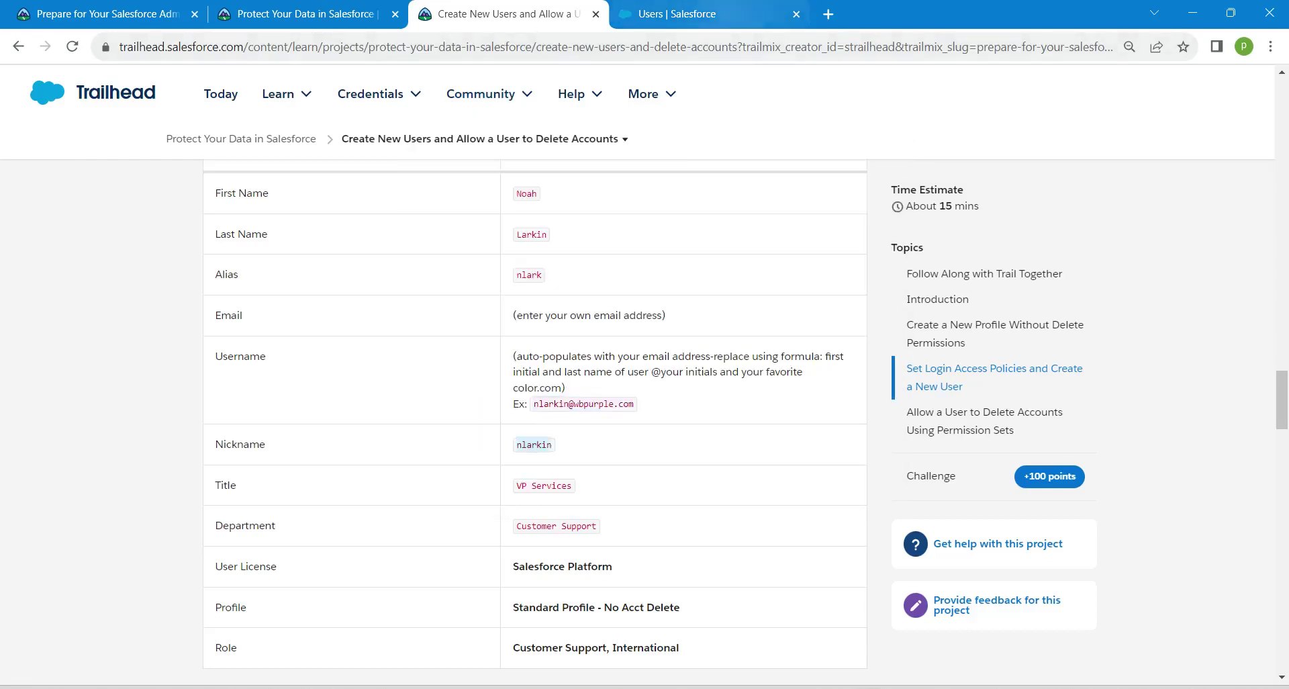
key("ctrl+a")
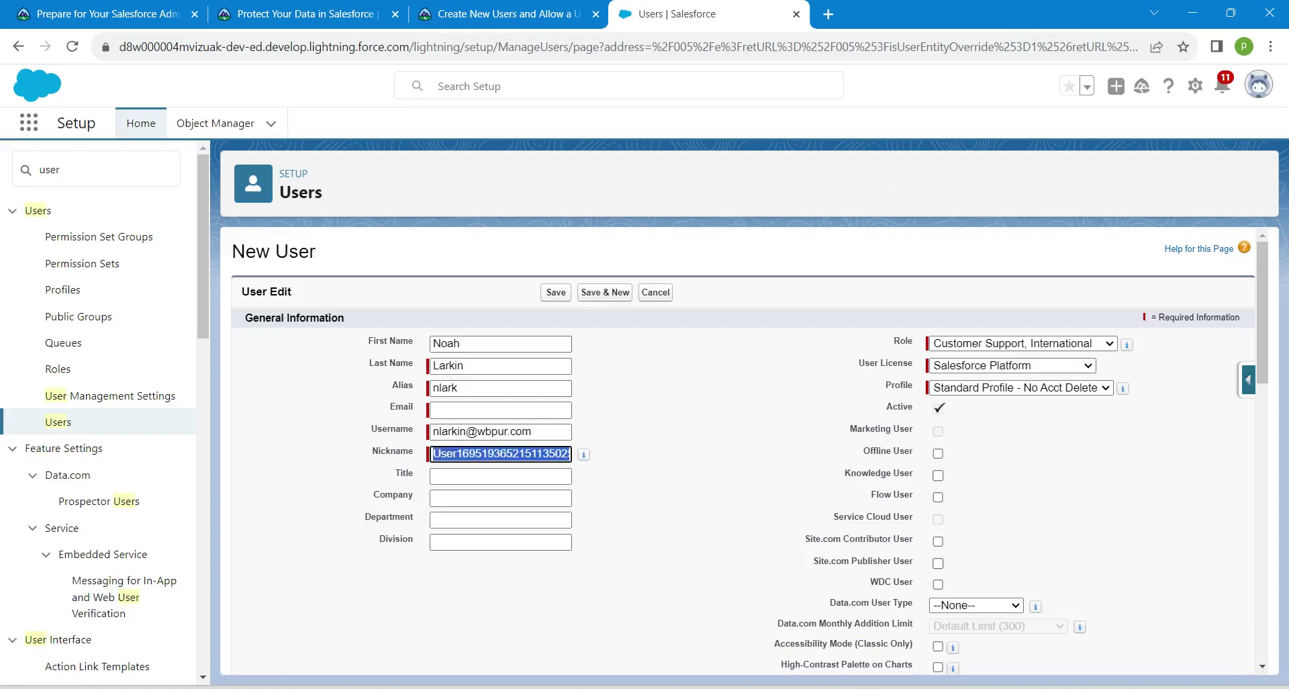
type("nlarkin")
key("Tab")
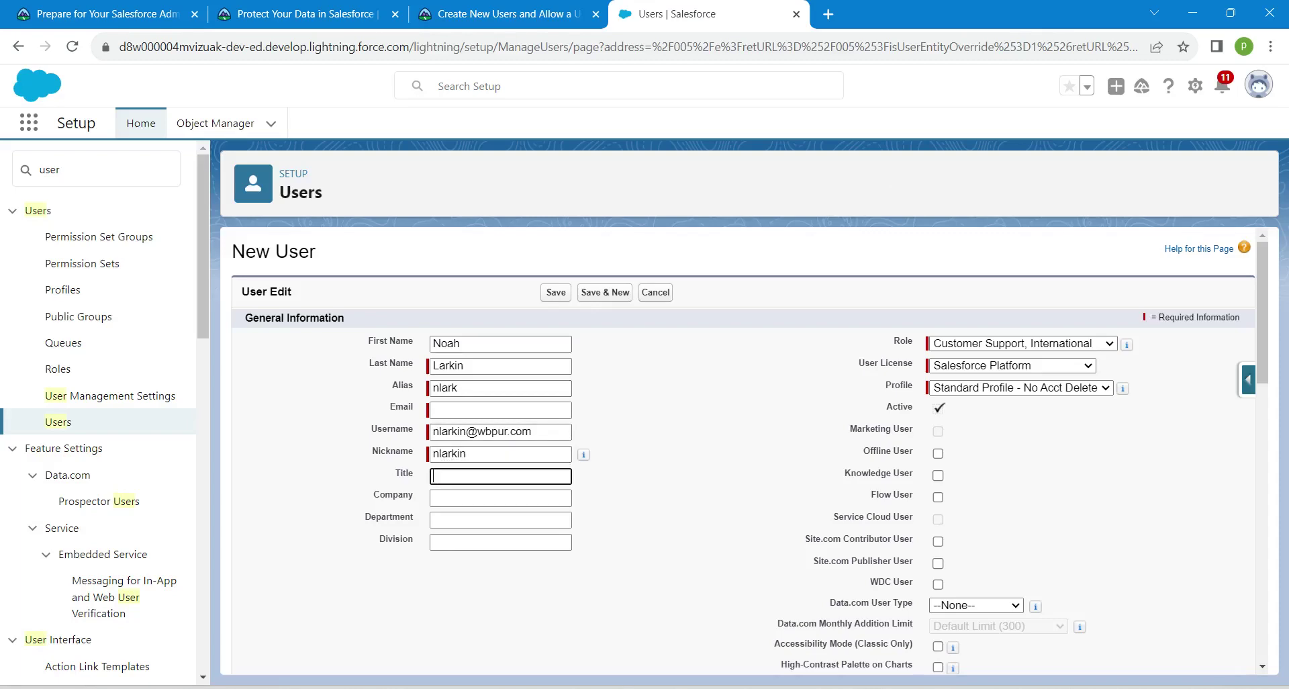
Step: Set the Title to VP Services
left_click(510, 14)
mouse_move(480, 93)
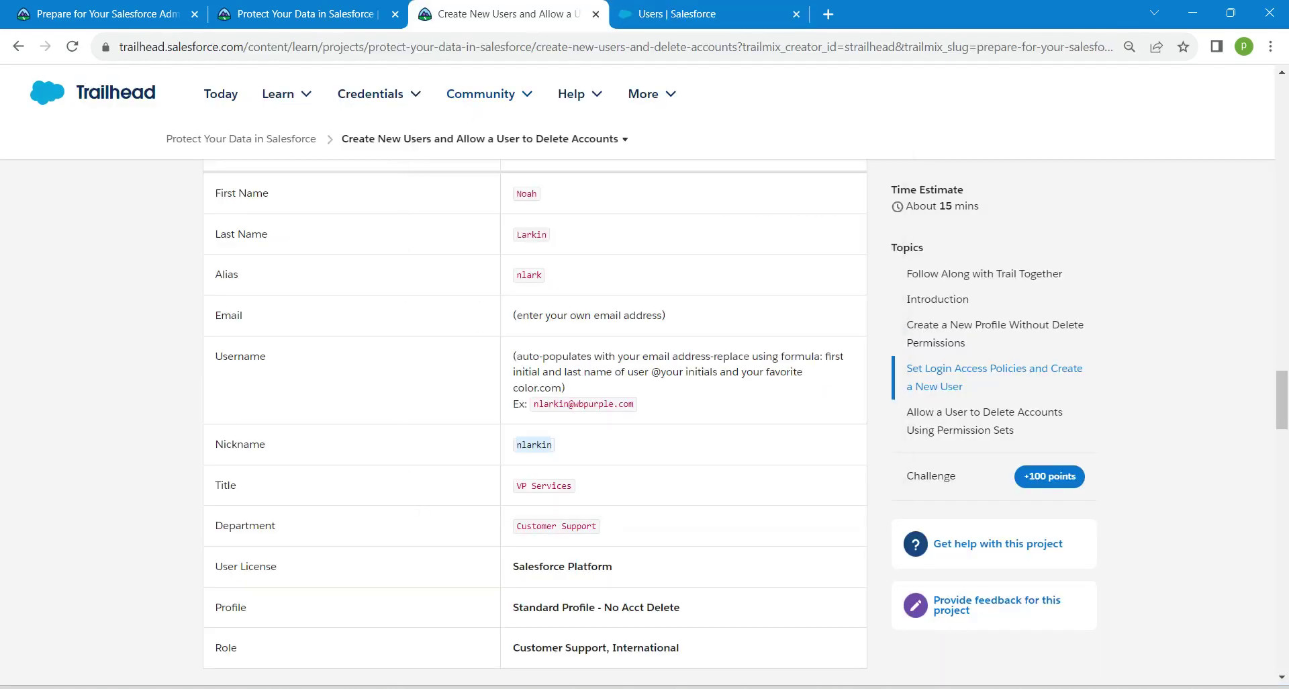
left_click_drag(515, 485, 572, 486)
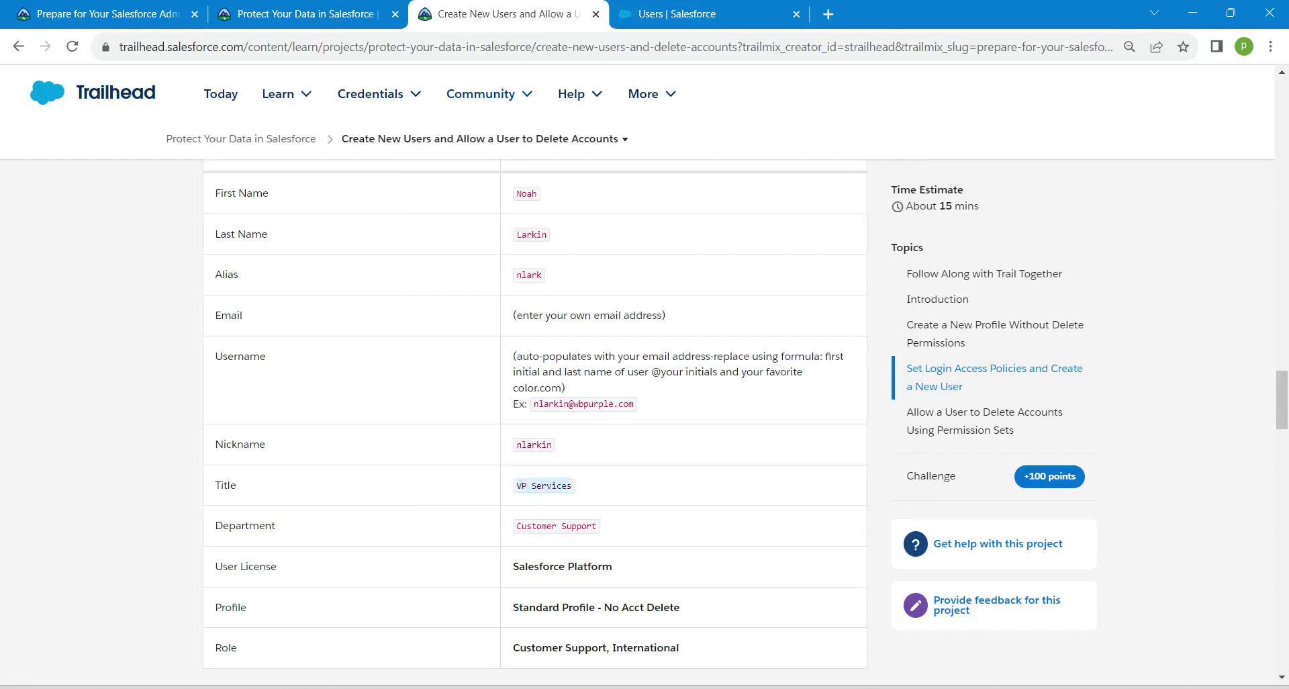
left_click(705, 14)
type("VP Services")
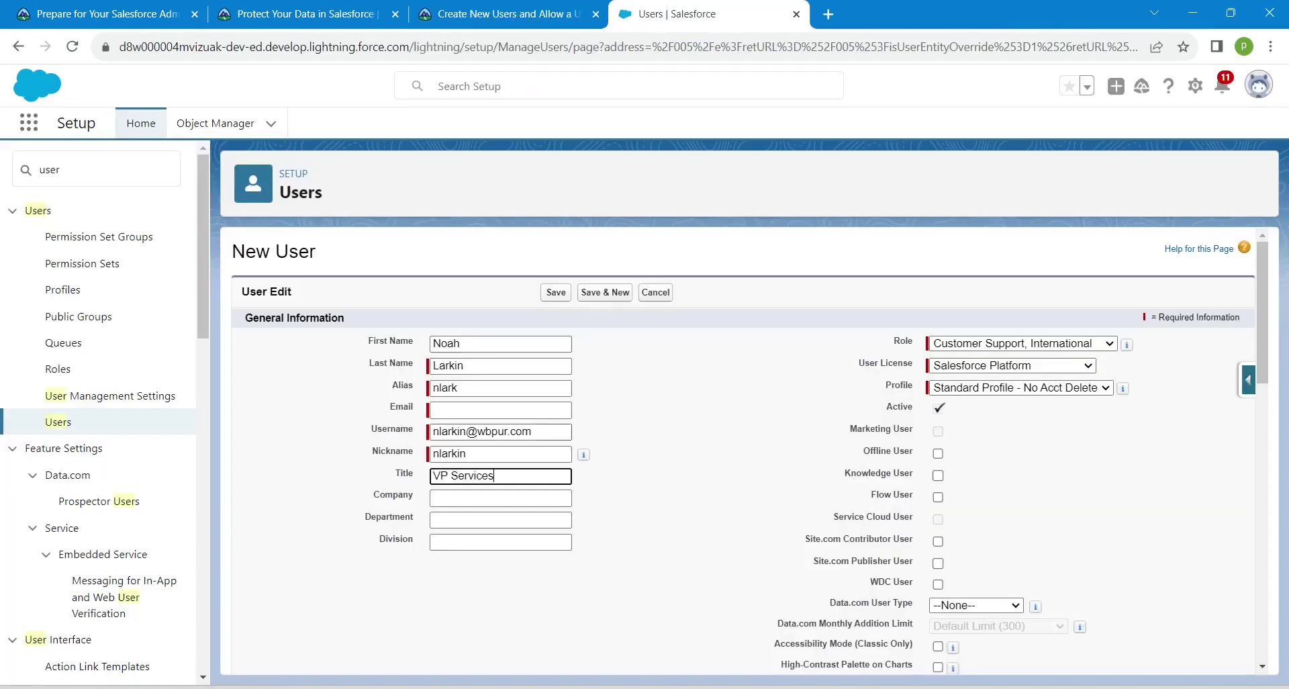
key("Tab")
key("Tab")
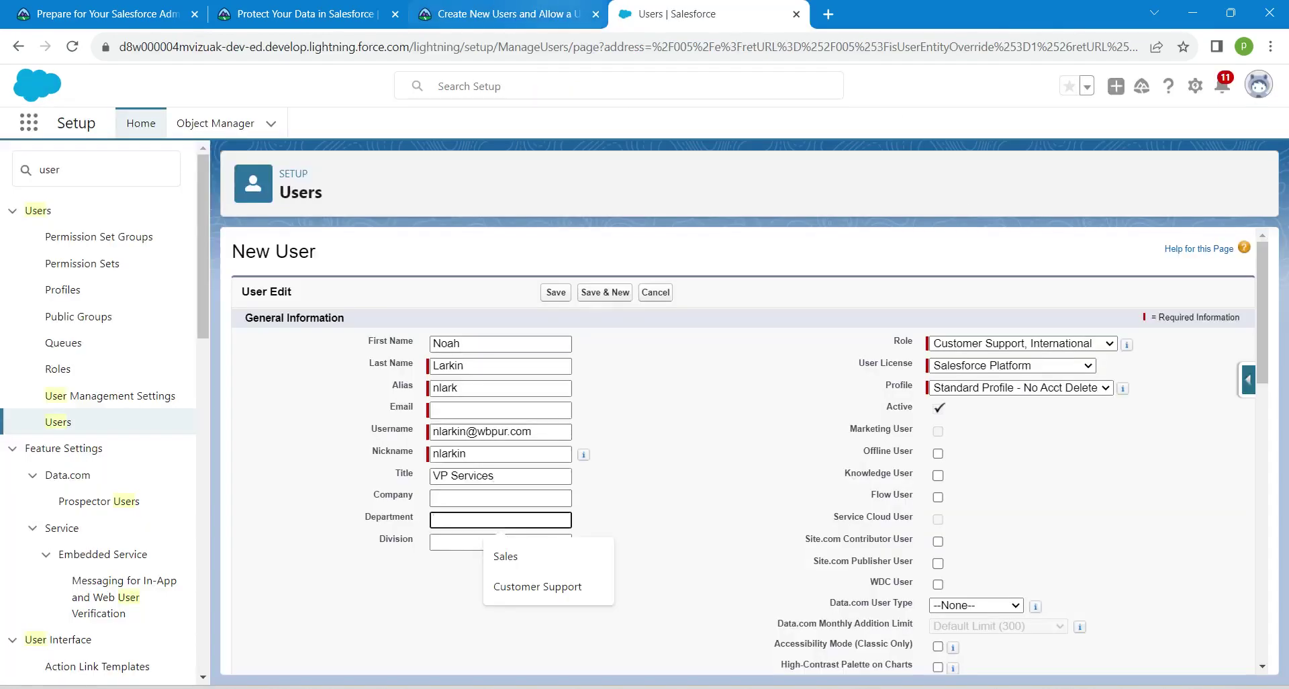
Step: Set Department to Customer Support and paste the user's e-mail address
left_click(510, 14)
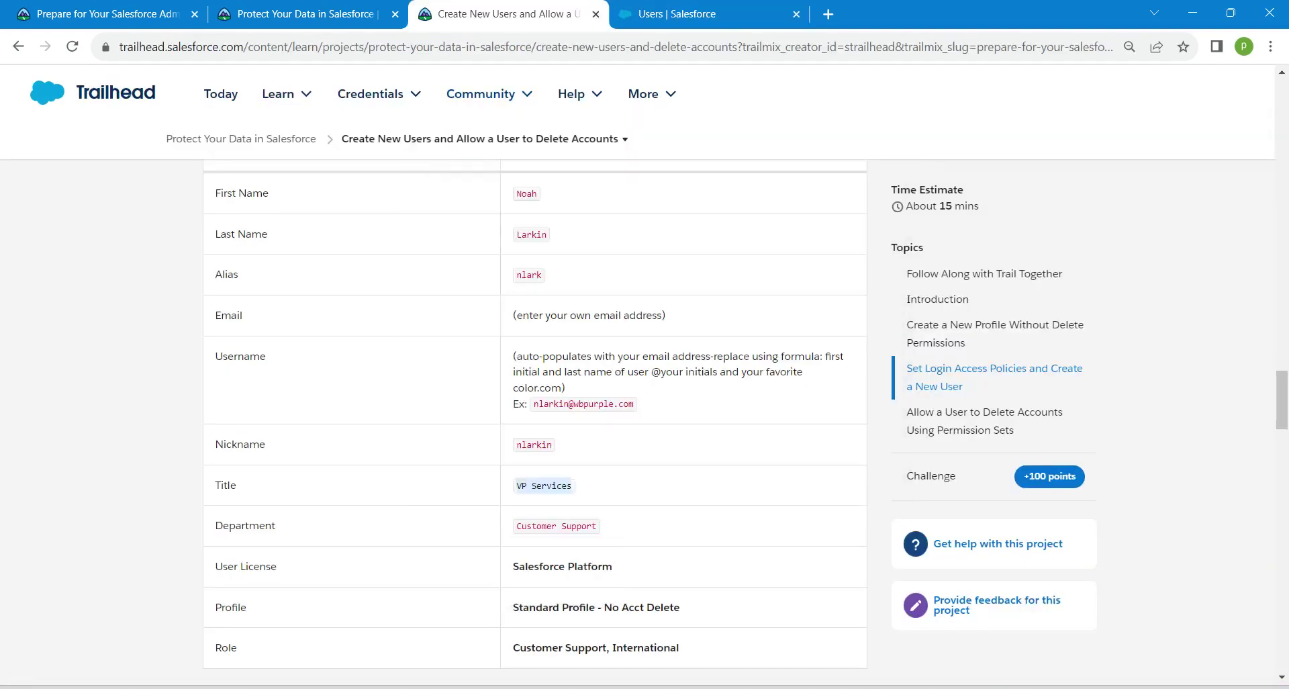
triple_click(555, 526)
key("ctrl+c")
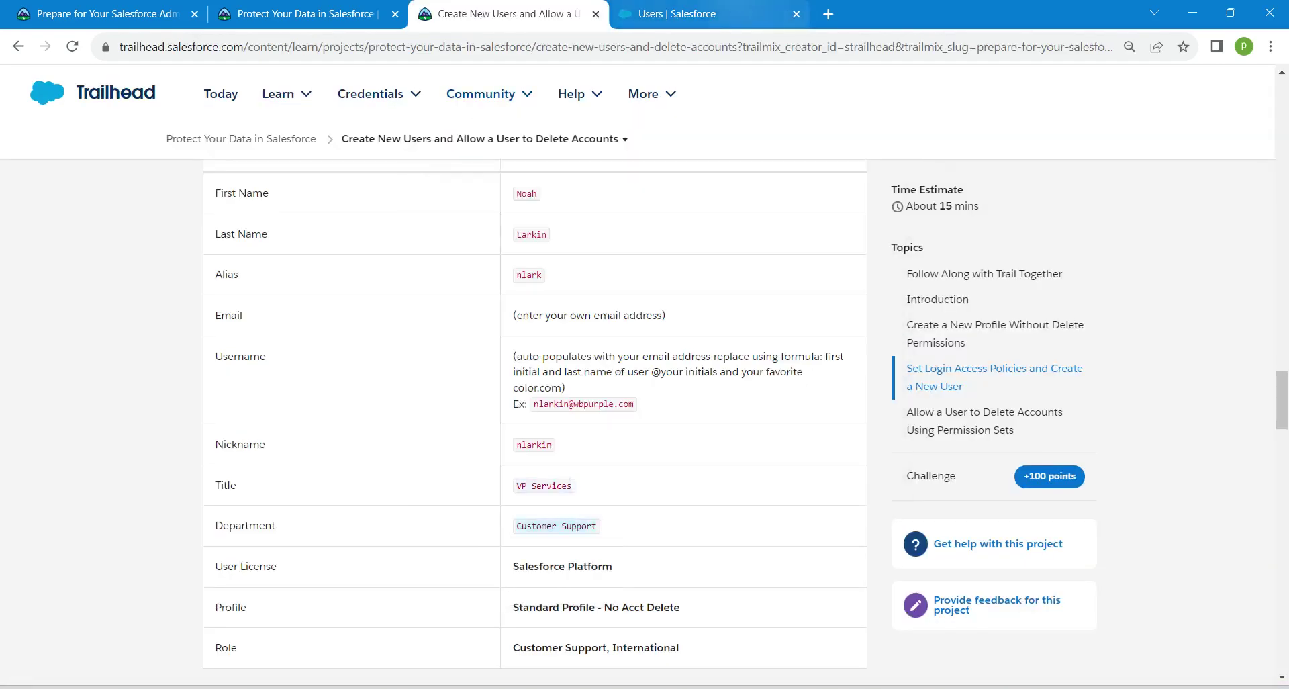
left_click(678, 14)
key("ctrl+v")
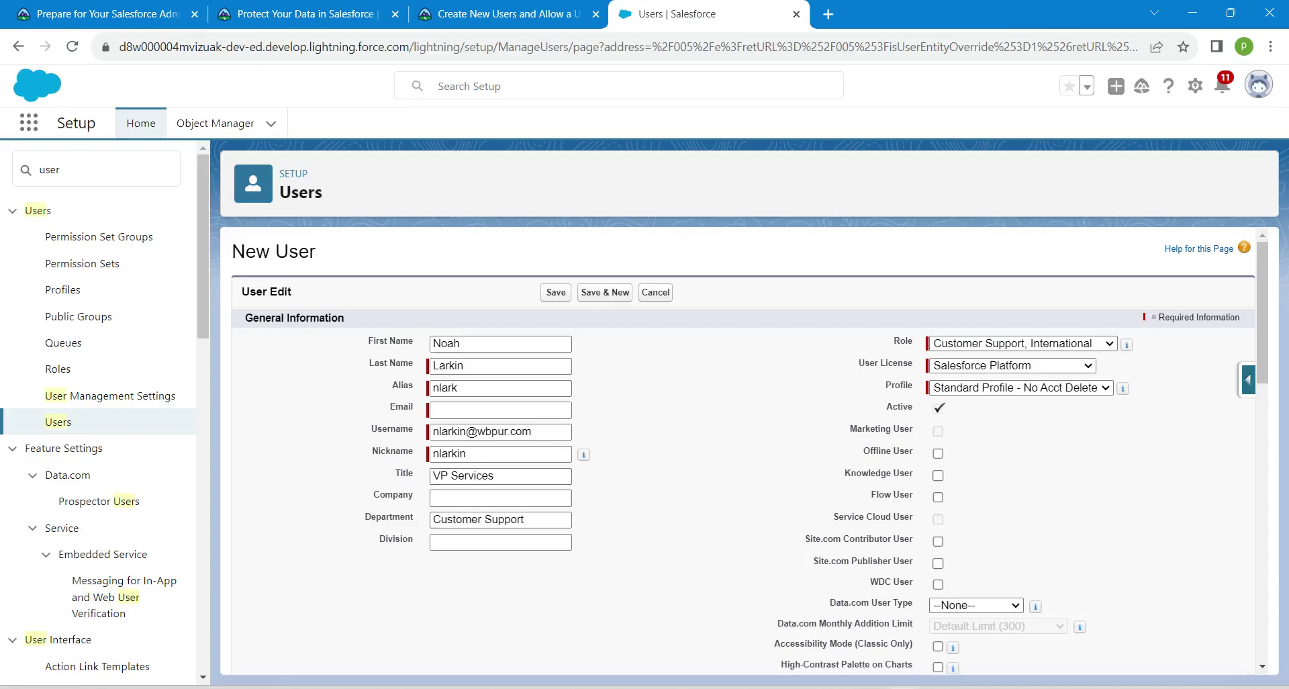
left_click(500, 409)
key("ctrl+v")
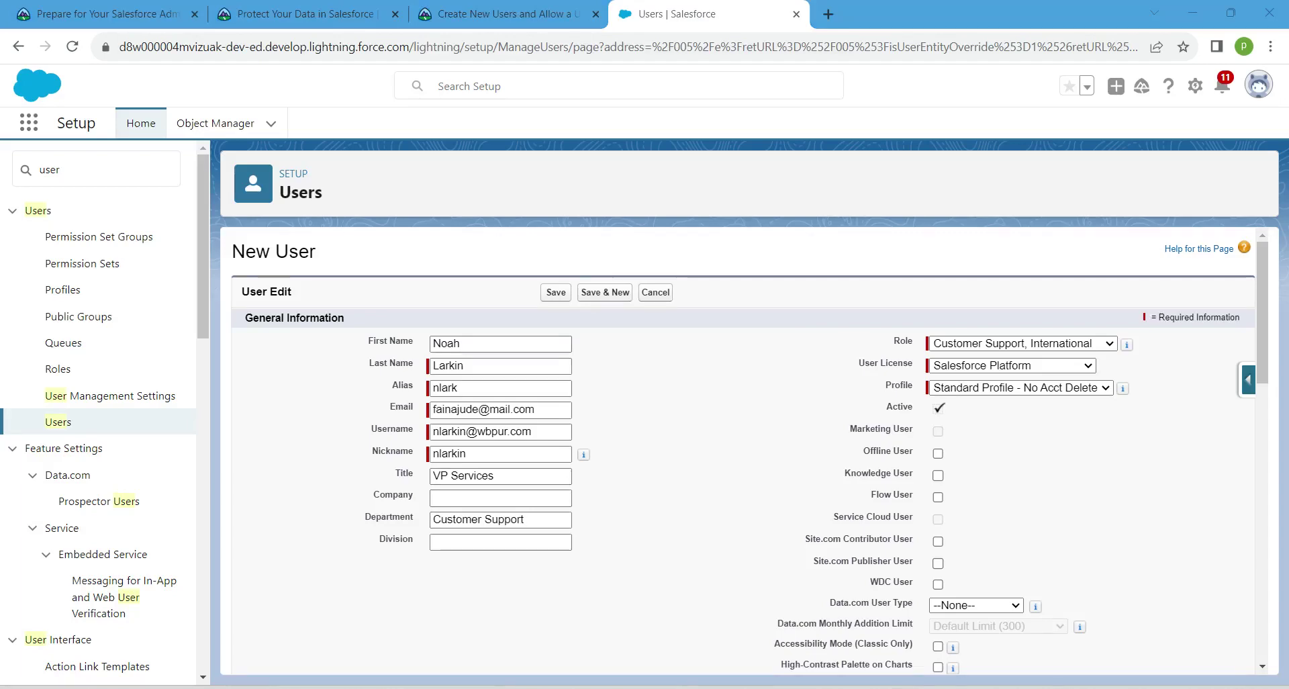
Step: Save the third user with VP Services title and Customer Support department
scroll(750, 449, "down", 10)
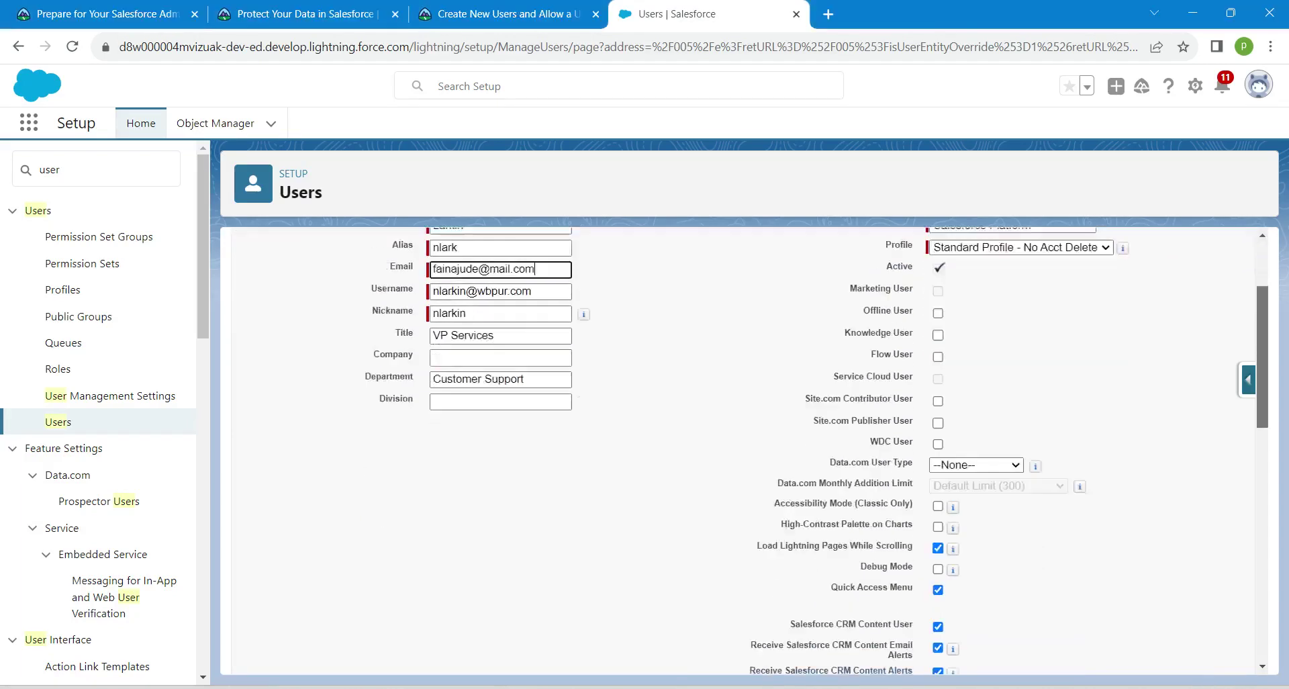
scroll(749, 450, "down", 2)
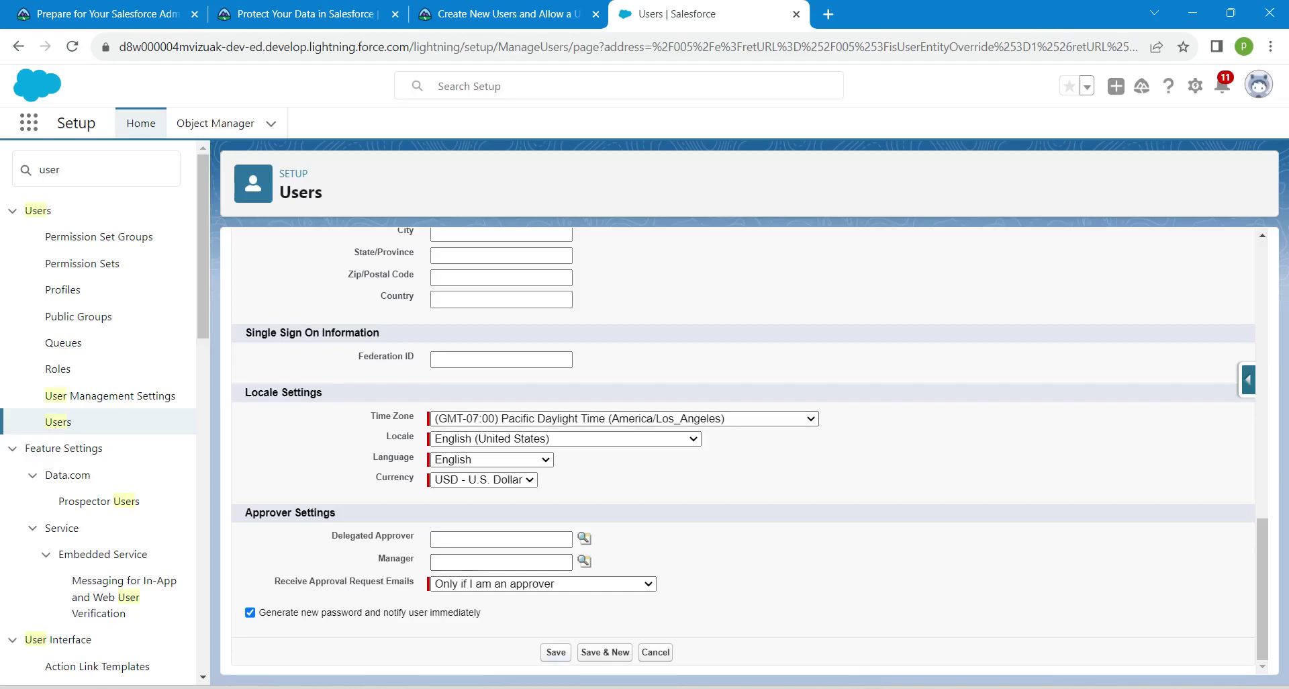
left_click(555, 651)
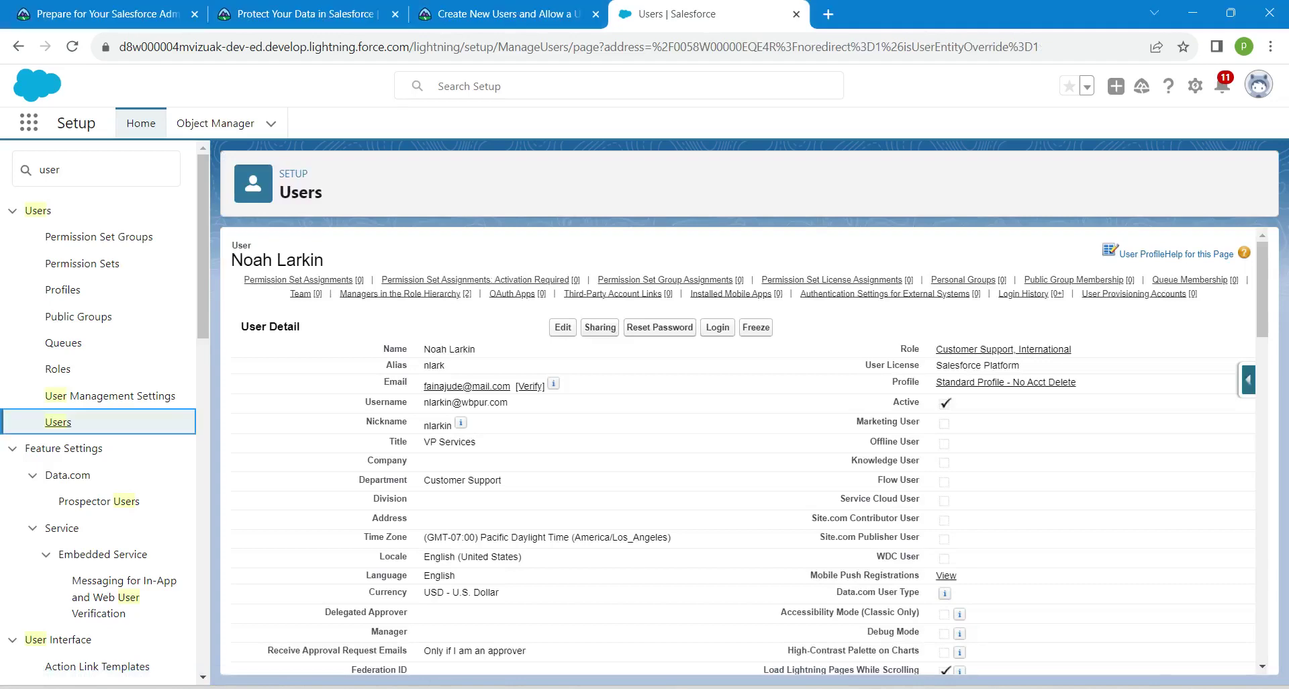
Step: Select the next user's first name in Trailhead, then return to All Users
left_click(507, 13)
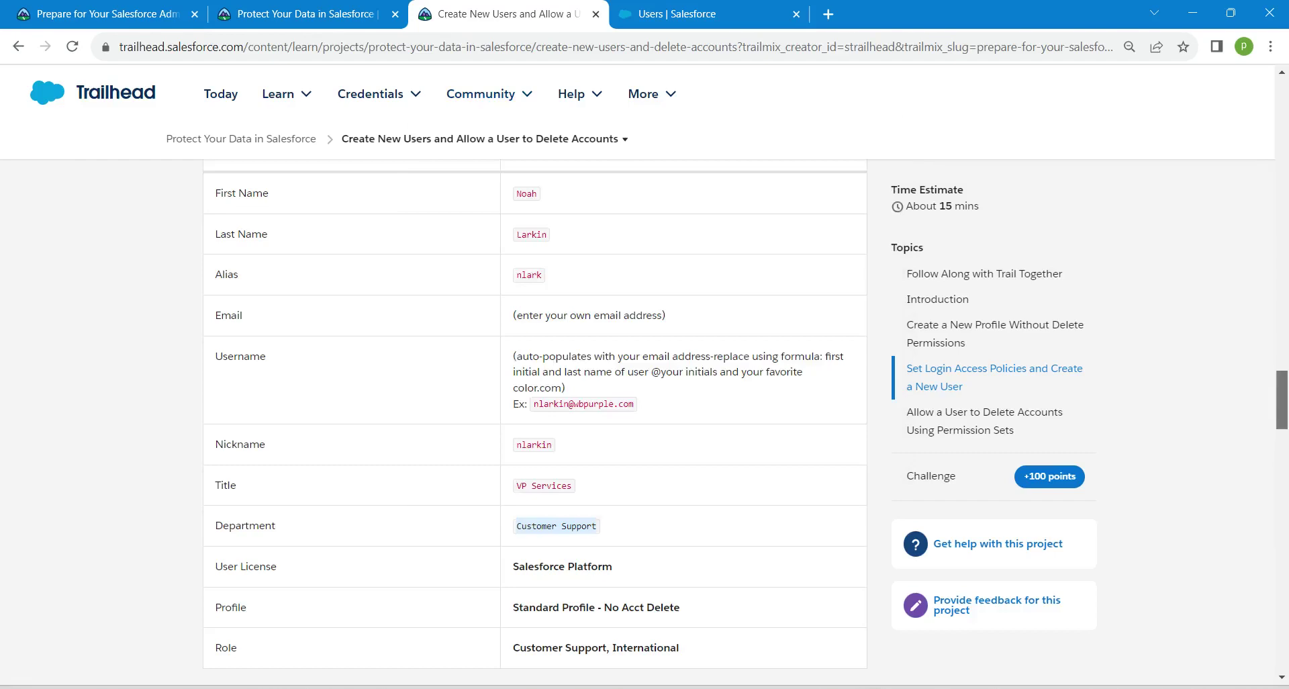
scroll(534, 416, "down", 12)
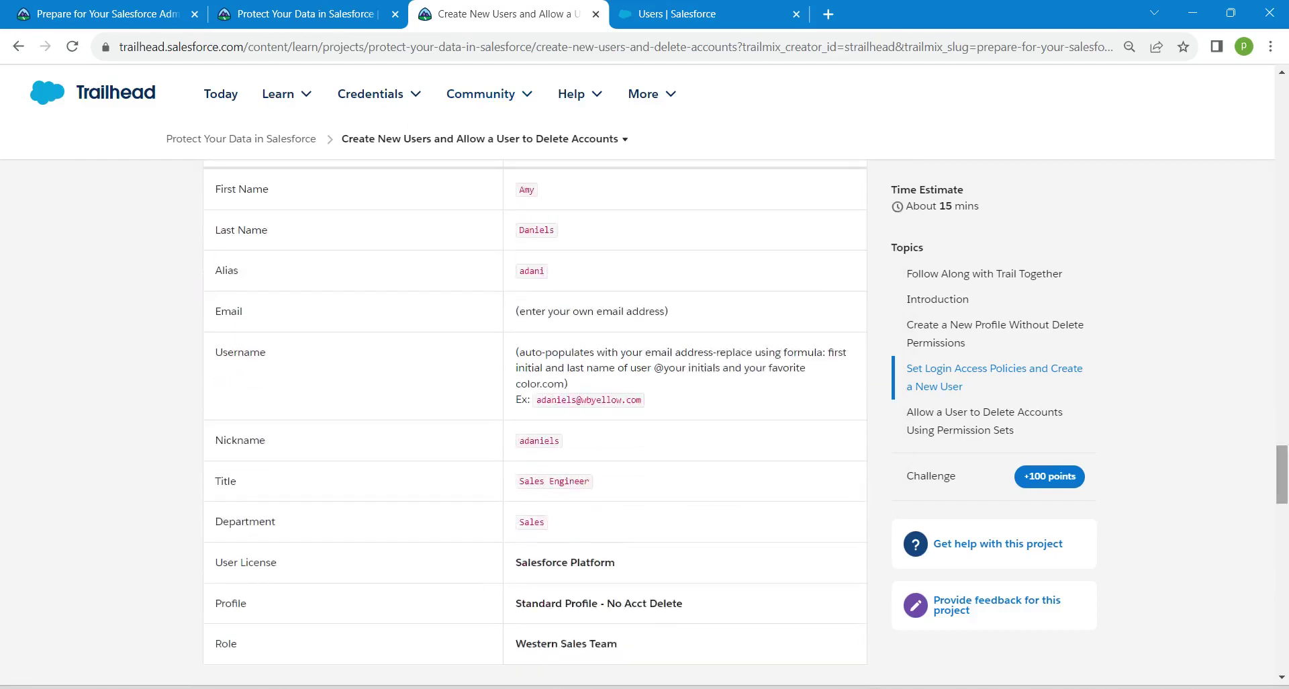
double_click(527, 189)
key("ctrl+Tab")
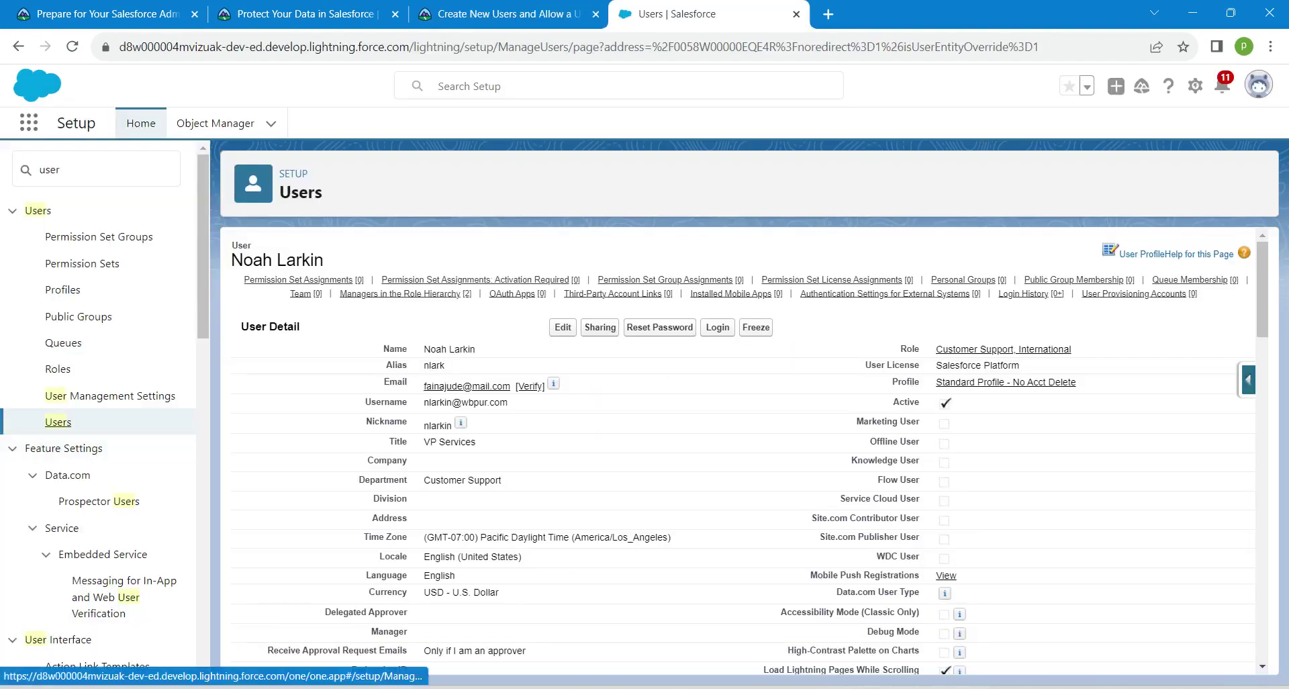
left_click(58, 421)
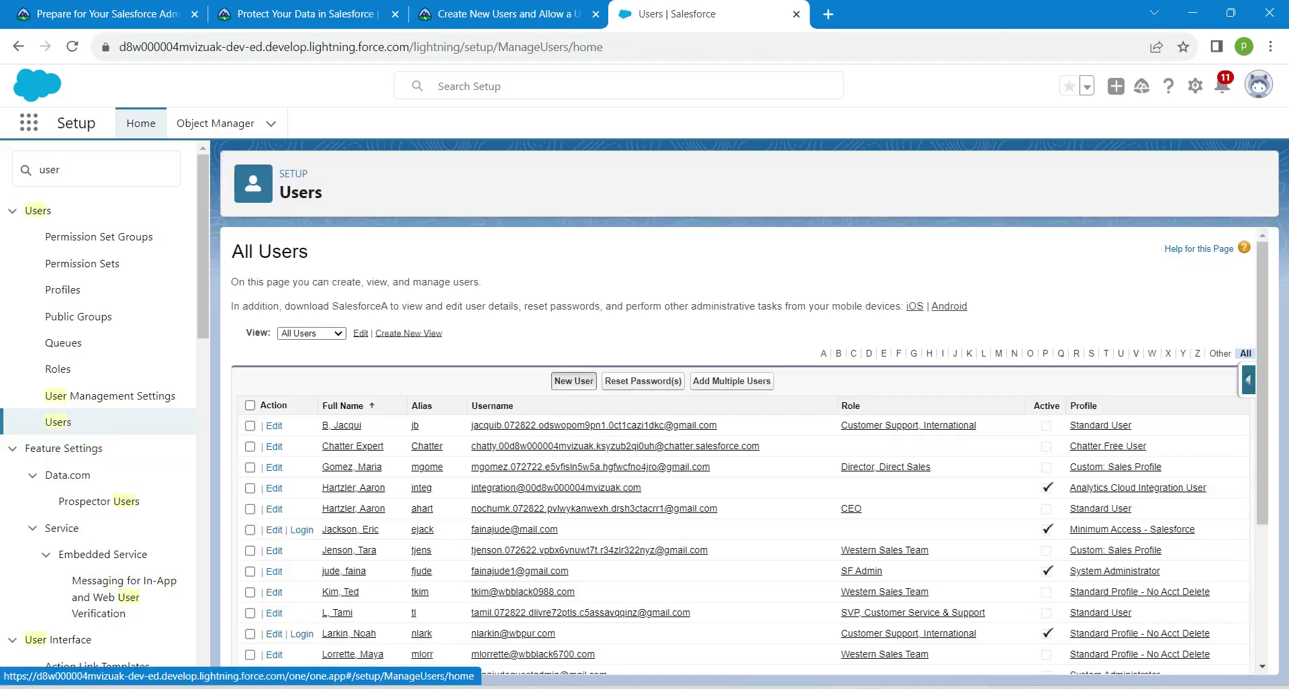
Step: Start a fourth new user, entering first and last name from Trailhead so the alias auto-fills
left_click(573, 381)
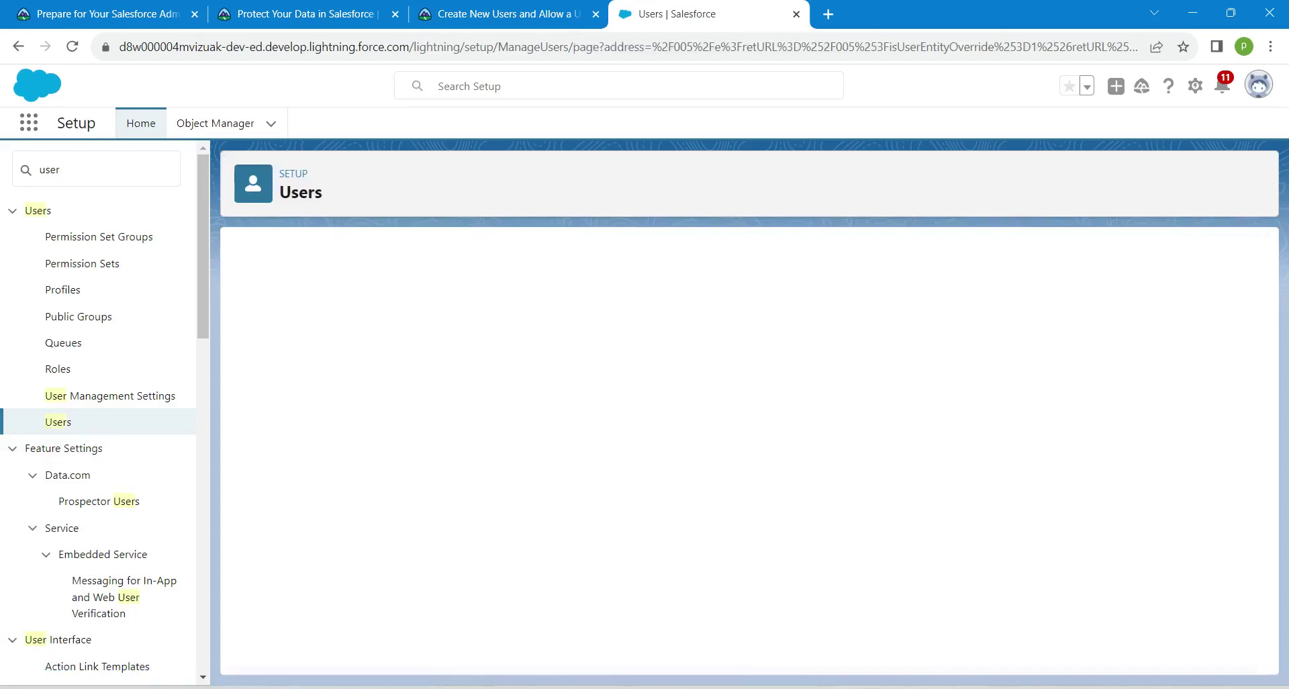
type("Amy")
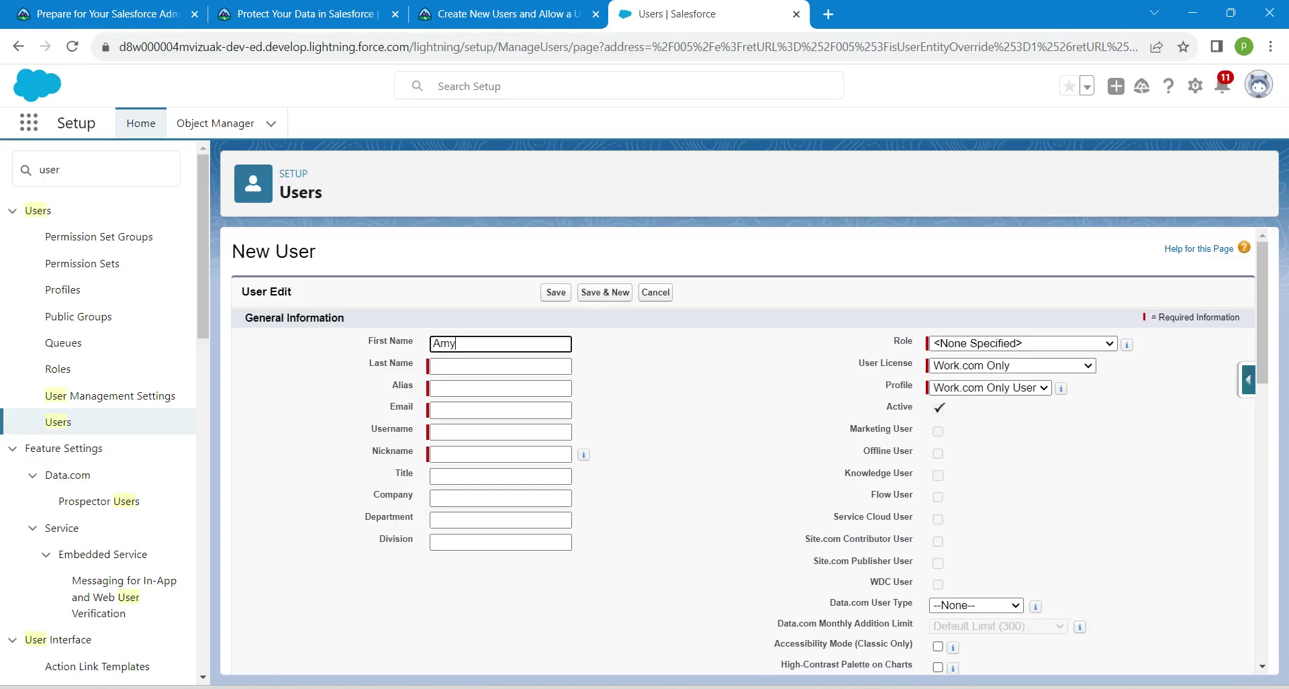
key("Tab")
key("ctrl+shift+Tab")
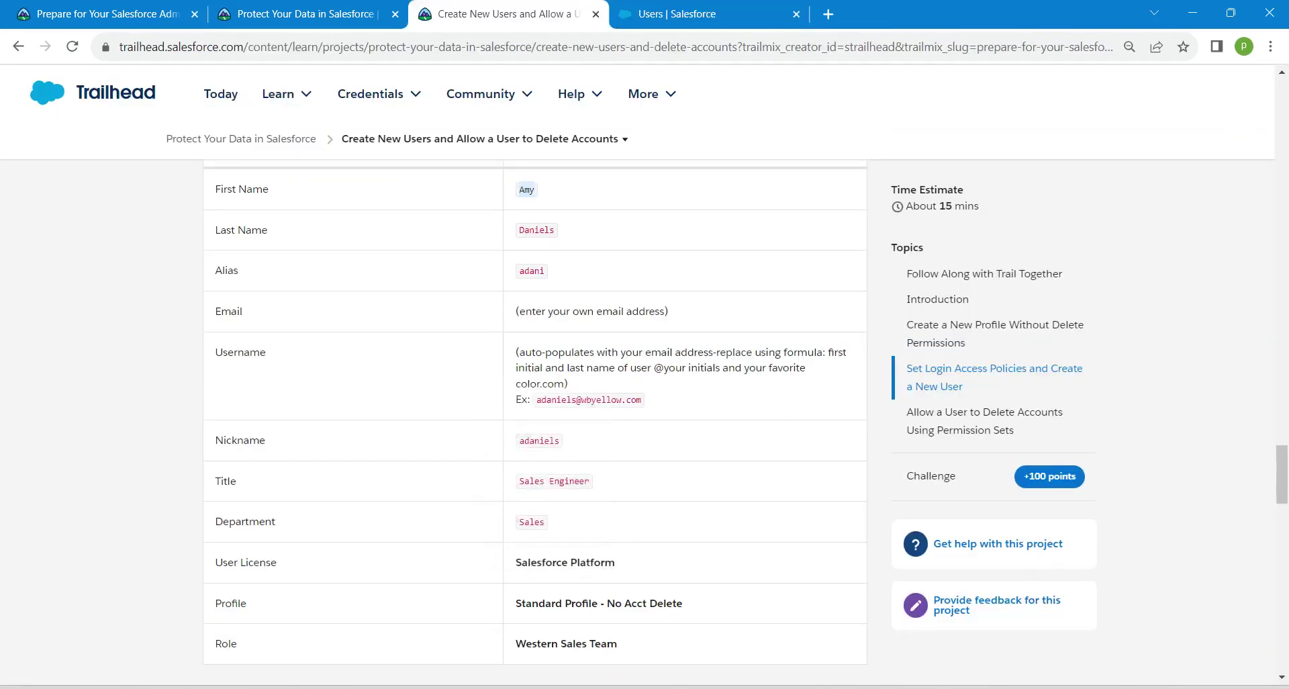
double_click(536, 230)
key("ctrl+c")
key("ctrl+Tab")
key("ctrl+v")
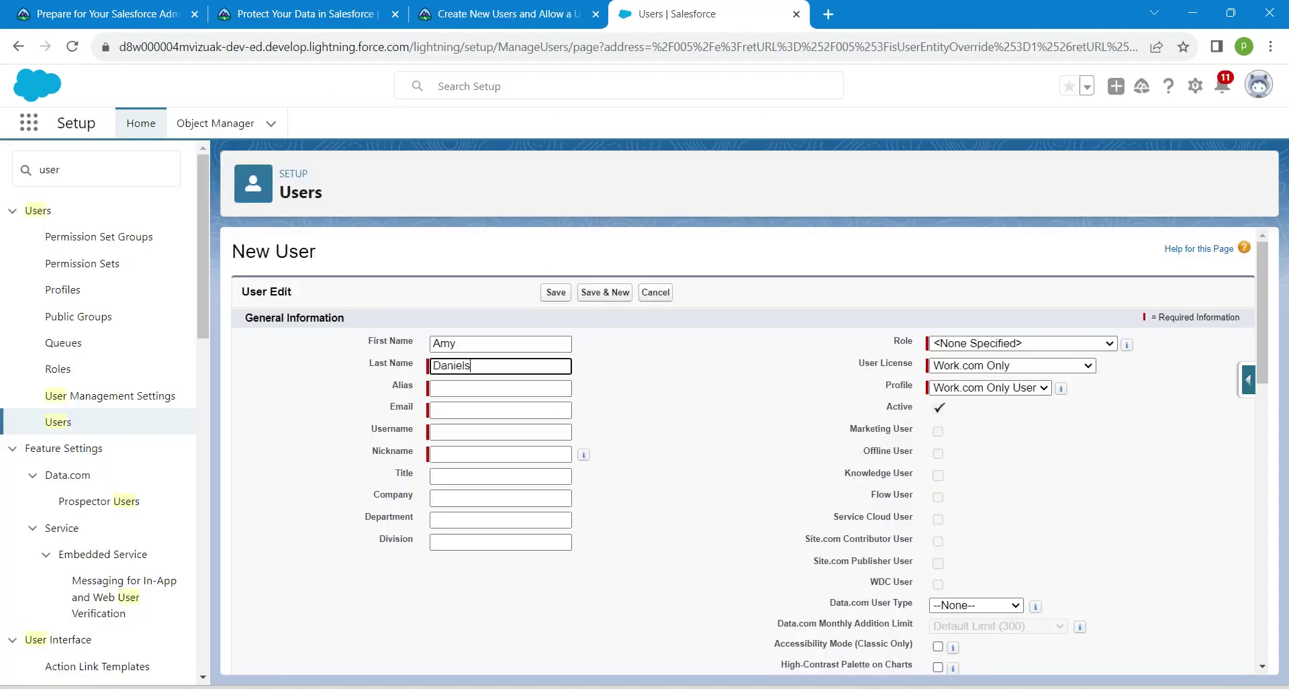
key("Tab")
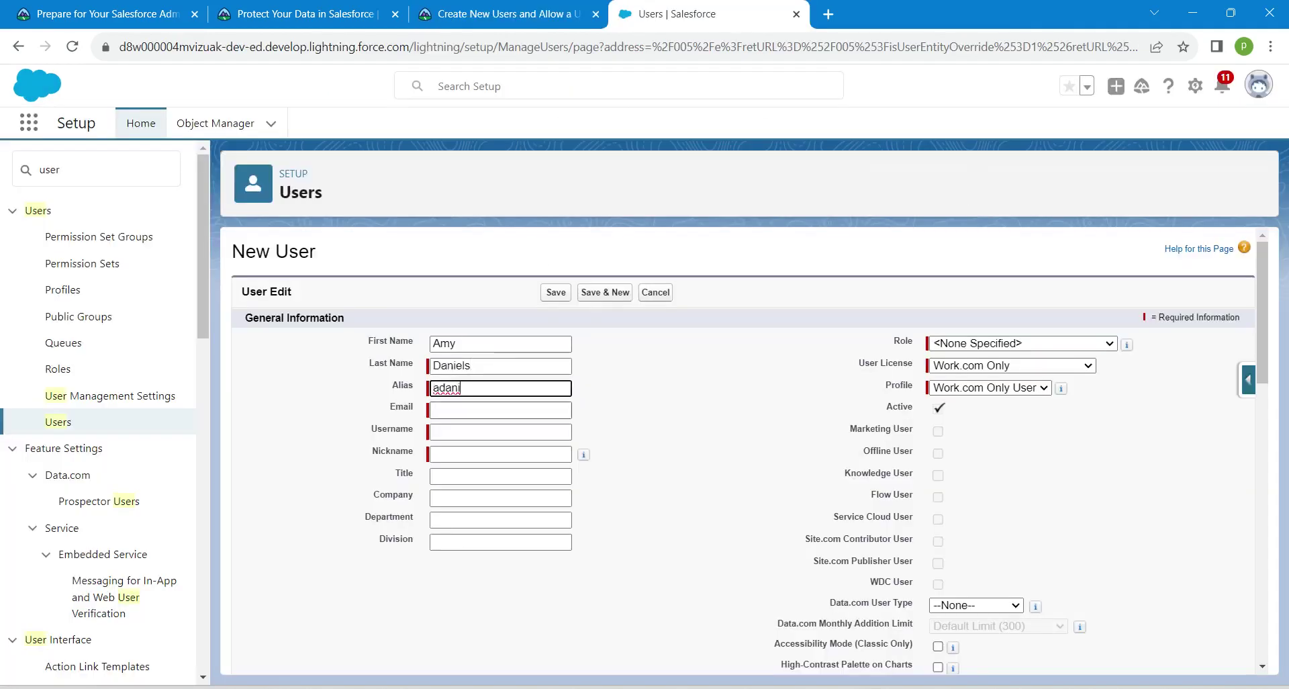
key("ctrl+shift+Tab")
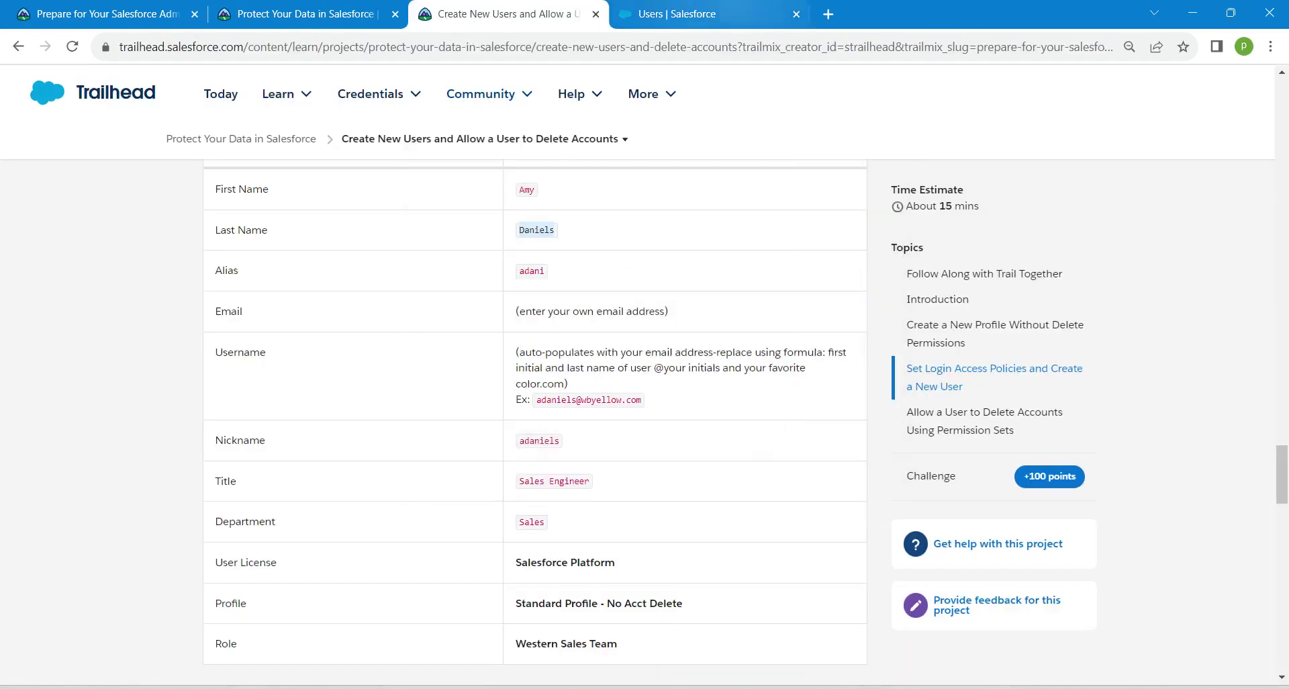
key("ctrl+Tab")
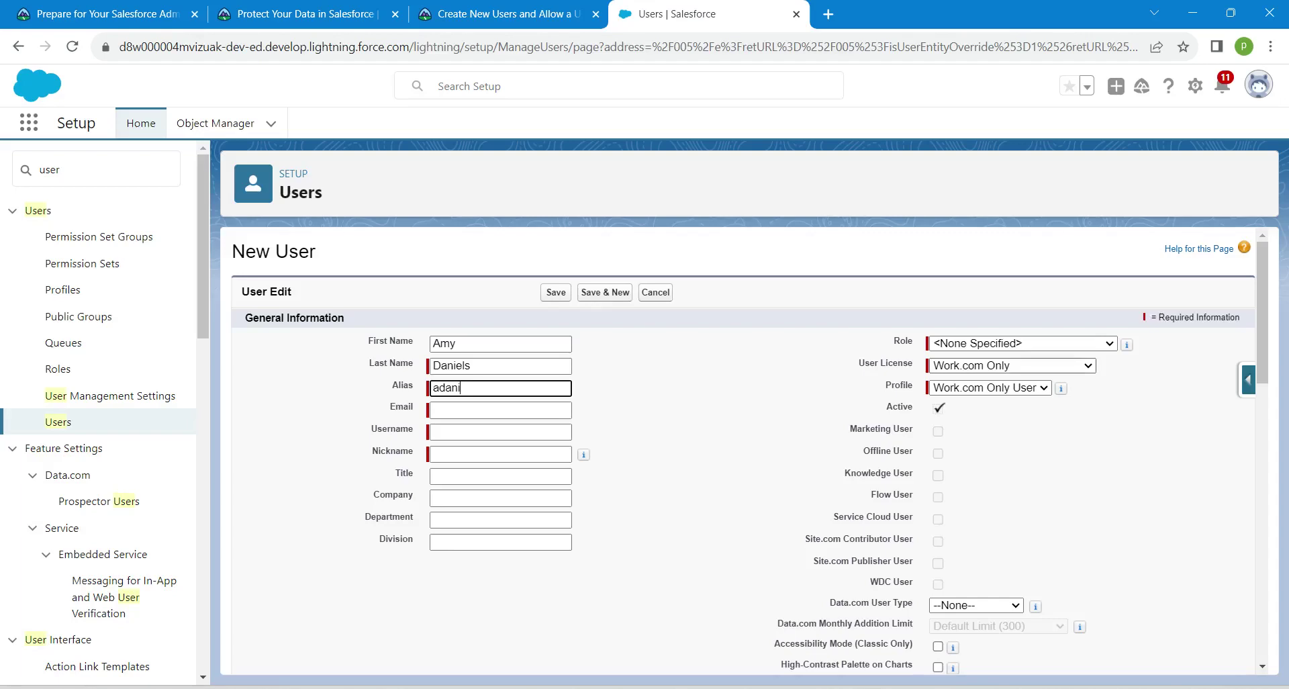
Step: Set the user license to Salesforce Platform and the profile to Standard Profile - No Acct Delete
left_click(1012, 365)
left_click(982, 480)
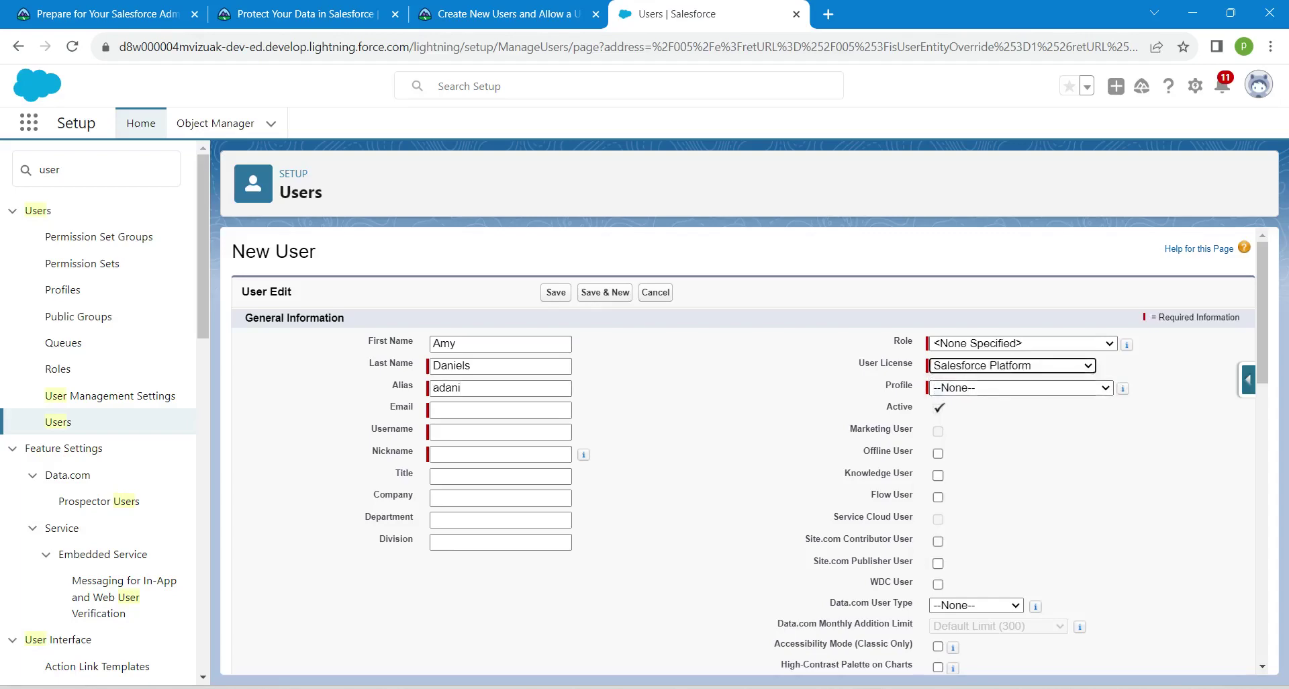
left_click(1017, 388)
left_click(1016, 431)
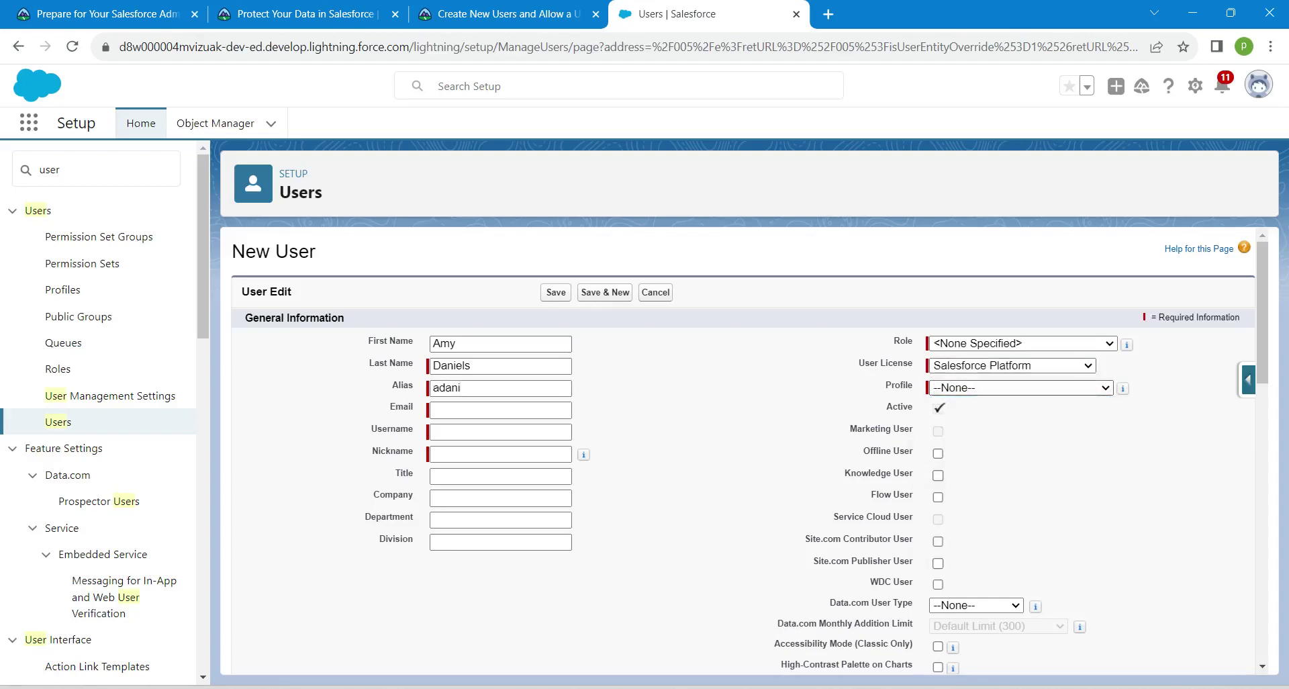
Step: Choose Western Sales Team as the role and paste in the new user's e-mail address
left_click(1020, 343)
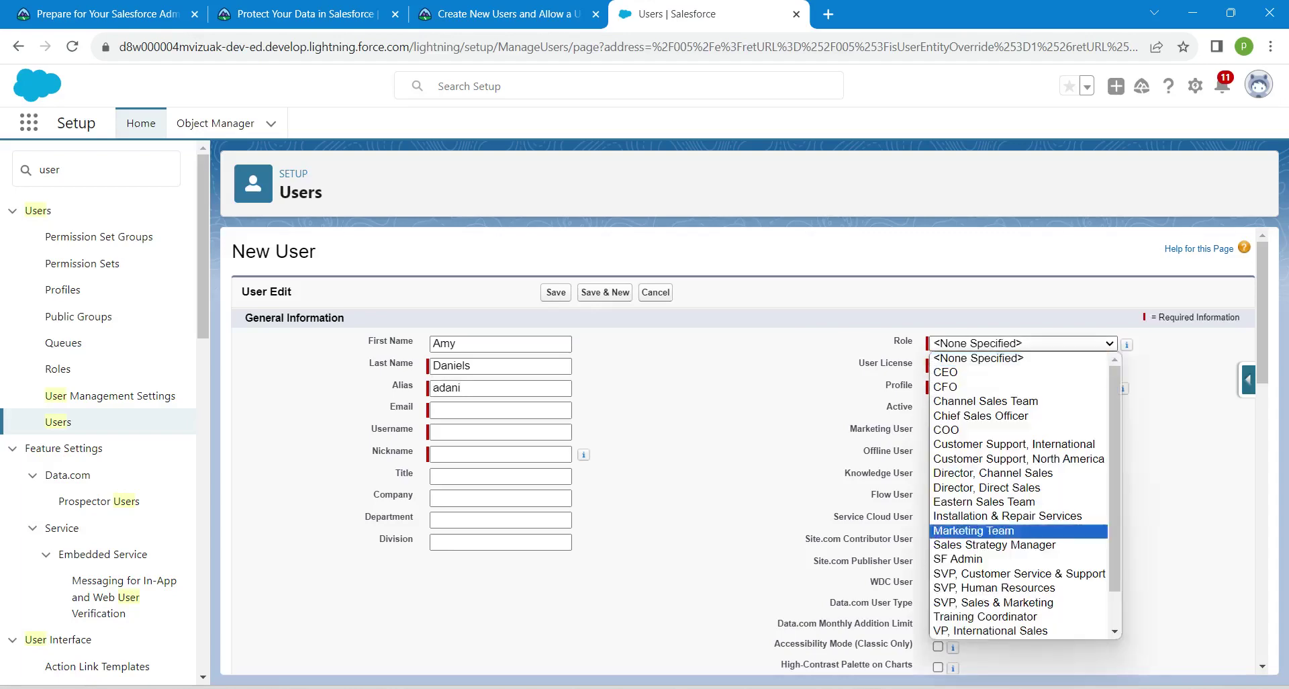
scroll(1018, 487, "down", 2)
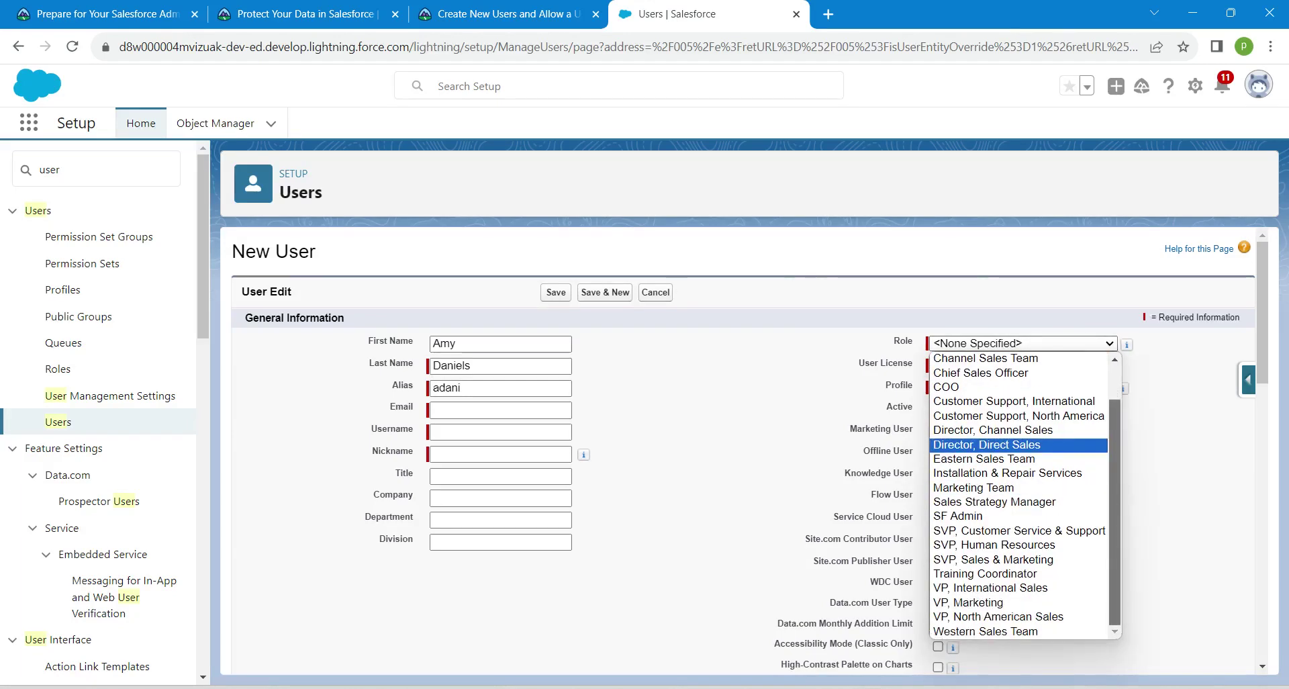
left_click(984, 631)
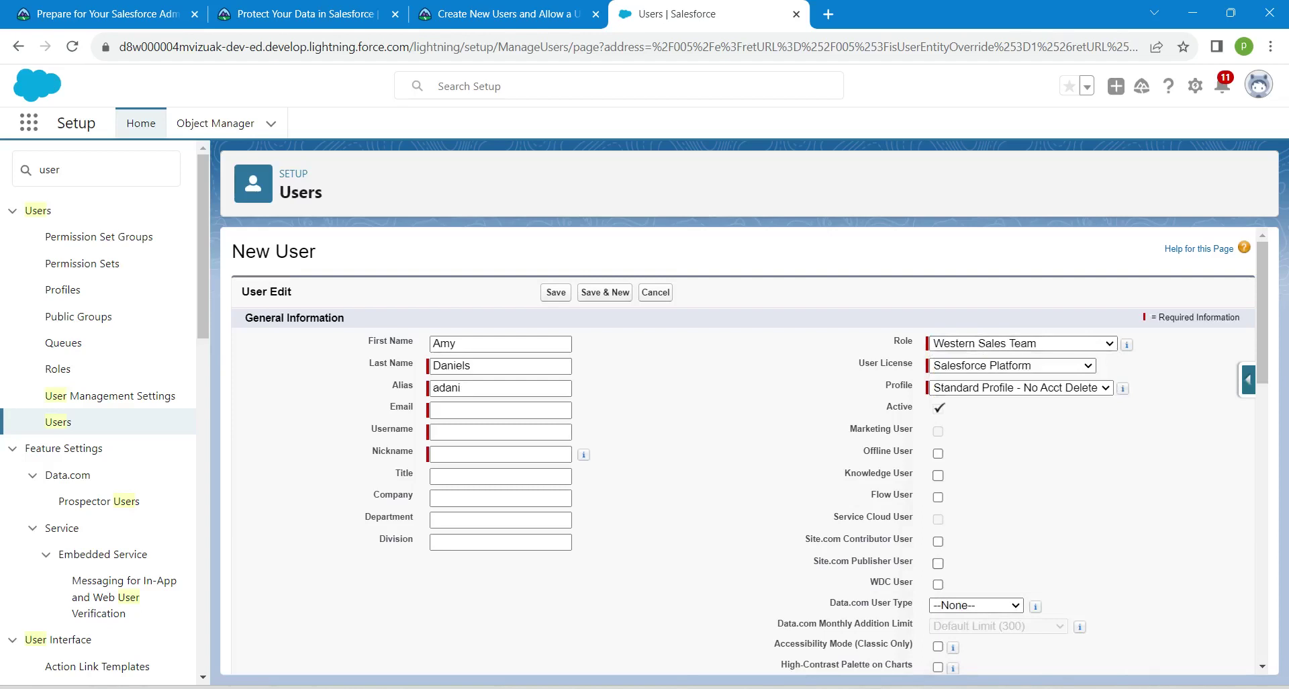
key("ctrl+v")
key("Tab")
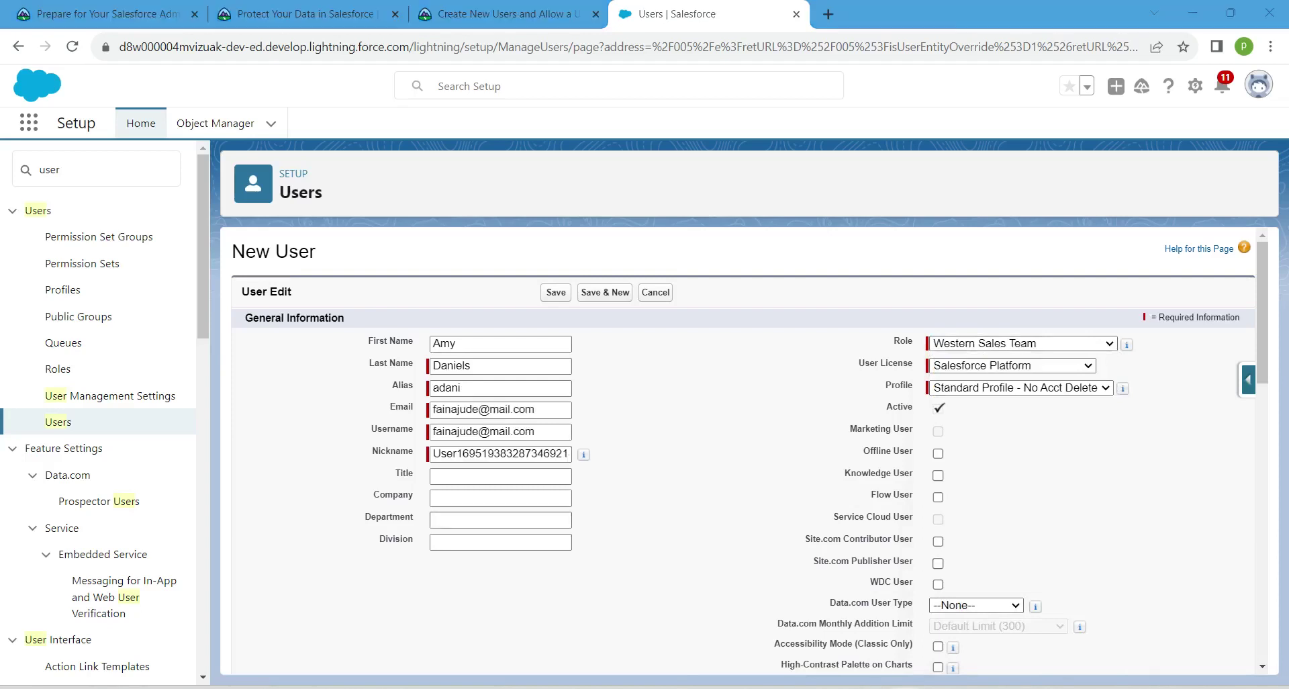
Step: Copy the tutorial's example username into Username and shorten its colour part
left_click(500, 13)
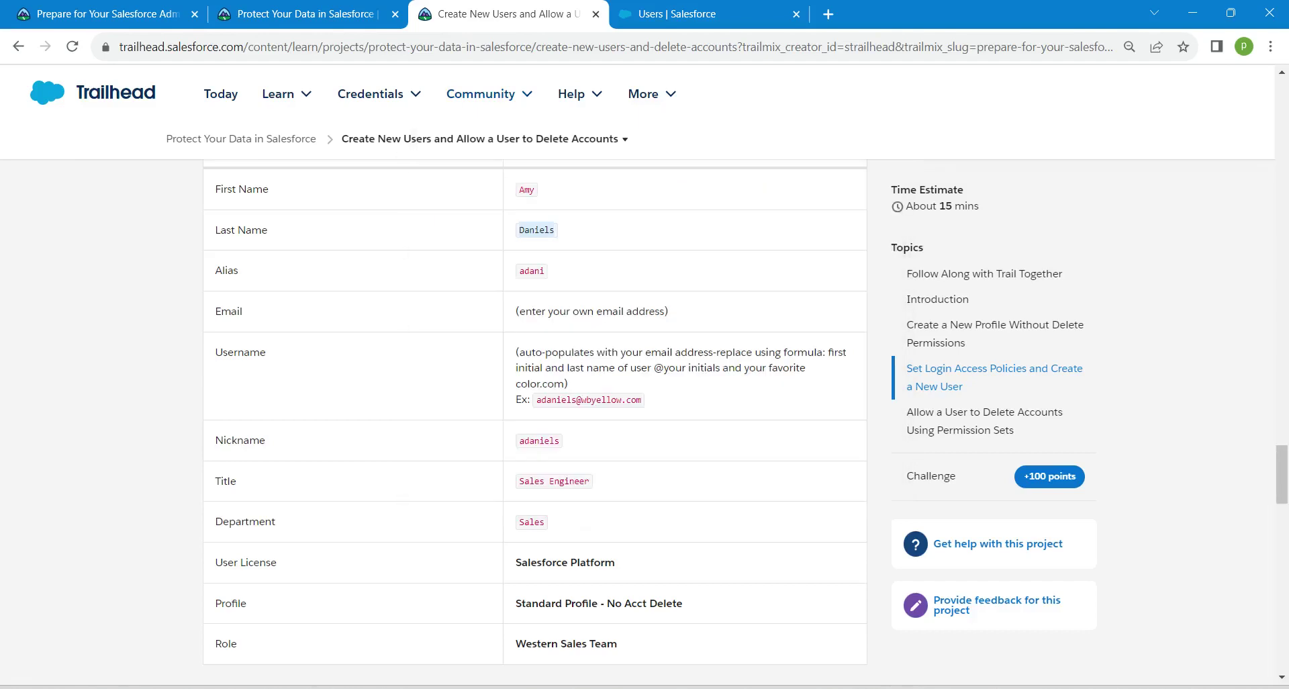
double_click(589, 399)
key("ctrl+c")
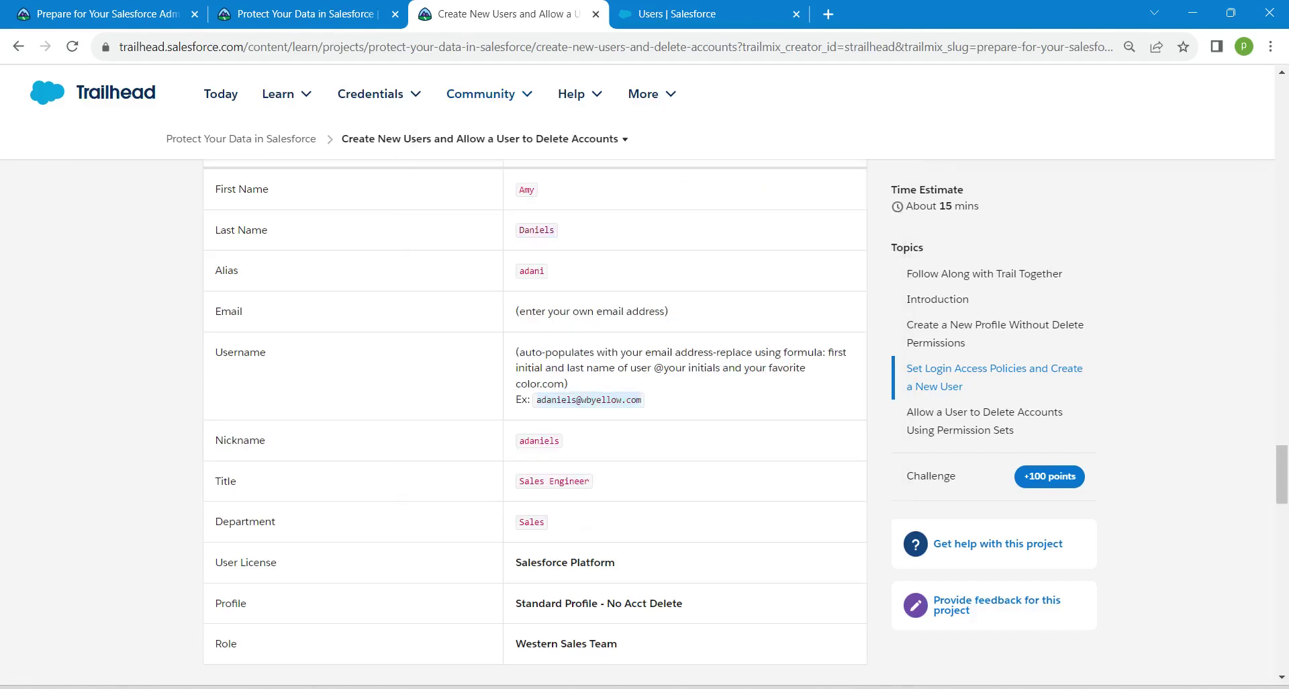
left_click(705, 14)
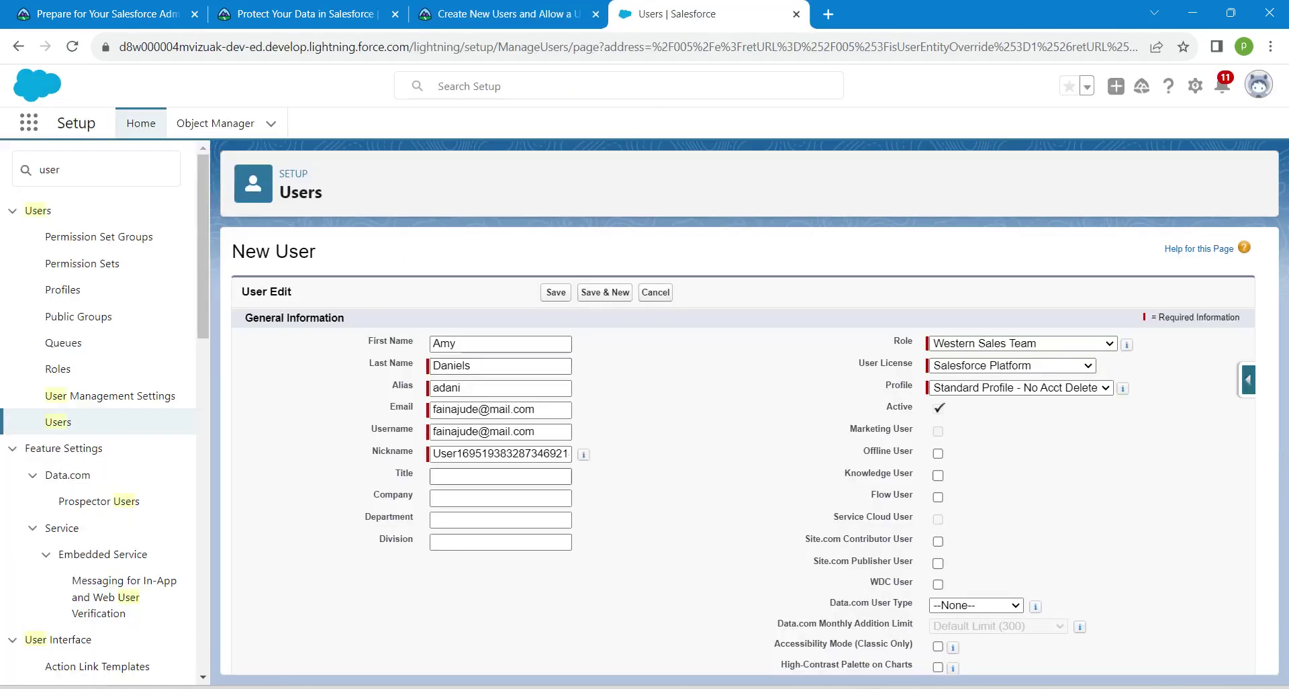
left_click_drag(569, 431, 430, 431)
key("ctrl+v")
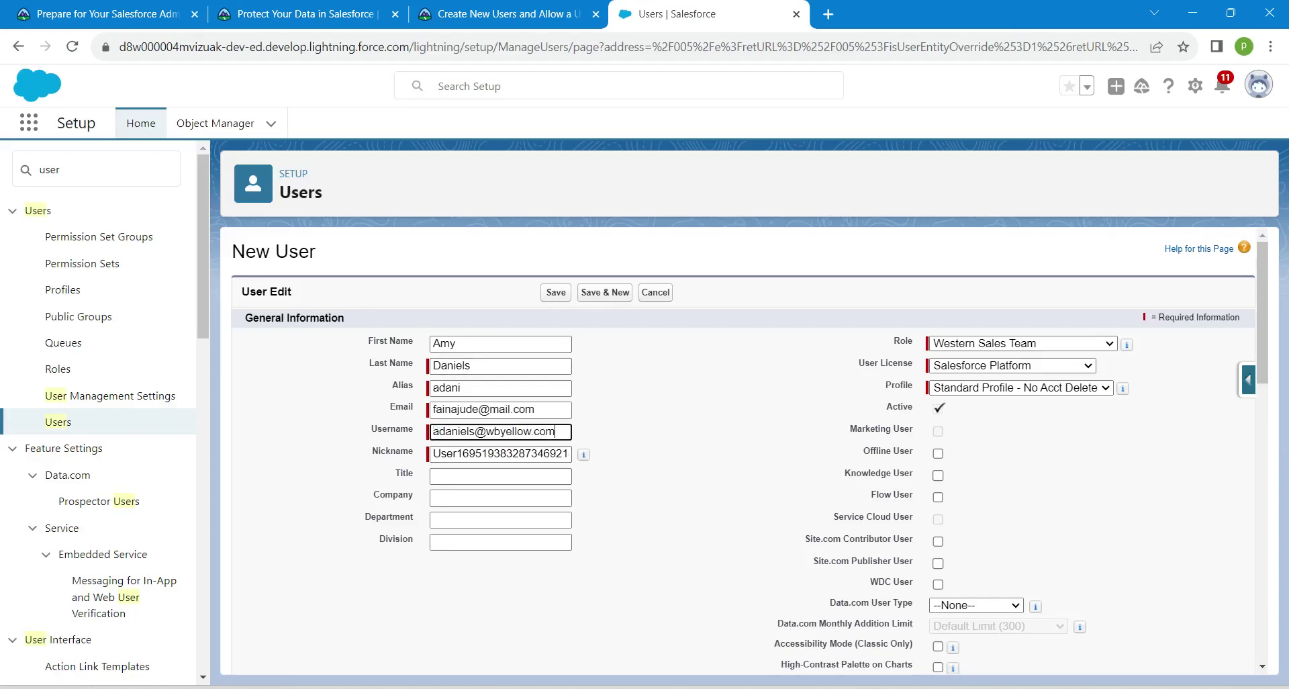
key("BackSpace")
key("BackSpace")
key("BackSpace")
key("BackSpace")
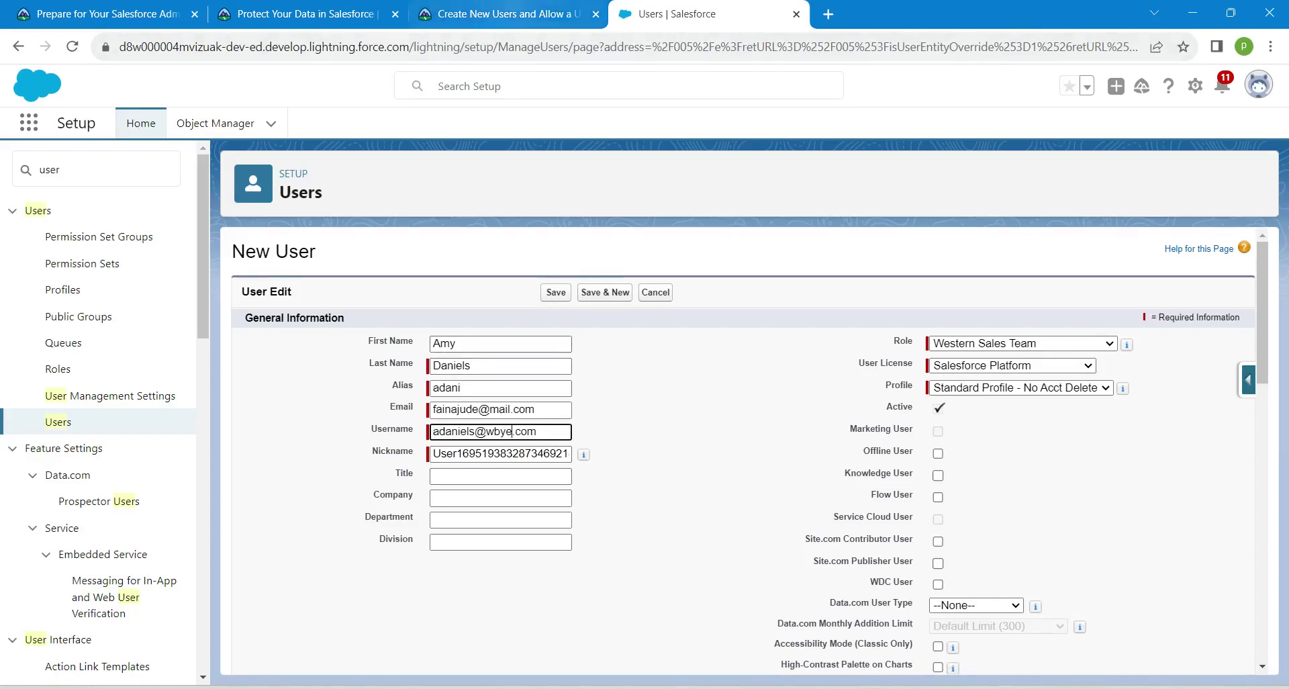
Step: Replace the default nickname with the tutorial's nickname
left_click(504, 14)
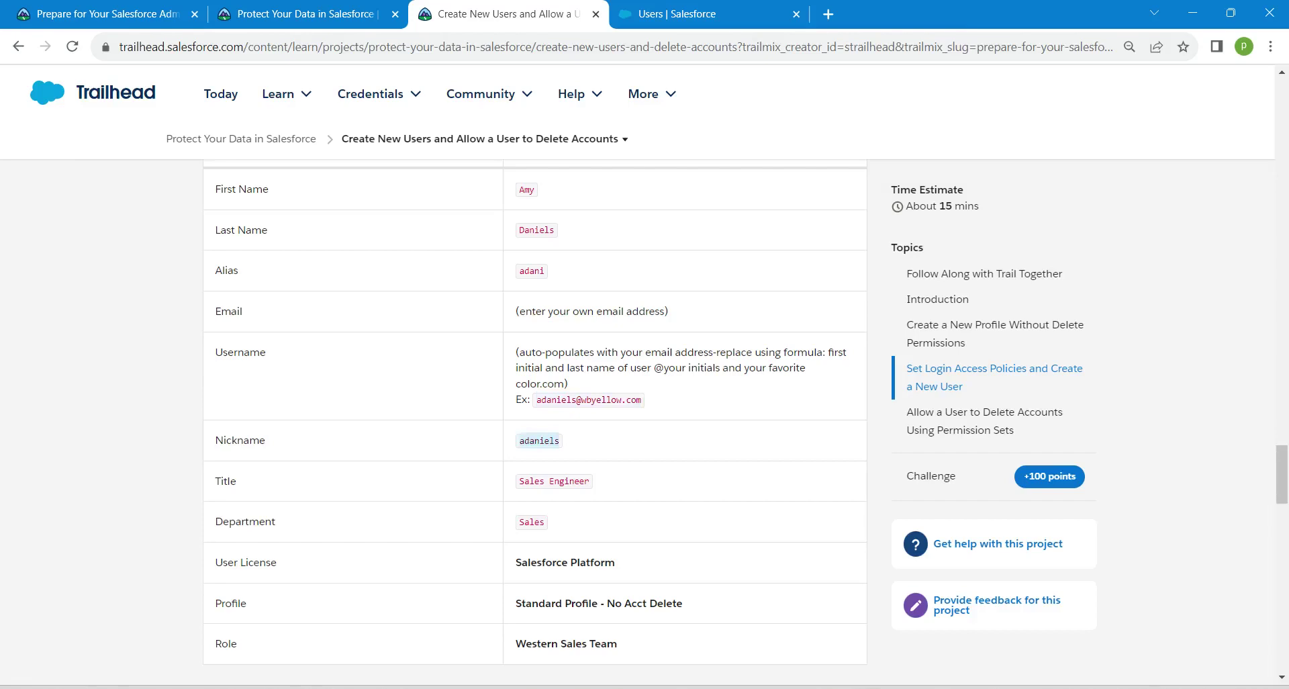
left_click(678, 14)
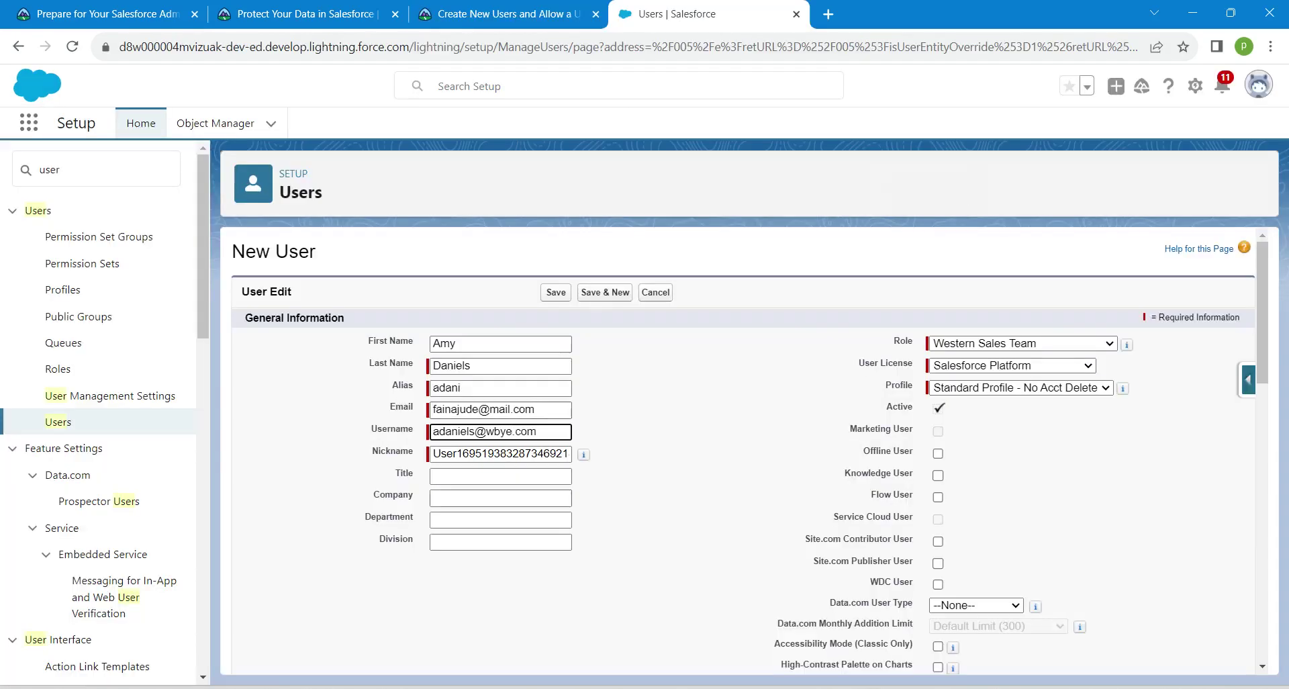
key("Tab")
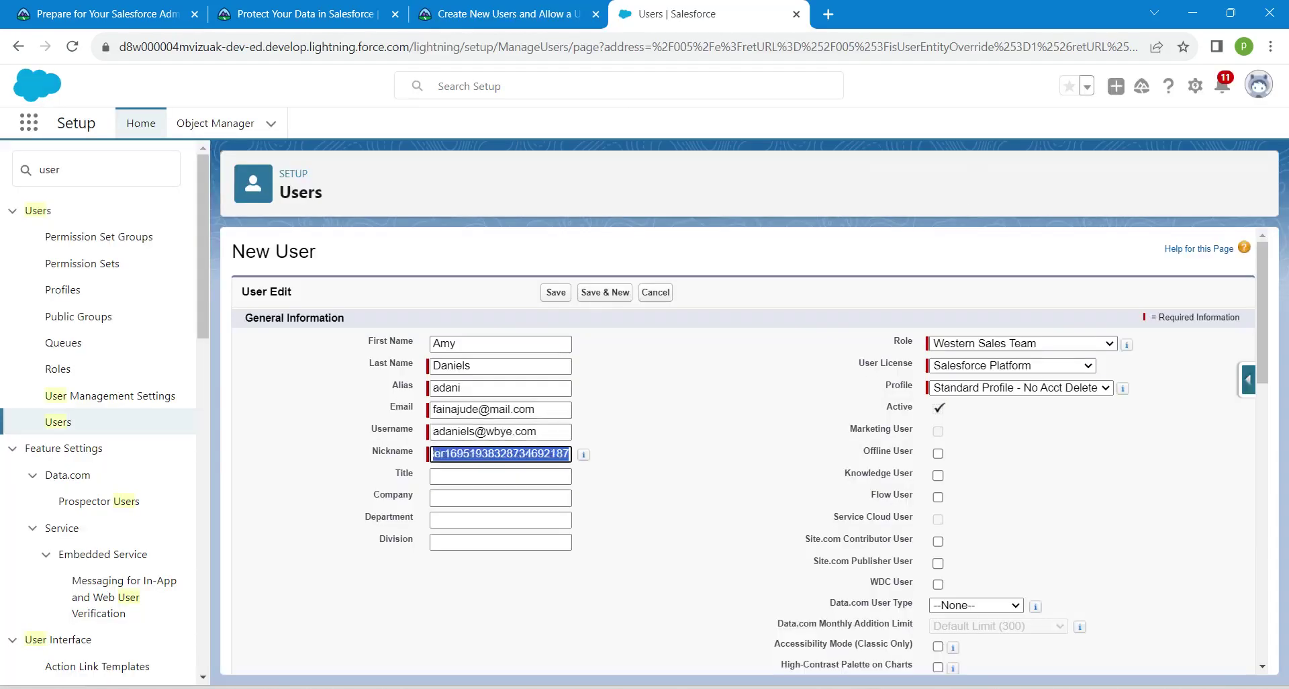
type("adaniels")
Step: Fill in the Title as Sales Engineer, copied from the tutorial
left_click(500, 476)
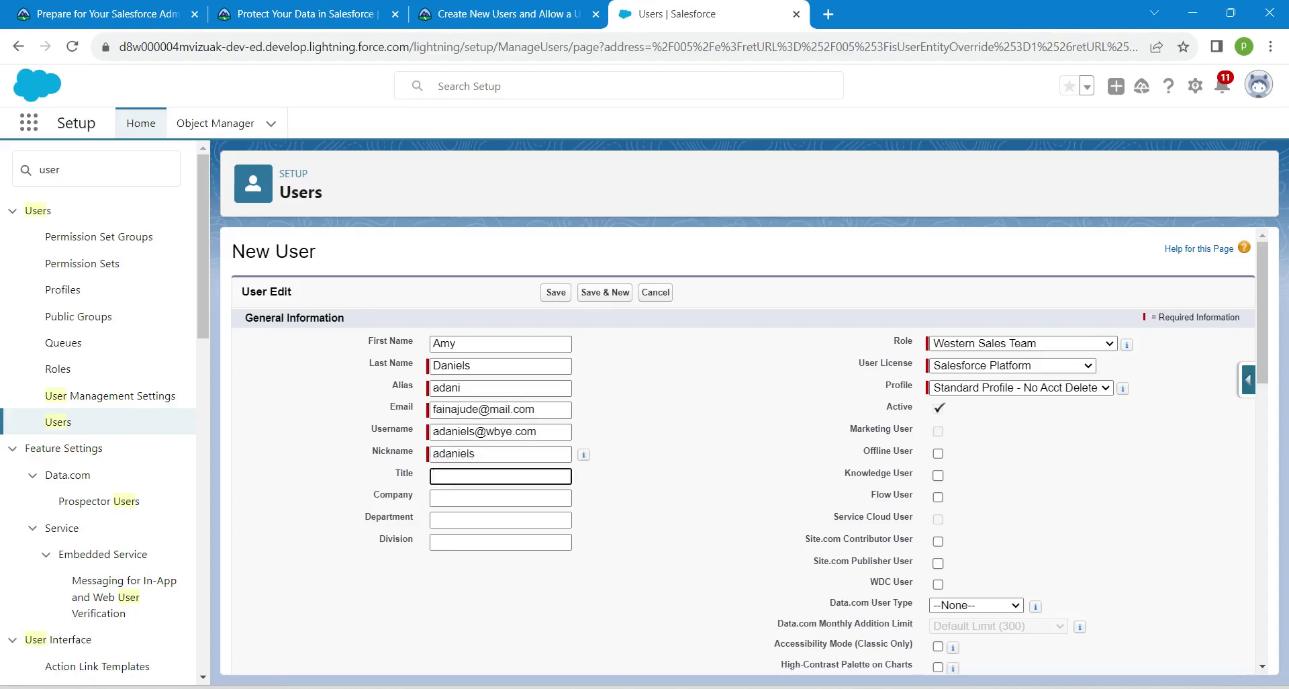
left_click(500, 13)
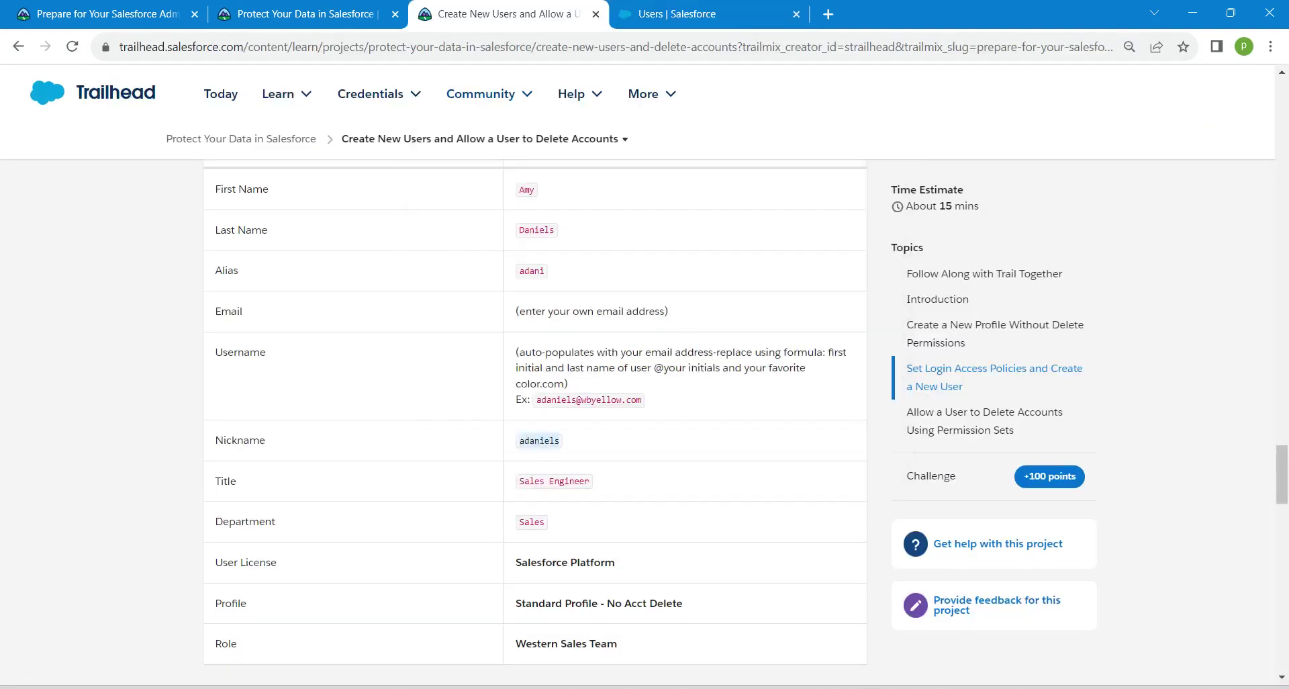
left_click(554, 480)
key("ctrl+c")
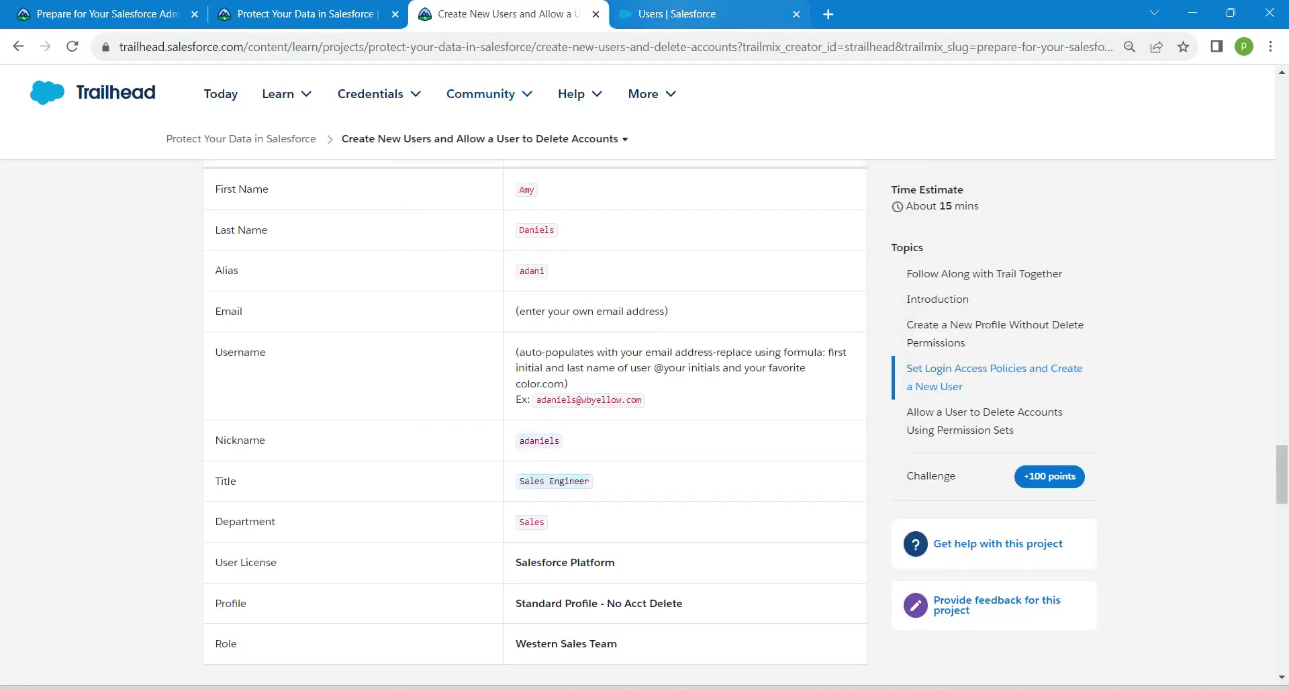
left_click(678, 14)
key("ctrl+v")
key("Tab")
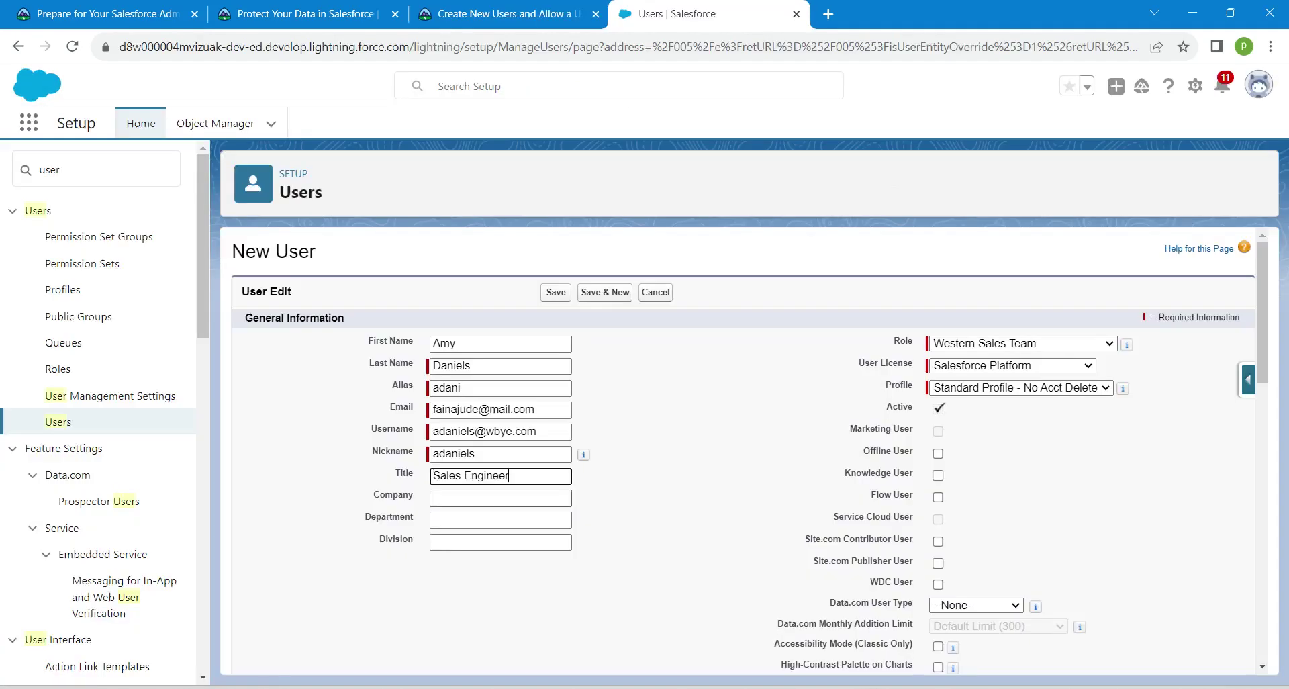
Step: Fill in the Department as Sales, copied from the tutorial
key("Tab")
key("Down")
key("Down")
key("Down")
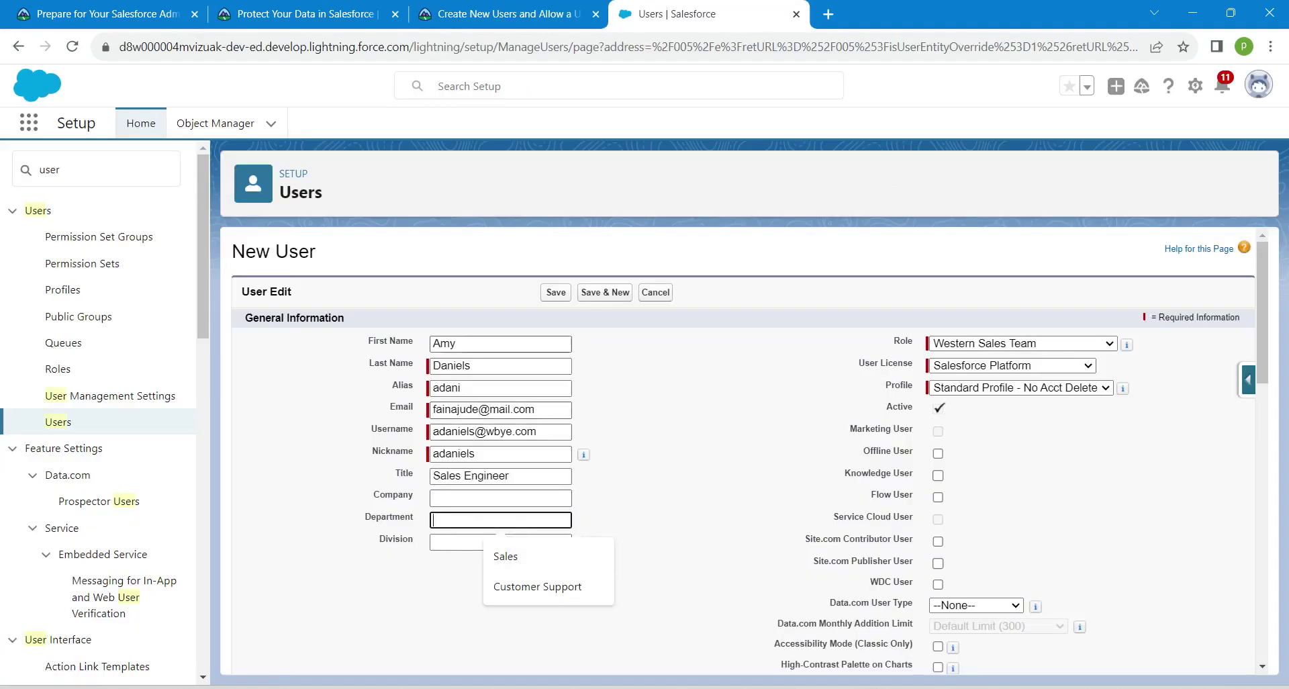
left_click(470, 14)
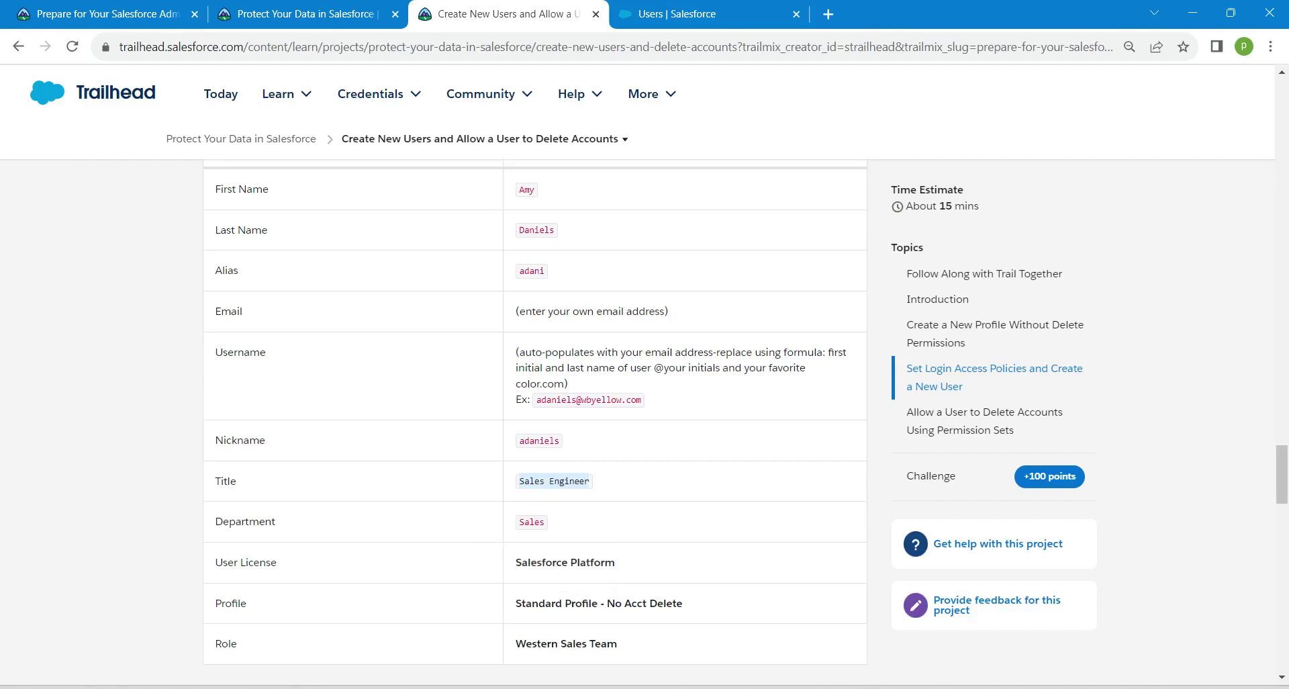
left_click(532, 522)
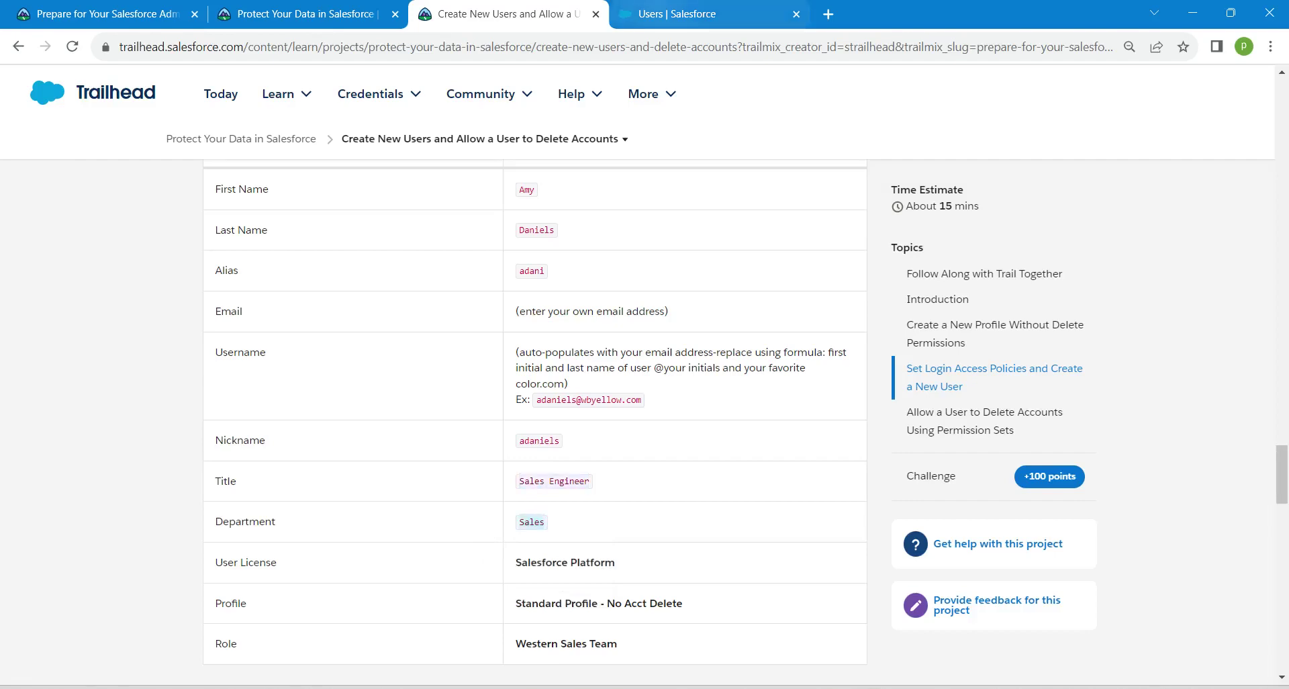
left_click(677, 13)
type("Sales")
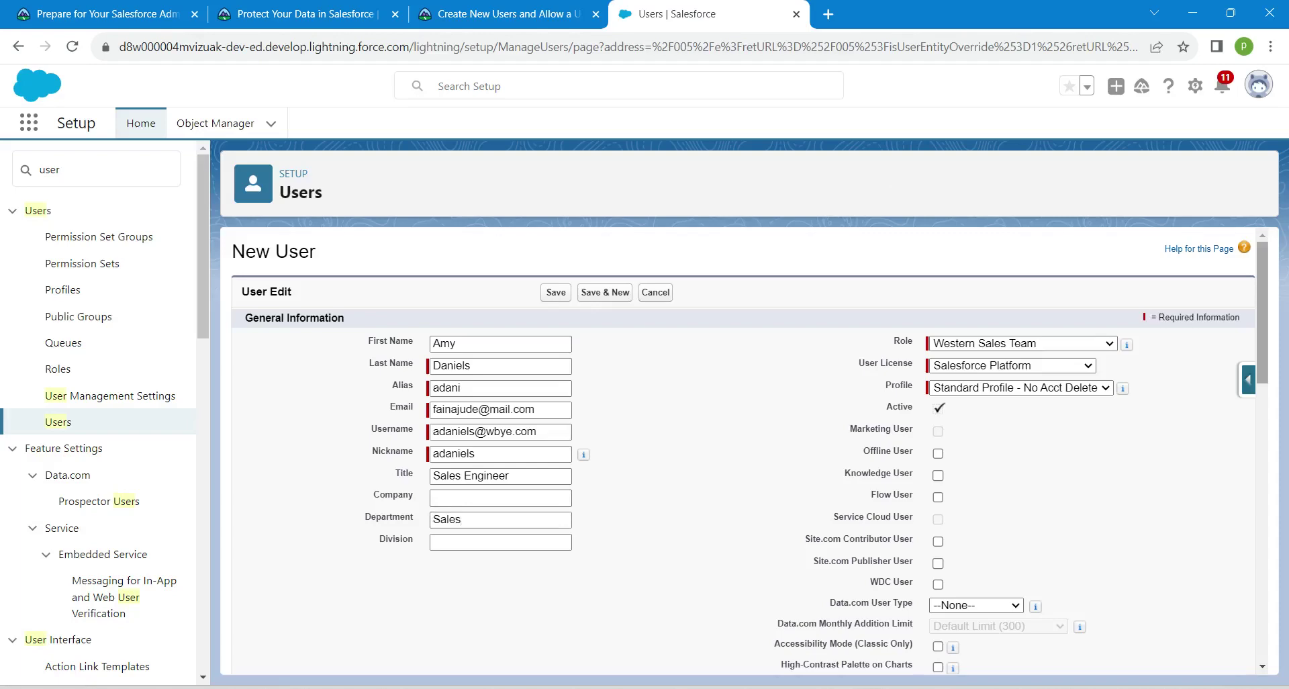
Step: Save the user, then fix the Duplicate Username error by adding 67755 to the username
scroll(739, 450, "down", 15)
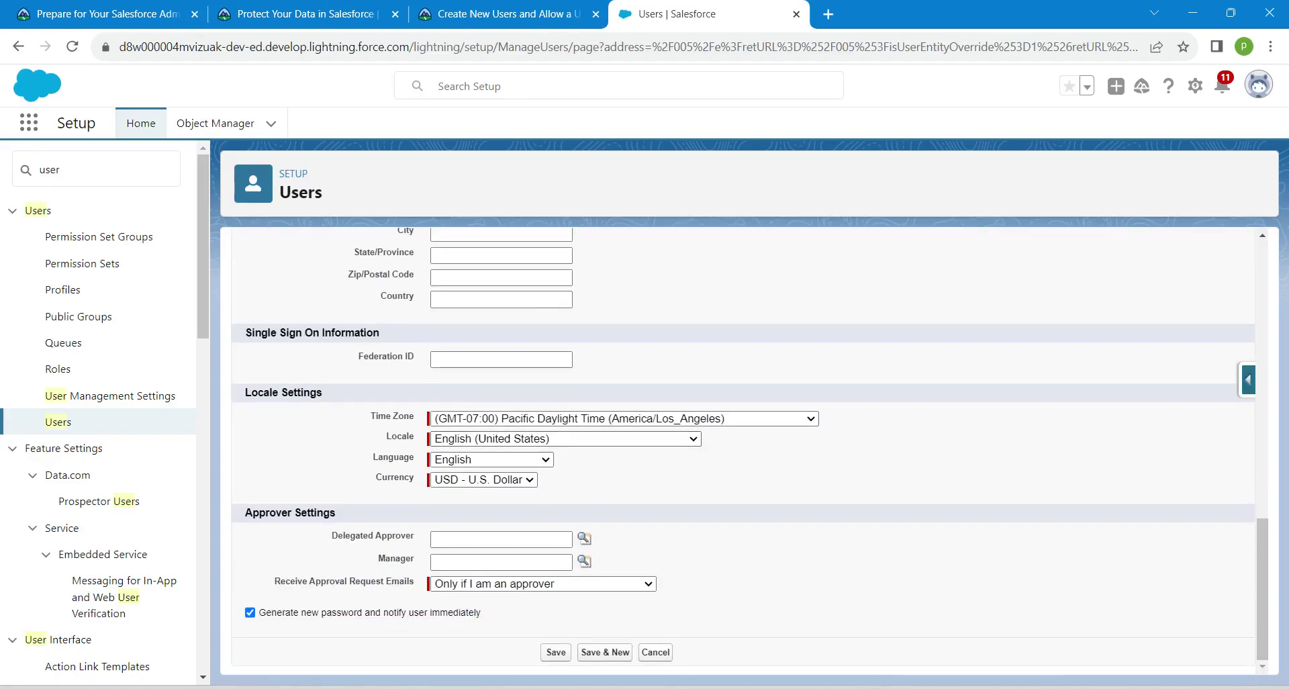
left_click(556, 652)
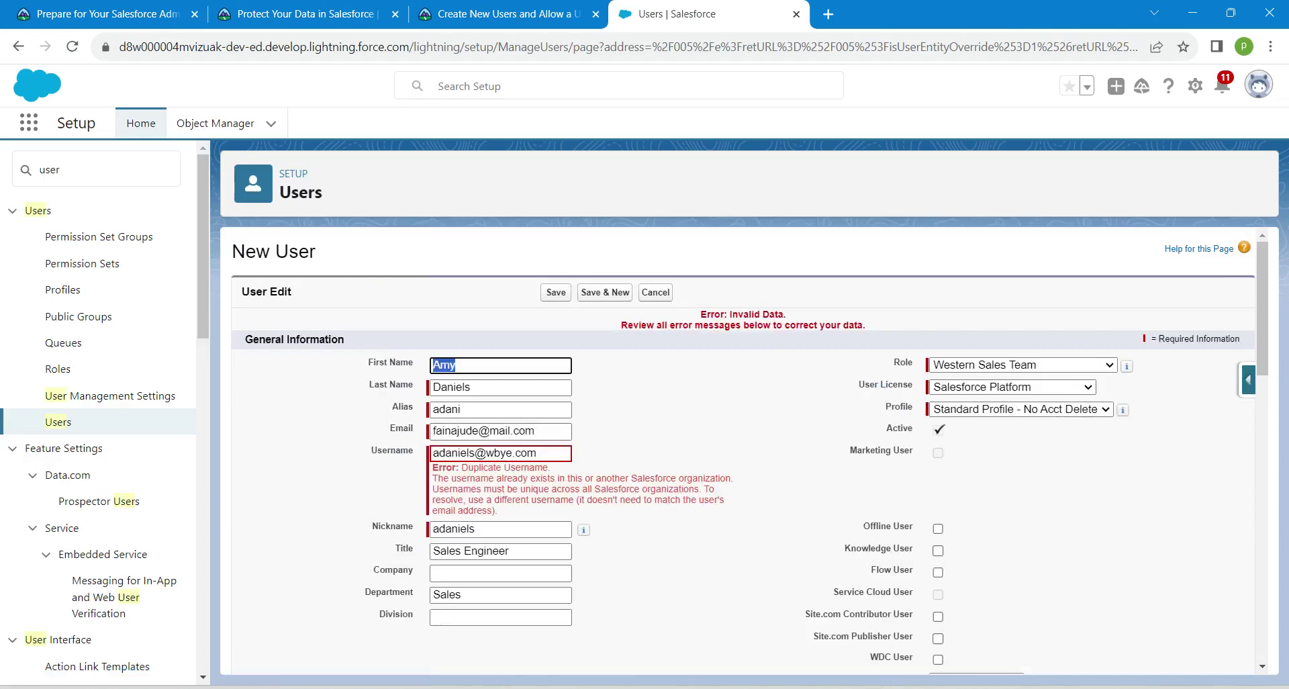
left_click(506, 452)
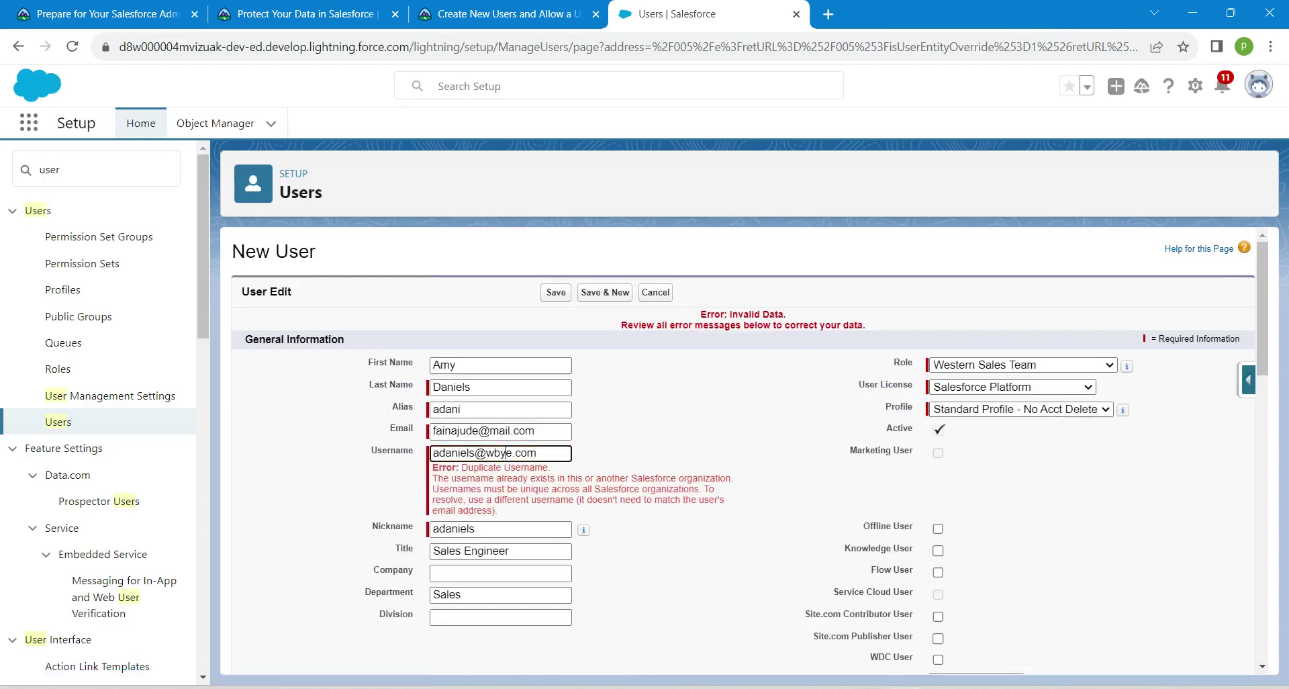
type("67755")
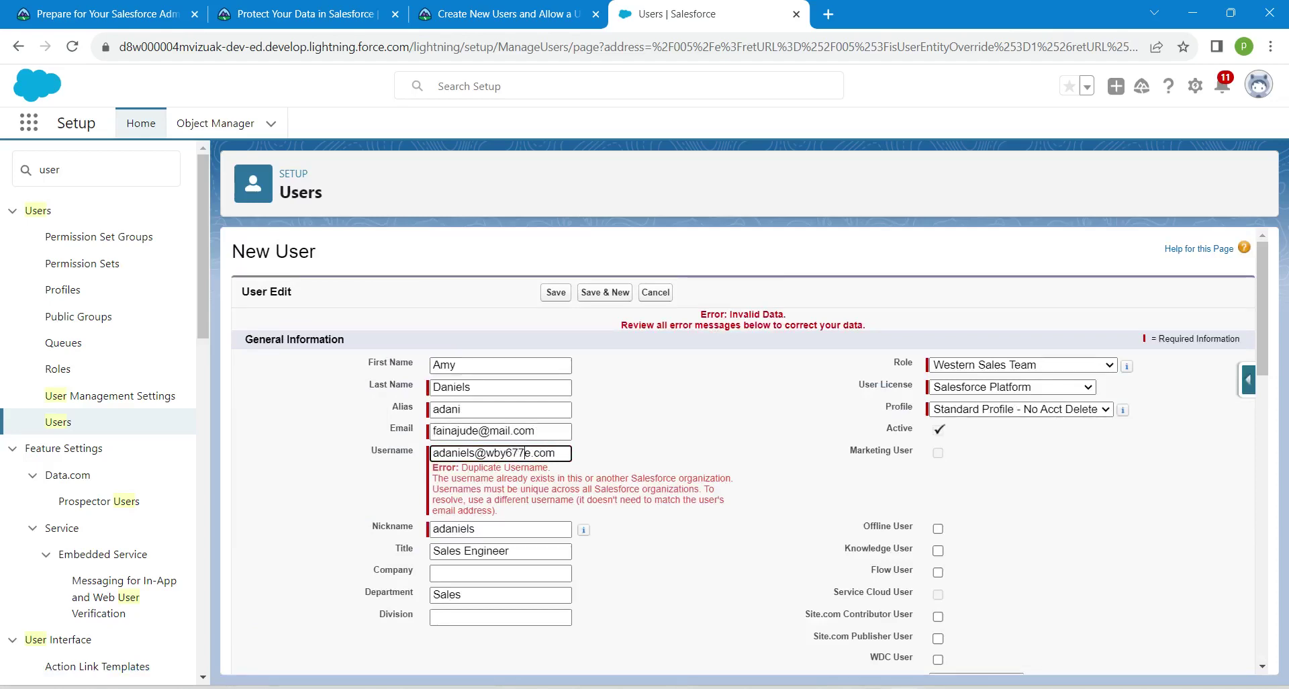
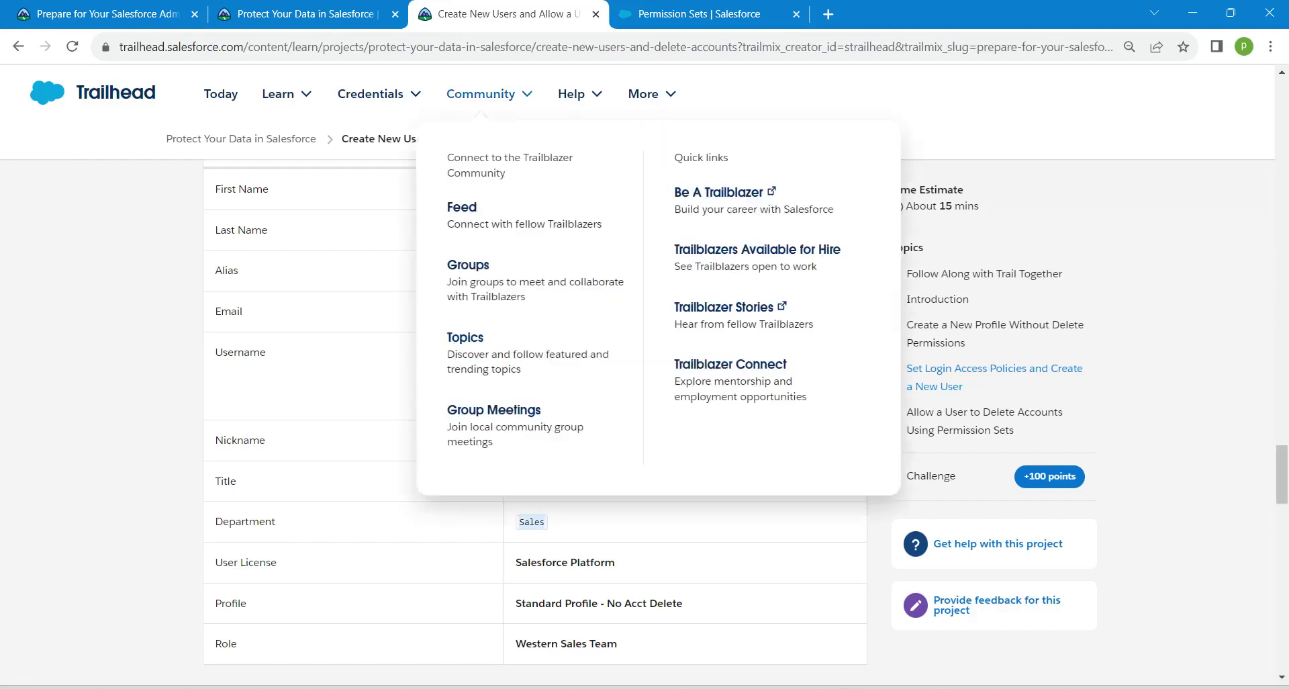
Step: Copy the 'Delete Accounts' label from the Trailhead steps and return to the blank permission set form
scroll(1281, 473, "down", 2)
scroll(644, 423, "down", 6)
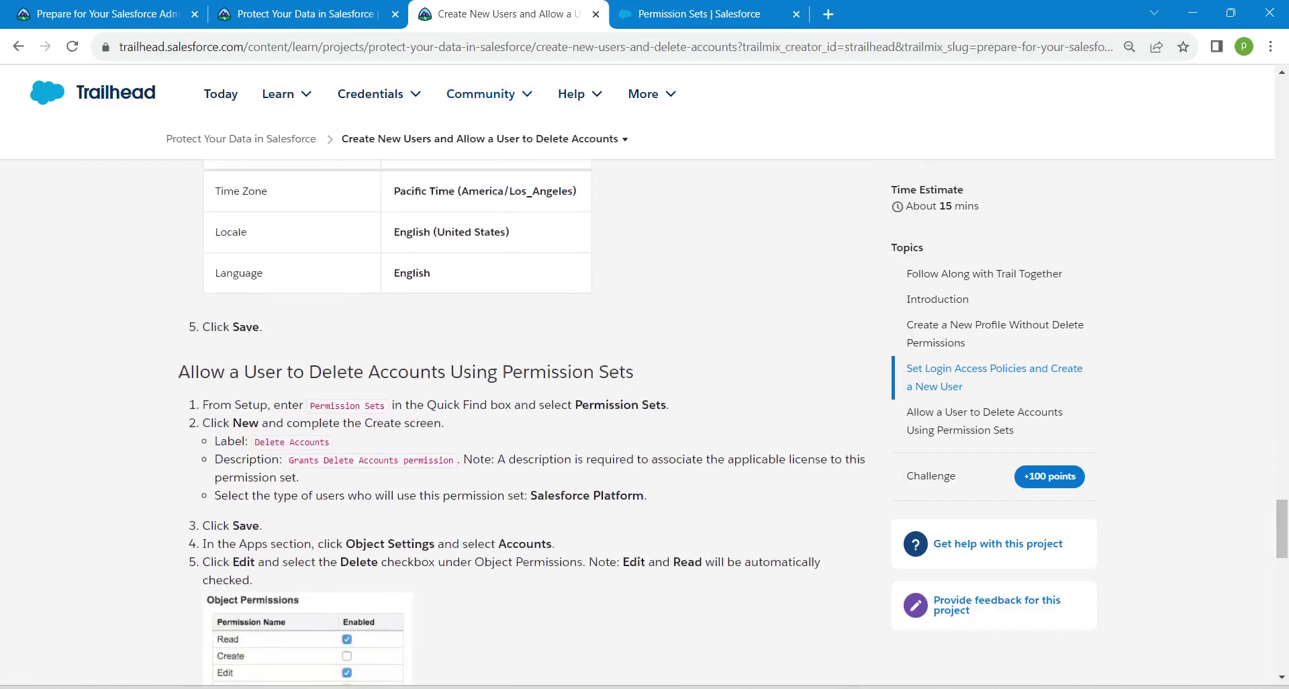
left_click_drag(254, 441, 331, 442)
key("ctrl+c")
key("ctrl+Tab")
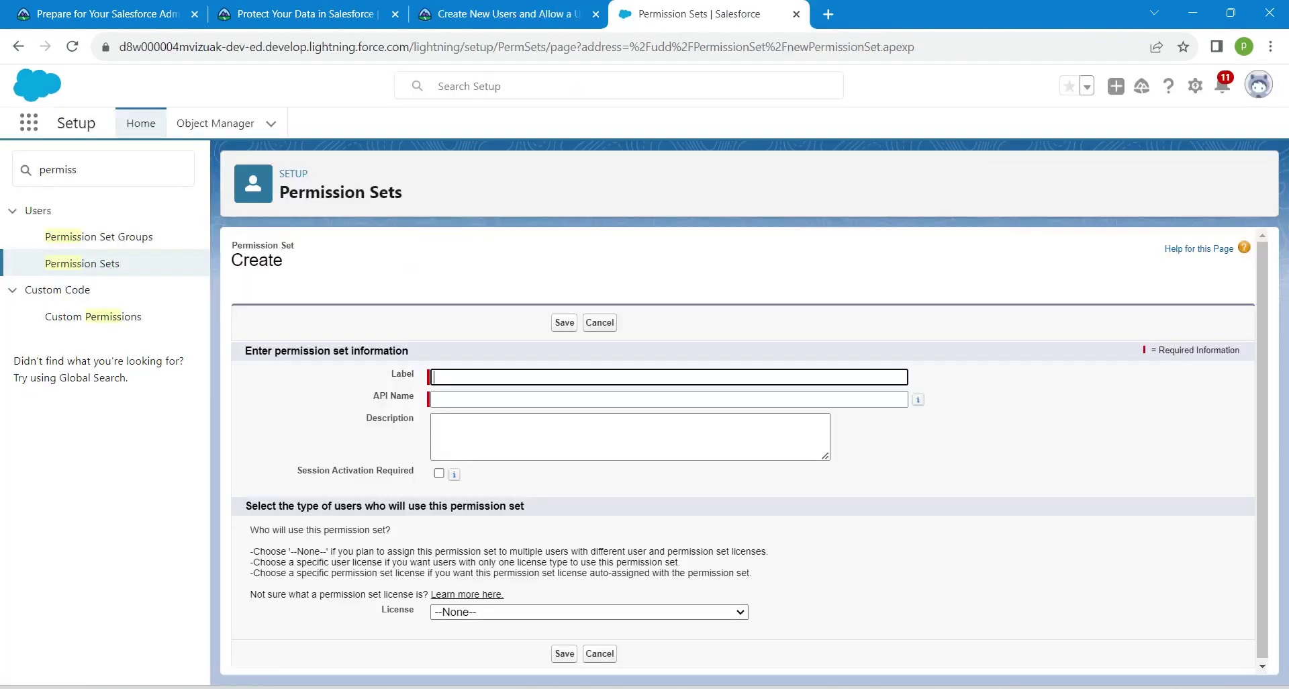
Step: Enter 'Delete Accounts' as the label so the API name fills as Delete_Accounts
key("ctrl+v")
type("D")
key("Tab")
Step: Copy the description text from the Trailhead instructions into the Description field
key("ctrl+shift+Tab")
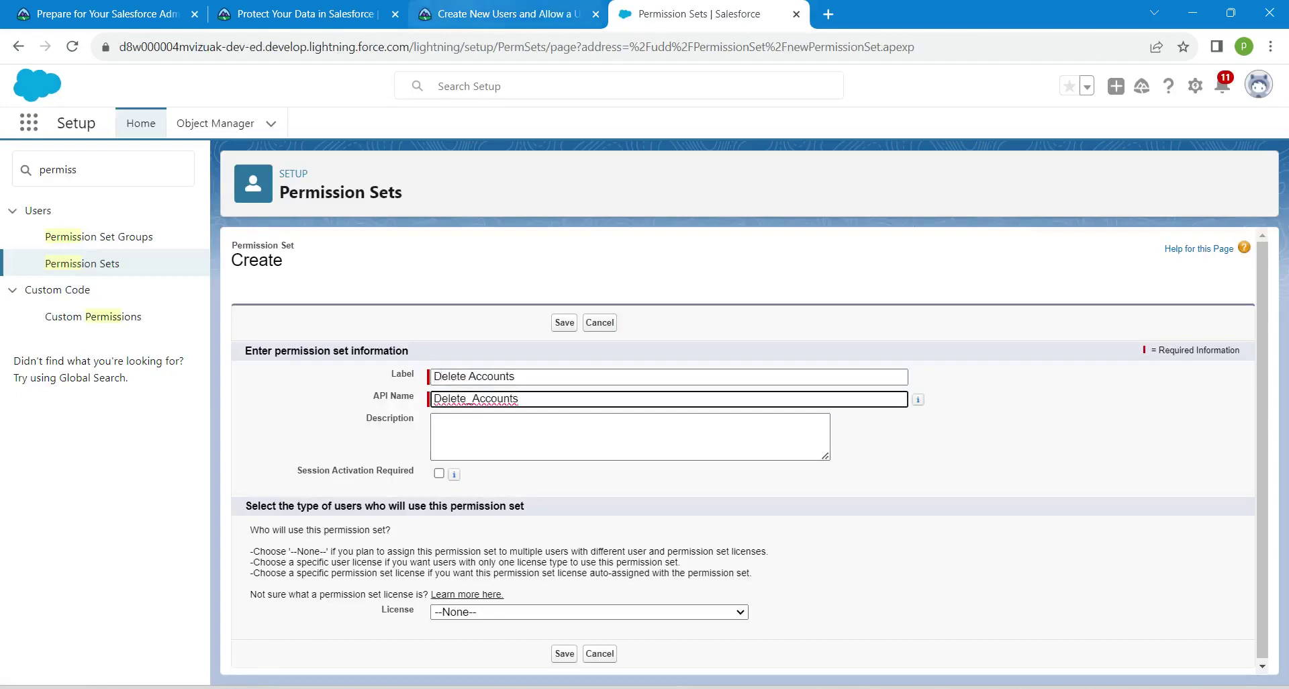
left_click_drag(289, 460, 454, 461)
key("ctrl+c")
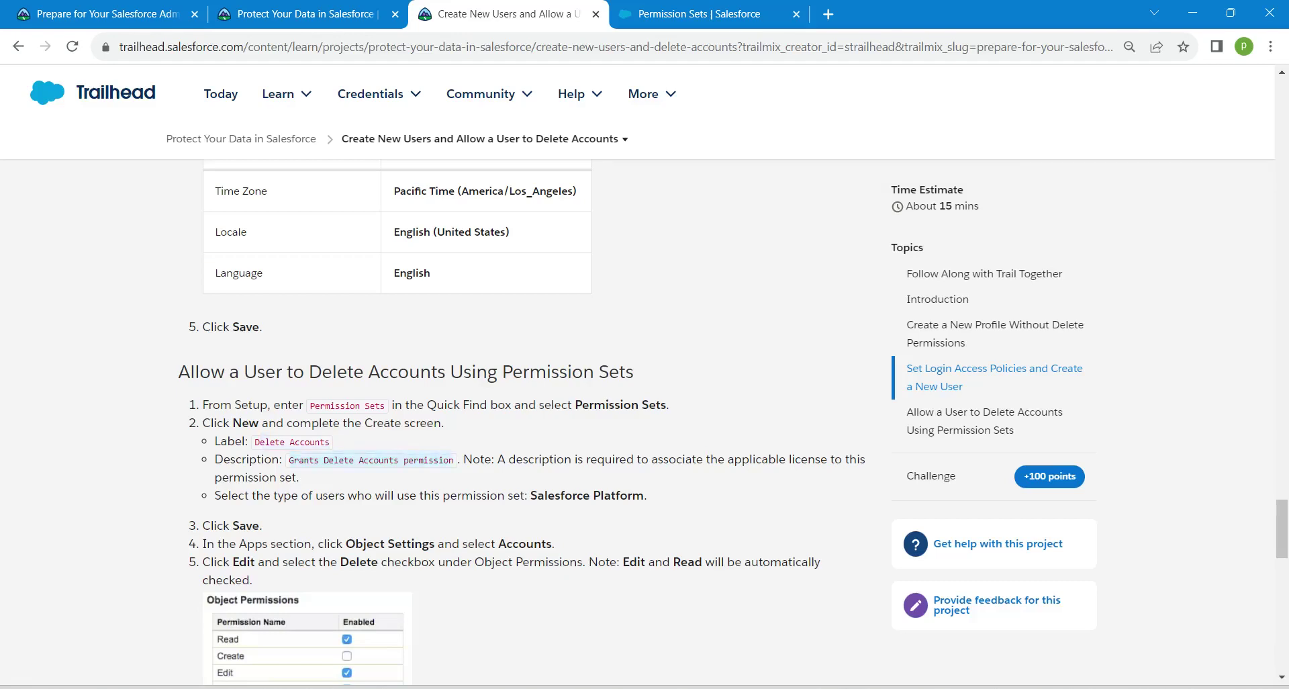
key("ctrl+Tab")
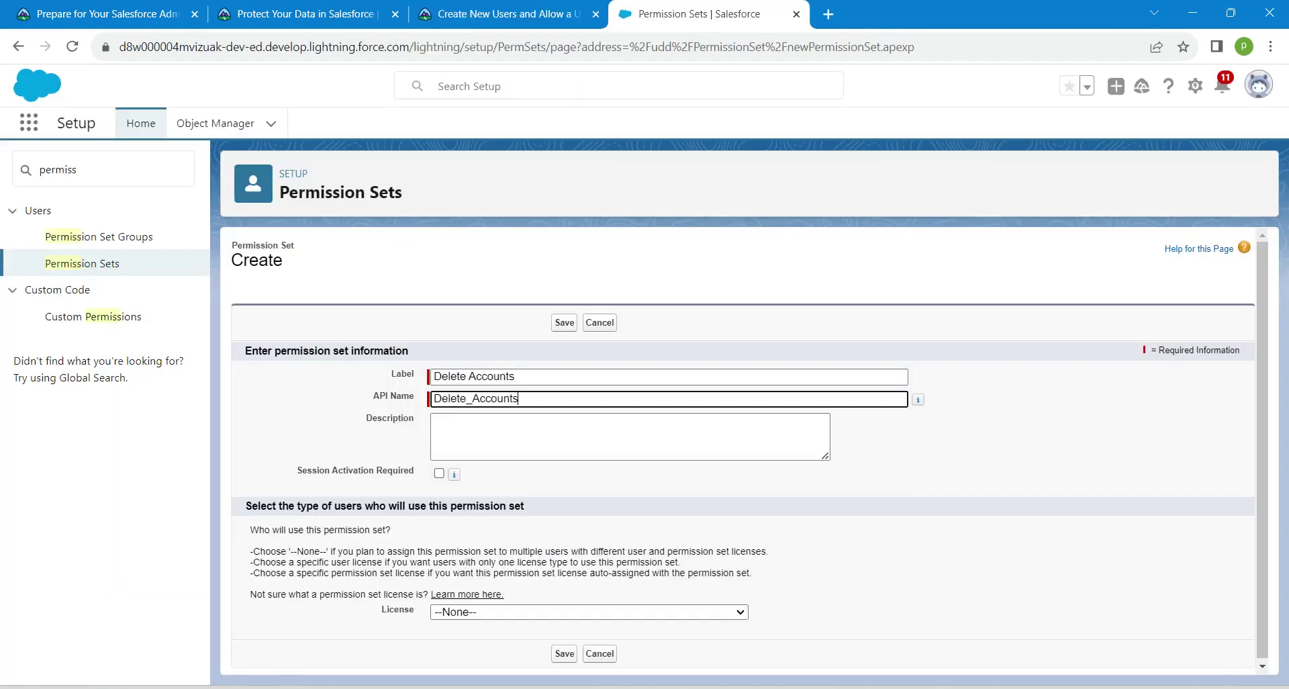
left_click(630, 436)
key("ctrl+v")
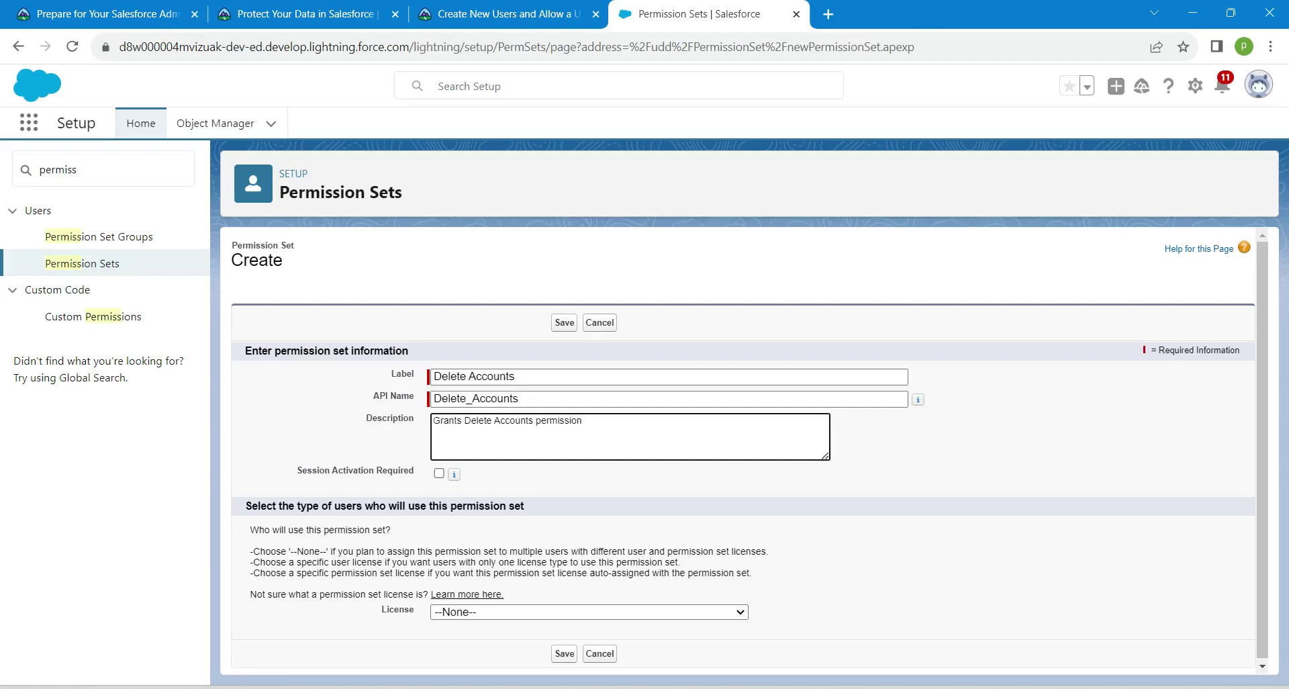
key("Tab")
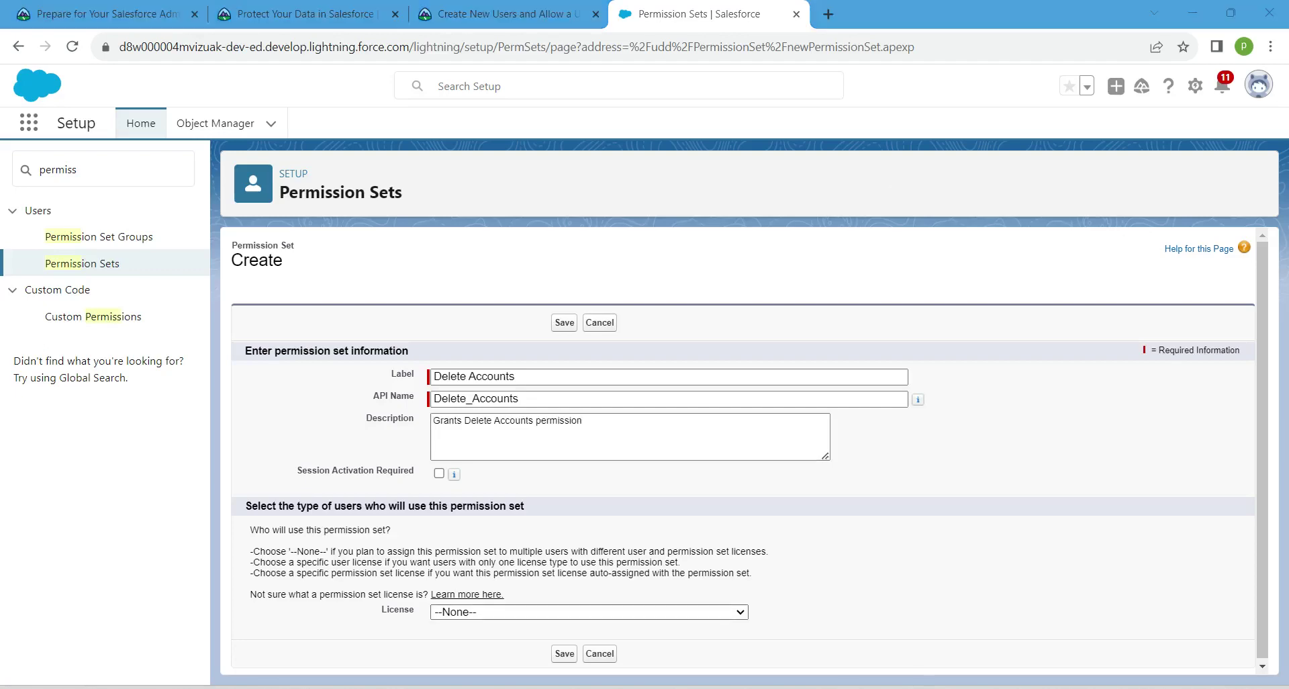
Step: Choose the Salesforce Platform license and save the permission set
key("alt+Down")
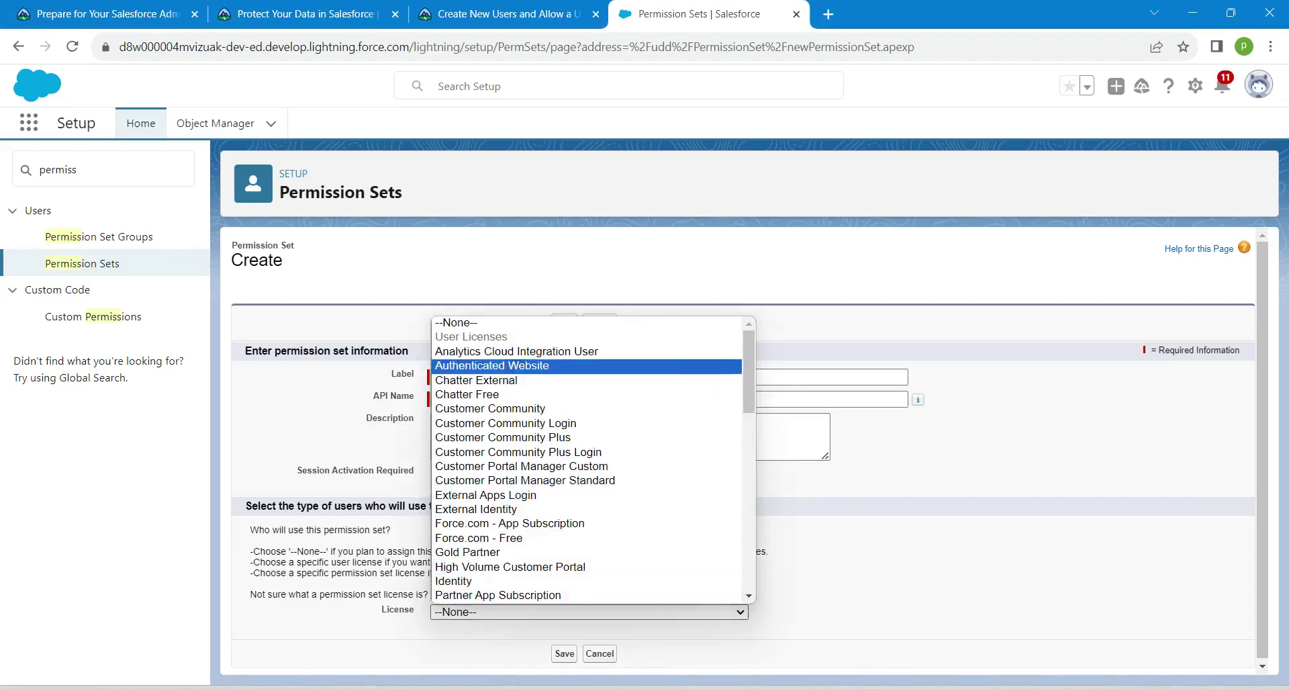
scroll(587, 460, "down", 5)
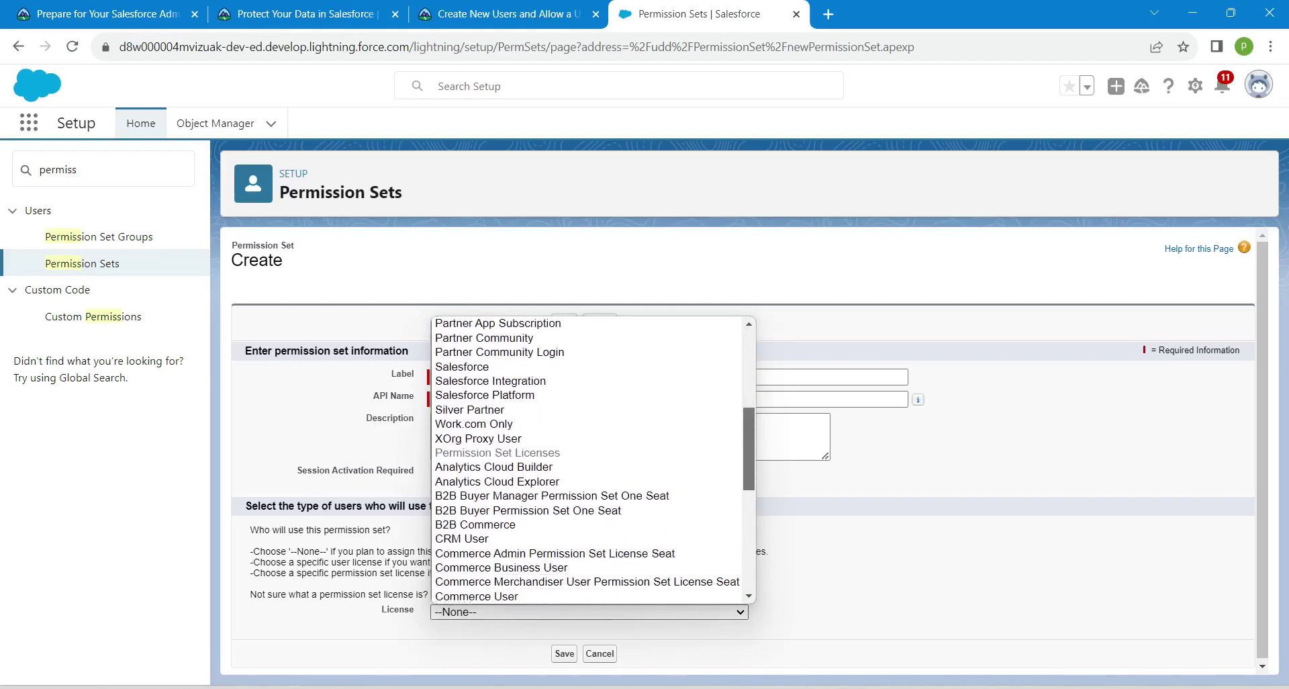
key("Down")
key("Return")
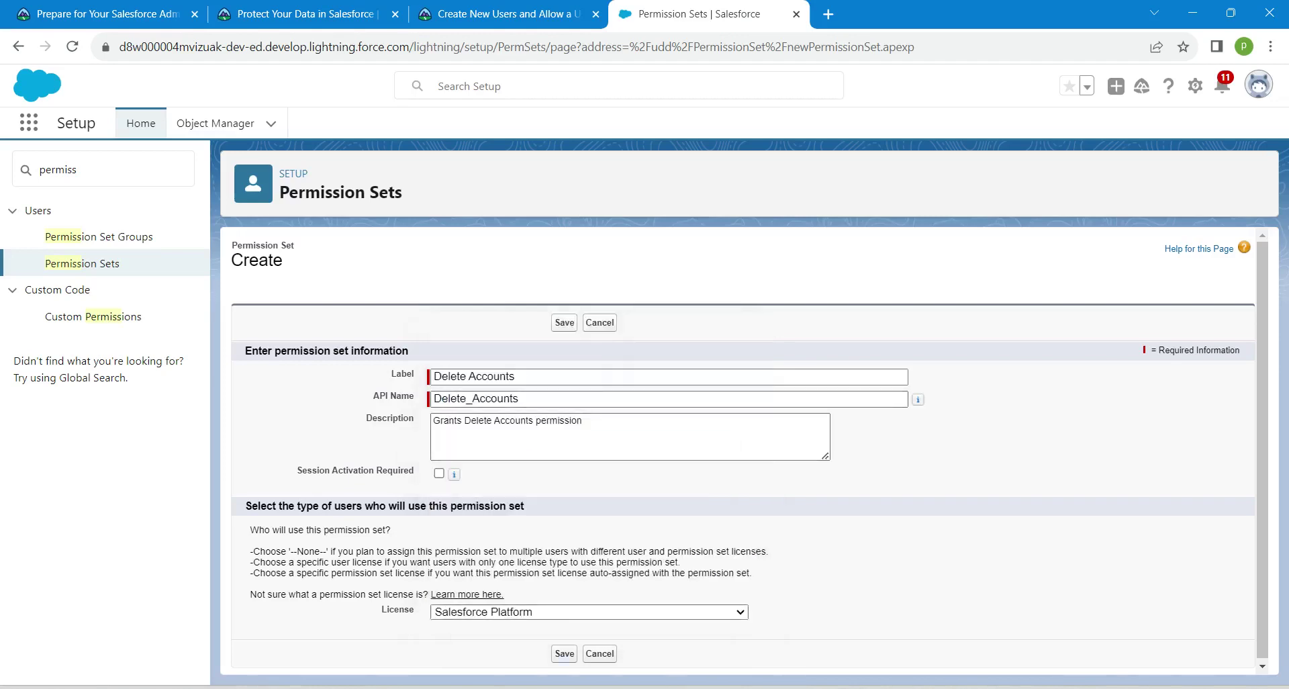
left_click(564, 653)
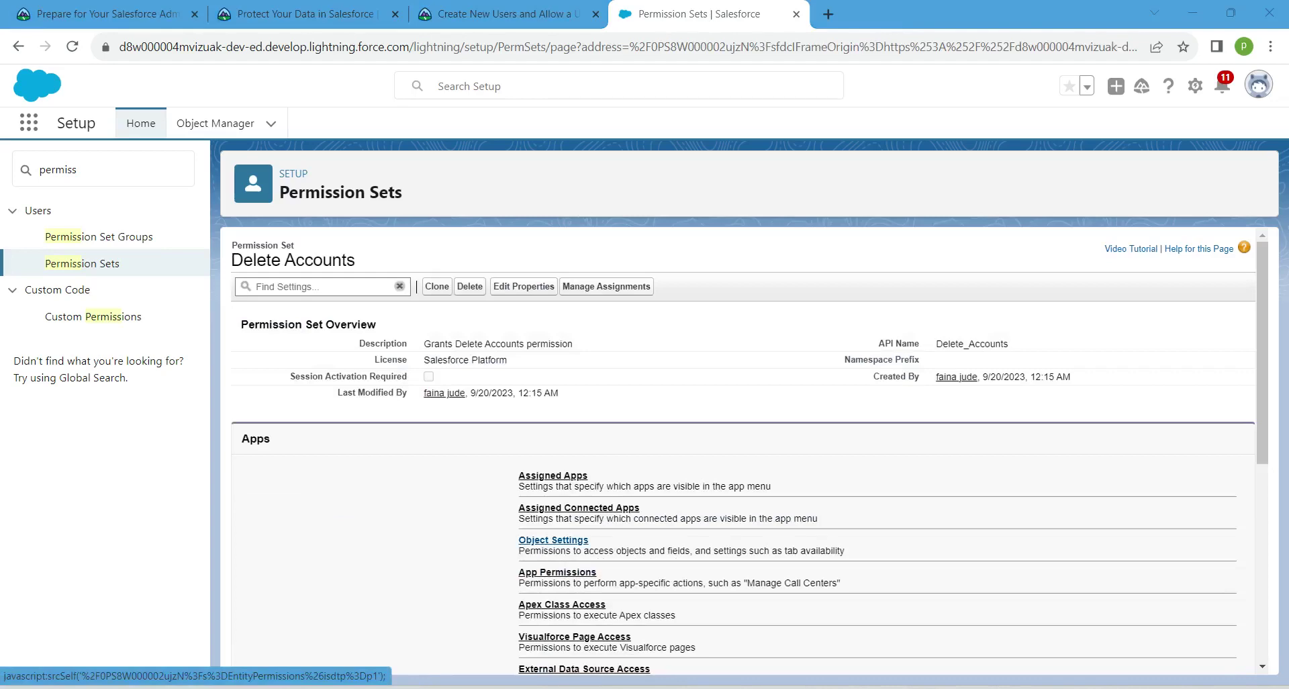
Step: Enable Edit and Delete, with Read, on the Accounts object permissions and save
left_click(553, 540)
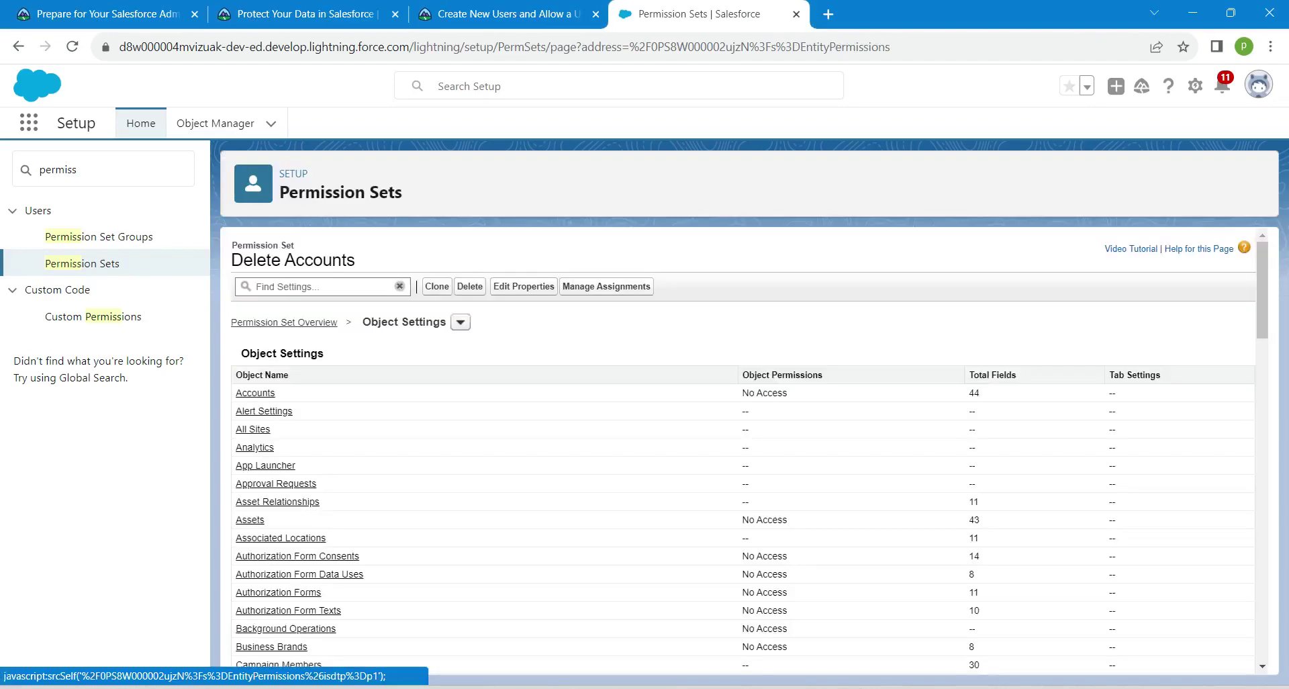
left_click(255, 392)
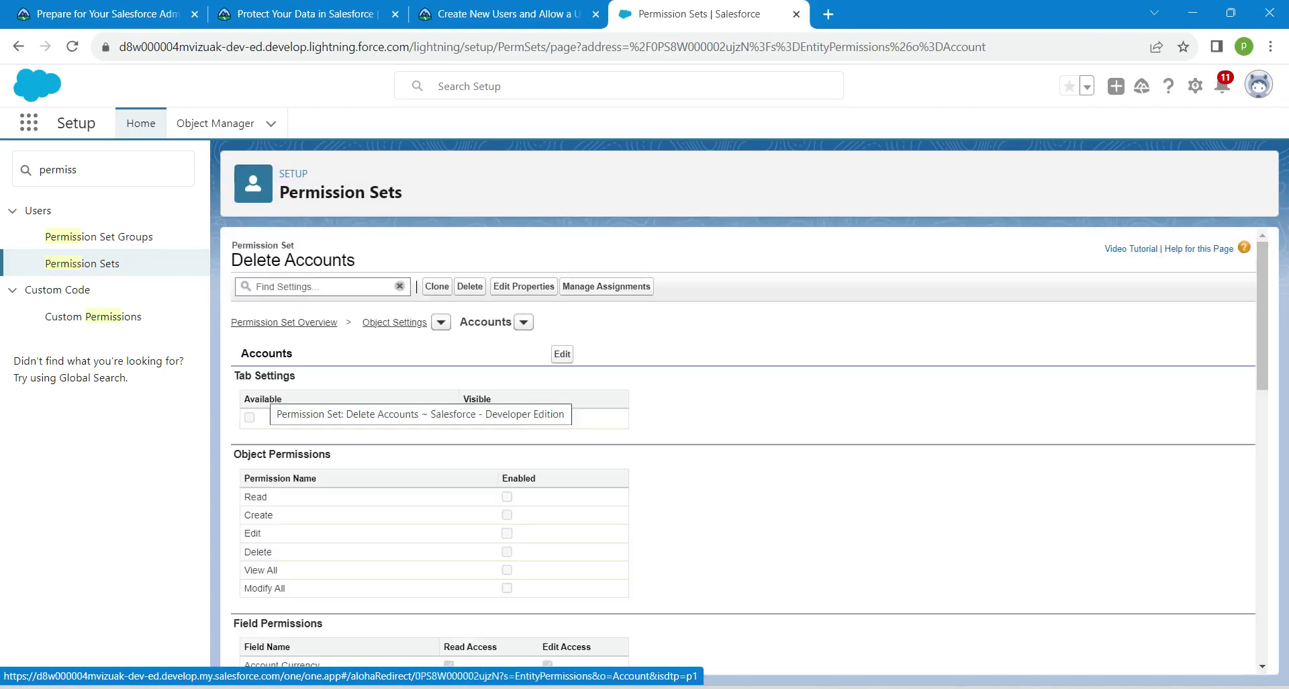
left_click(562, 353)
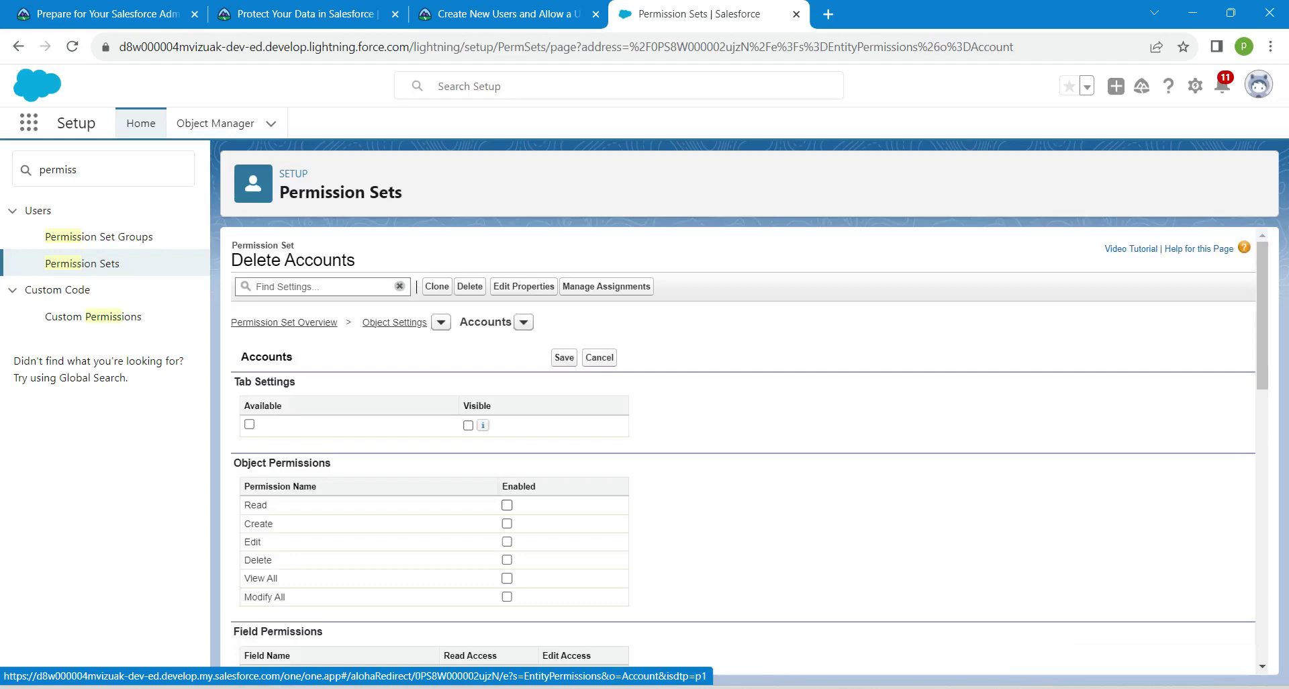
left_click(507, 541)
left_click(507, 559)
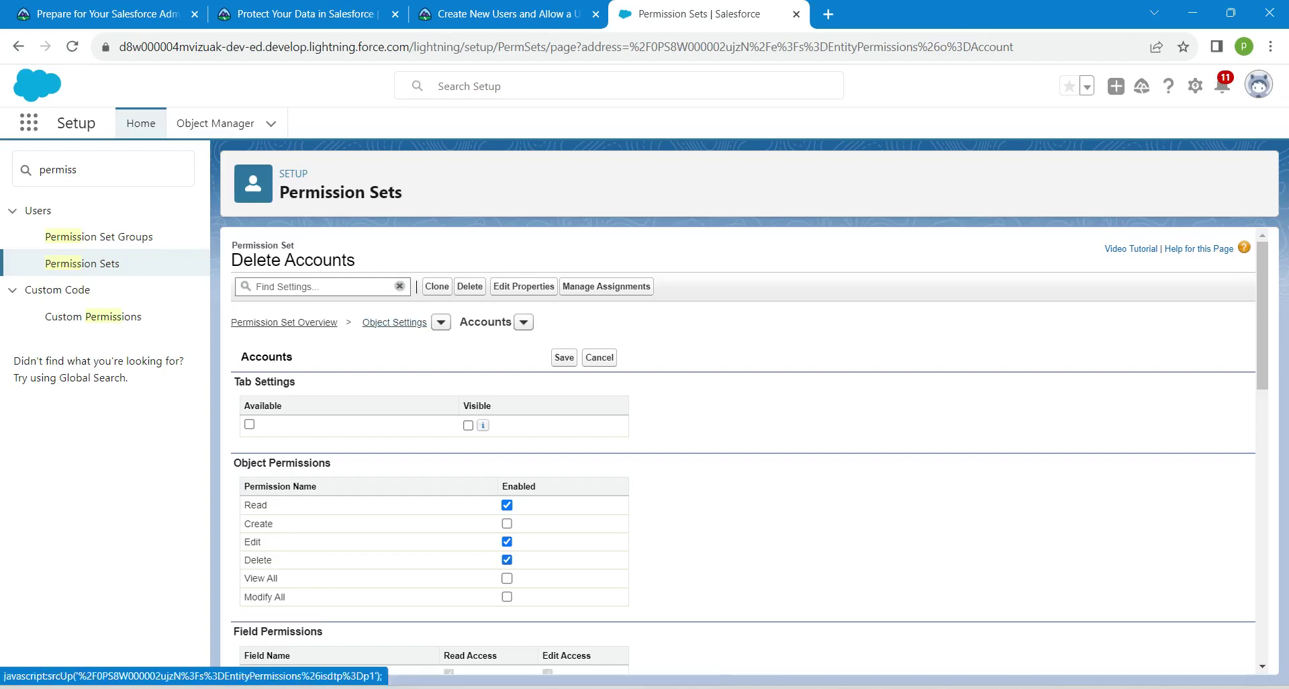
left_click(564, 357)
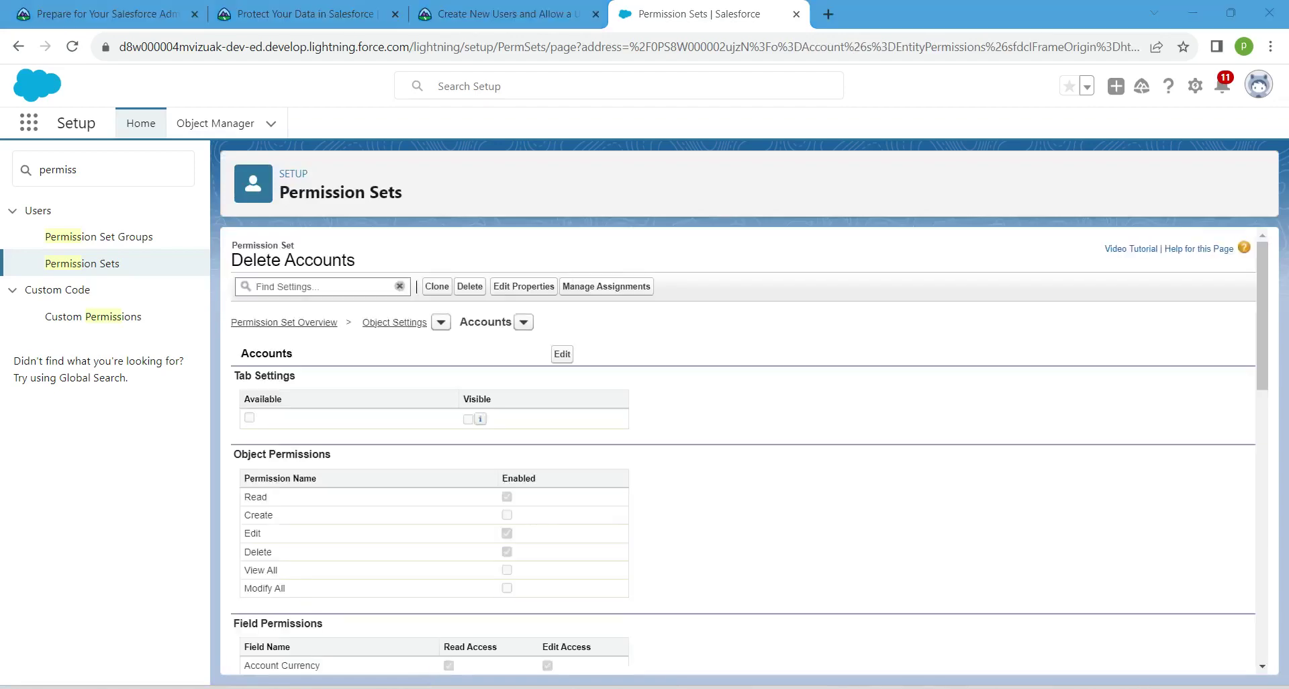
Step: Add the Customer Support, International user as an assignment of Delete Accounts and finish with Done
left_click(605, 286)
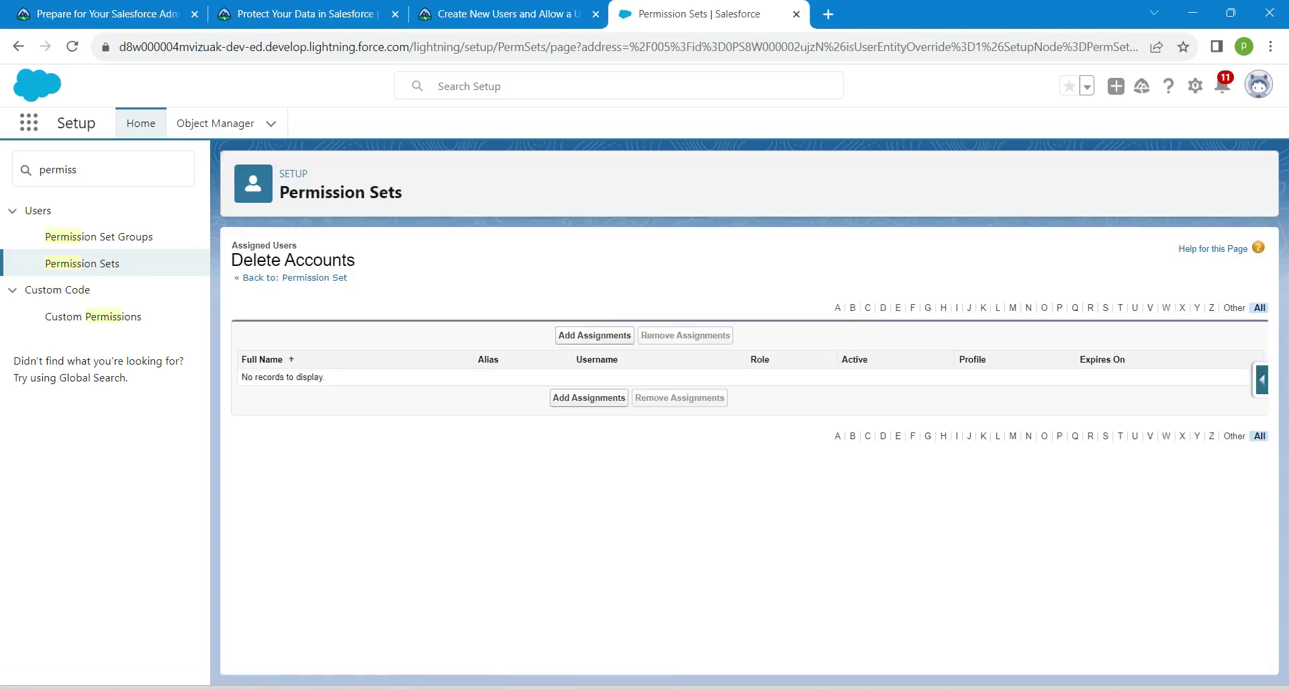
left_click(594, 334)
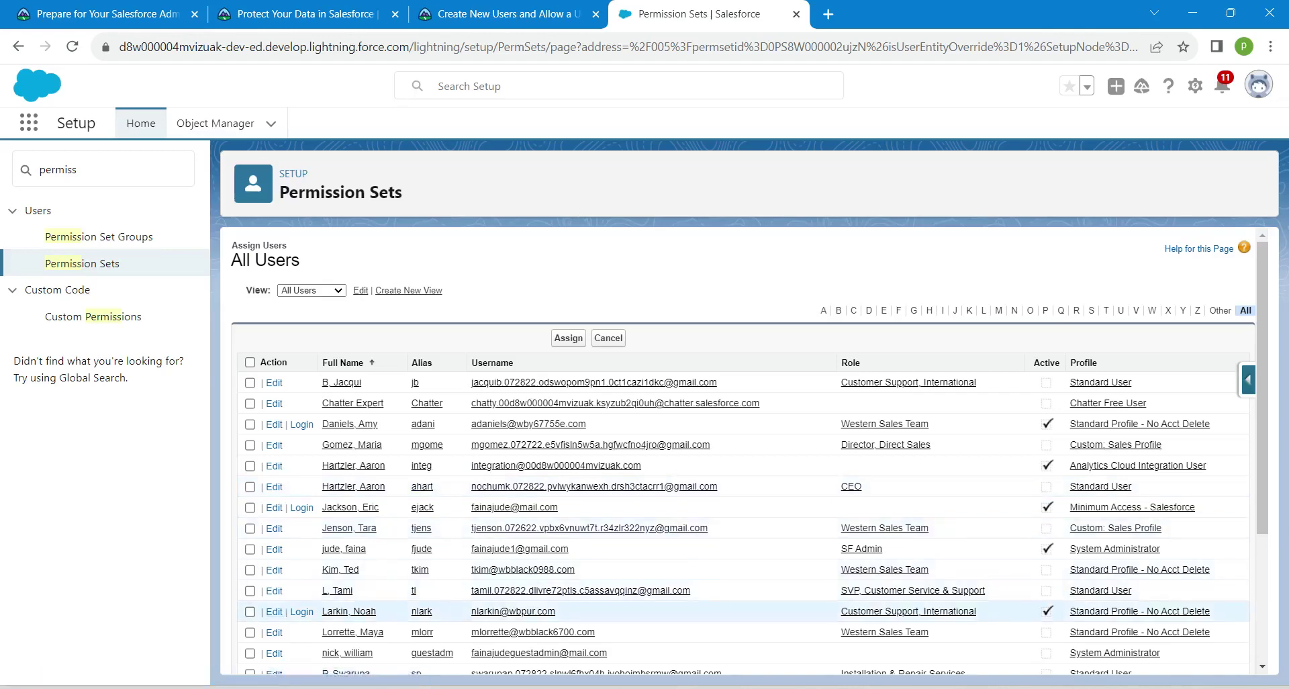
left_click(250, 611)
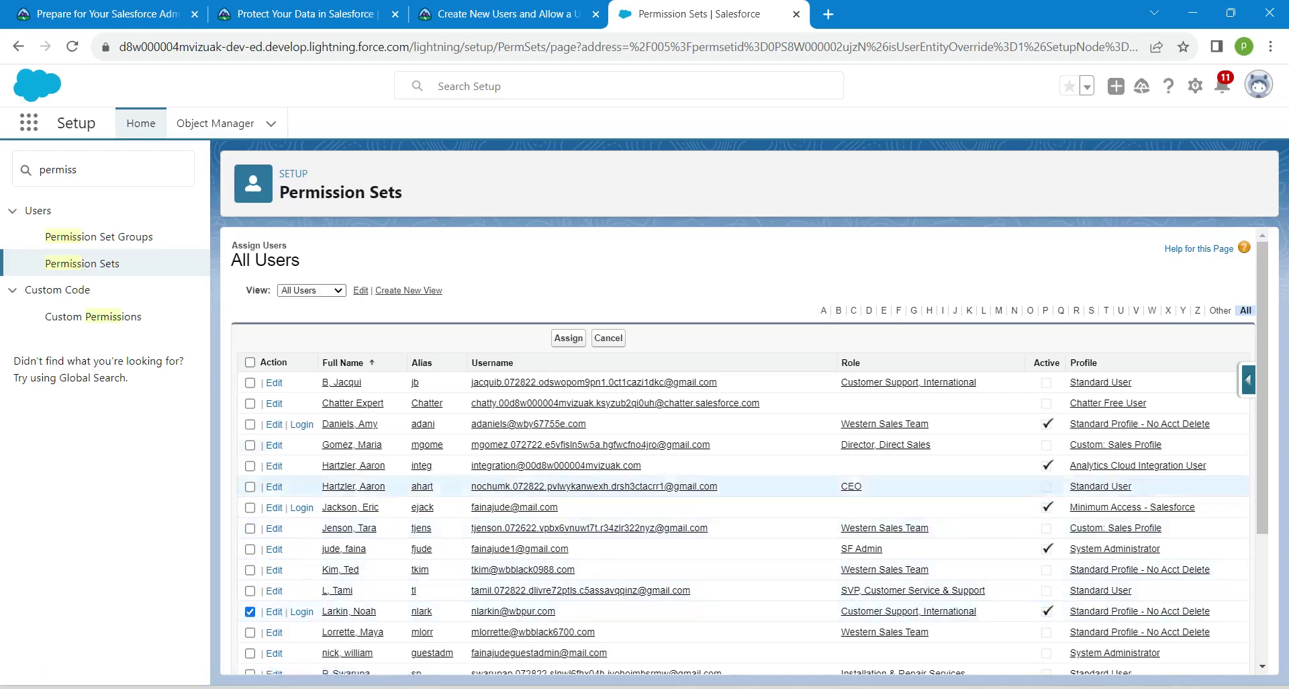
left_click(568, 338)
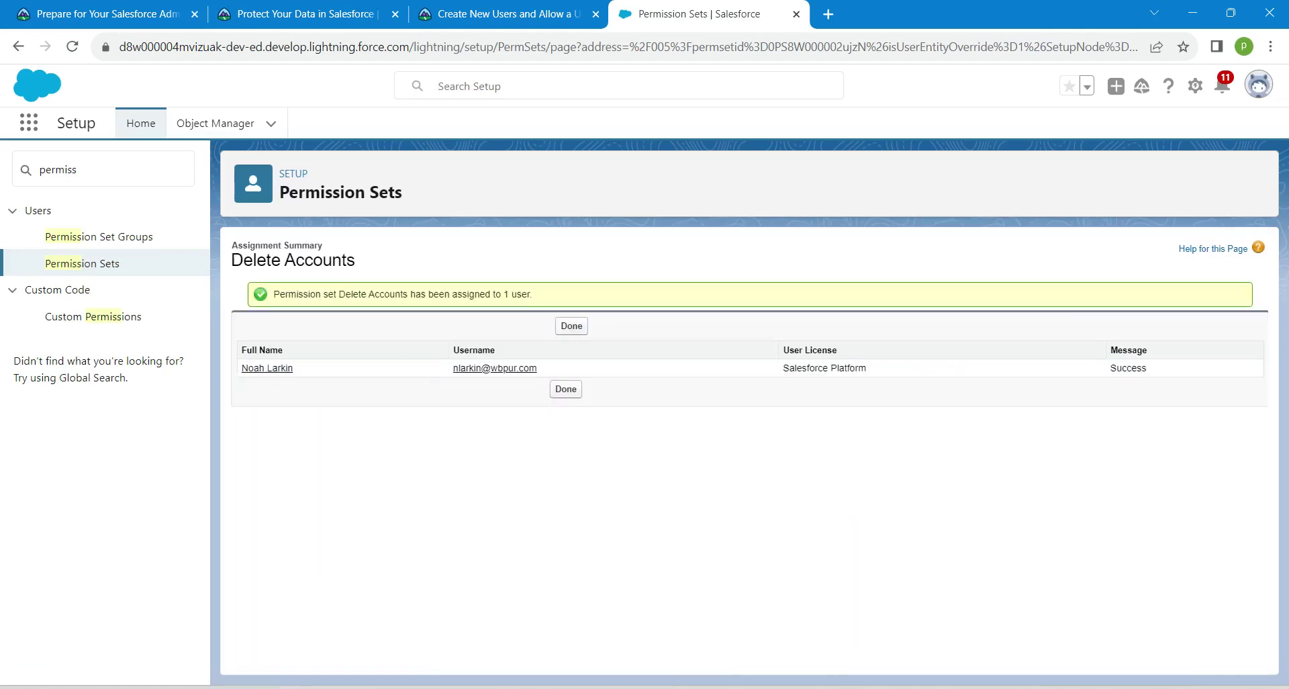
left_click(565, 388)
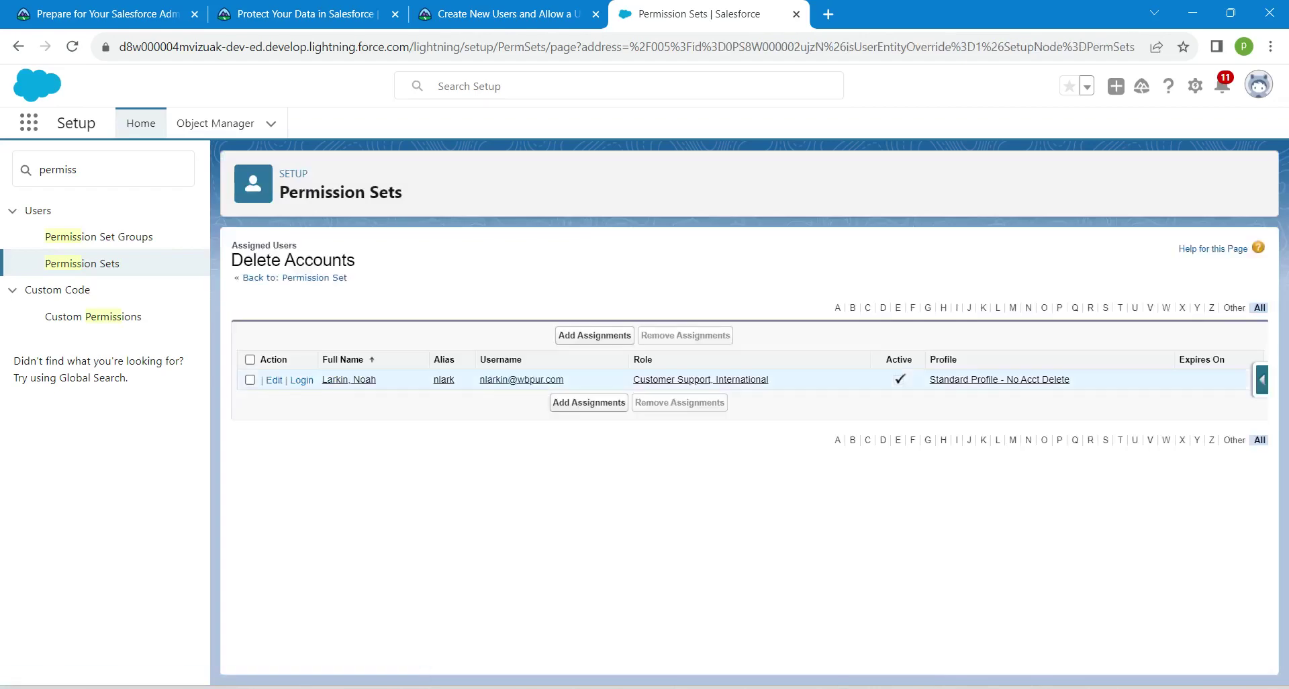
double_click(58, 169)
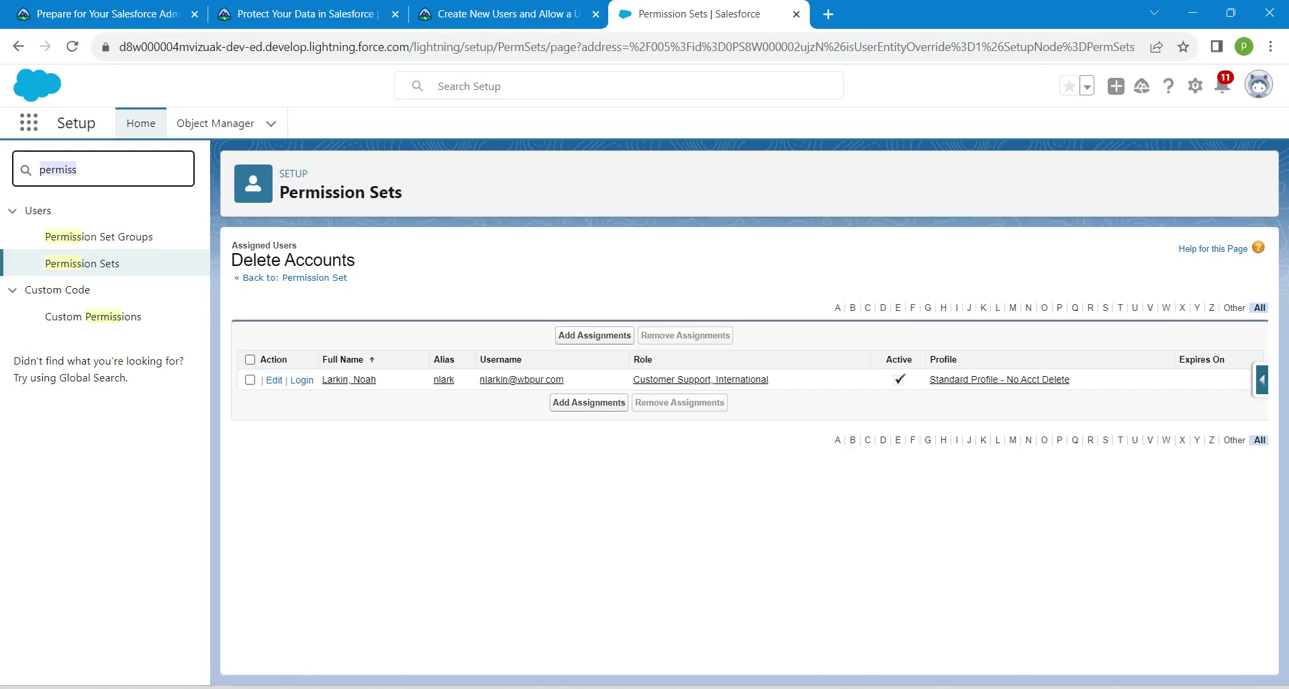
type("u")
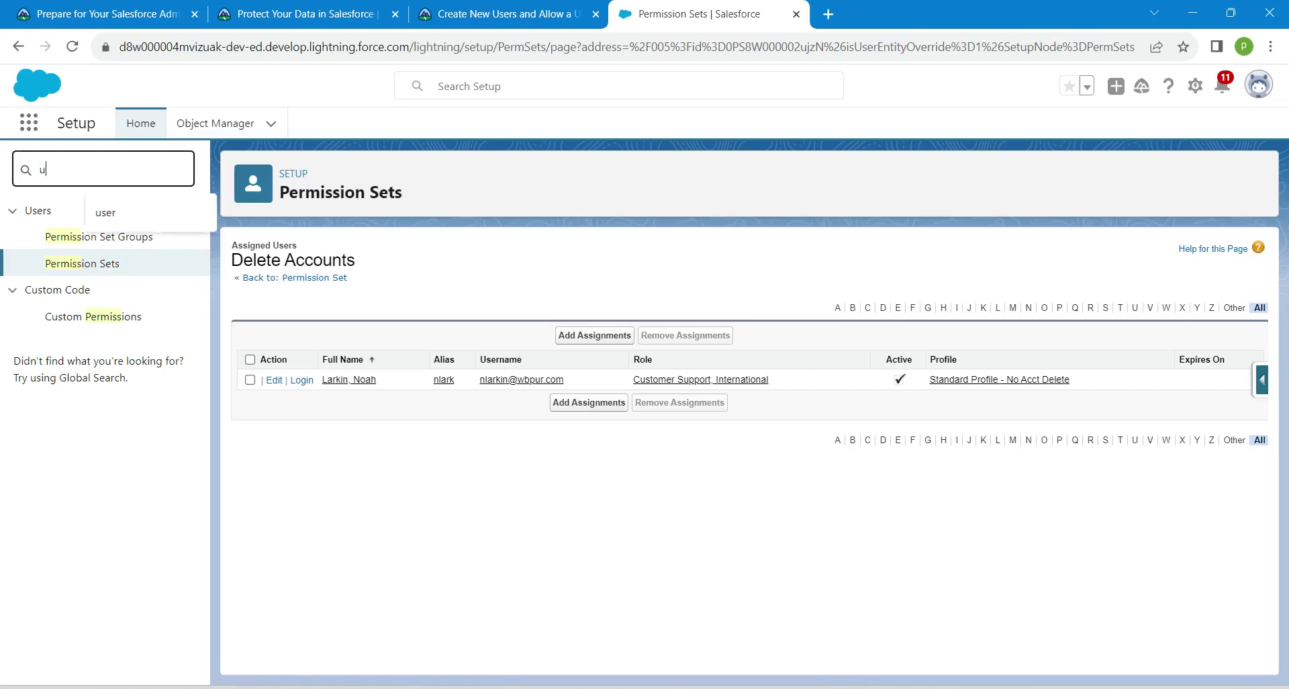
type("ser")
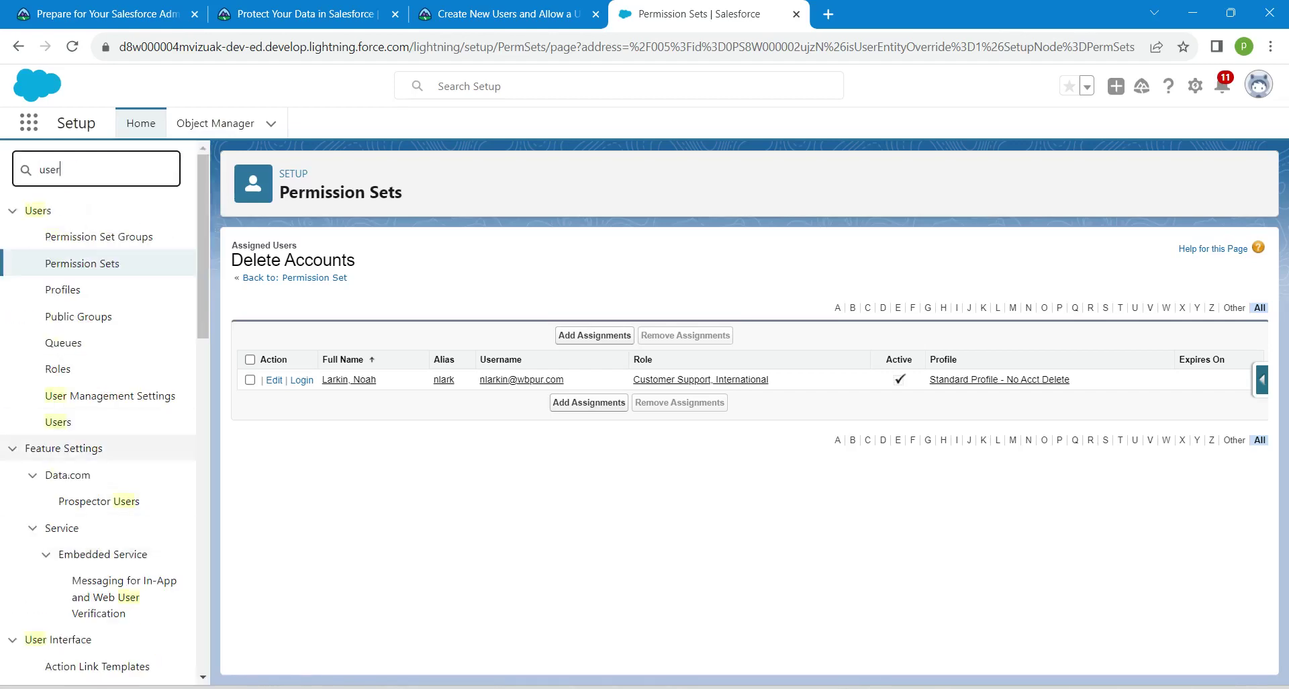
left_click(57, 421)
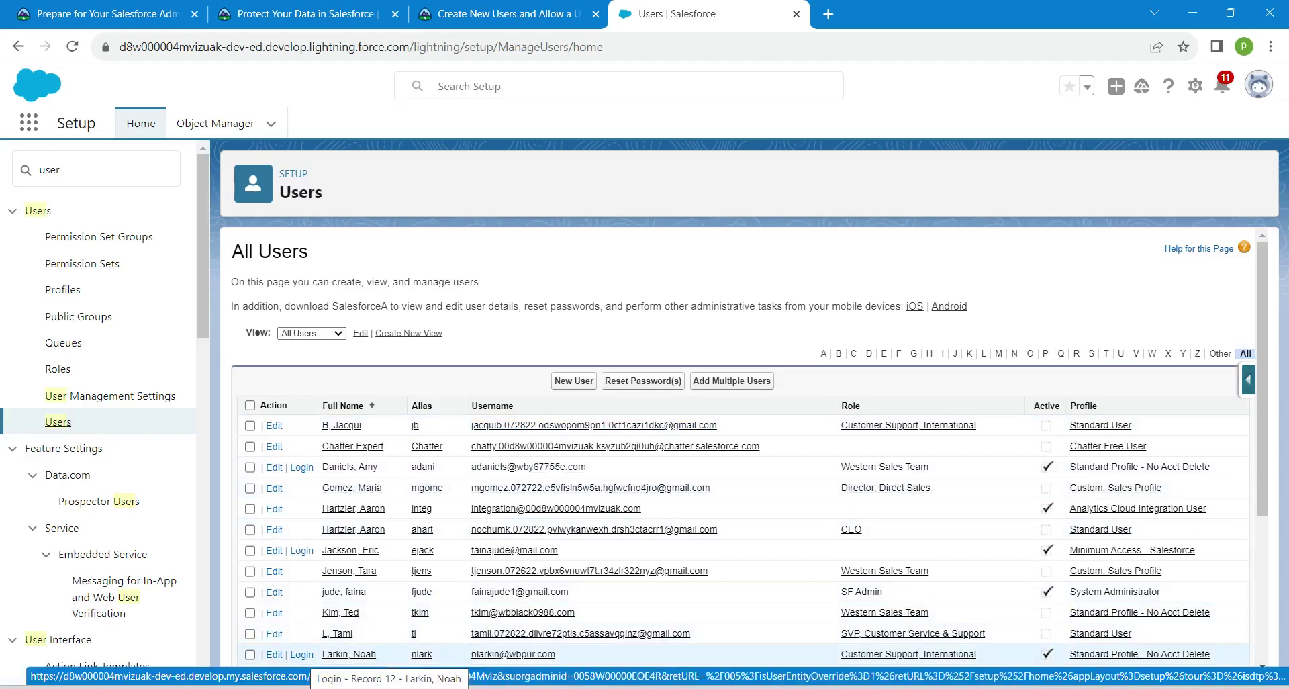
left_click(302, 654)
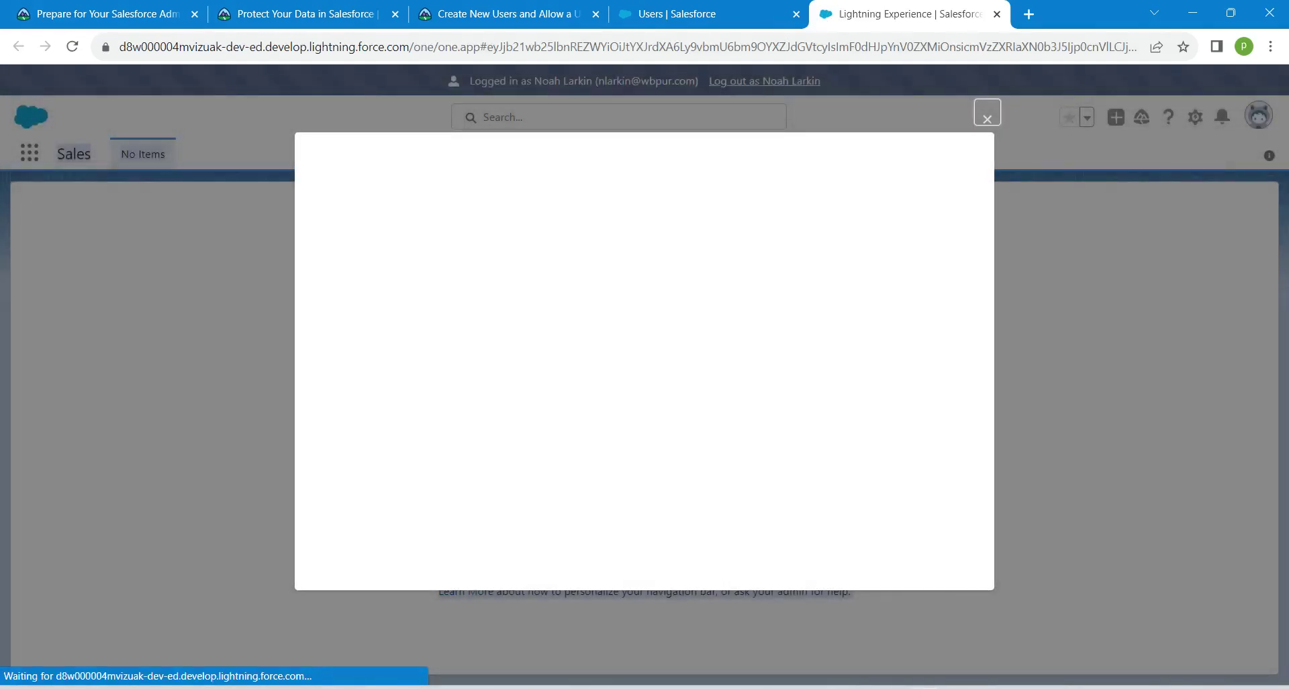
left_click(986, 114)
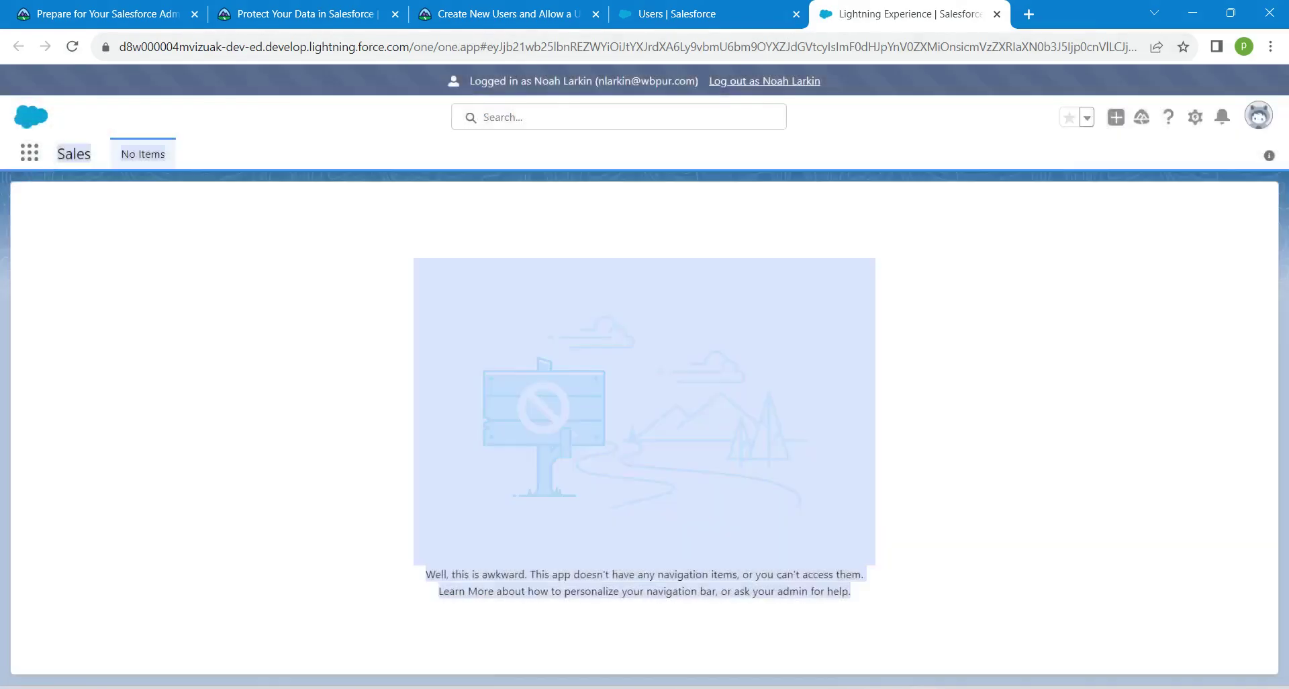
left_click_drag(302, 235, 202, 47)
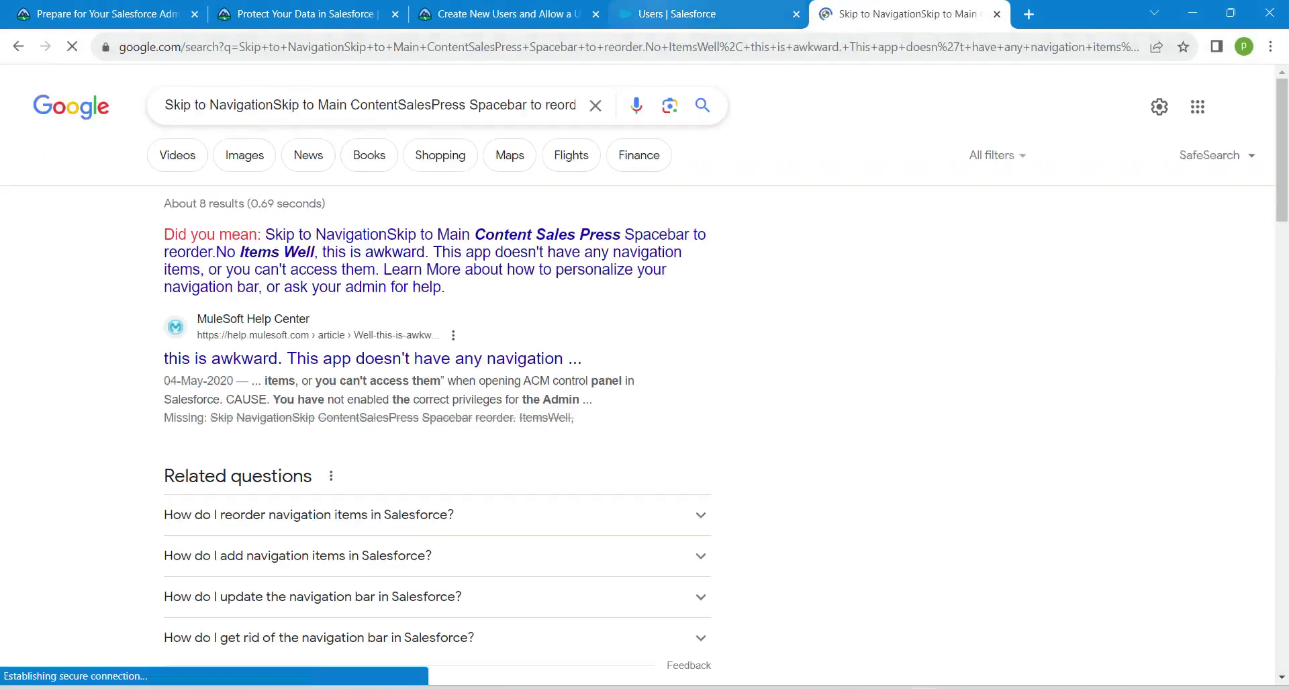
left_click(678, 14)
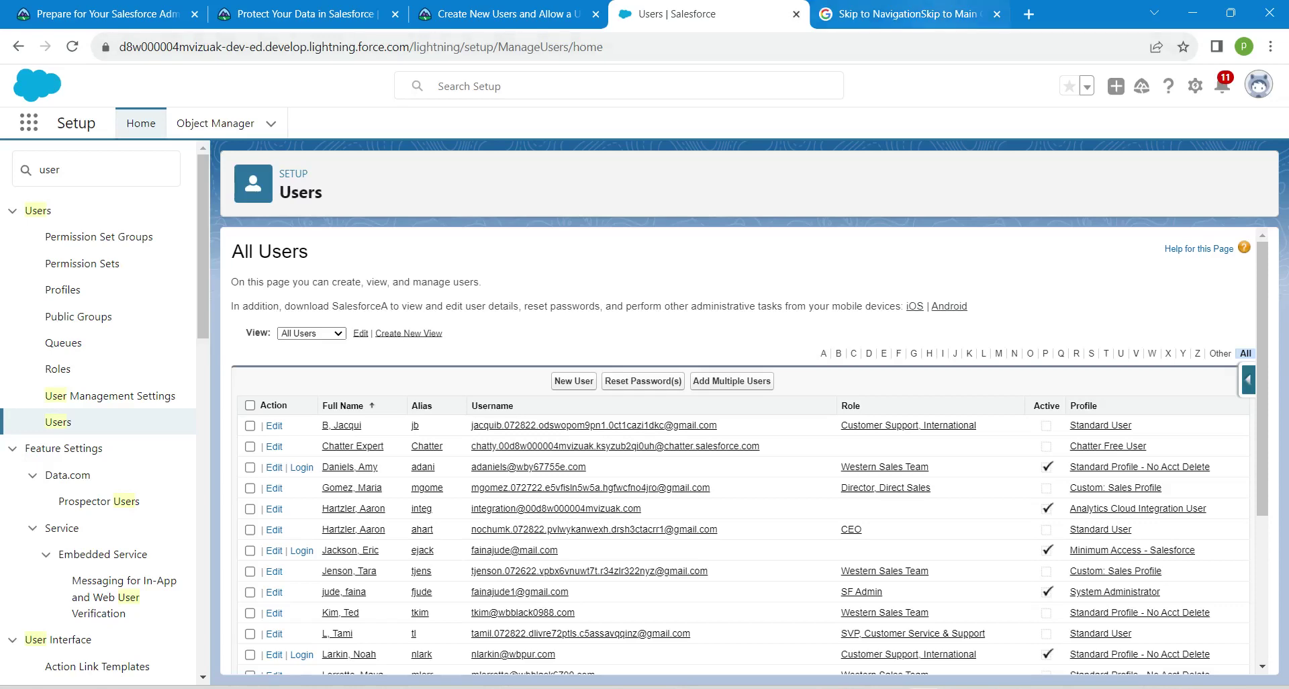
left_click(996, 13)
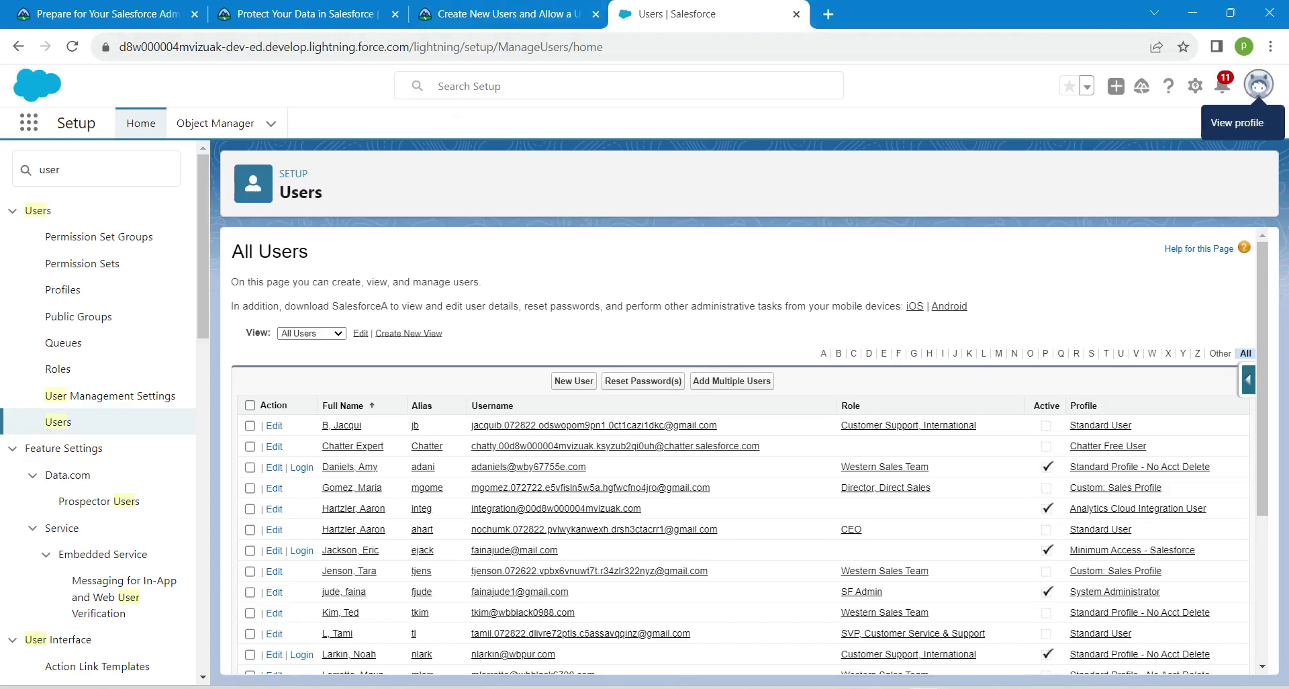
left_click(1258, 85)
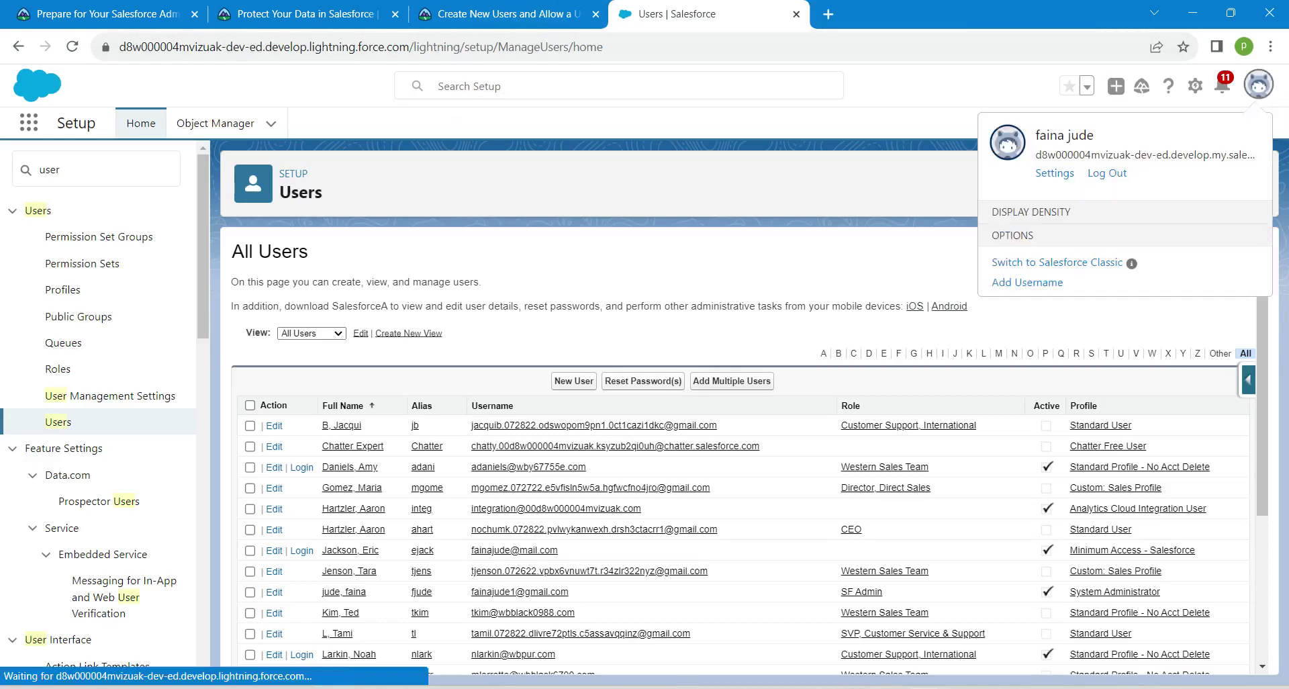
key("Escape")
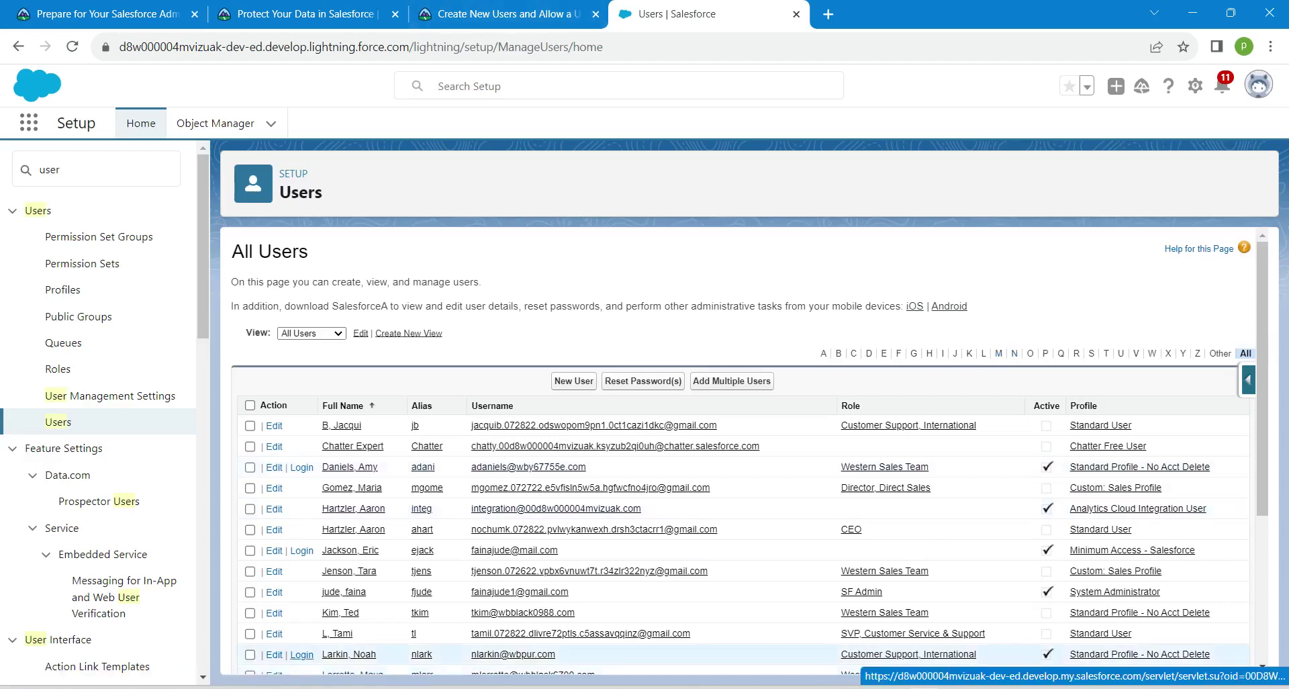
Step: Log in as the new user, switch to Lightning Experience, and open Accounts via App Launcher search 'acc'
left_click(301, 654)
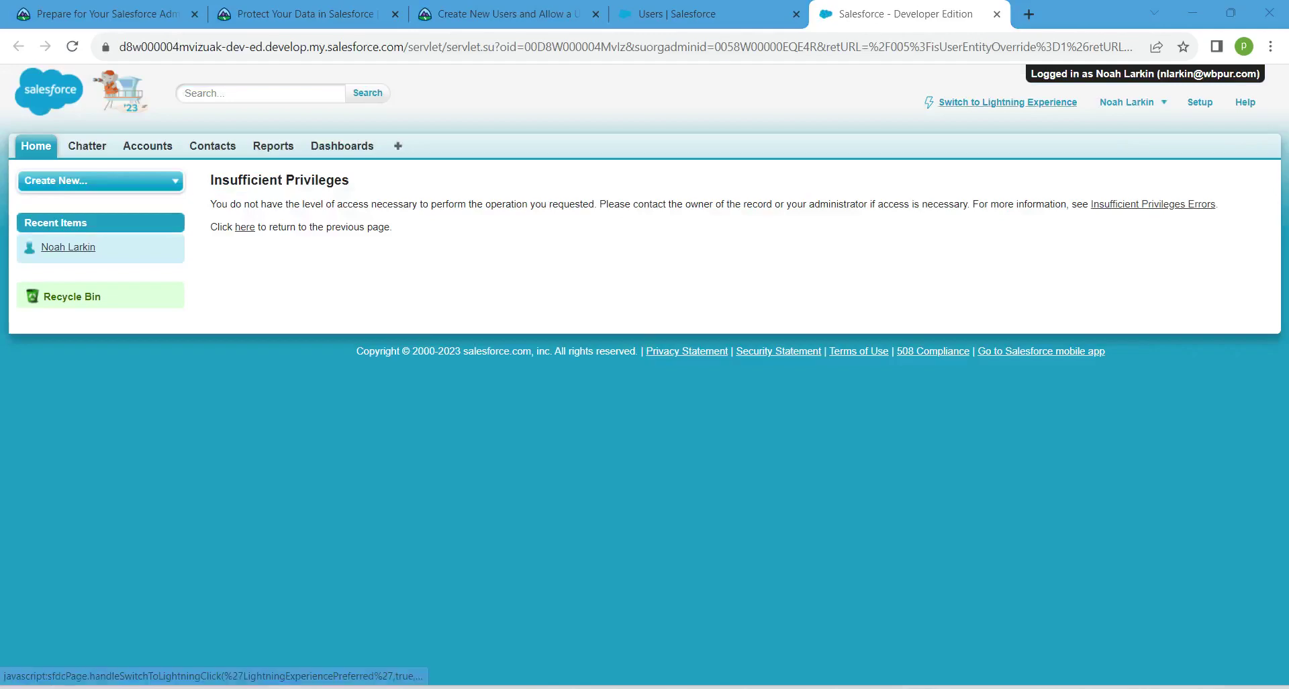
left_click(1006, 102)
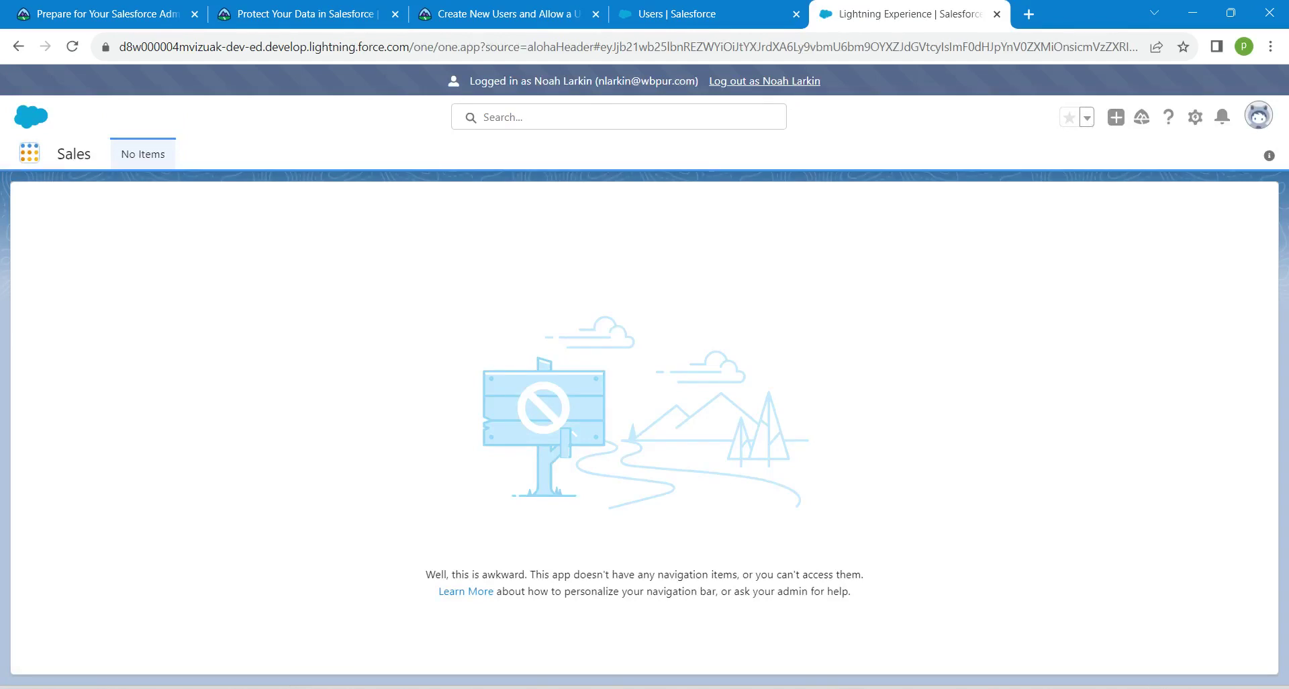
left_click(29, 153)
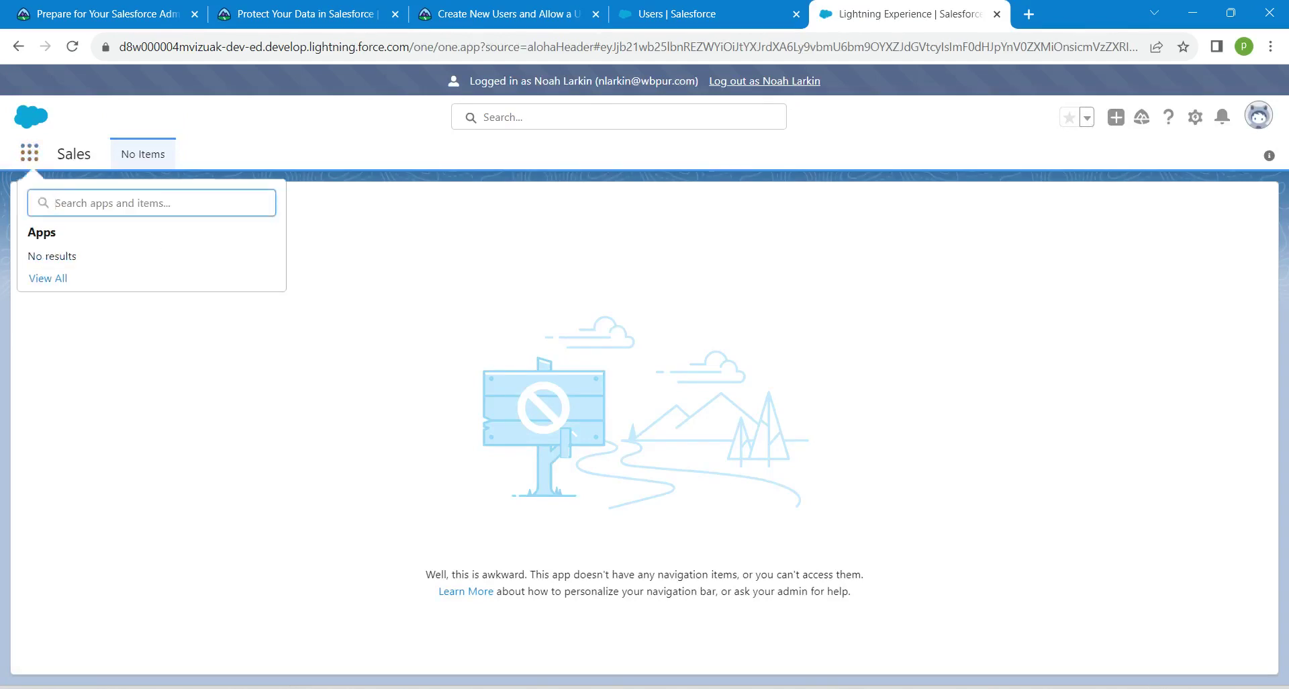
type("acc")
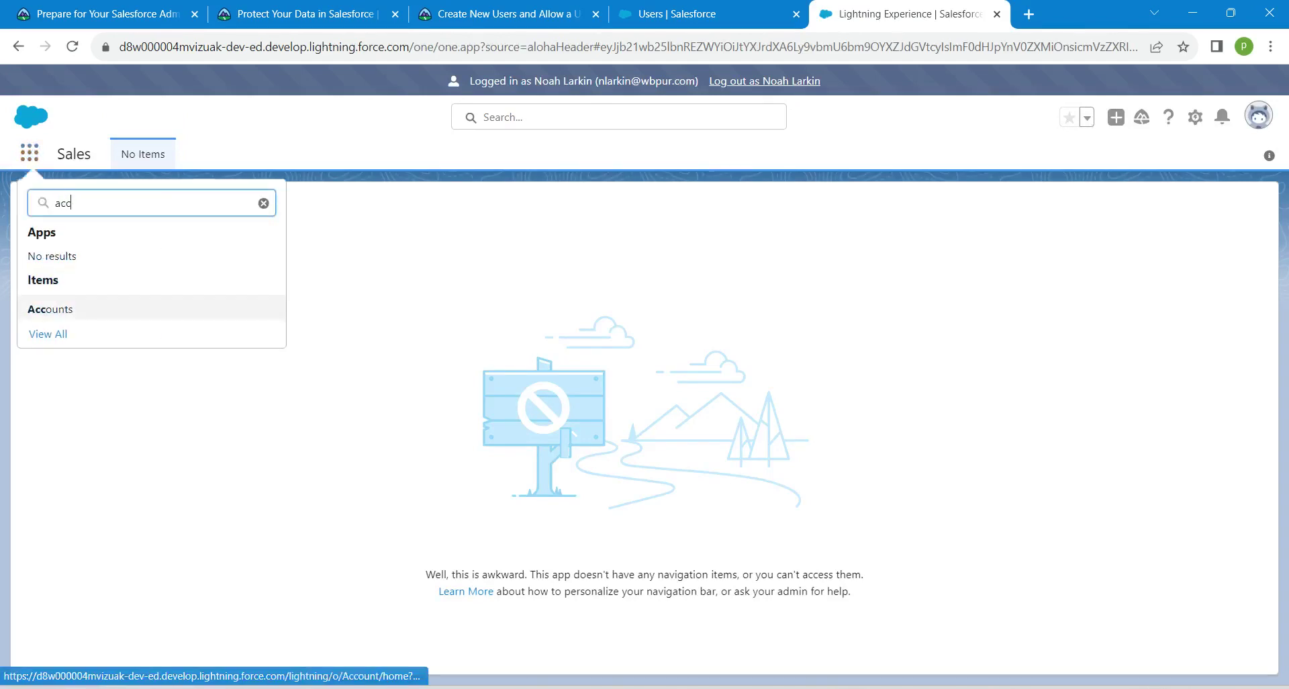
left_click(50, 308)
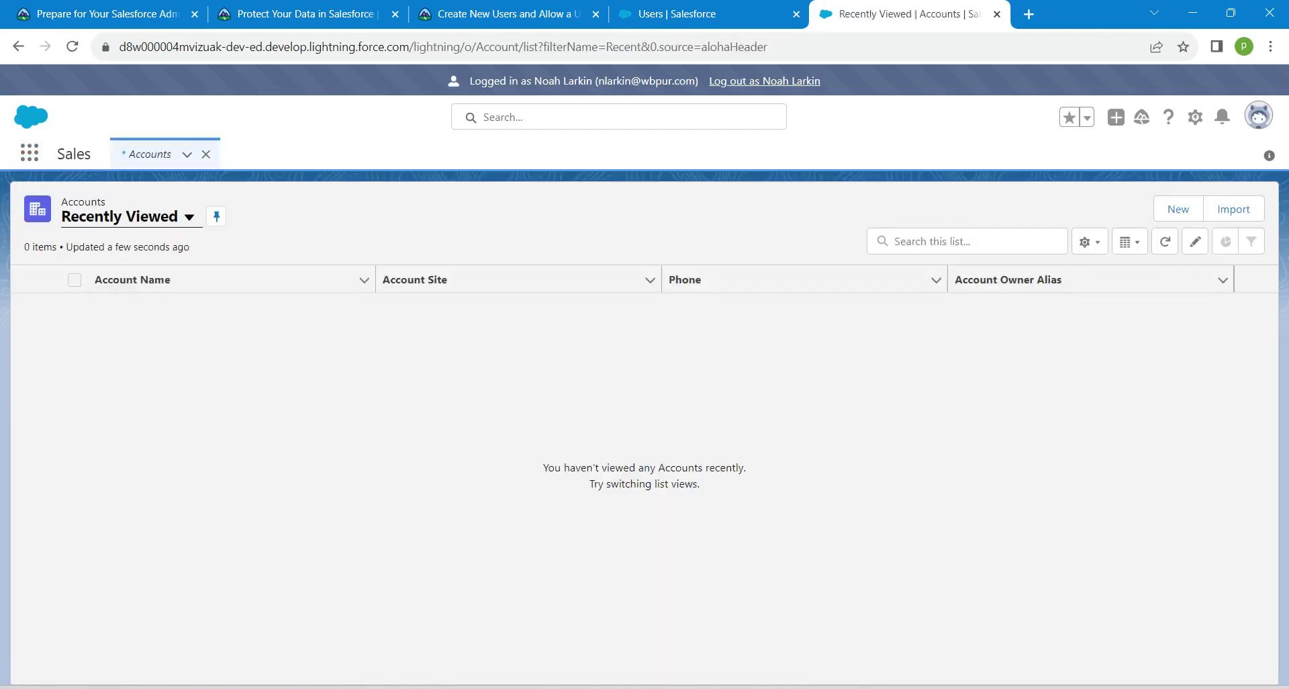
Step: Open GenePoint from the All Accounts view, confirm Delete is offered, then log the user out
left_click(189, 216)
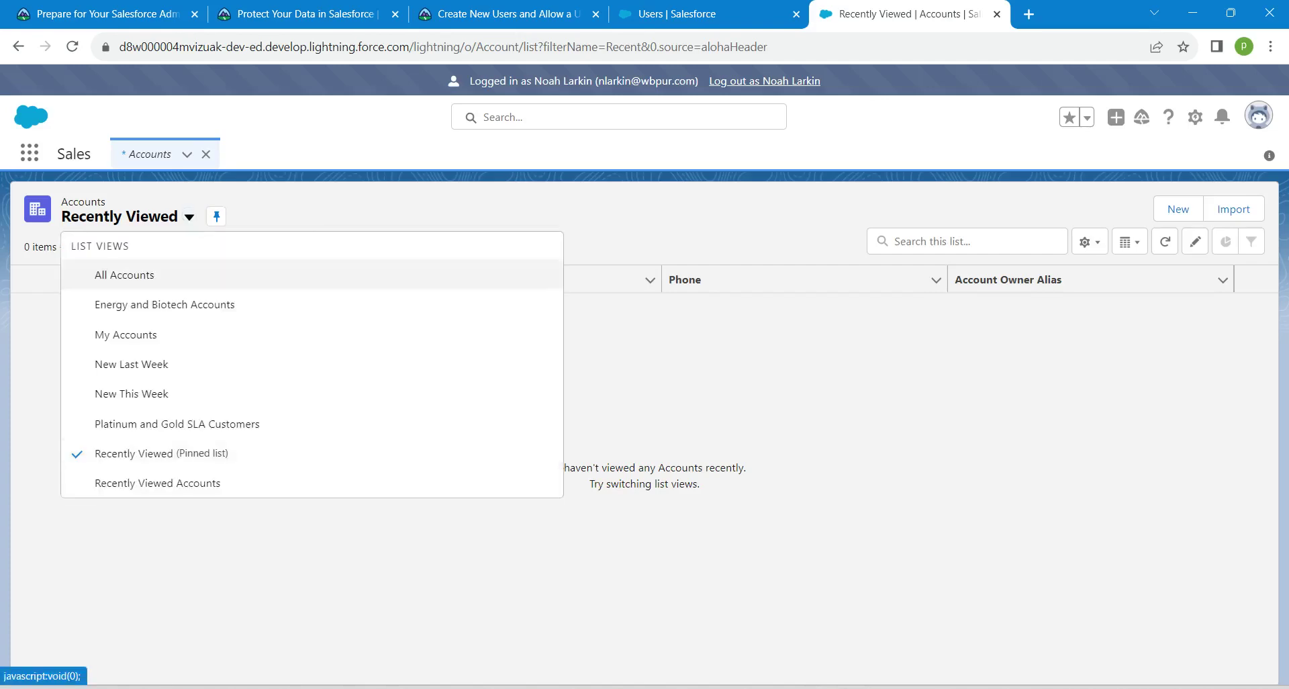
left_click(125, 274)
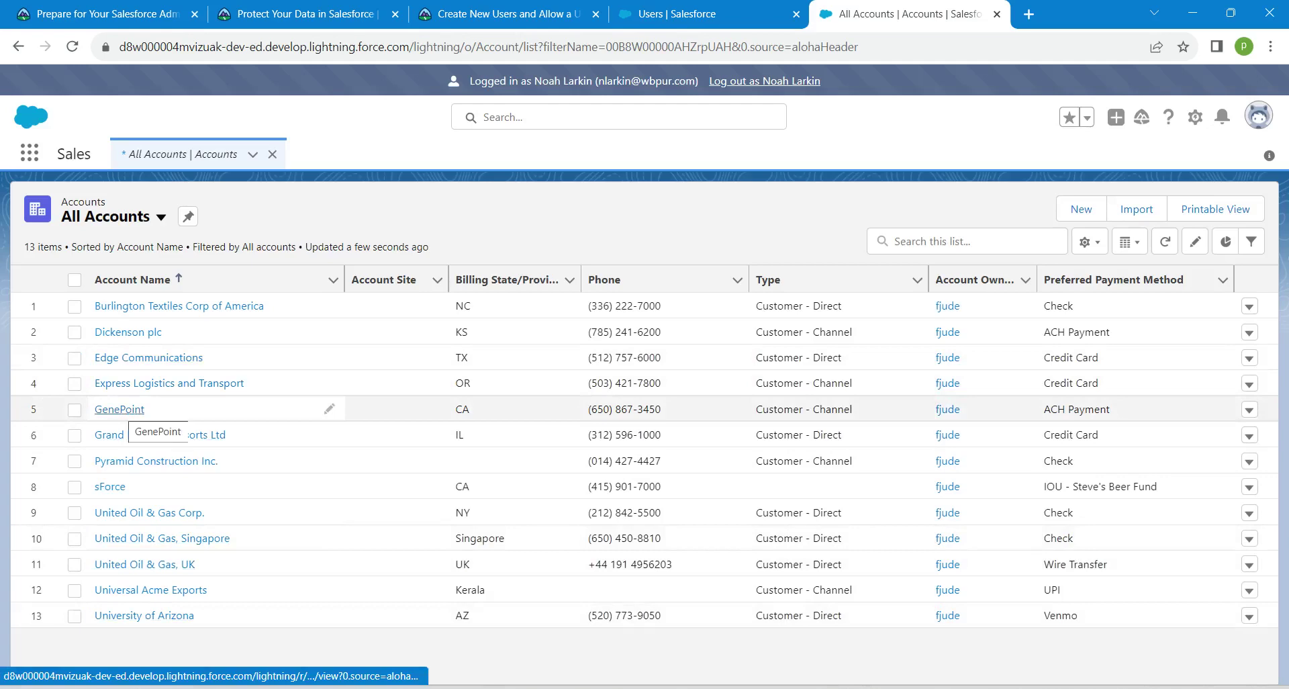
left_click(120, 409)
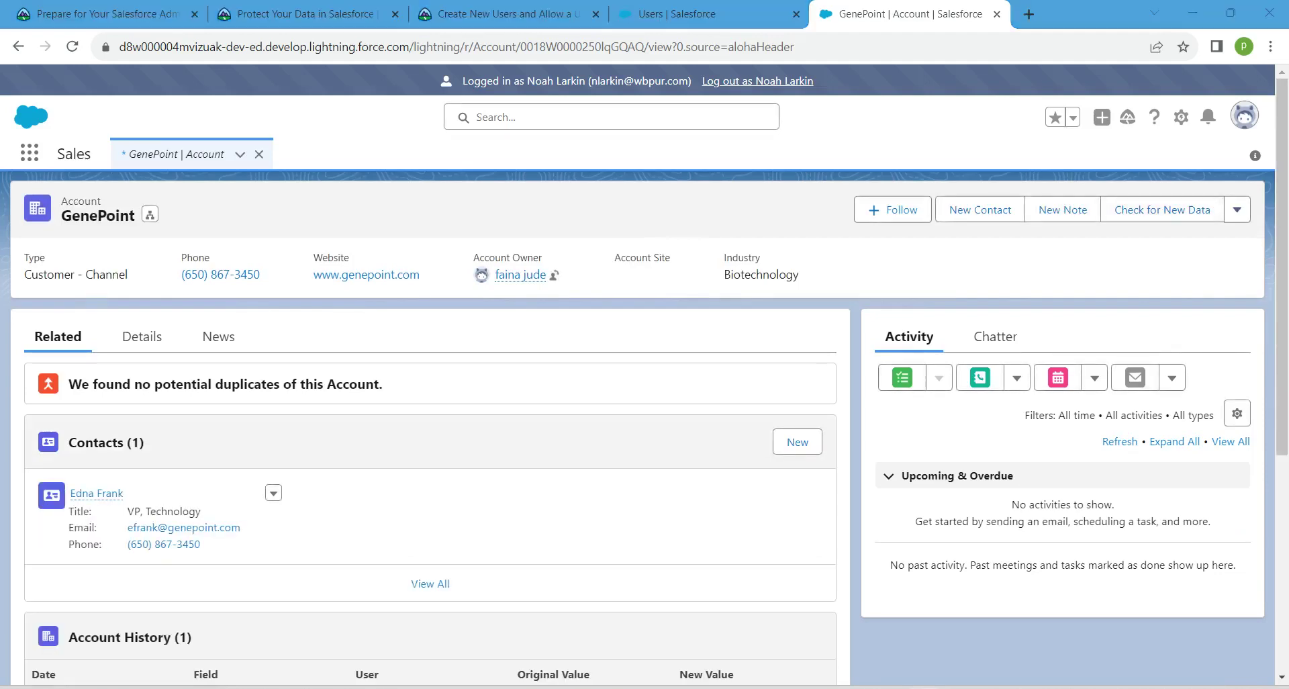
left_click(1237, 209)
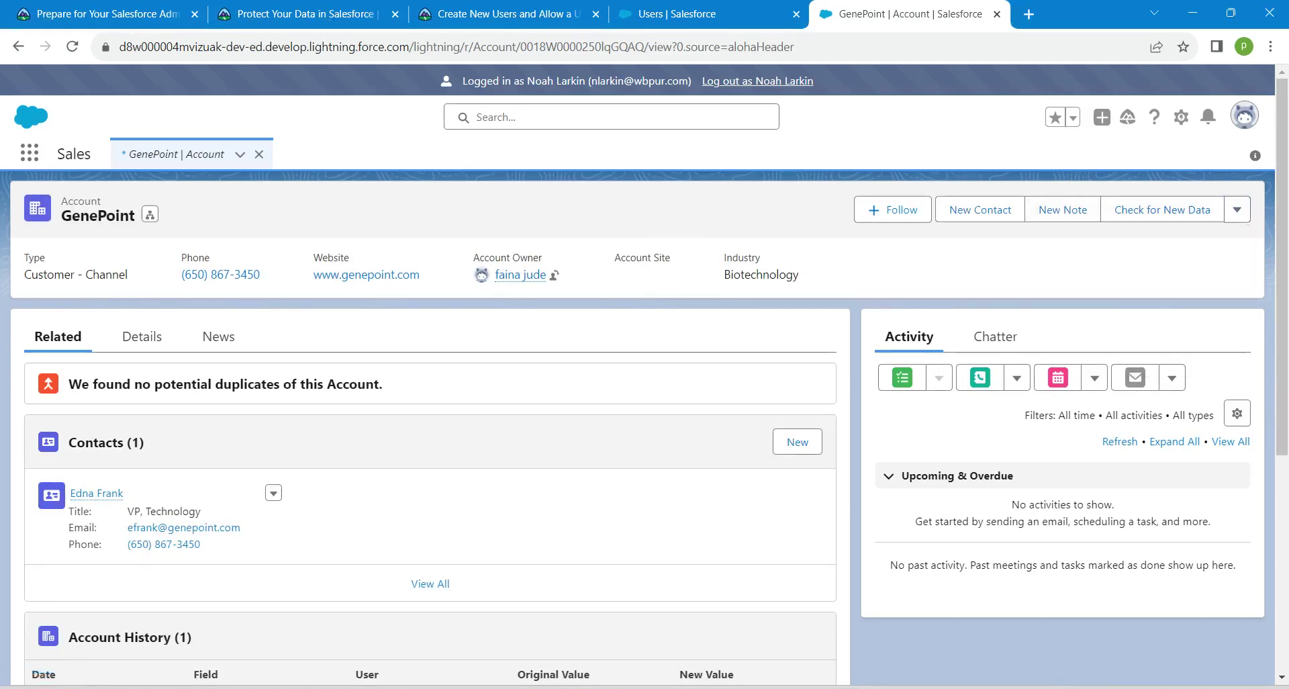
left_click(1243, 126)
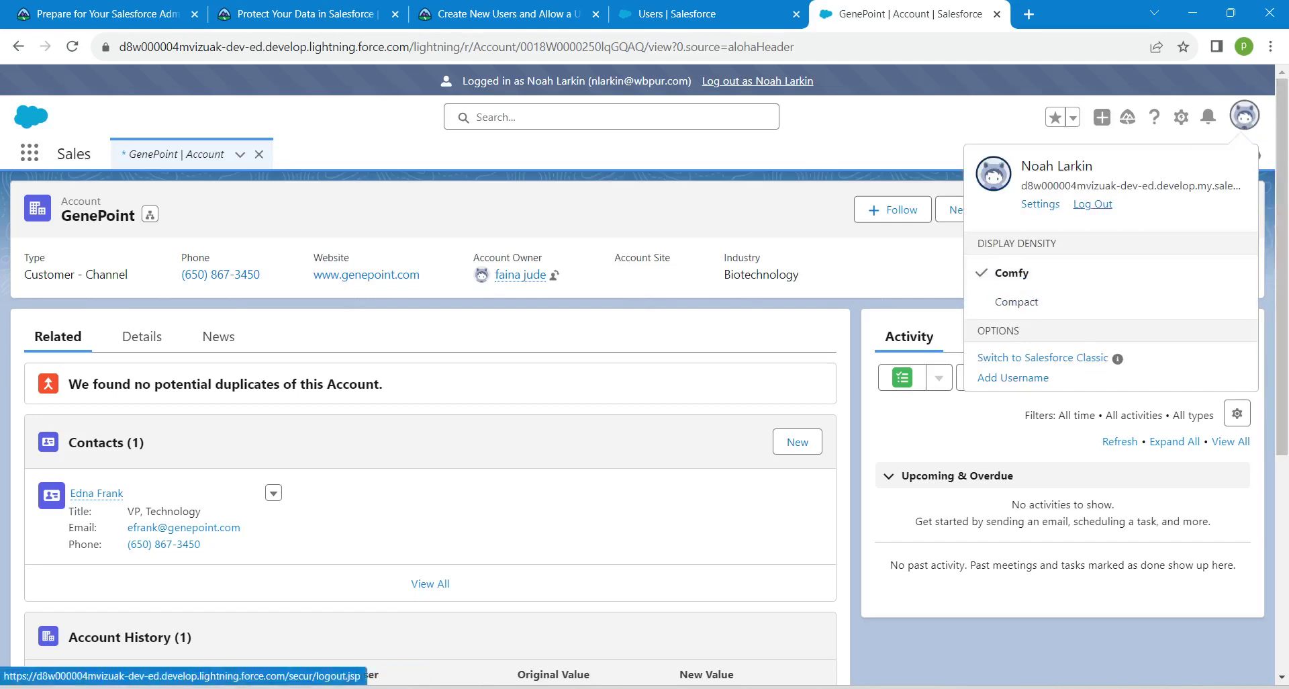
left_click(1092, 204)
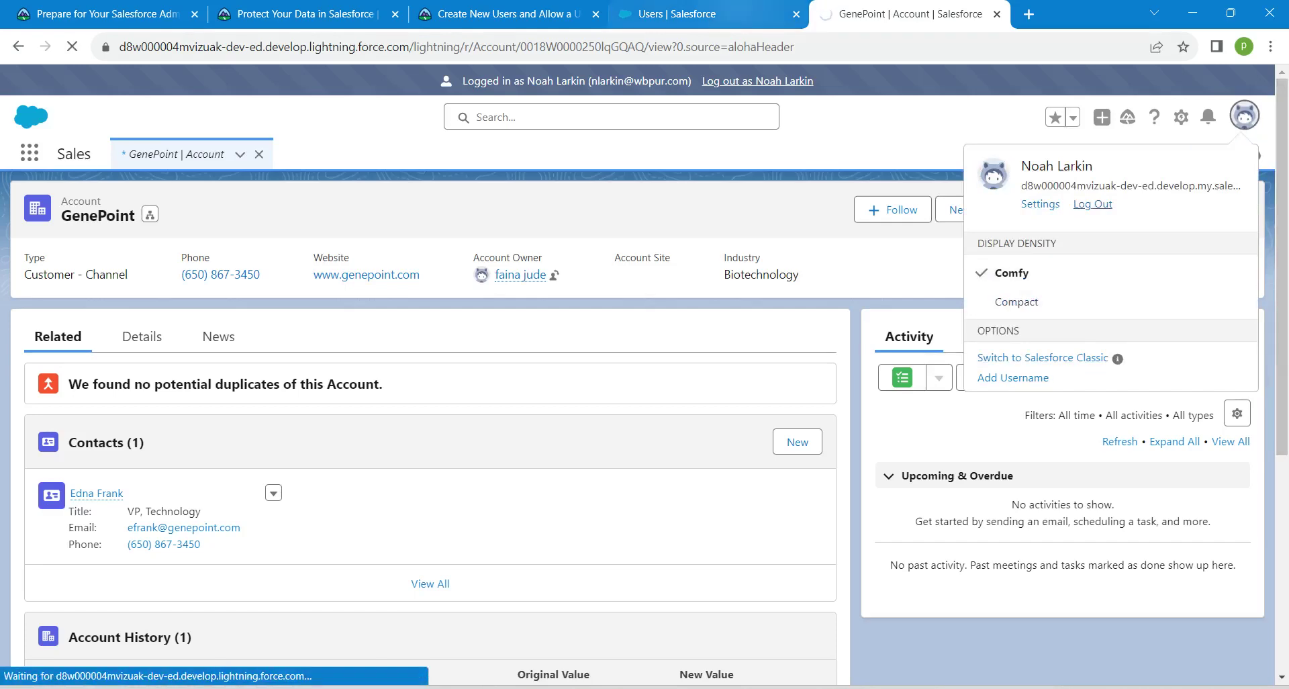
Step: Return to the Trailhead project instructions and launch the hands-on org
left_click(676, 13)
key("ctrl+Page_Up")
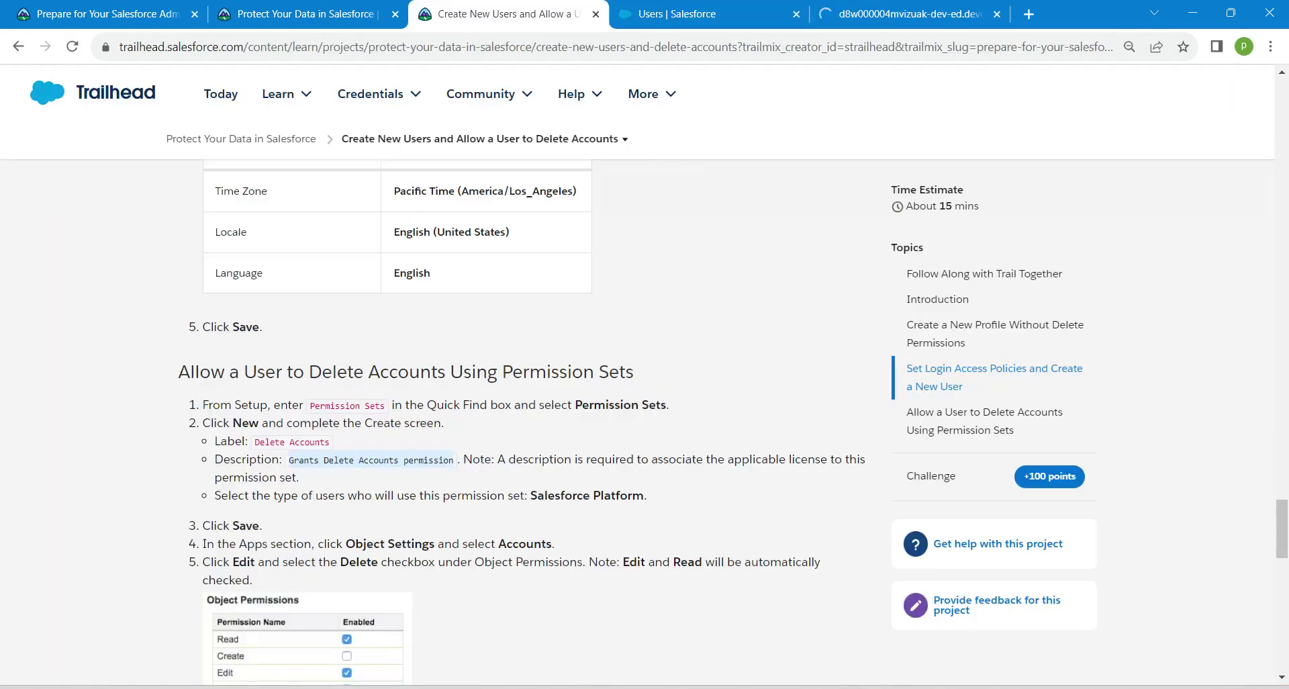
scroll(645, 422, "down", 15)
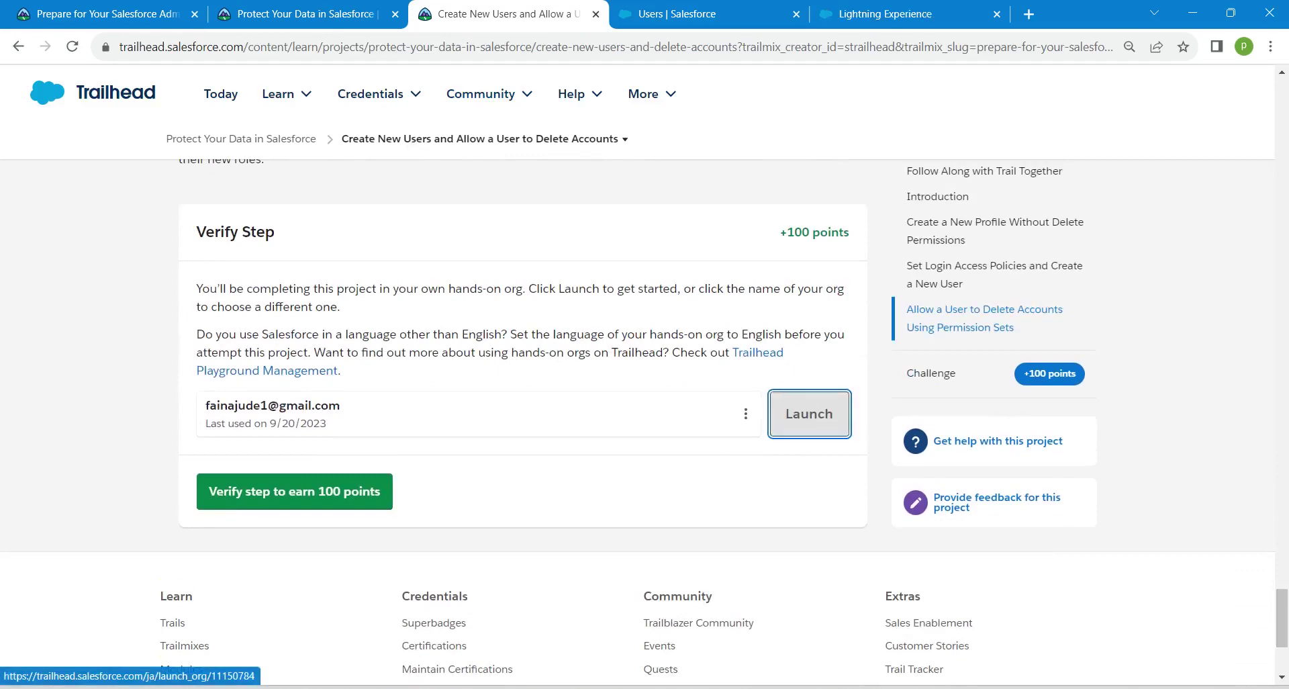
left_click(808, 413)
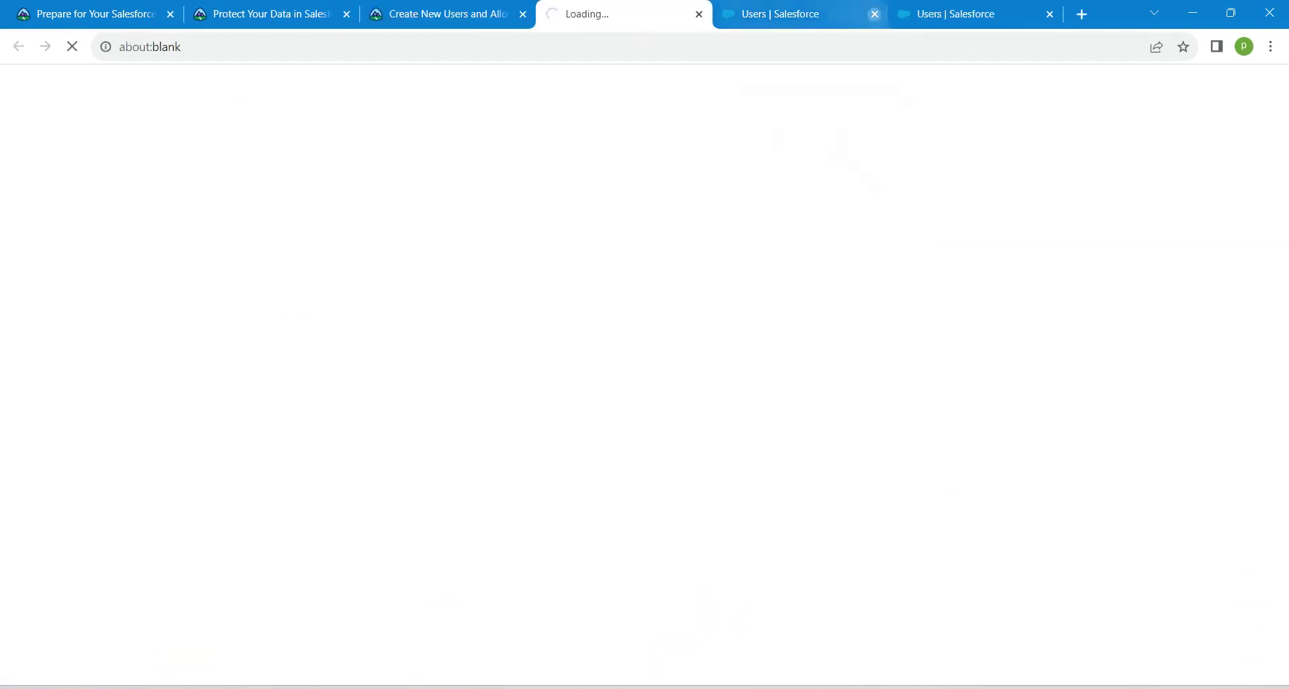
Step: Close the leftover Salesforce tabs and run 'Verify step to earn 100 points'
left_click(1049, 14)
left_click(874, 14)
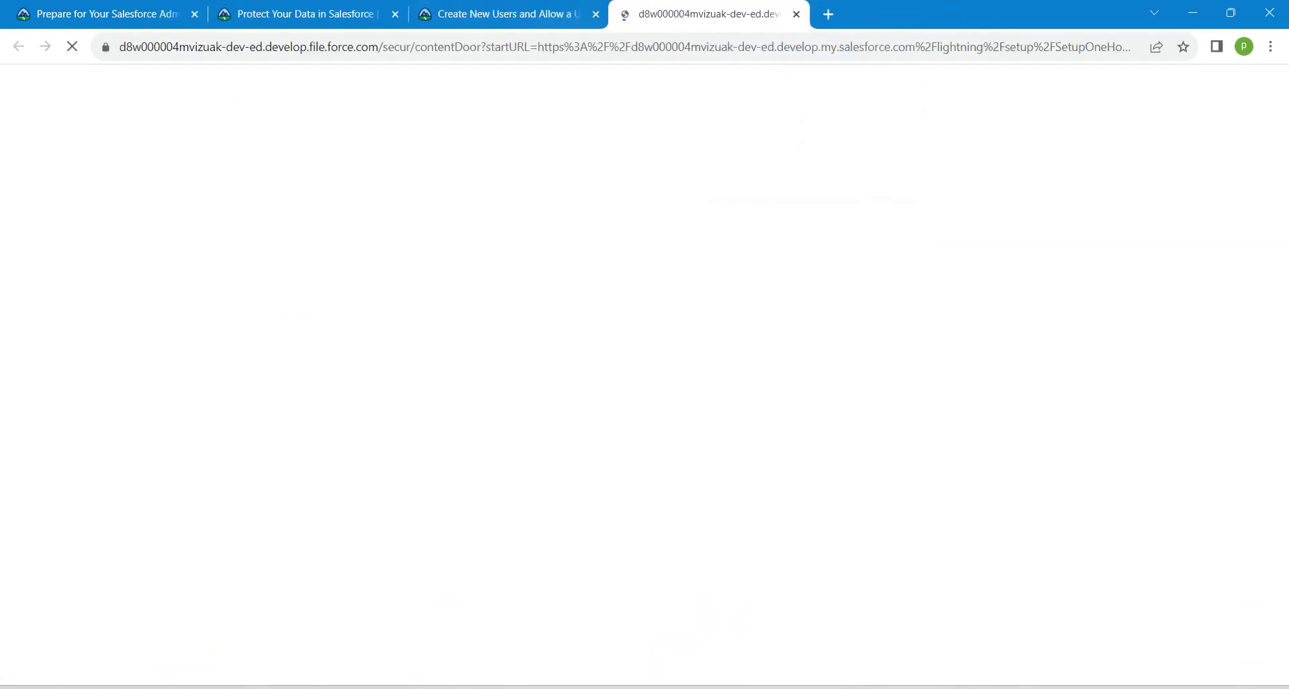
left_click(470, 15)
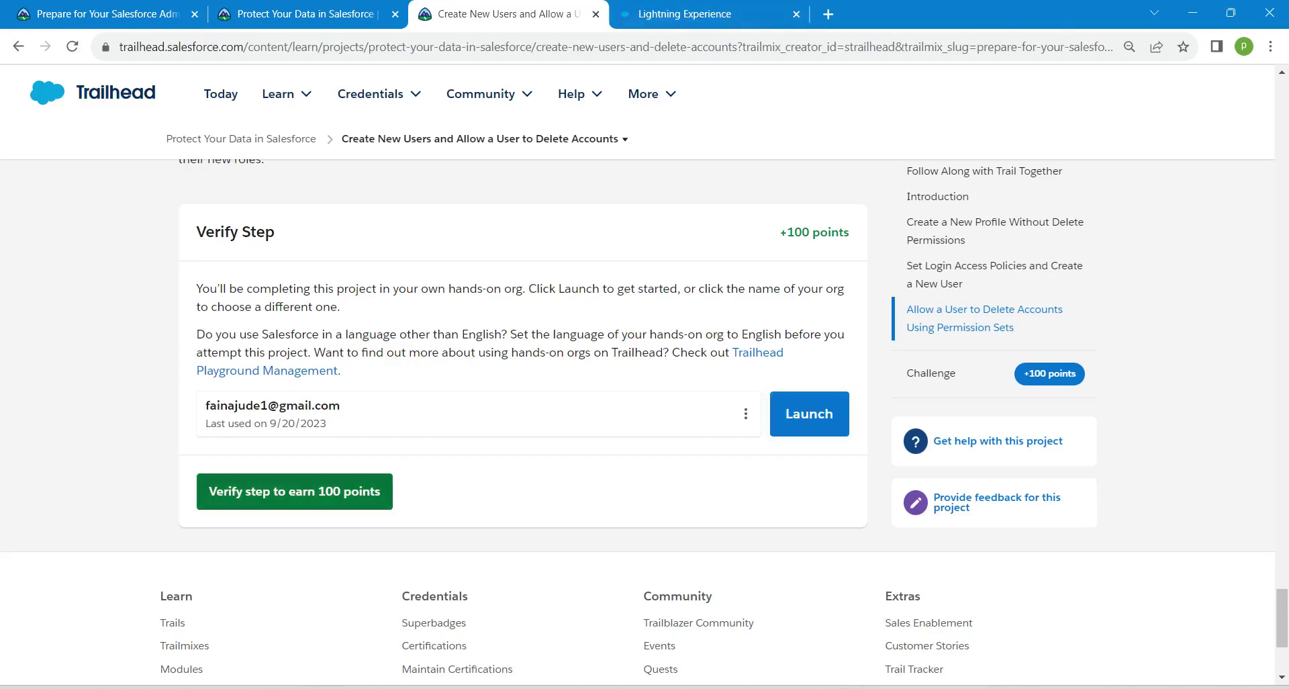
left_click(294, 490)
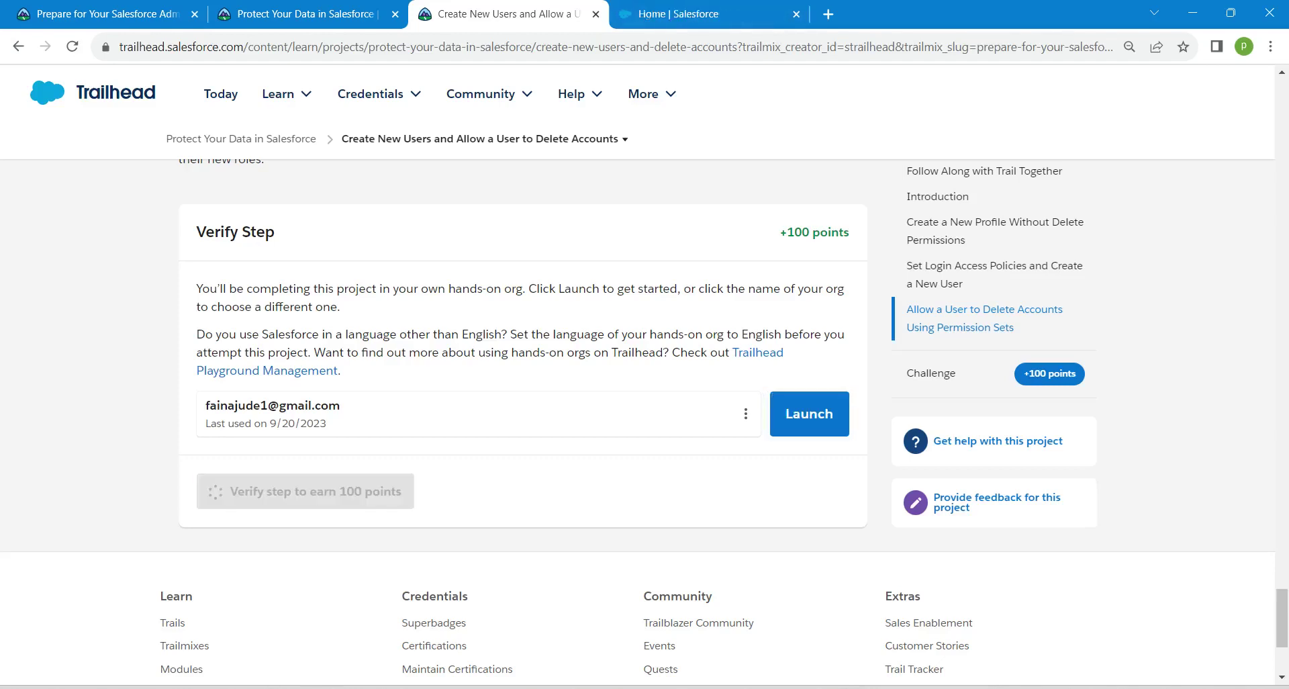